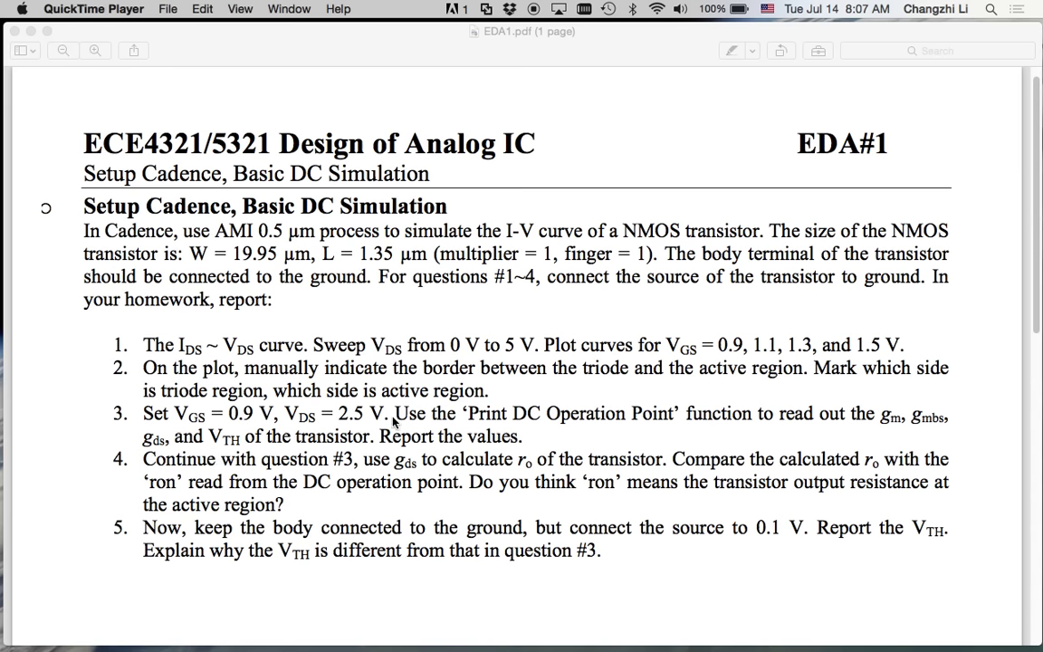
# Step: Switch from the EDA1.pdf assignment in Preview to the Cadence course page in Safari
pyautogui.moveTo(393, 638)
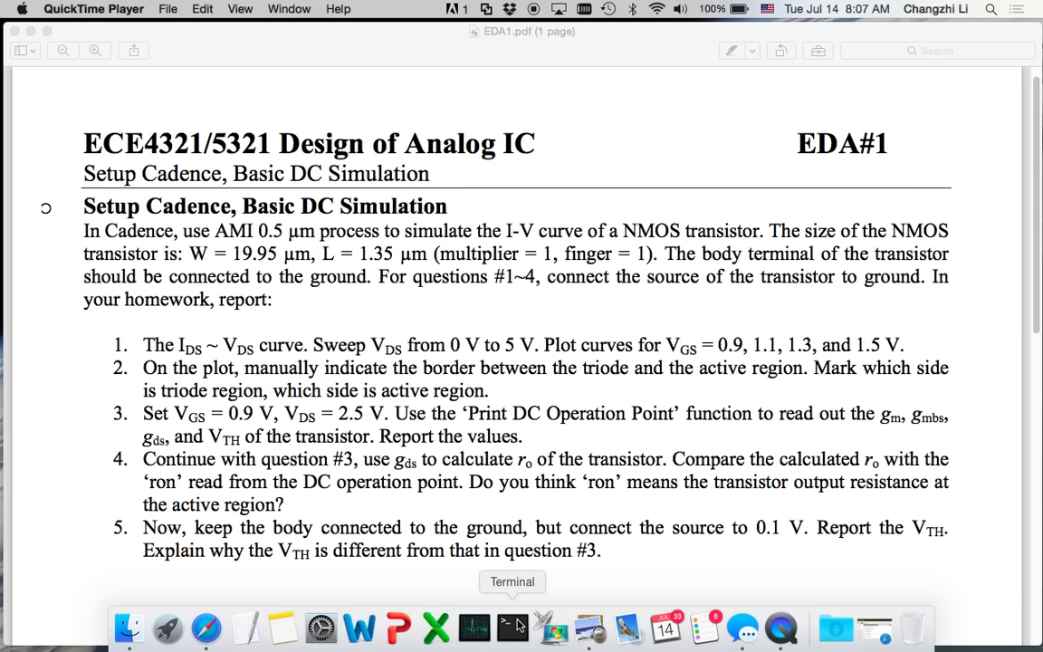
pyautogui.click(206, 628)
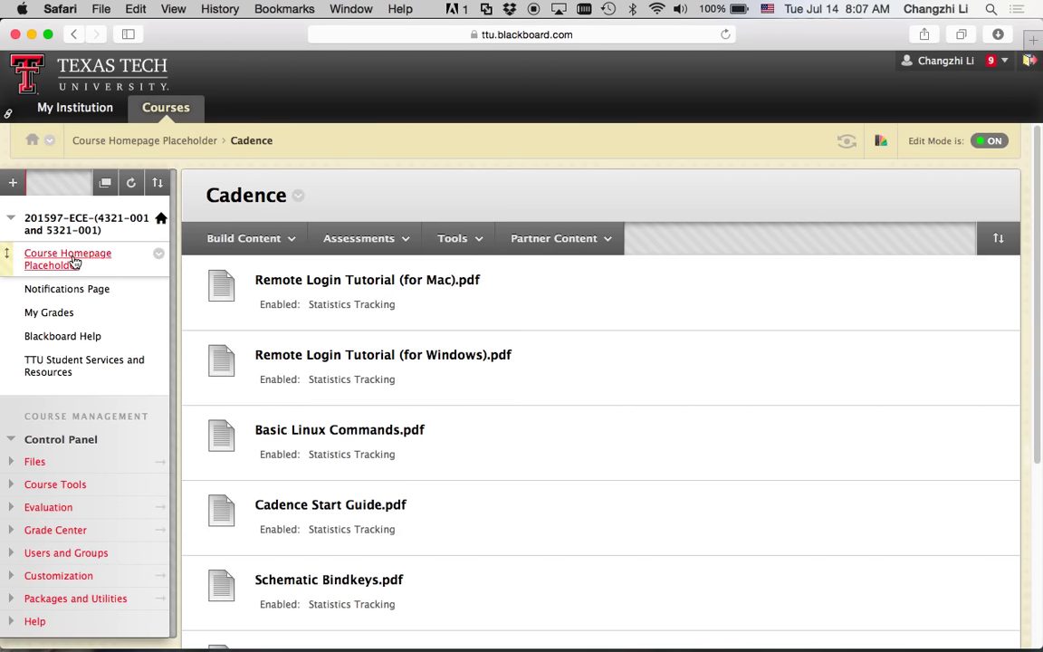
# Step: Skim the Blackboard Cadence tutorial list, then launch a new Terminal window
pyautogui.scroll(-3, 348, 344)
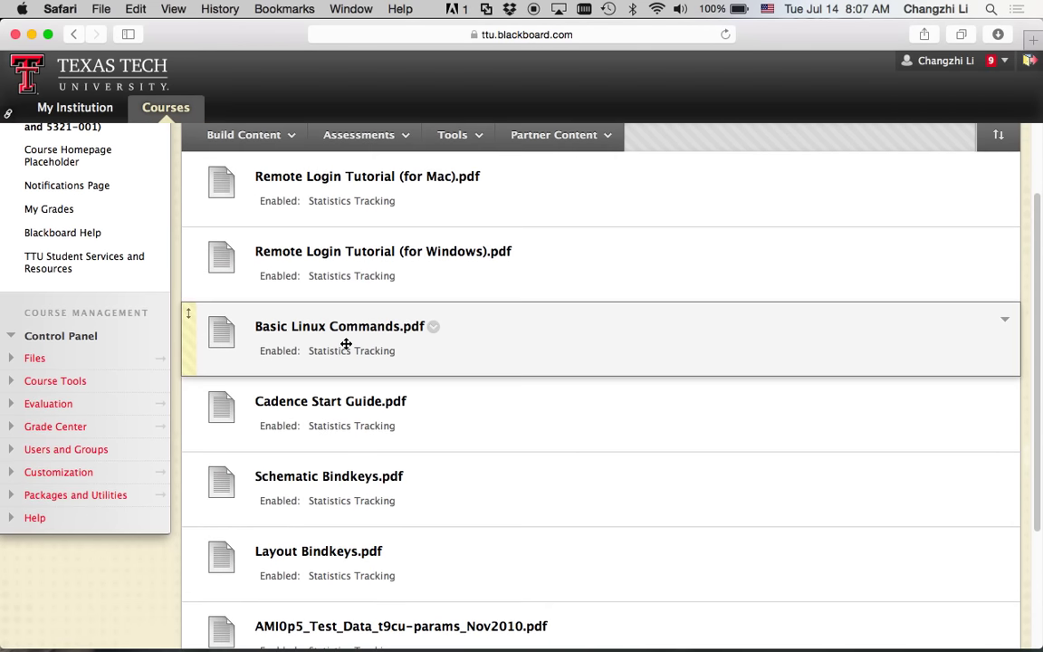
pyautogui.scroll(1, 347, 344)
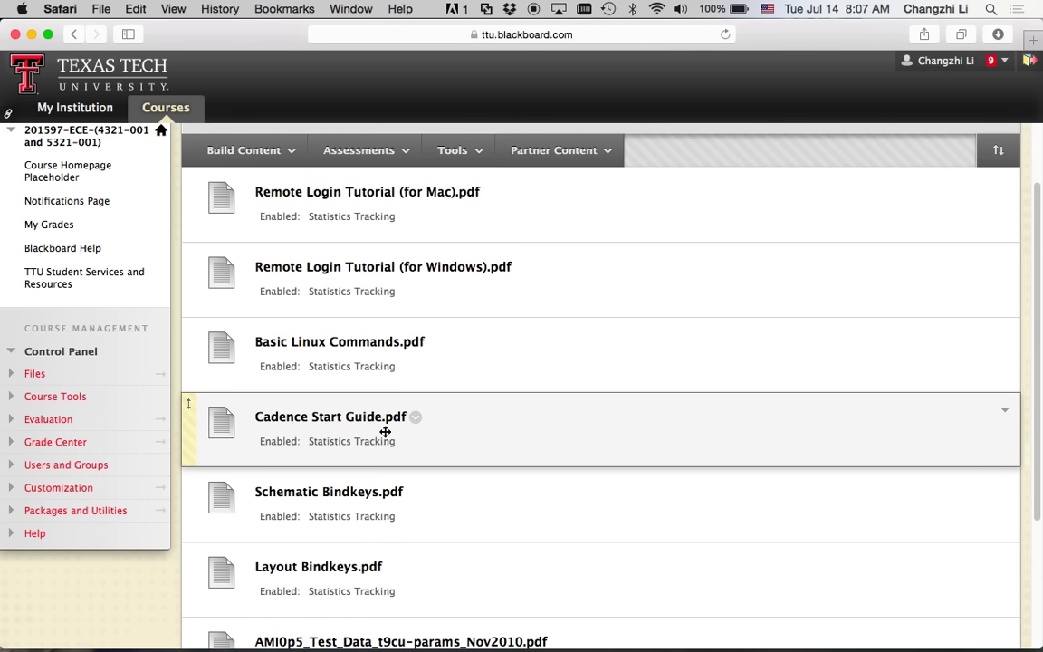
pyautogui.moveTo(489, 638)
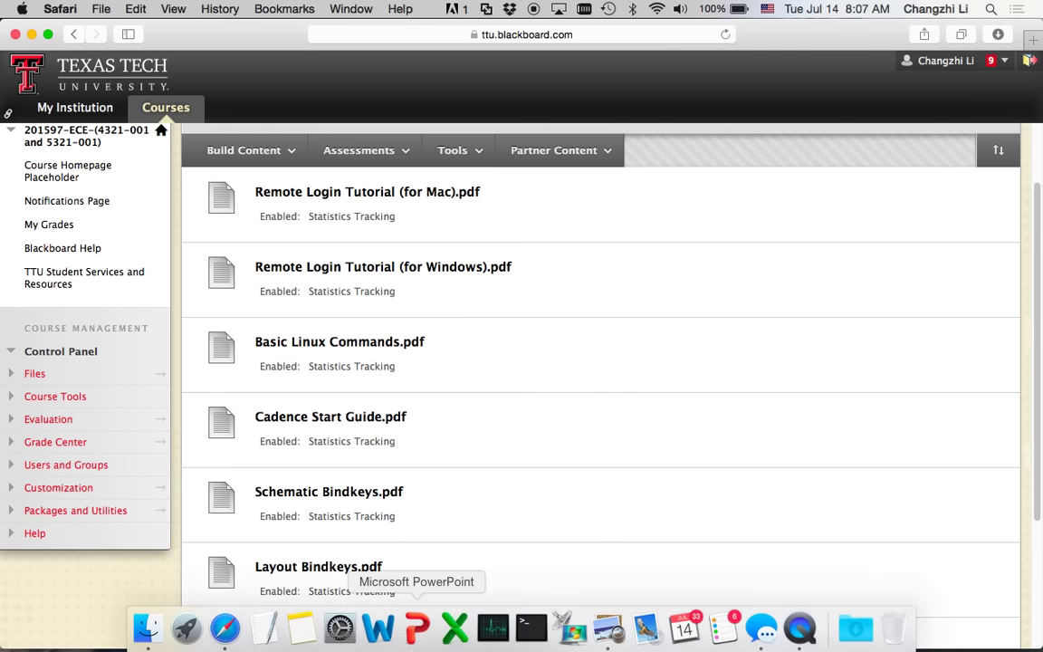
pyautogui.click(529, 629)
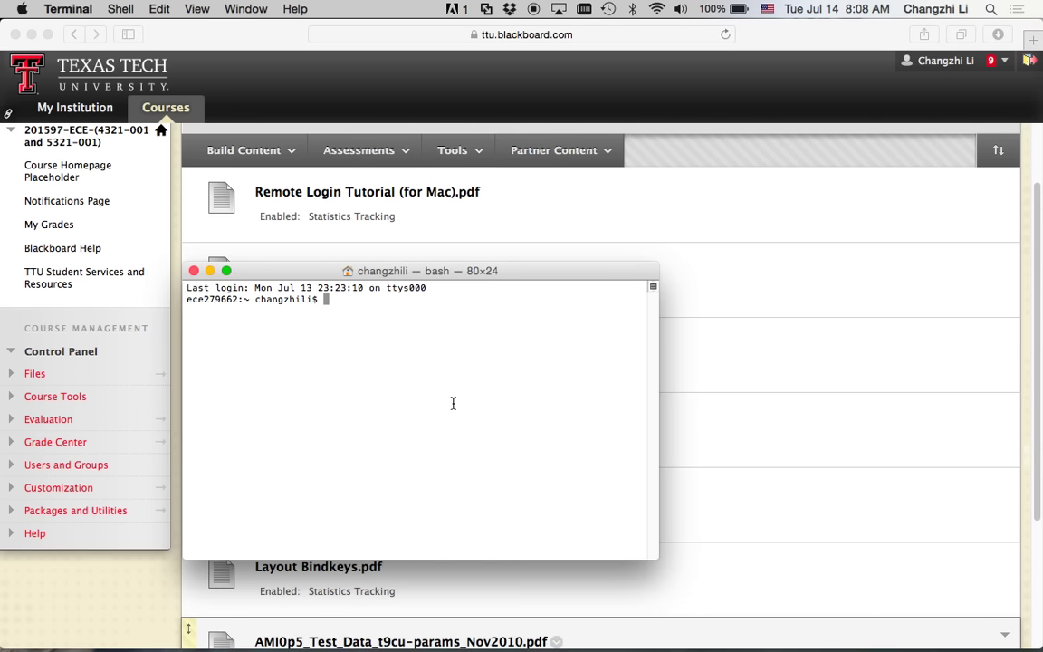
# Step: Log into seacat.ece.ttu.edu with ssh -Y X forwarding, entering the account password
pyautogui.moveTo(489, 638)
pyautogui.moveTo(484, 274)
pyautogui.mouseDown()
pyautogui.moveTo(481, 324)
pyautogui.moveTo(491, 289)
pyautogui.mouseUp()
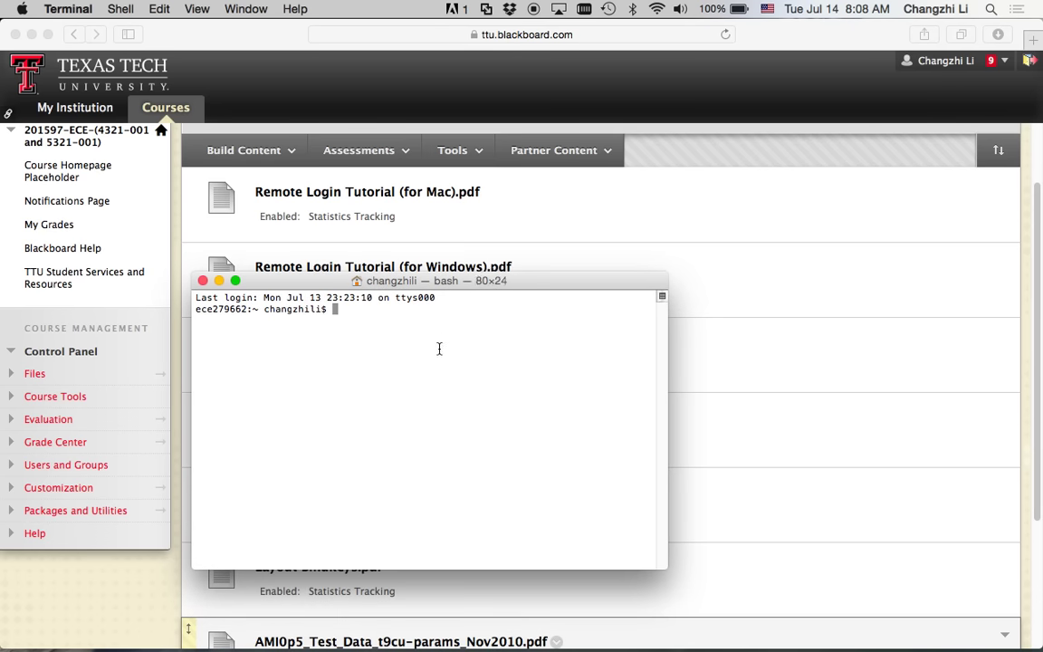
pyautogui.write('ssh -Y chali@seacat.ece.ttu.edu')
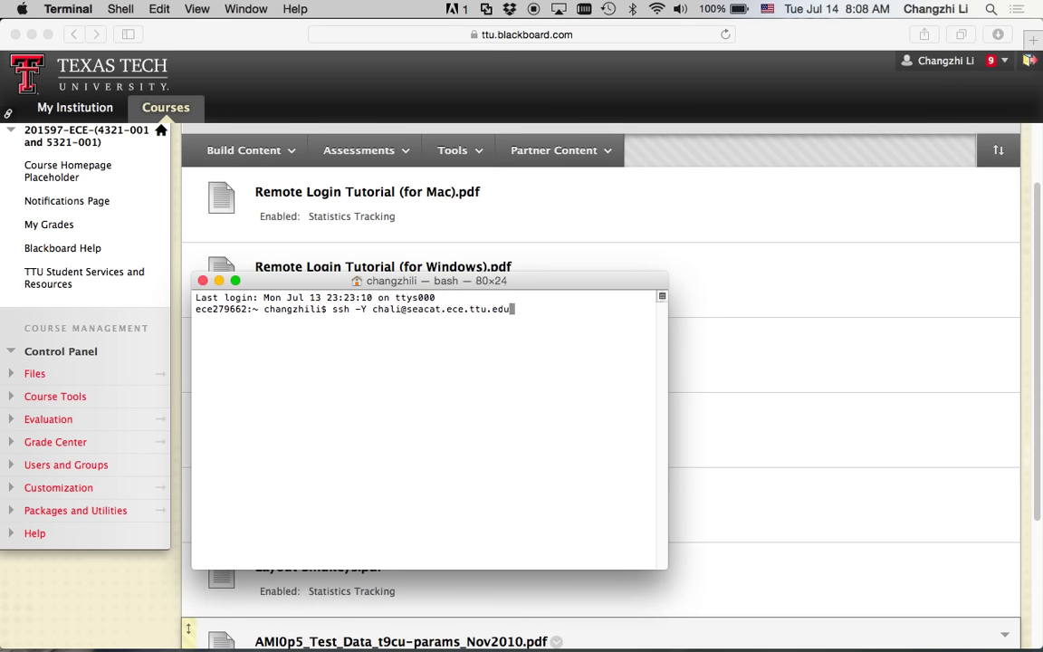
pyautogui.doubleClick(397, 308)
pyautogui.press('Return')
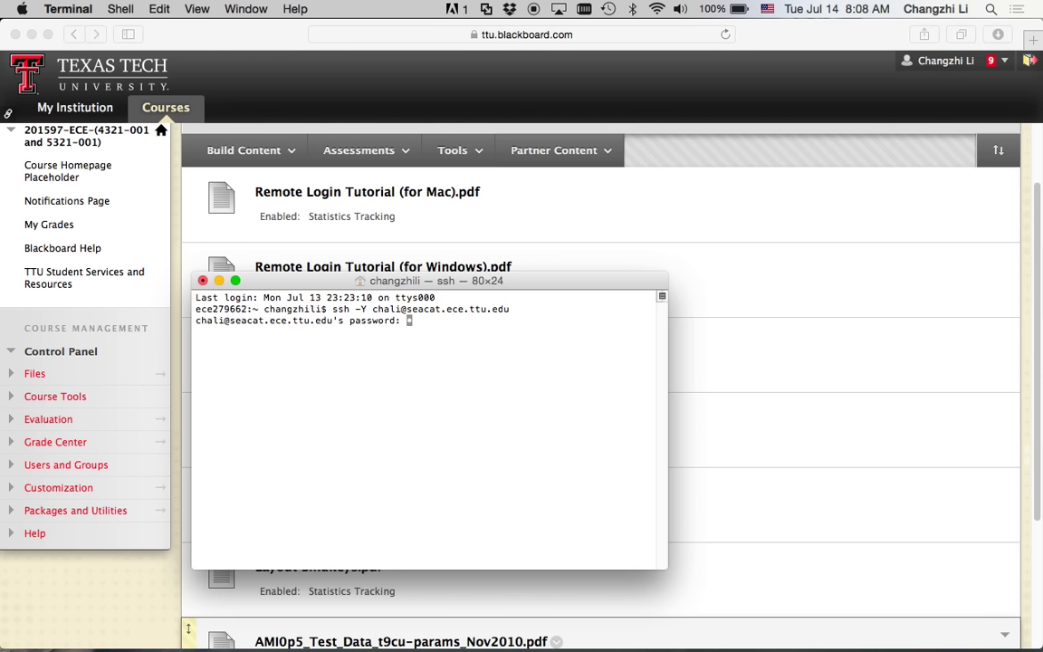
pyautogui.press('Return')
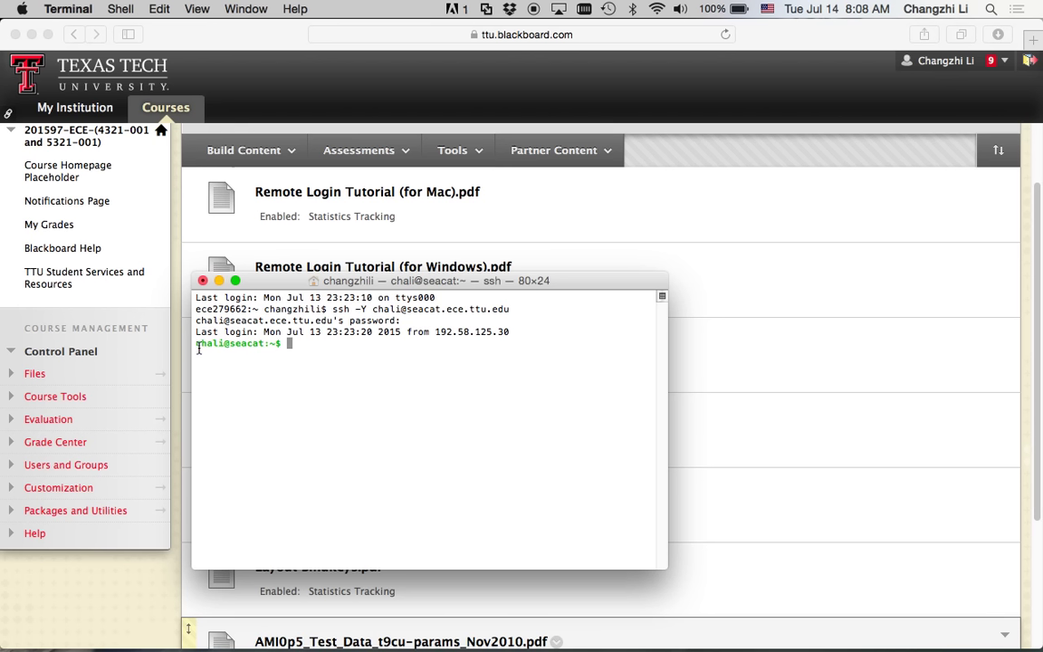
pyautogui.moveTo(196, 347); pyautogui.dragTo(263, 345)
# Step: List the remote home folder's contents with ls
pyautogui.click(234, 310)
pyautogui.write('ls')
pyautogui.press('Return')
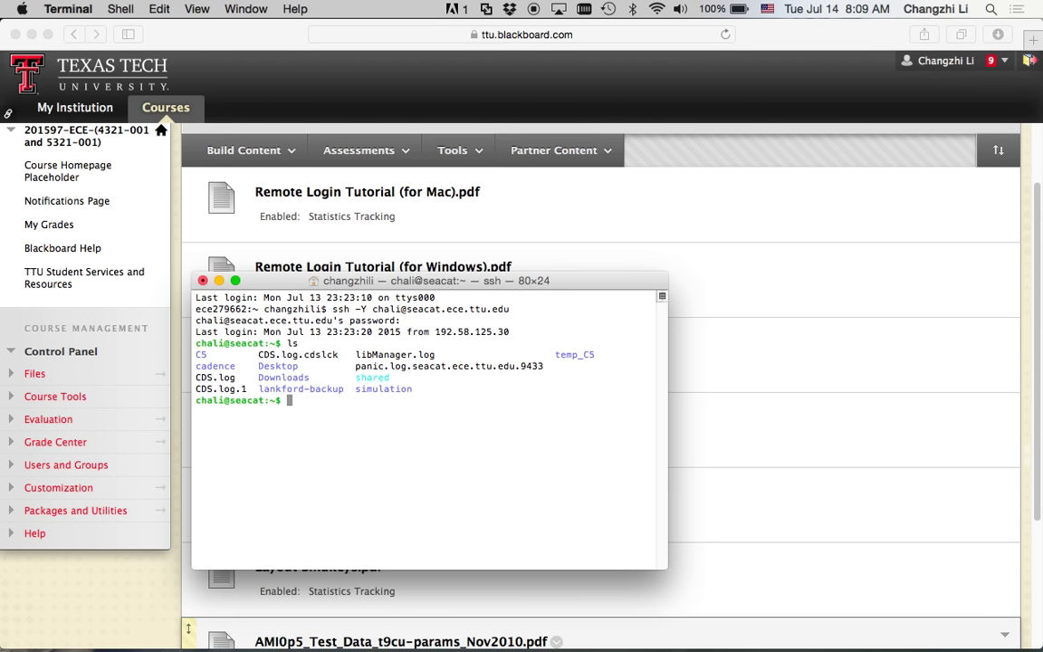
# Step: Run 'gnome-session &' to bring up the remote GNOME desktop
pyautogui.write('gnome-session &')
pyautogui.moveTo(286, 401); pyautogui.dragTo(353, 400)
pyautogui.press('Return')
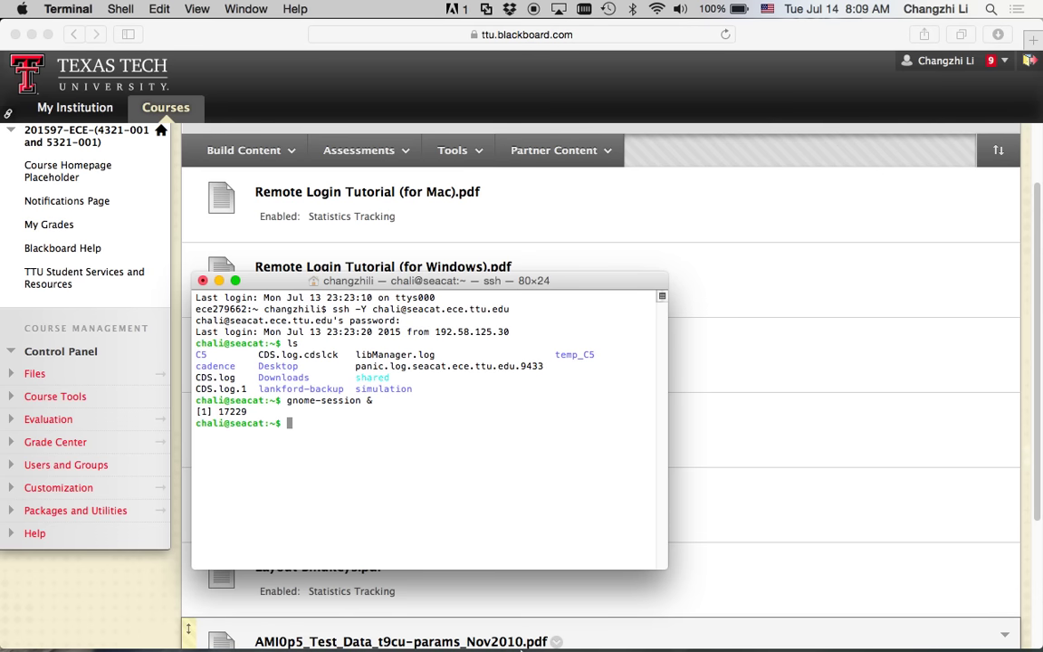
pyautogui.moveTo(527, 602)
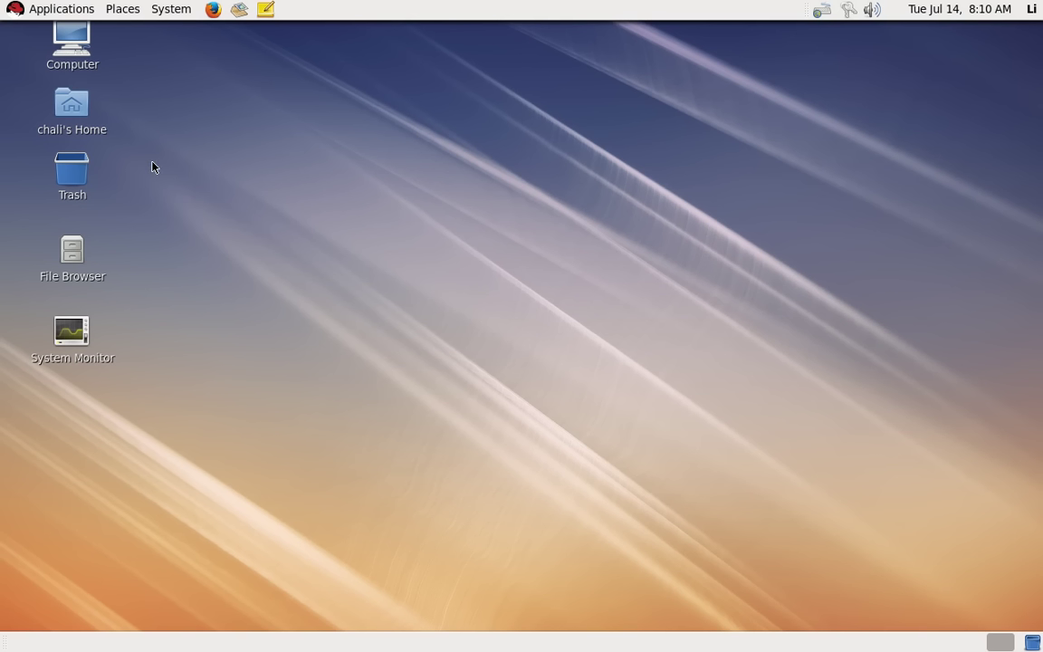
# Step: Launch the File Browser via Applications > System Tools and its desktop icon
pyautogui.click(83, 251)
pyautogui.click(81, 10)
pyautogui.moveTo(107, 177)
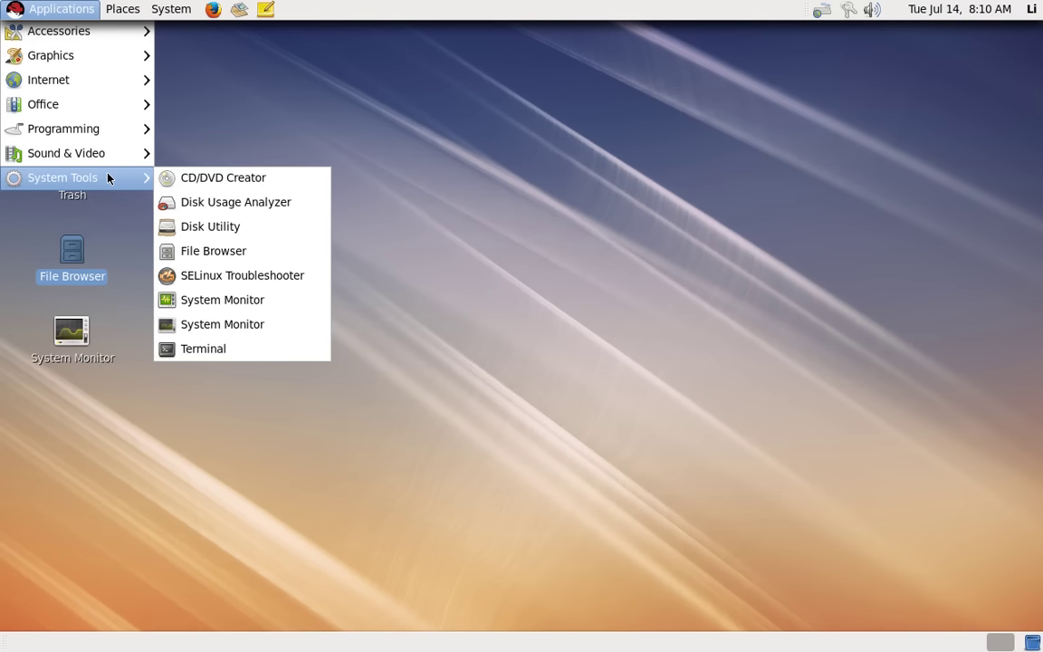
pyautogui.click(217, 254)
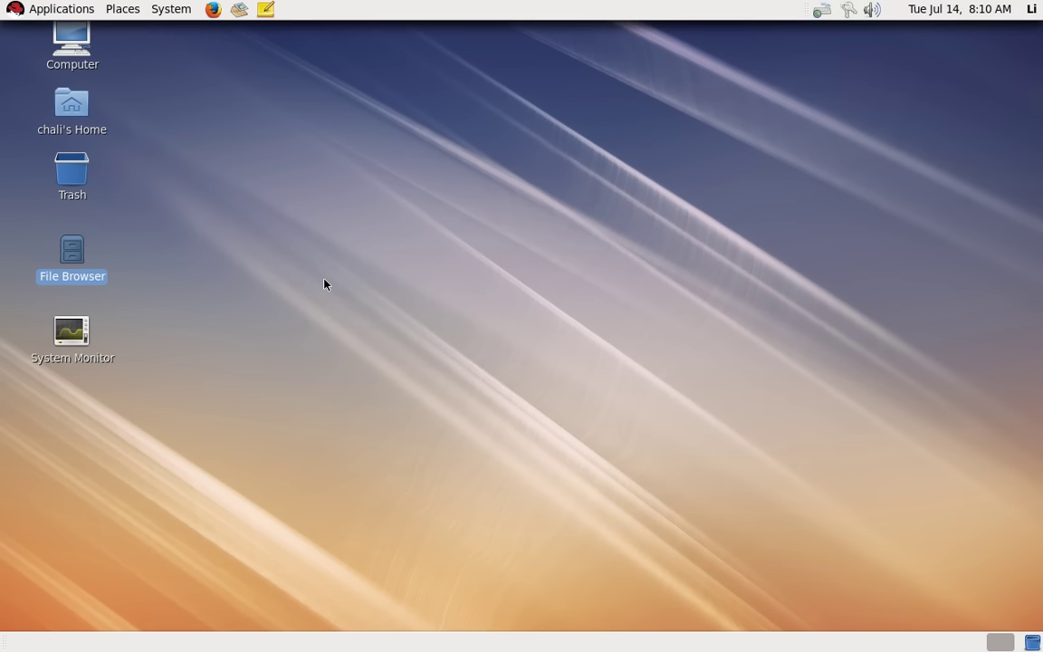
pyautogui.click(245, 266)
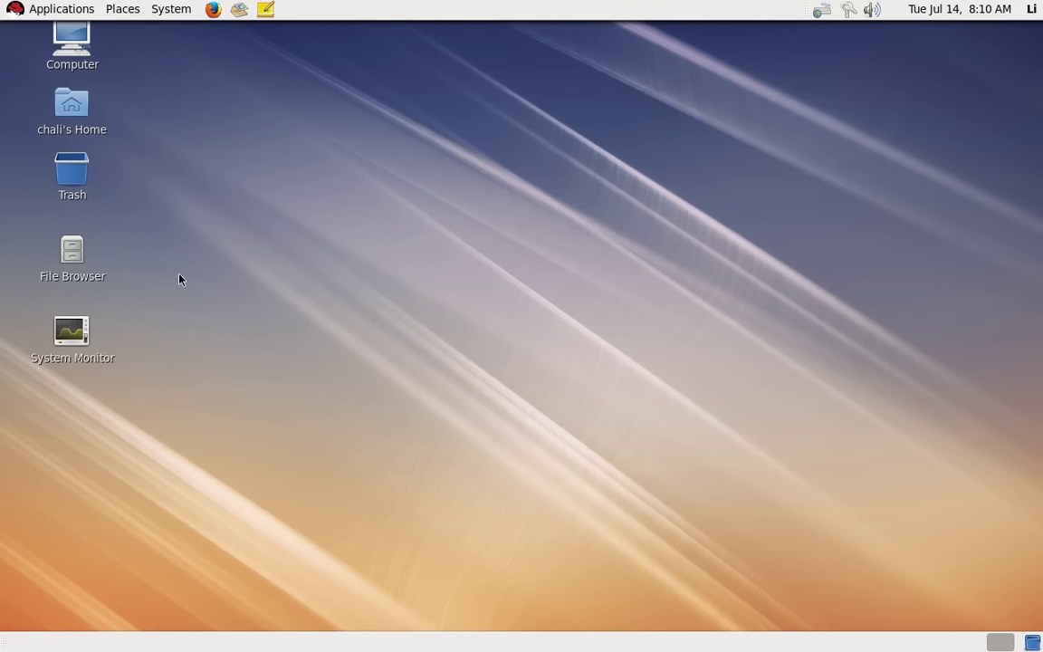
pyautogui.doubleClick(74, 254)
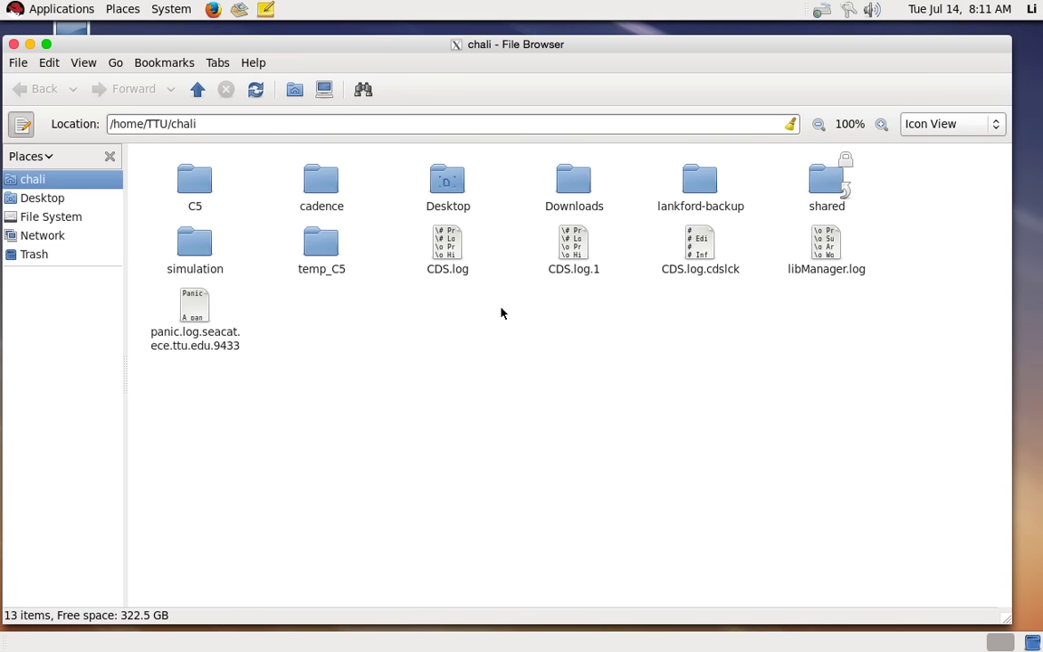
# Step: Peek into the cadence and C5 folders, return home, and open a second tab with Ctrl+T
pyautogui.doubleClick(320, 187)
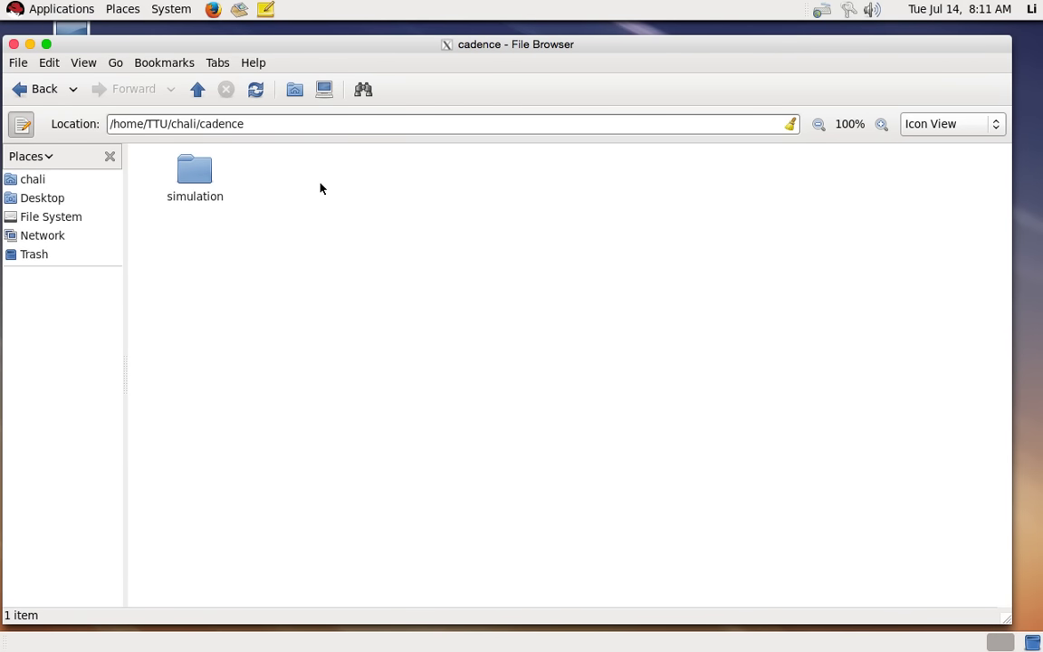
pyautogui.click(196, 90)
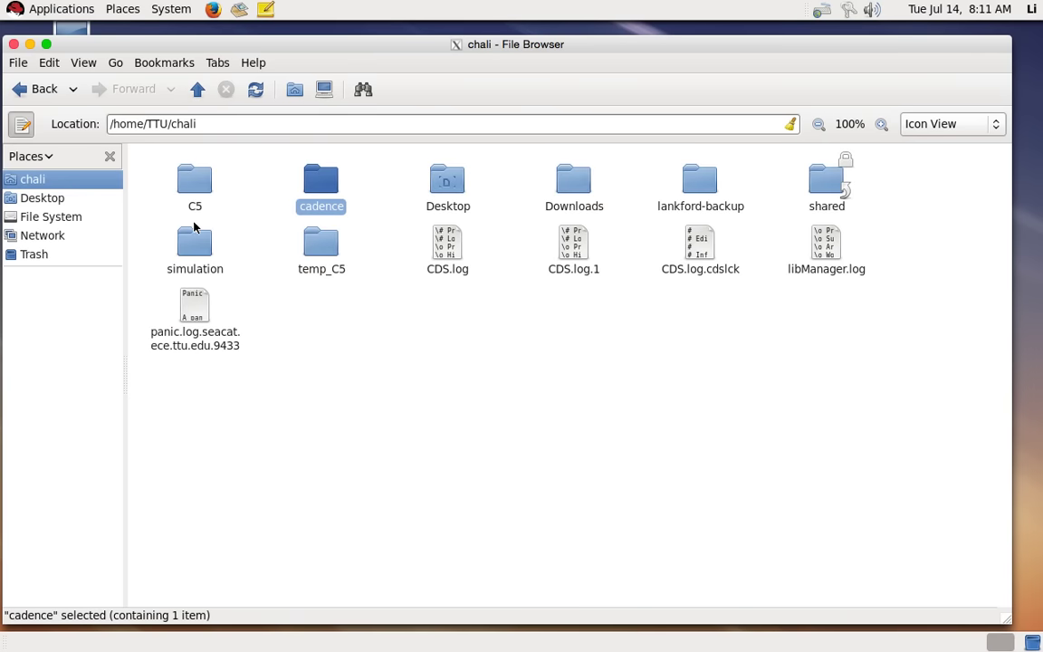
pyautogui.doubleClick(193, 198)
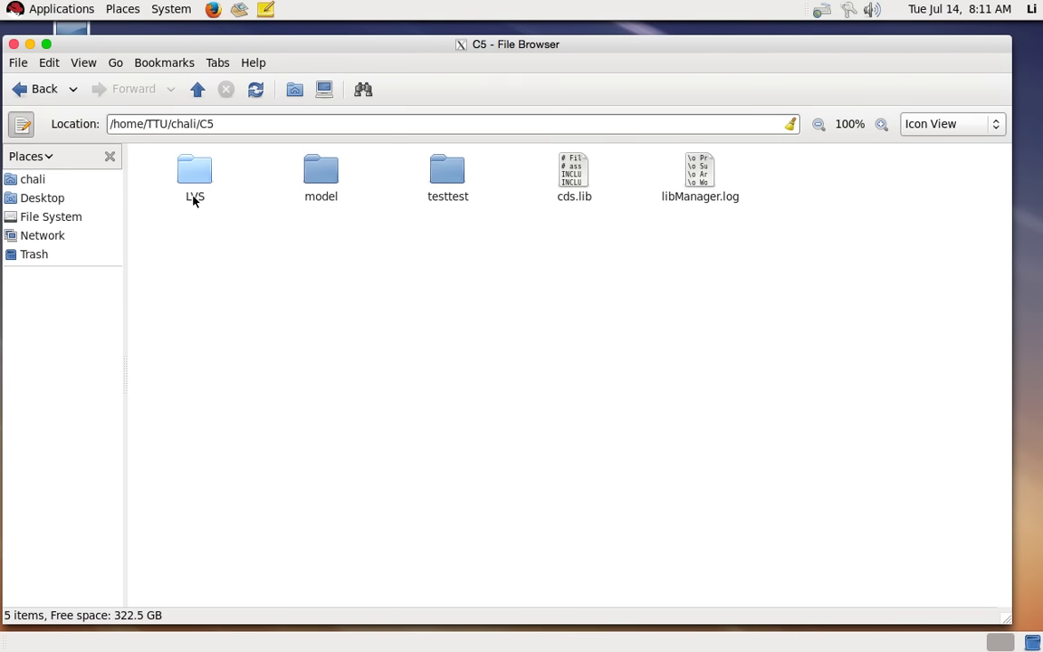
pyautogui.click(198, 89)
pyautogui.click(376, 408)
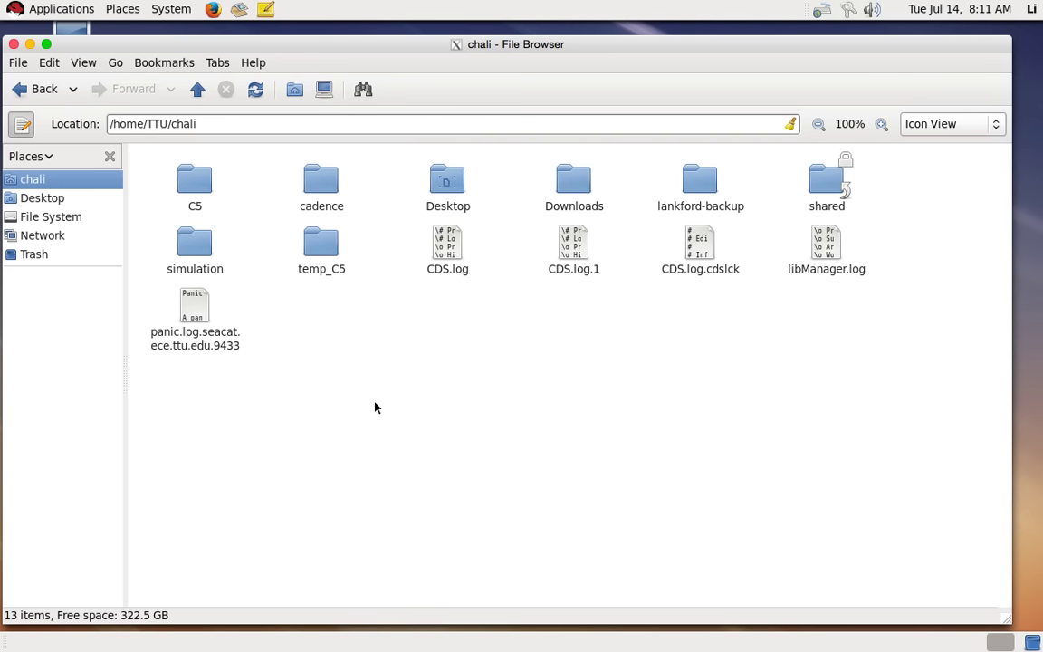
pyautogui.hotkey('ctrl', 't')
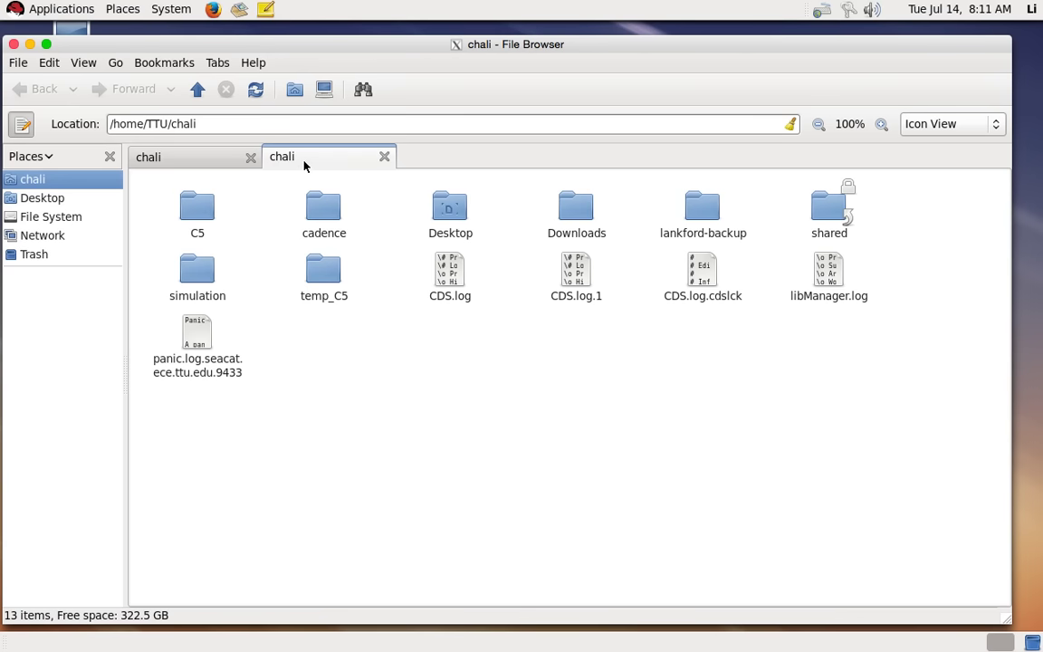
# Step: Go up from the home folder through /home to the file system root
pyautogui.click(197, 96)
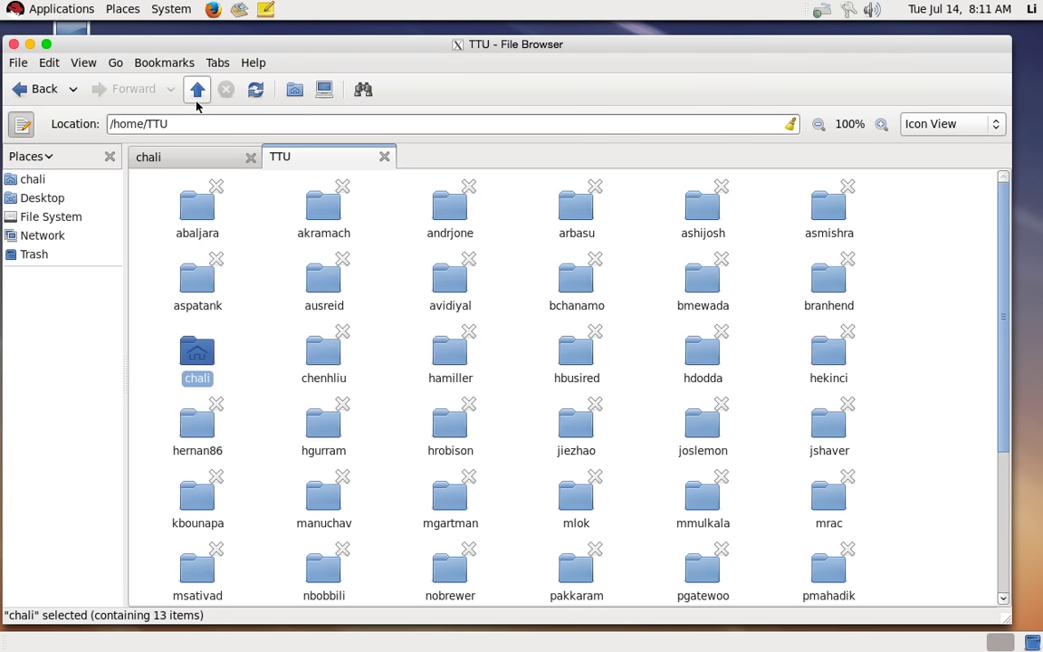
pyautogui.click(197, 102)
pyautogui.click(197, 101)
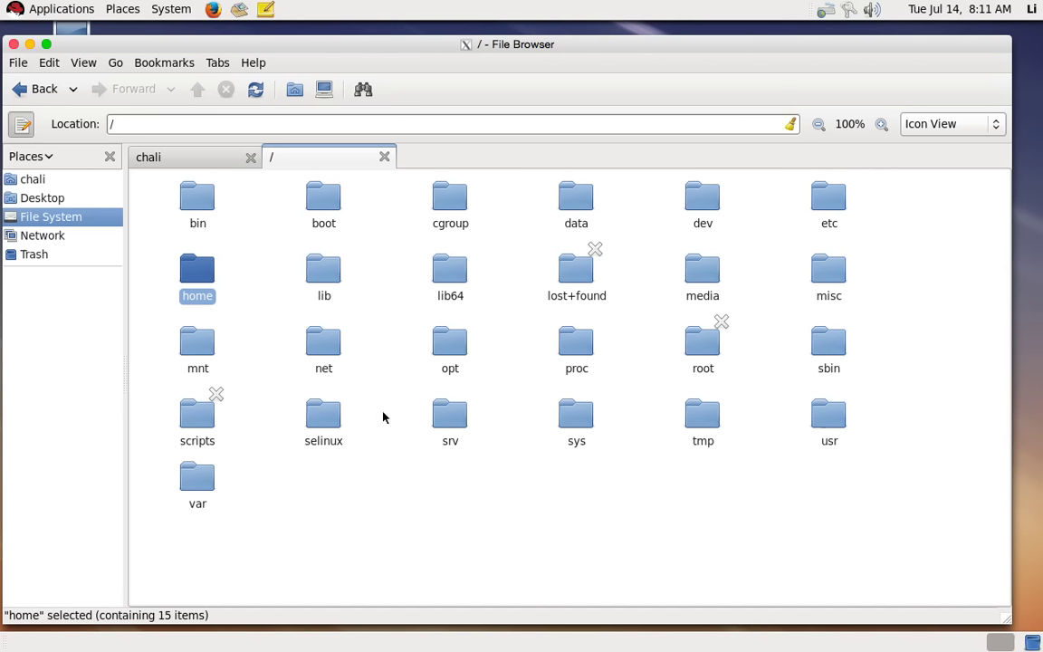
pyautogui.click(444, 538)
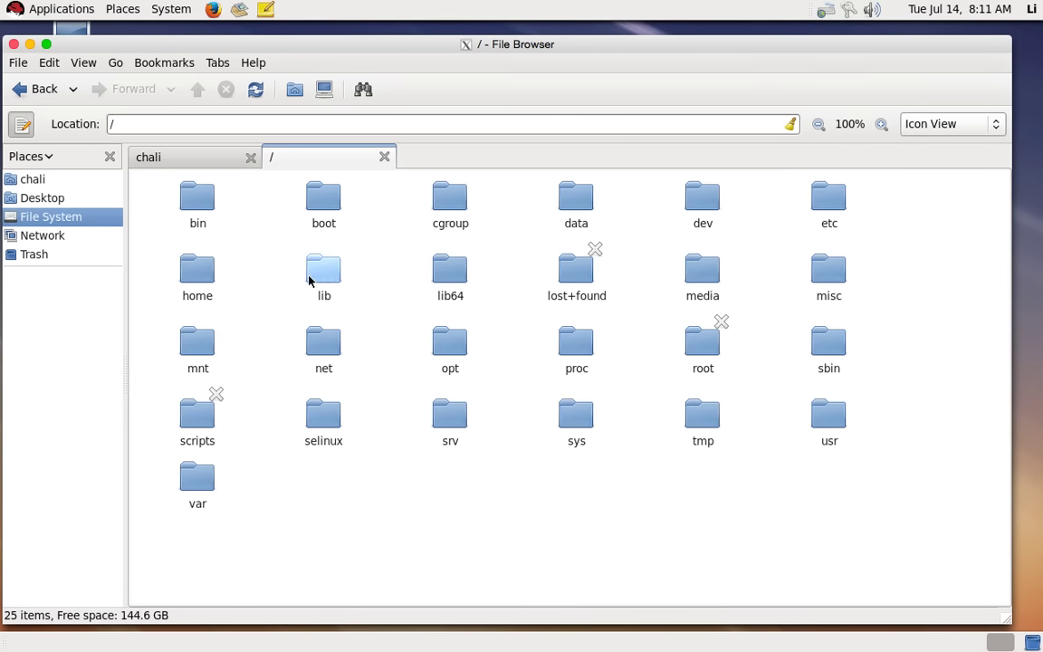
pyautogui.doubleClick(199, 276)
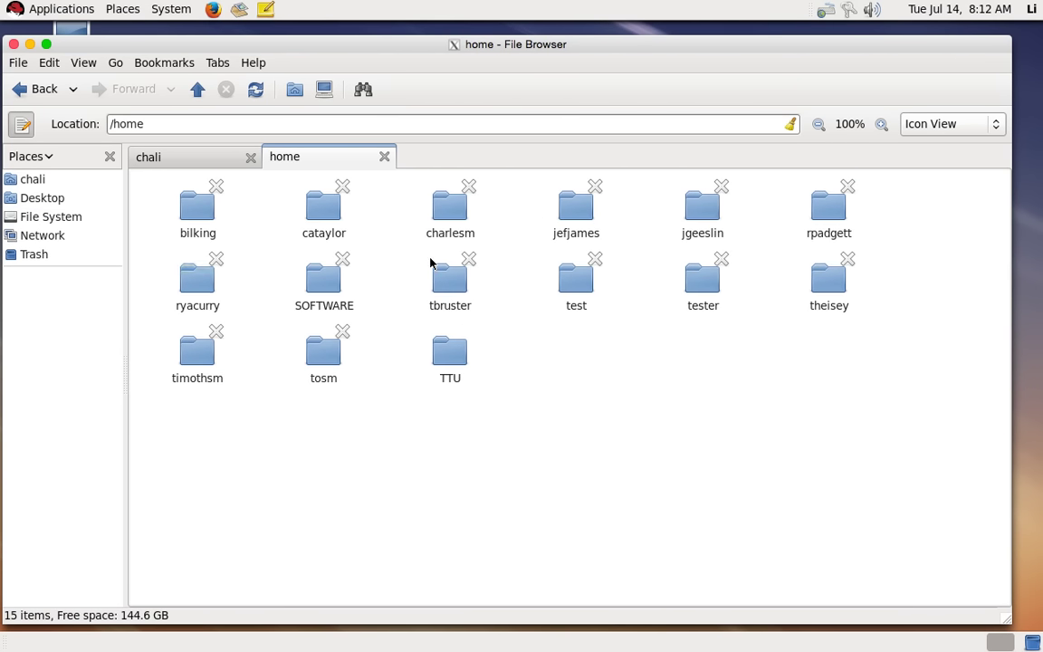
pyautogui.click(452, 357)
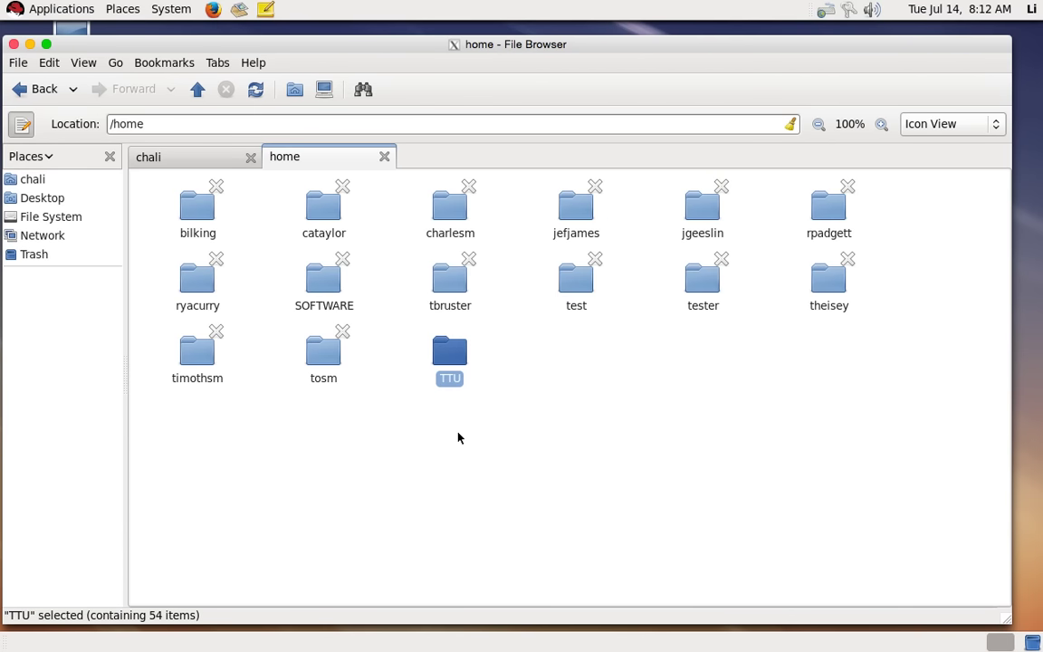
pyautogui.click(198, 88)
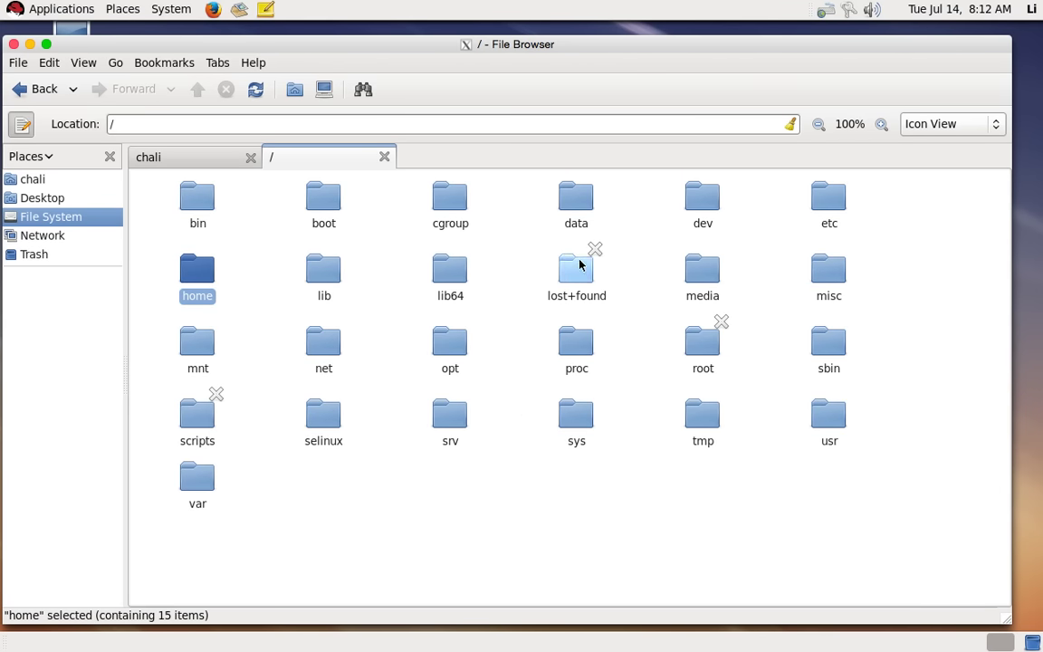
# Step: Open data, shared, Li and C5-setup in turn to reach /data/shared/Li/C5-setup
pyautogui.doubleClick(579, 201)
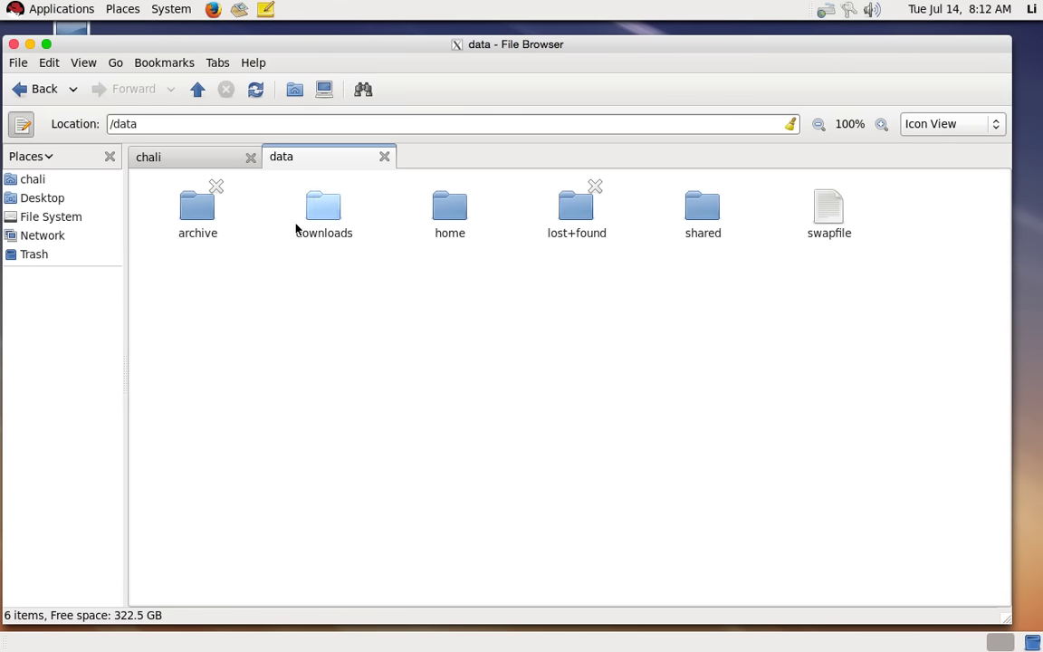
pyautogui.doubleClick(702, 217)
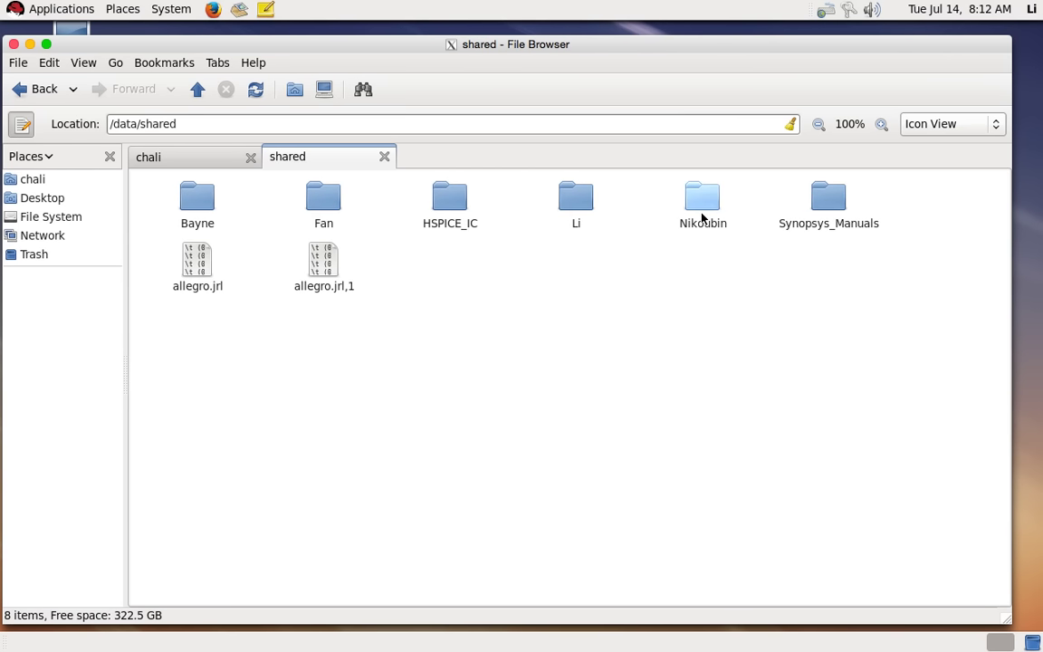
pyautogui.doubleClick(575, 205)
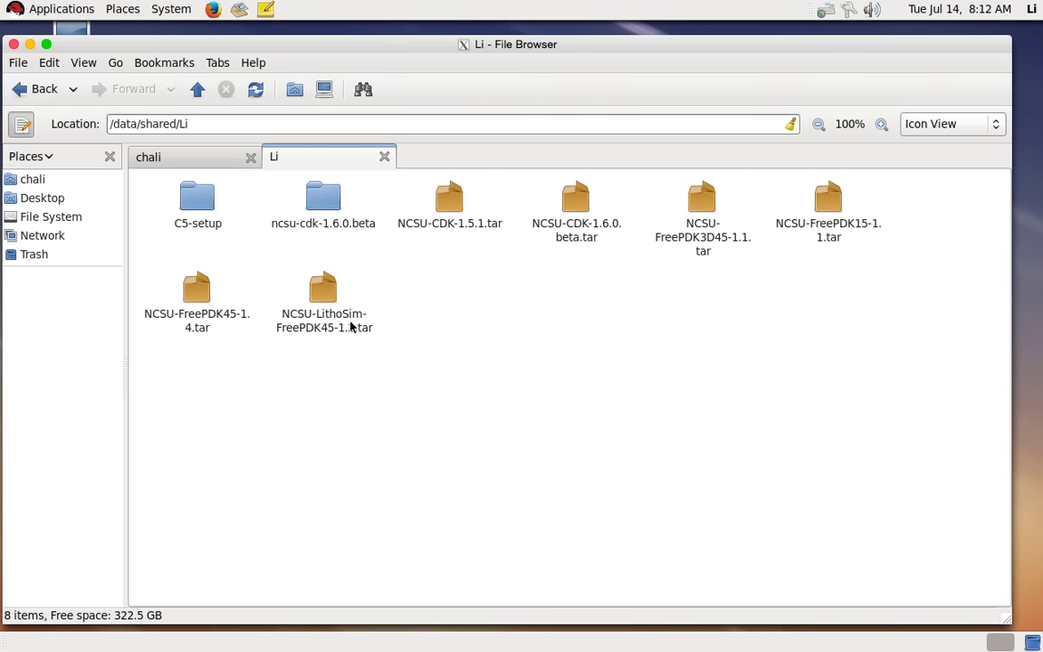
pyautogui.doubleClick(198, 214)
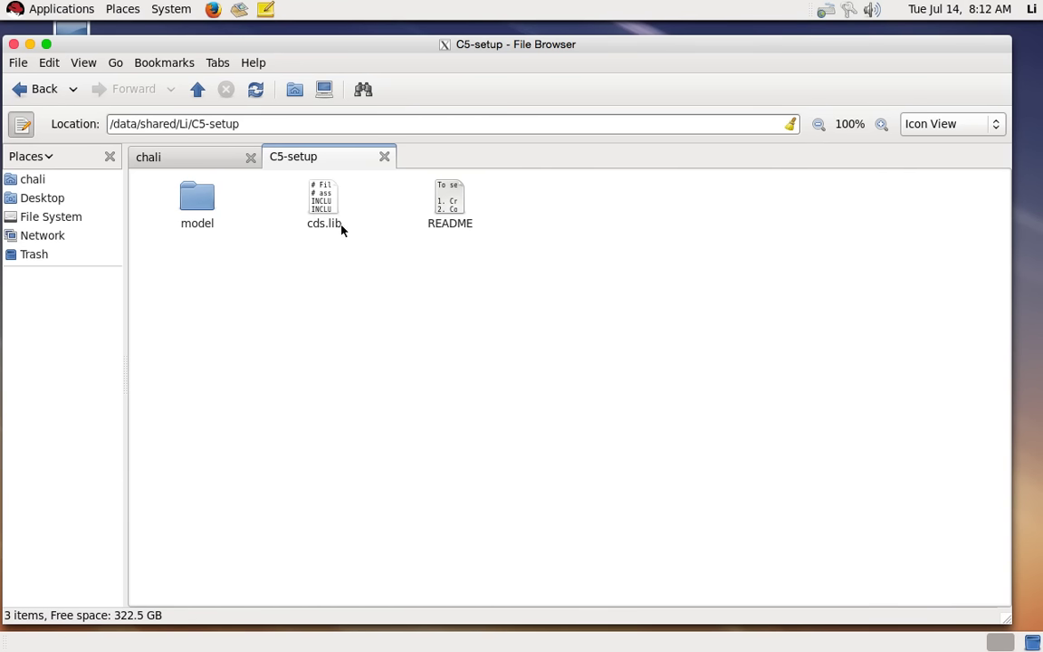
# Step: Turn on Show Hidden Files and inspect .bashrc, .cdsenv and .cdsinit in C5-setup
pyautogui.click(84, 62)
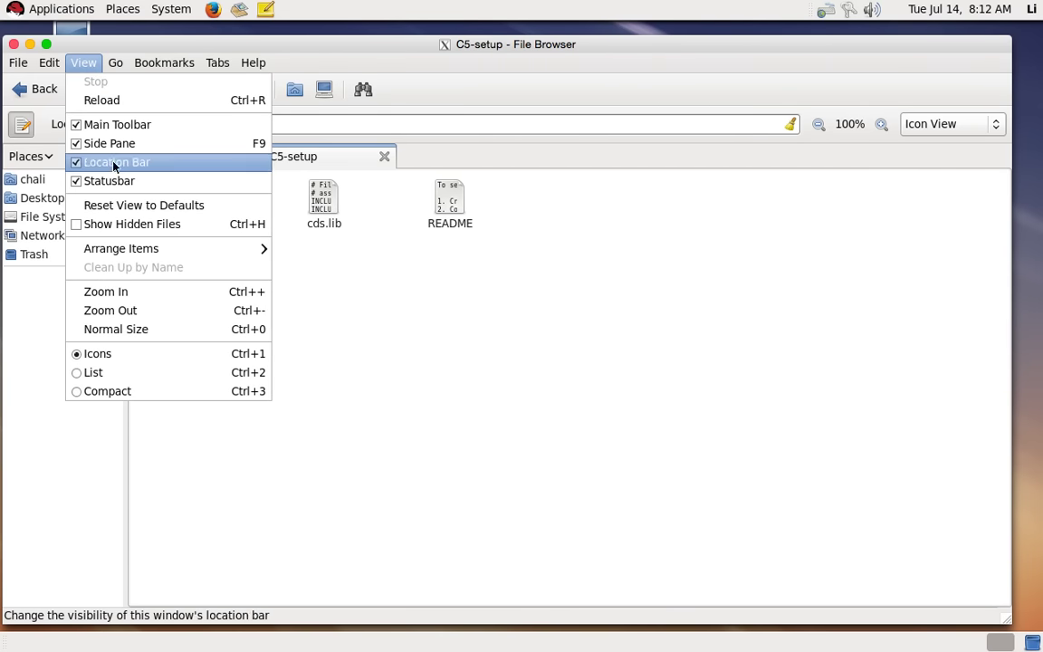
pyautogui.click(130, 227)
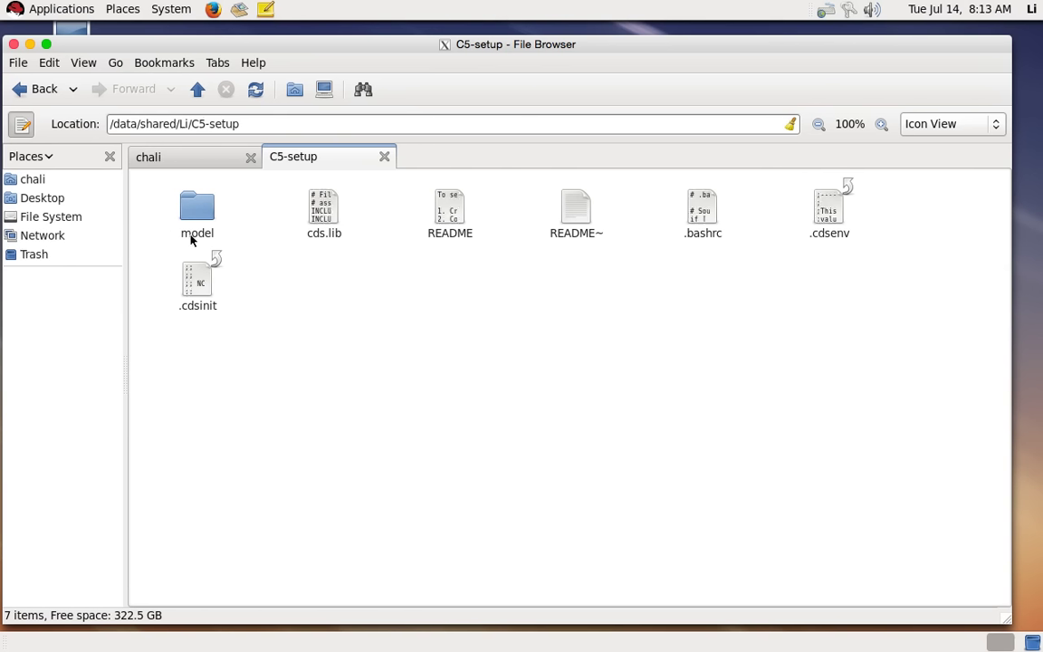
pyautogui.click(699, 217)
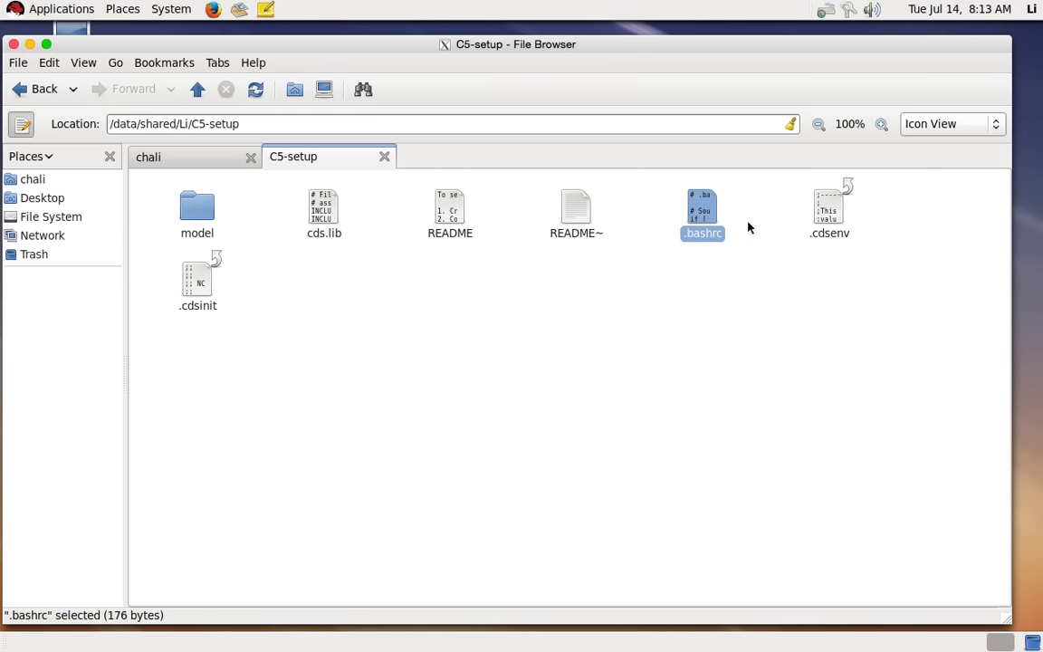
pyautogui.click(827, 206)
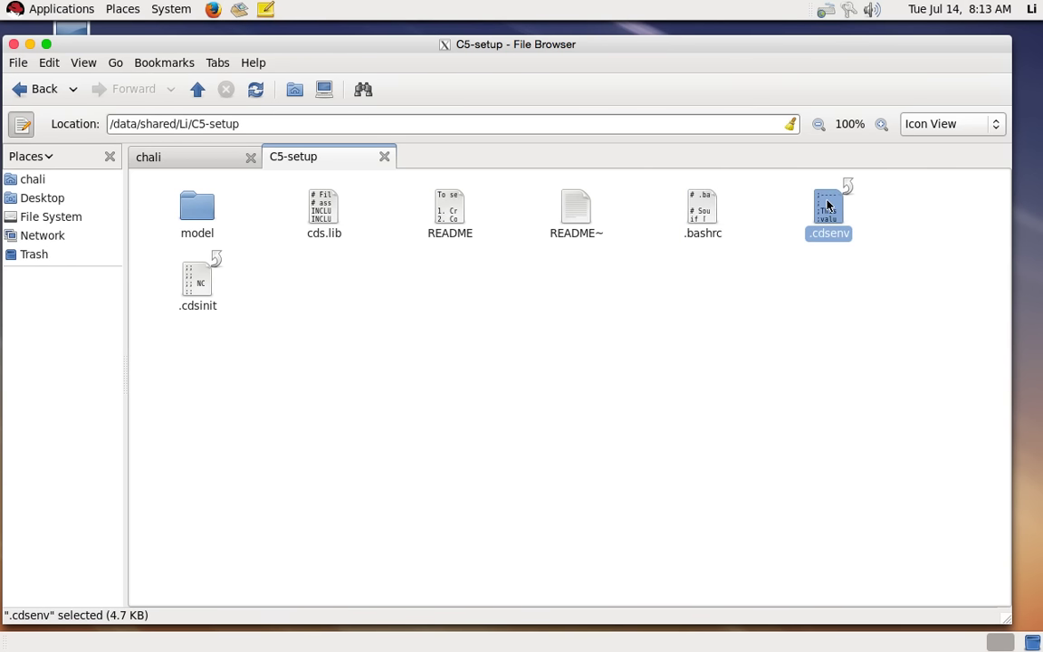
pyautogui.click(665, 333)
pyautogui.click(201, 286)
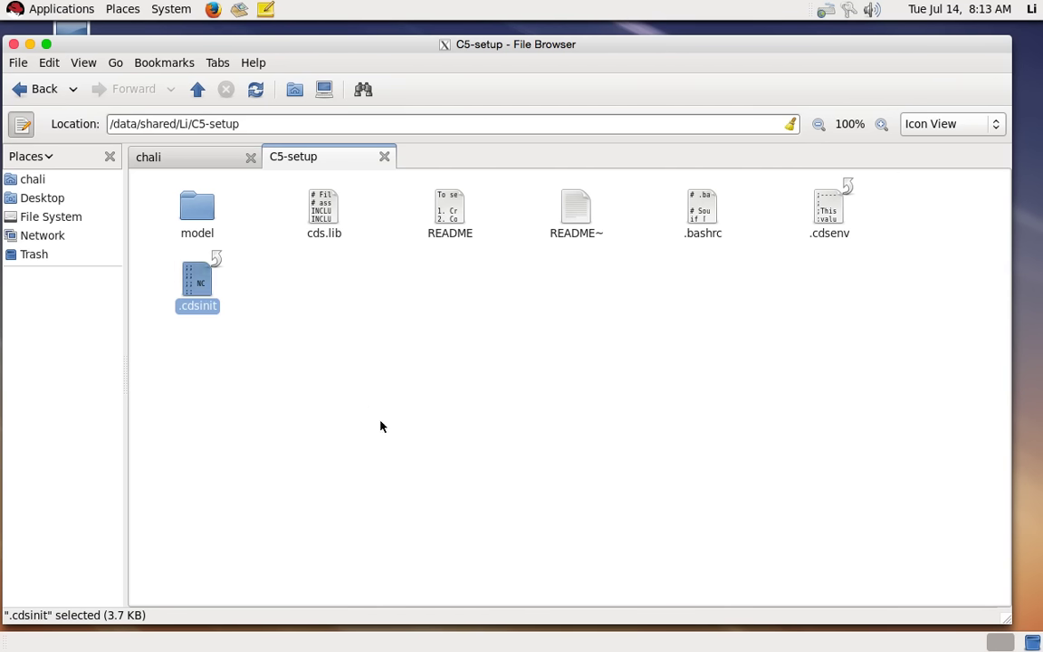
pyautogui.click(410, 449)
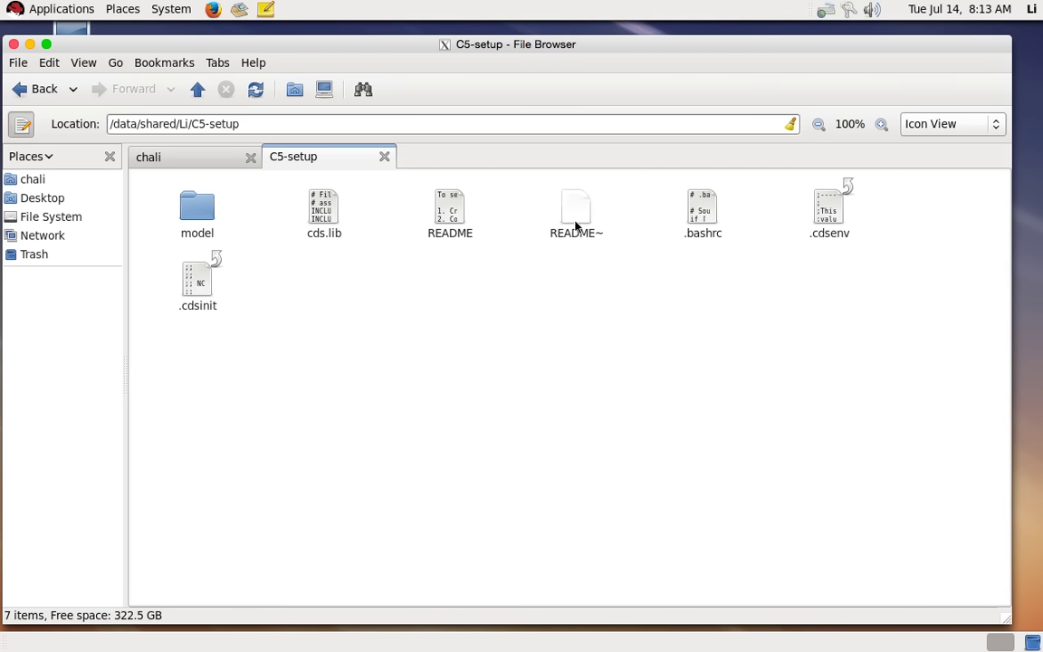
# Step: Read the C5-setup README in gedit, then return to File Browser's home-folder tab
pyautogui.doubleClick(444, 218)
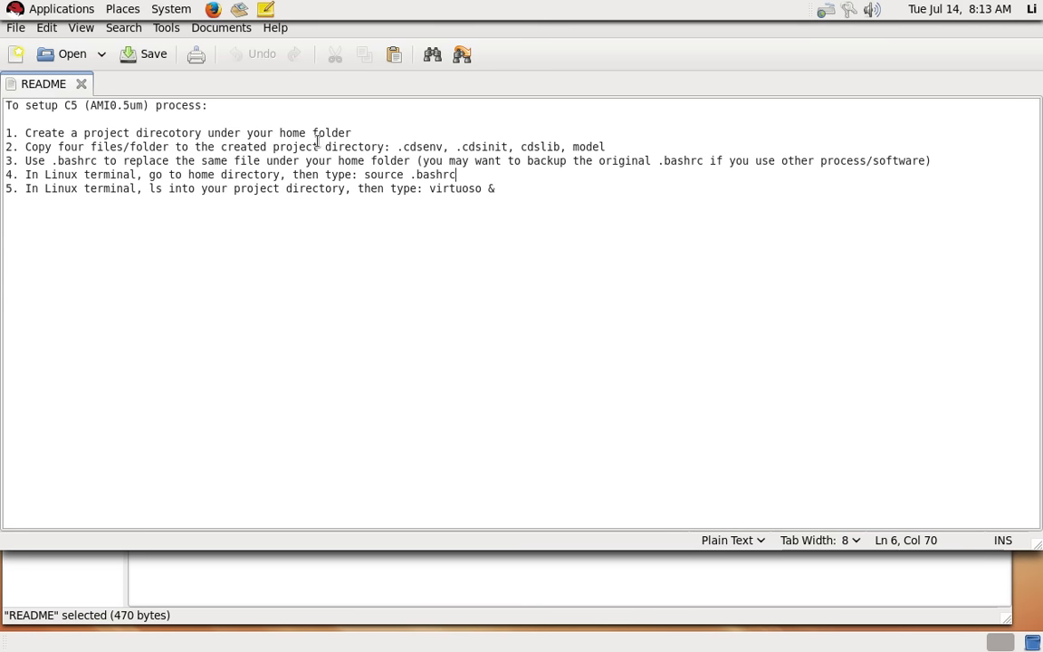
pyautogui.click(357, 589)
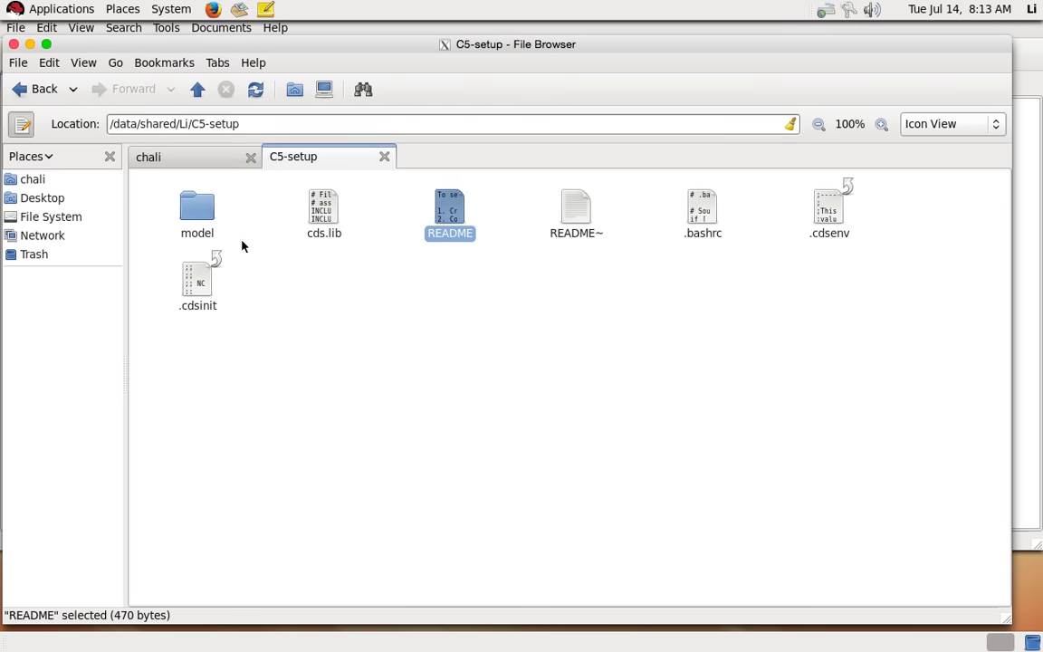
pyautogui.click(200, 163)
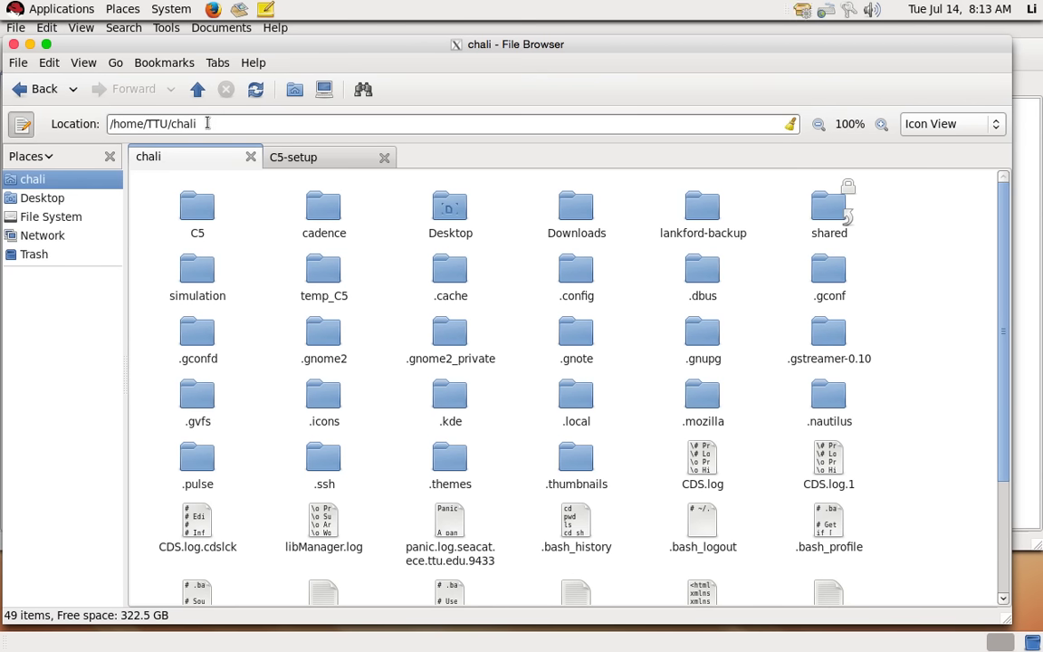
# Step: Make a new folder named 'Class Demo' in the home folder and open it
pyautogui.rightClick(267, 259)
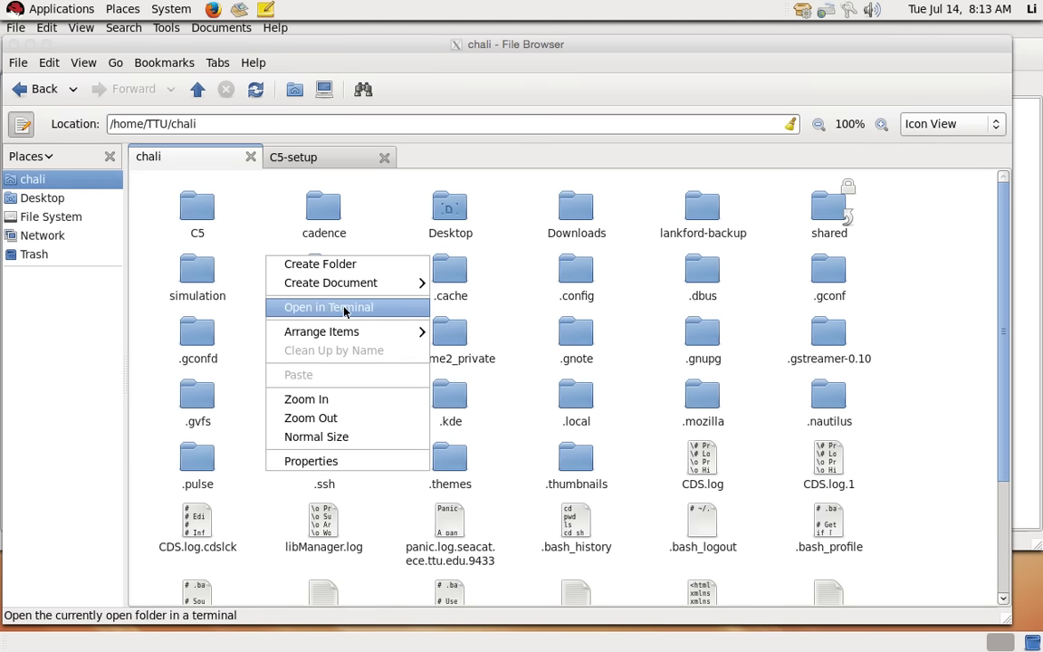
pyautogui.click(346, 264)
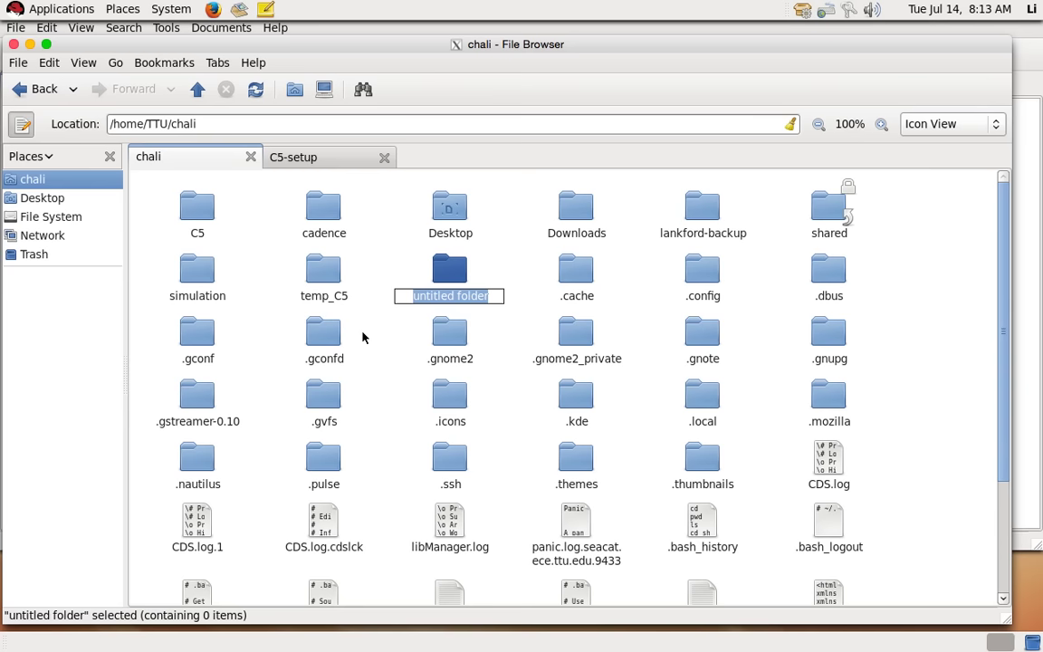
pyautogui.write('Class Demo')
pyautogui.press('Return')
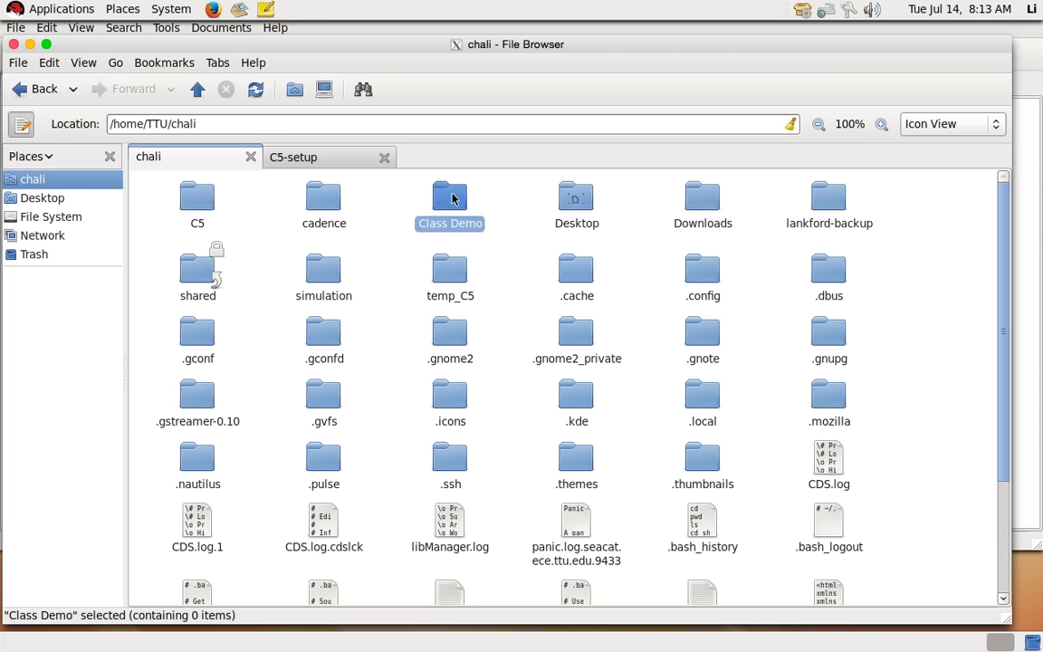
pyautogui.doubleClick(453, 198)
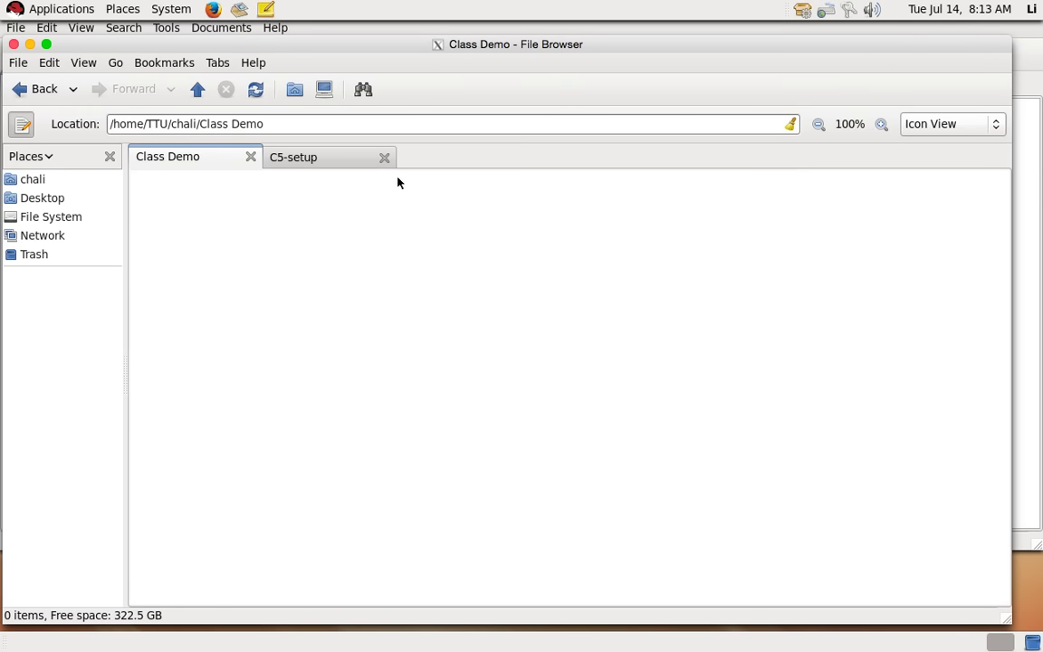
# Step: Reopen README from C5-setup, highlight the step-2 list of files to copy, then return to the File Browser
pyautogui.click(334, 163)
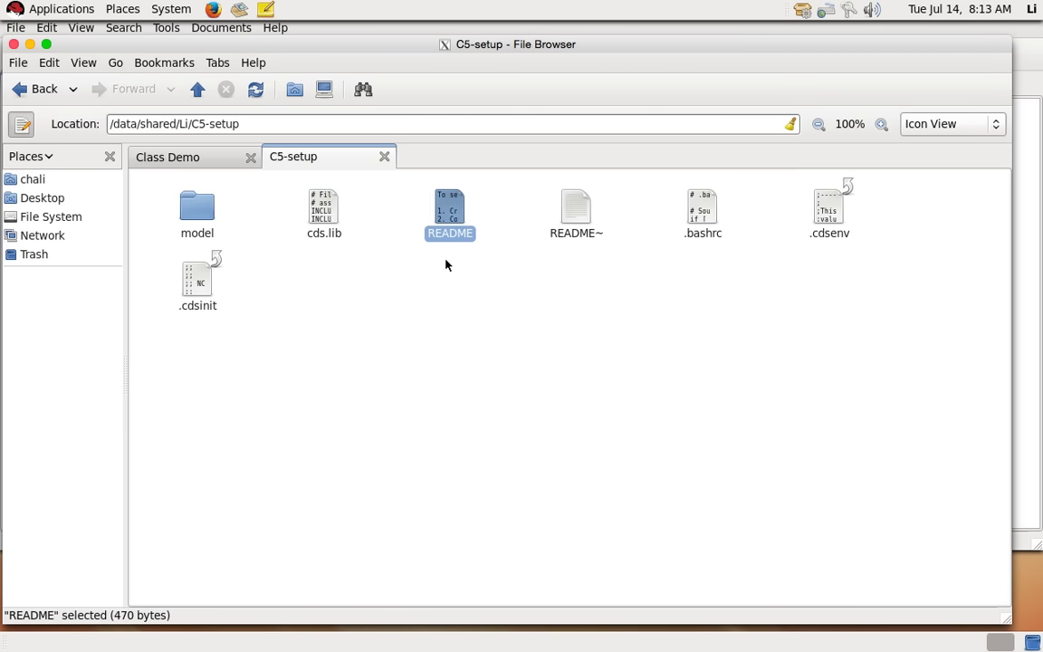
pyautogui.doubleClick(450, 213)
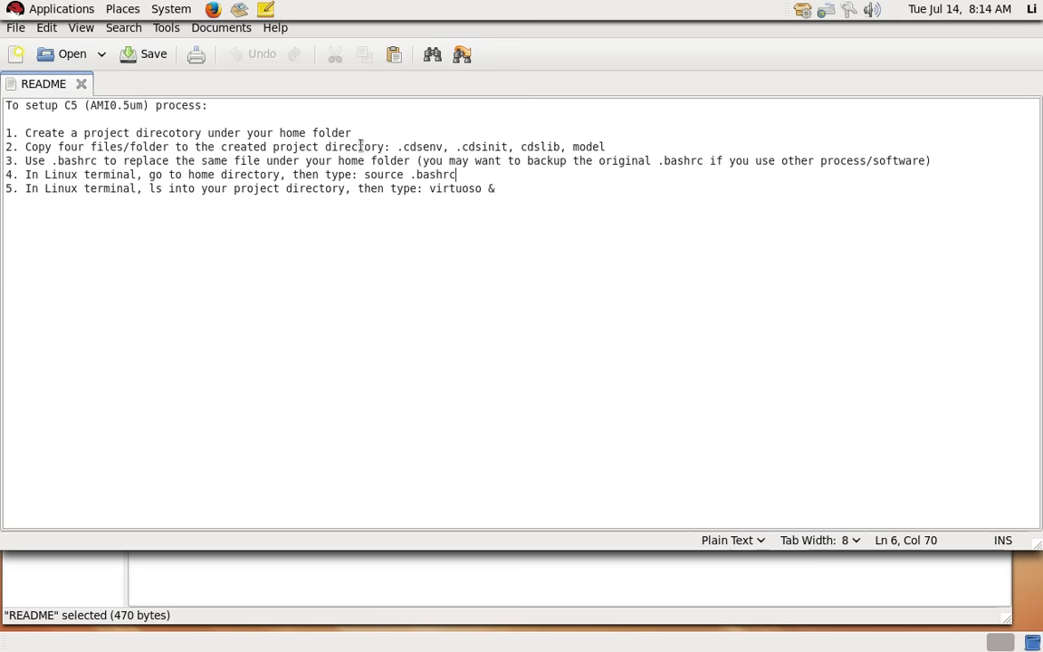
pyautogui.moveTo(398, 147); pyautogui.dragTo(605, 147)
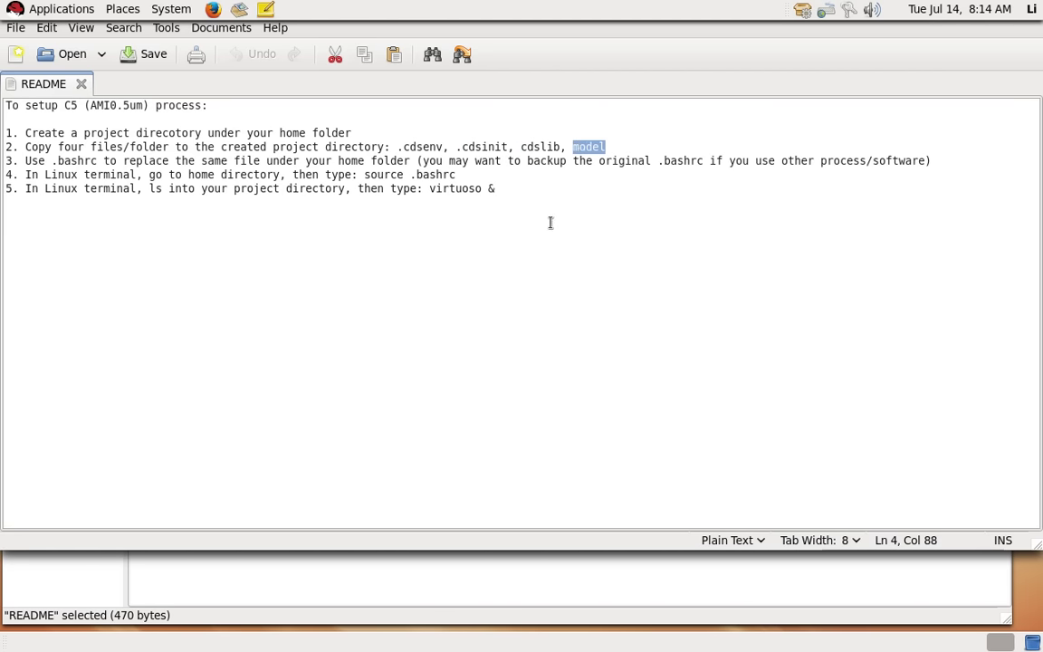
pyautogui.click(529, 588)
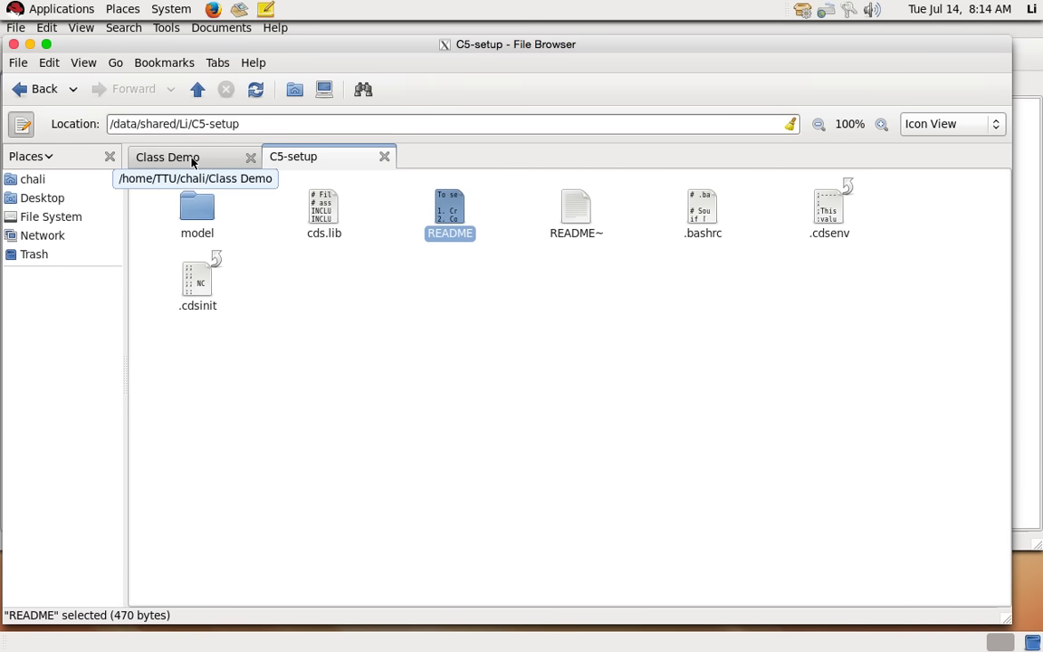
# Step: Copy model, cds.lib, .cdsenv and .cdsinit from C5-setup into the Class Demo folder
pyautogui.click(425, 372)
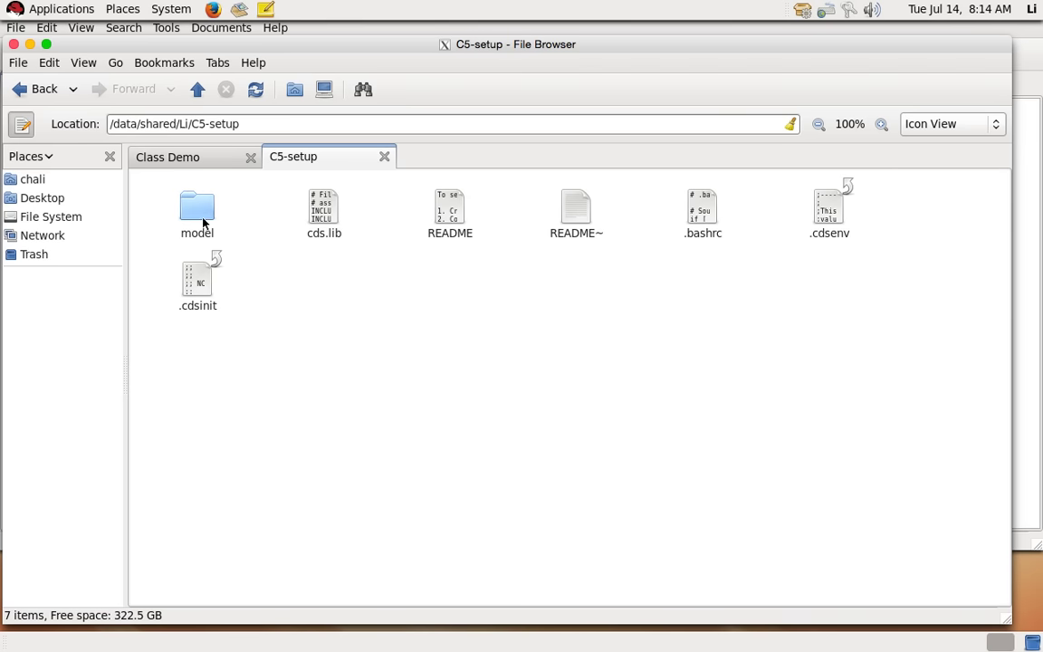
pyautogui.click(204, 221)
pyautogui.keyDown('ctrl'); pyautogui.click(299, 194); pyautogui.keyUp('ctrl')
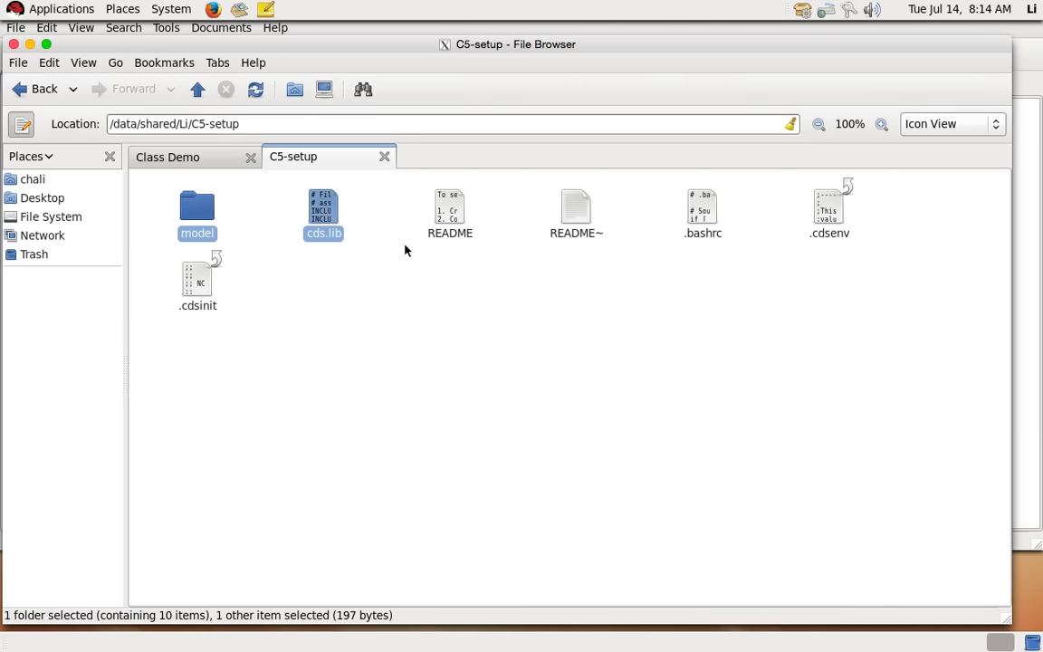
pyautogui.keyDown('ctrl'); pyautogui.click(827, 213); pyautogui.keyUp('ctrl')
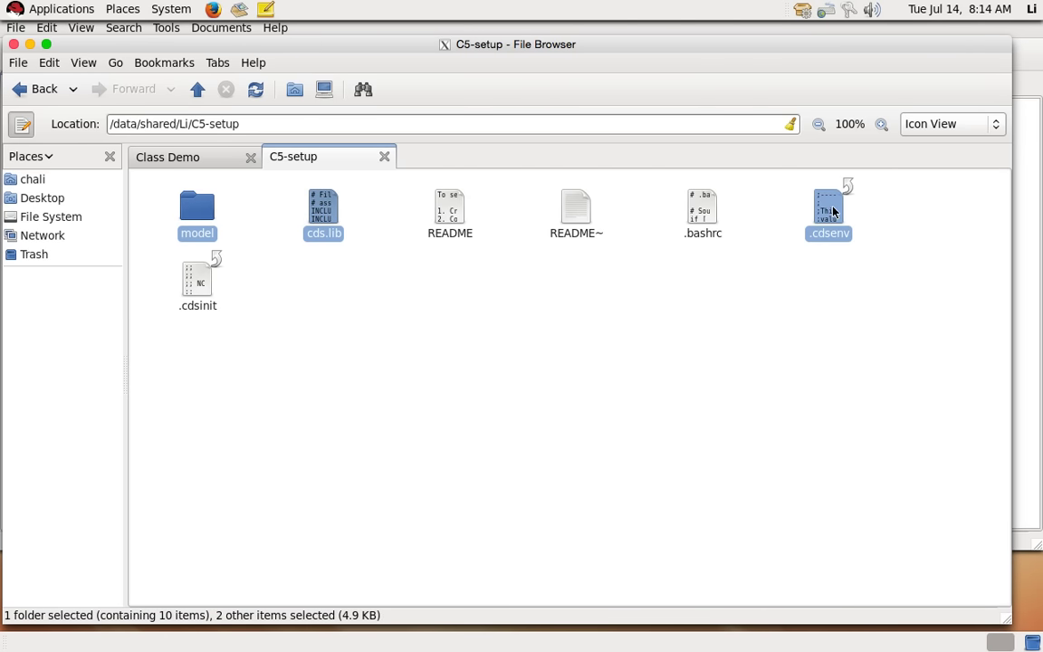
pyautogui.keyDown('ctrl'); pyautogui.click(200, 286); pyautogui.keyUp('ctrl')
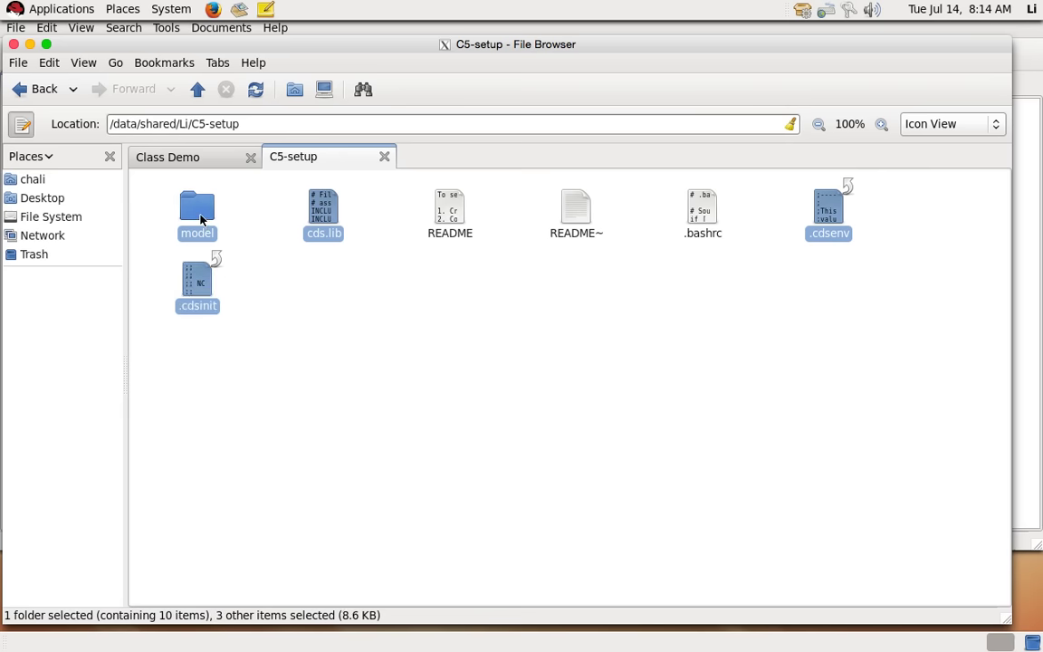
pyautogui.moveTo(201, 218); pyautogui.dragTo(213, 161)
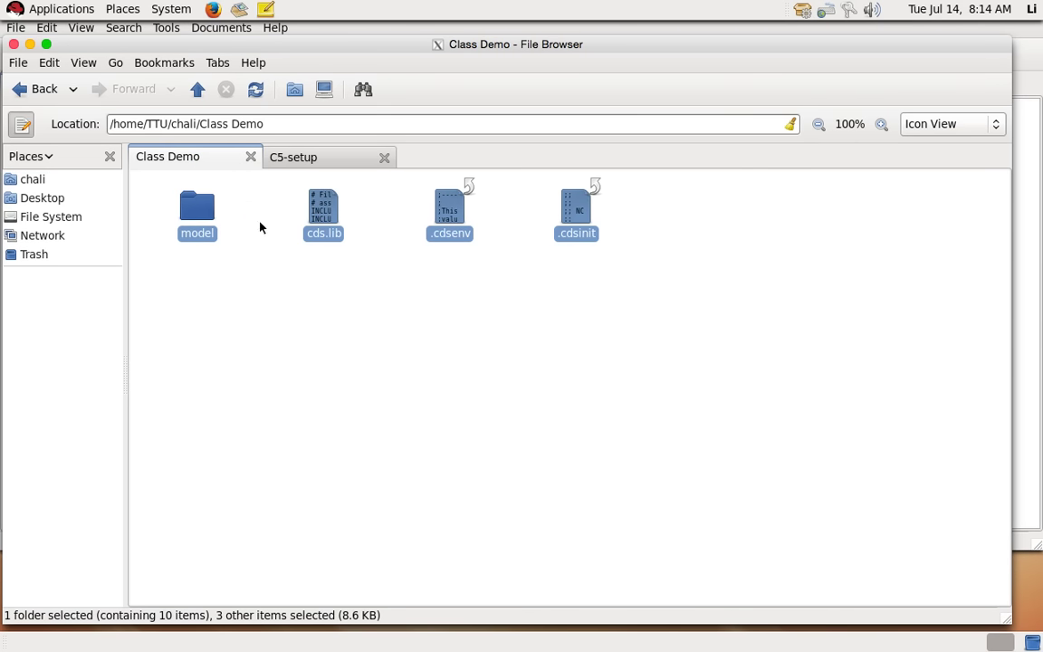
# Step: Clear the selection and show the C5-setup folder listing again
pyautogui.click(310, 323)
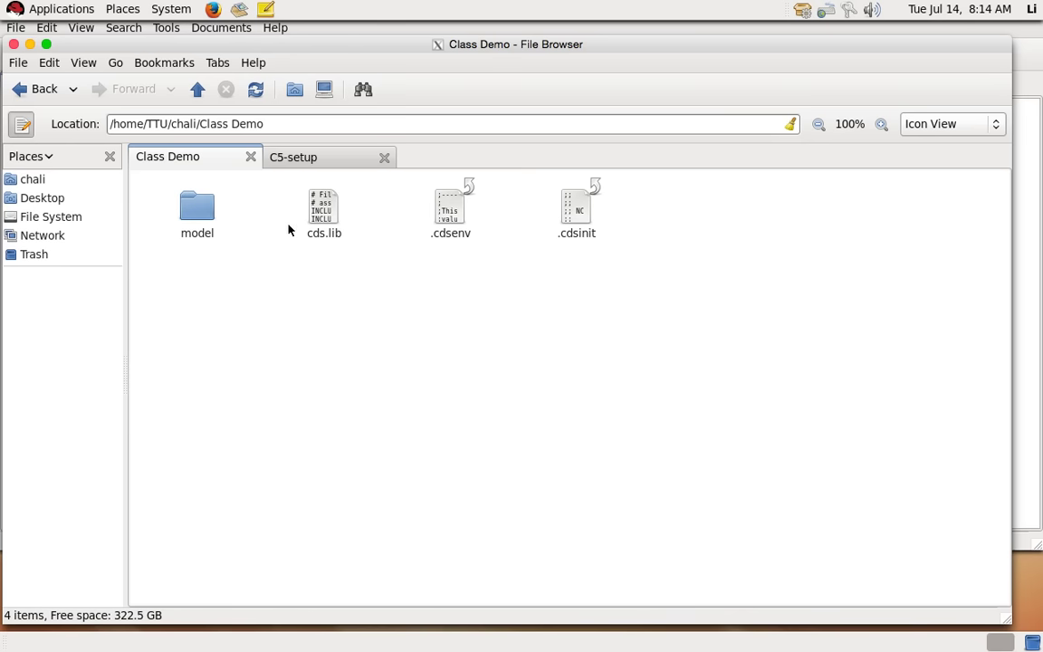
pyautogui.click(333, 159)
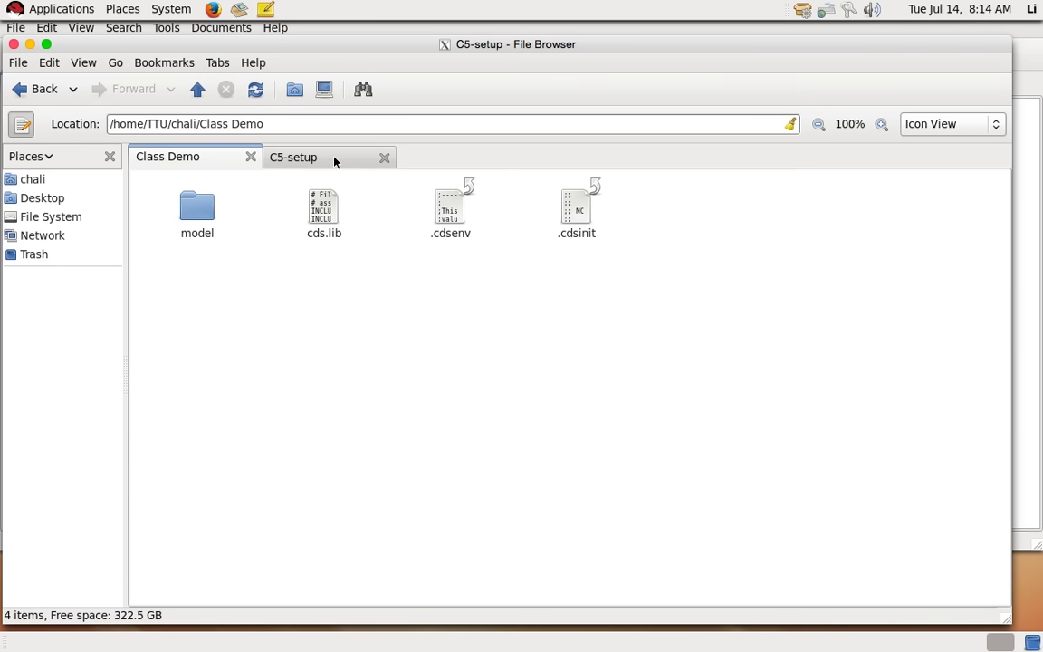
pyautogui.click(359, 330)
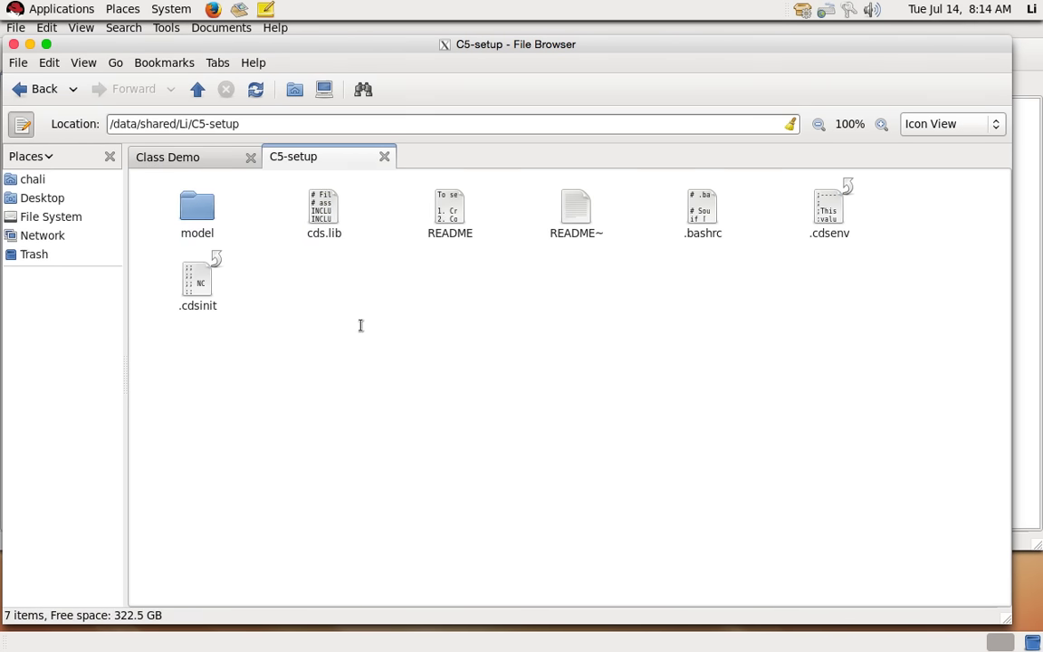
# Step: Glance at the README, then open C5-setup's .bashrc in gedit
pyautogui.hotkey('alt', 'Tab')
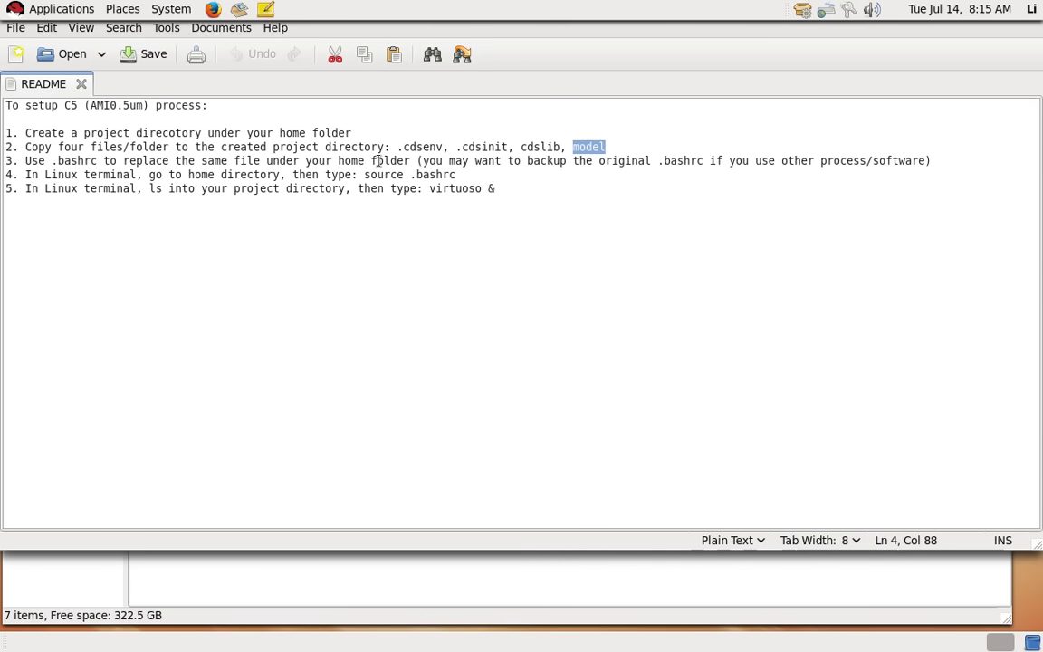
pyautogui.click(427, 560)
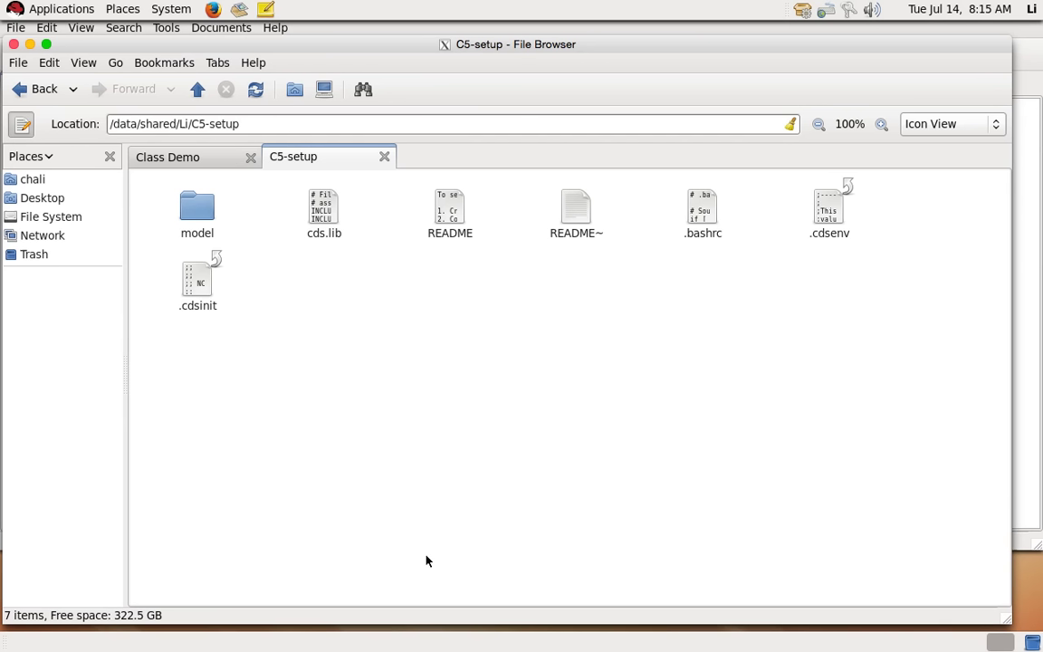
pyautogui.click(701, 208)
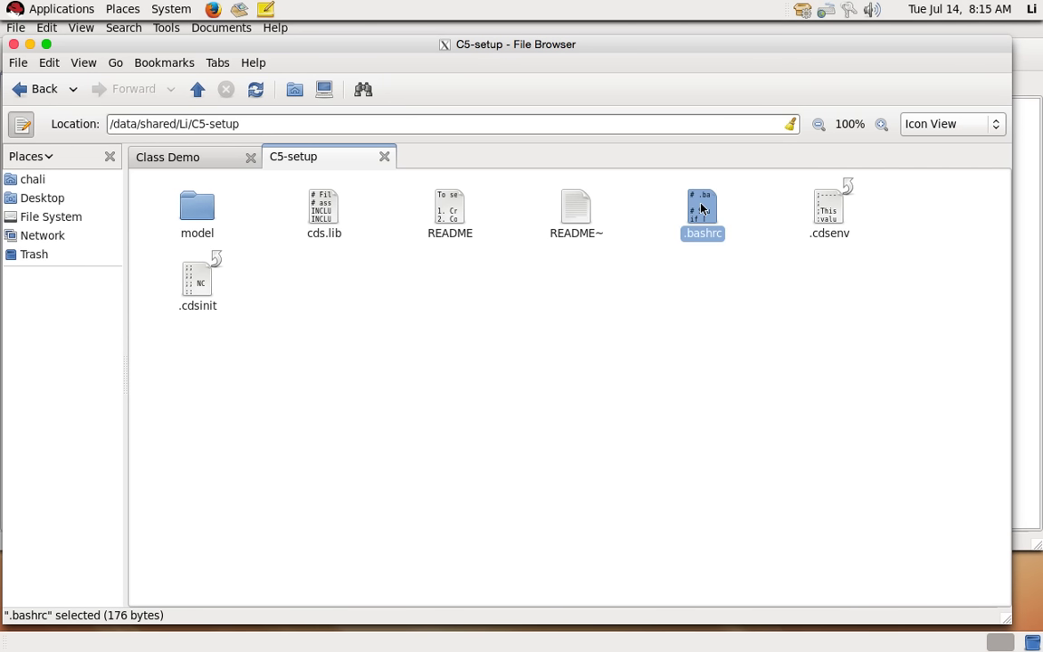
pyautogui.doubleClick(701, 208)
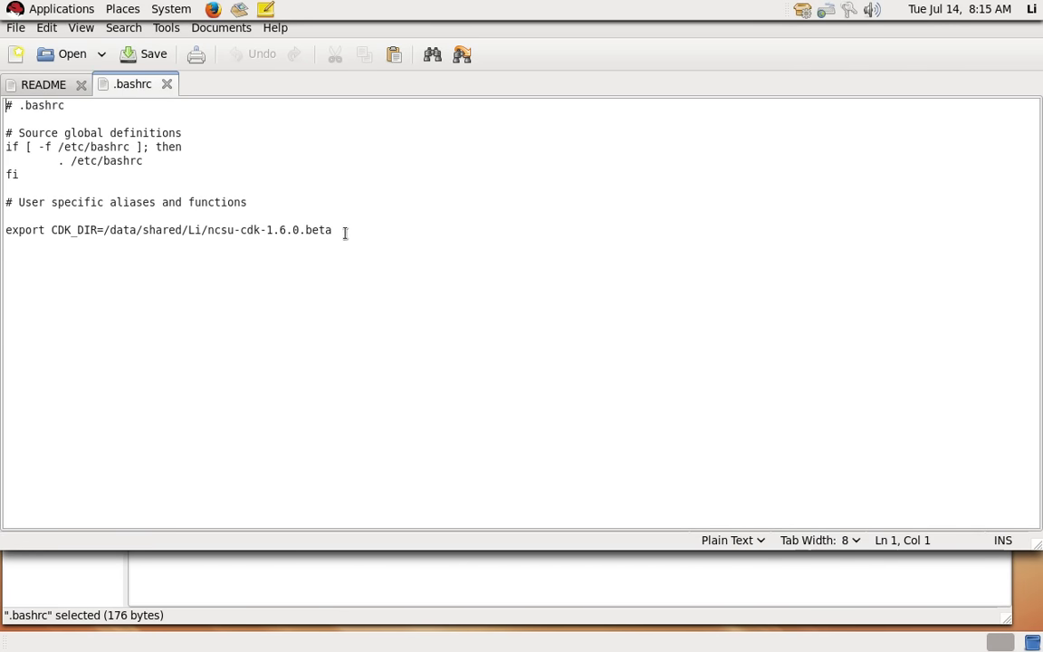
# Step: Review the export CDK_DIR line's variable name and shared path, then return to the File Browser
pyautogui.moveTo(345, 231); pyautogui.dragTo(3, 235)
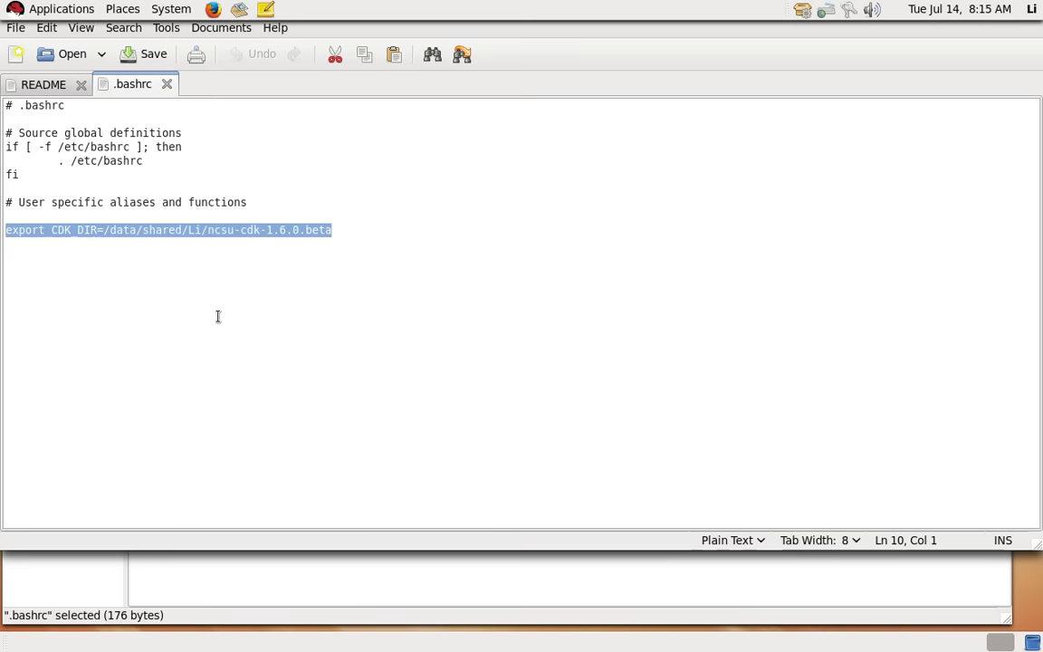
pyautogui.click(123, 233)
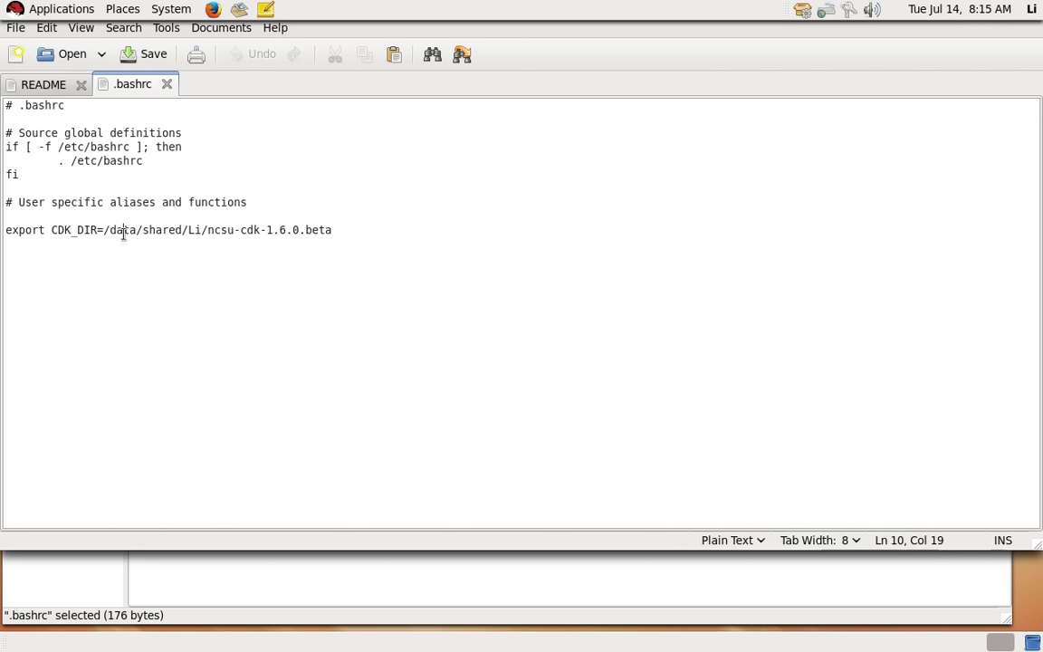
pyautogui.click(72, 229)
pyautogui.click(164, 230)
pyautogui.moveTo(334, 230); pyautogui.dragTo(4, 228)
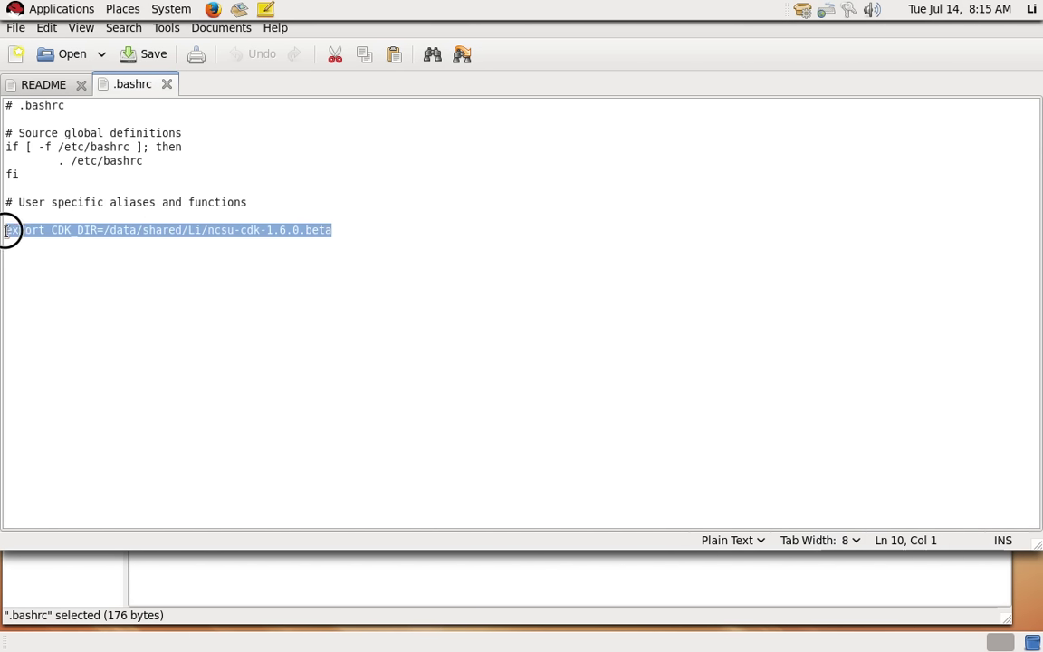
pyautogui.click(391, 621)
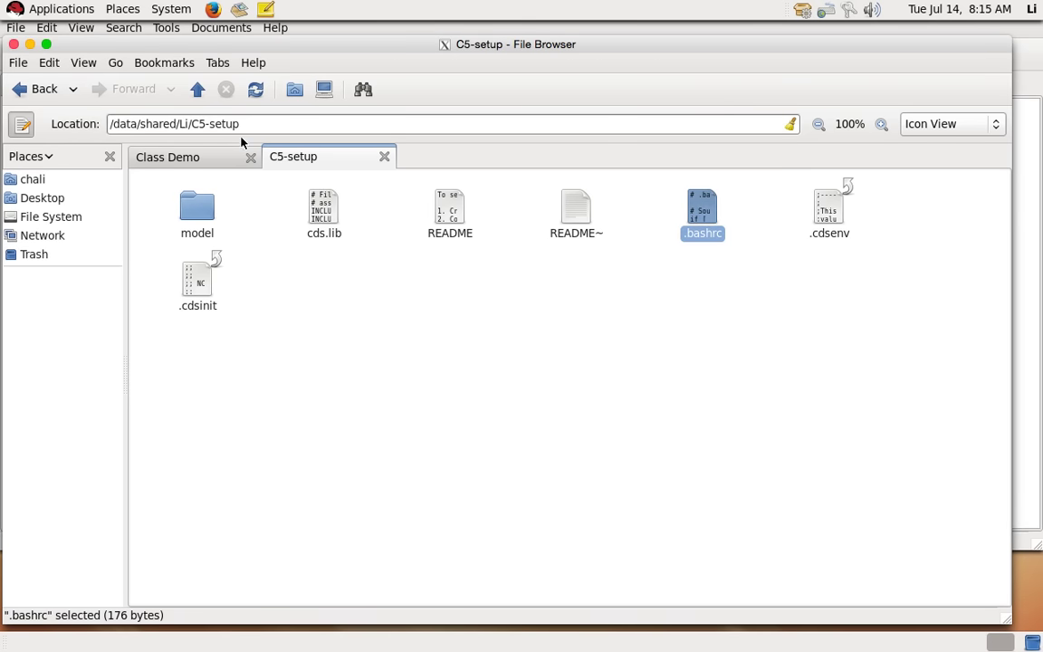
# Step: Go up to the home folder chali, open its .bashrc, and highlight its export line
pyautogui.click(195, 158)
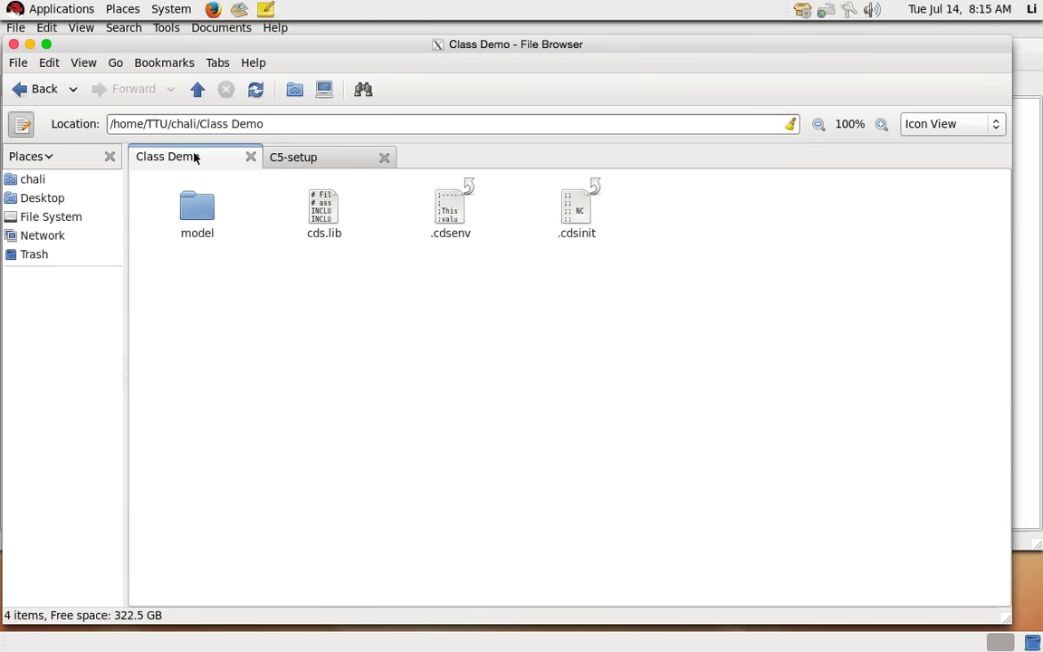
pyautogui.click(199, 90)
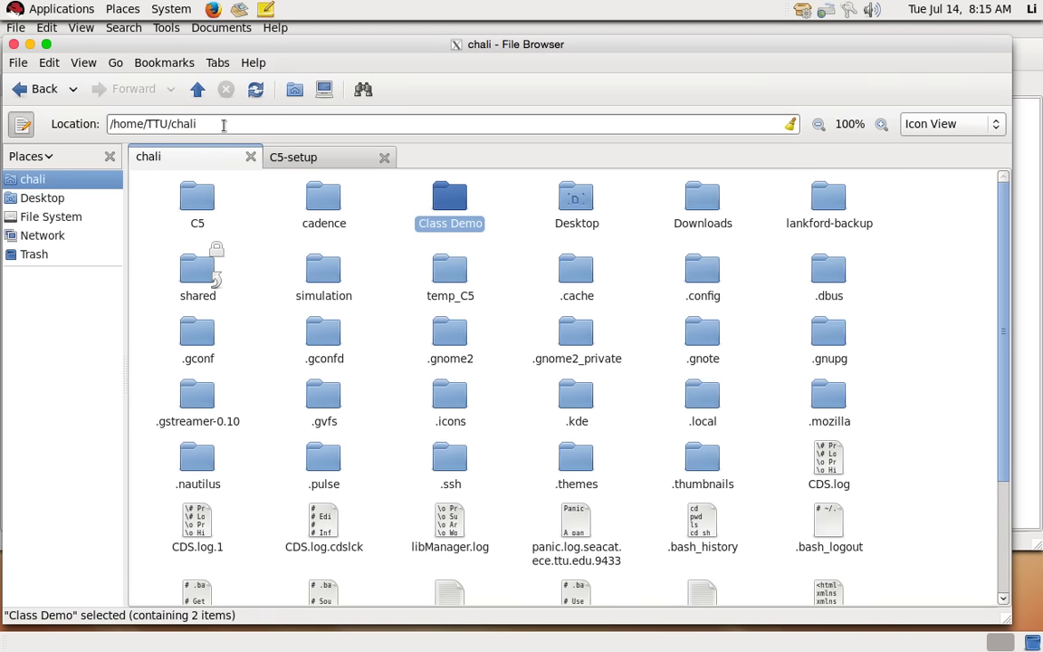
pyautogui.click(224, 124)
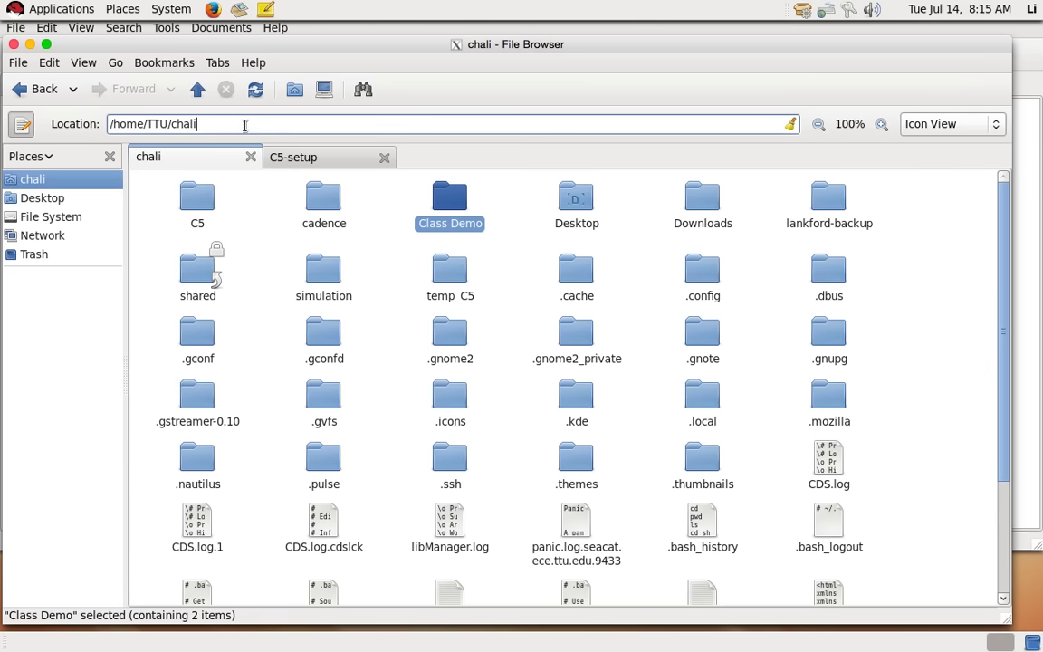
pyautogui.scroll(-3, 486, 522)
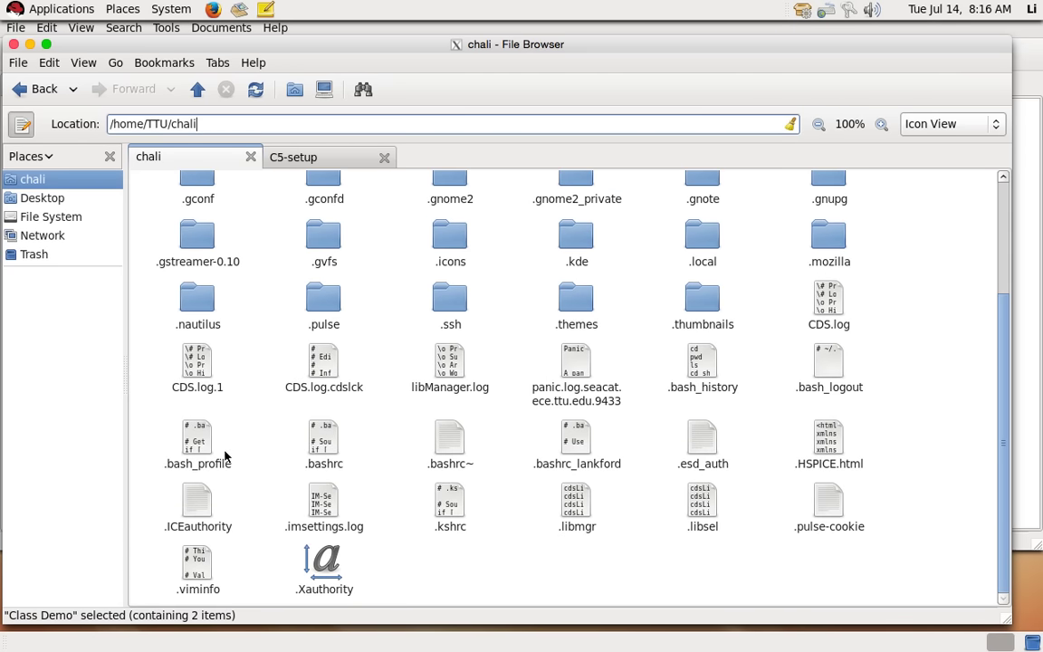
pyautogui.doubleClick(328, 436)
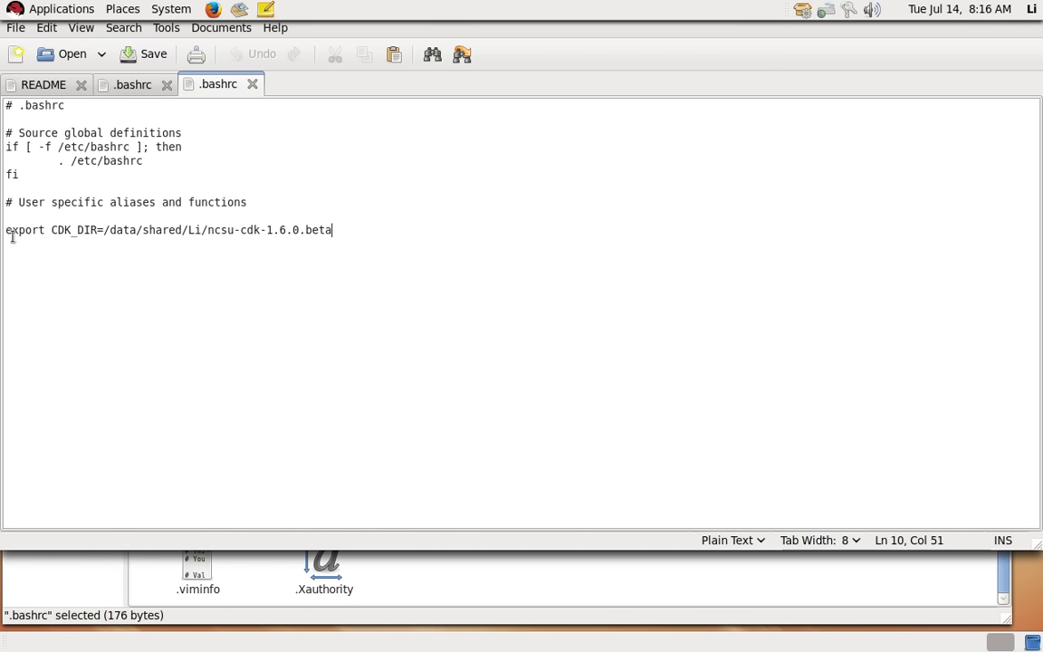
pyautogui.moveTo(6, 230); pyautogui.dragTo(328, 235)
pyautogui.click(327, 235)
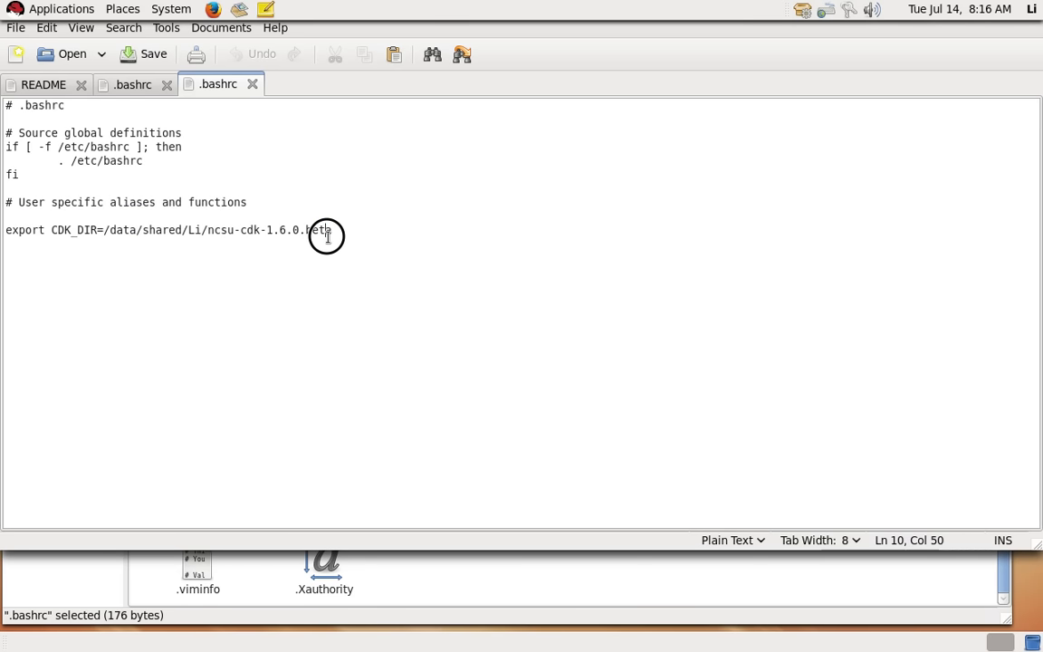
pyautogui.click(339, 226)
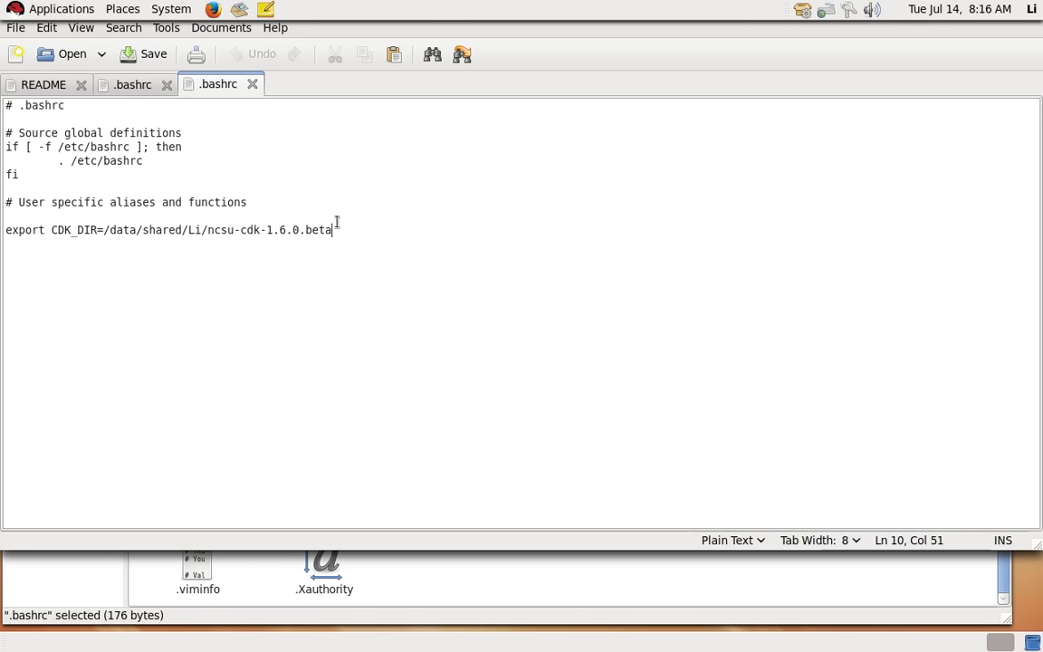
# Step: Compare the home and setup .bashrc CDK_DIR lines, then close both .bashrc tabs
pyautogui.click(155, 86)
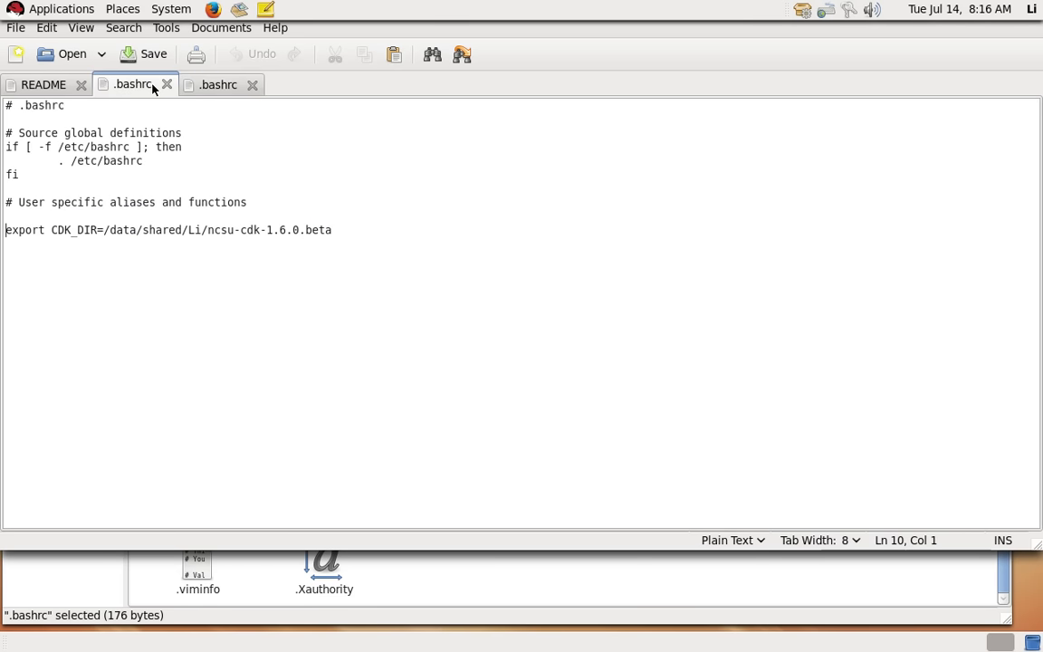
pyautogui.click(220, 86)
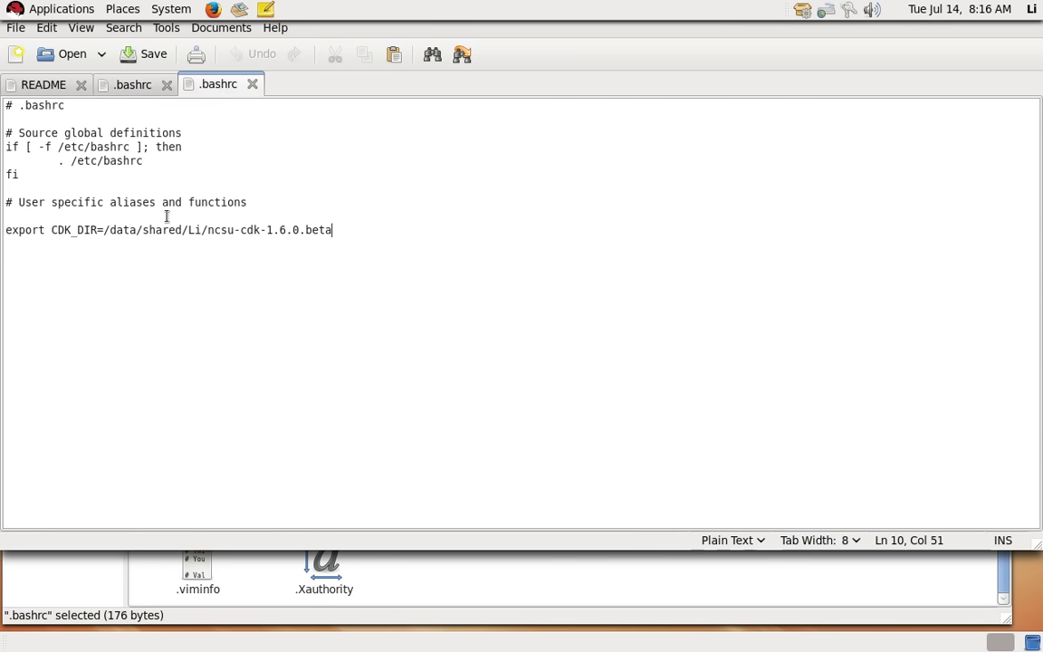
pyautogui.click(252, 83)
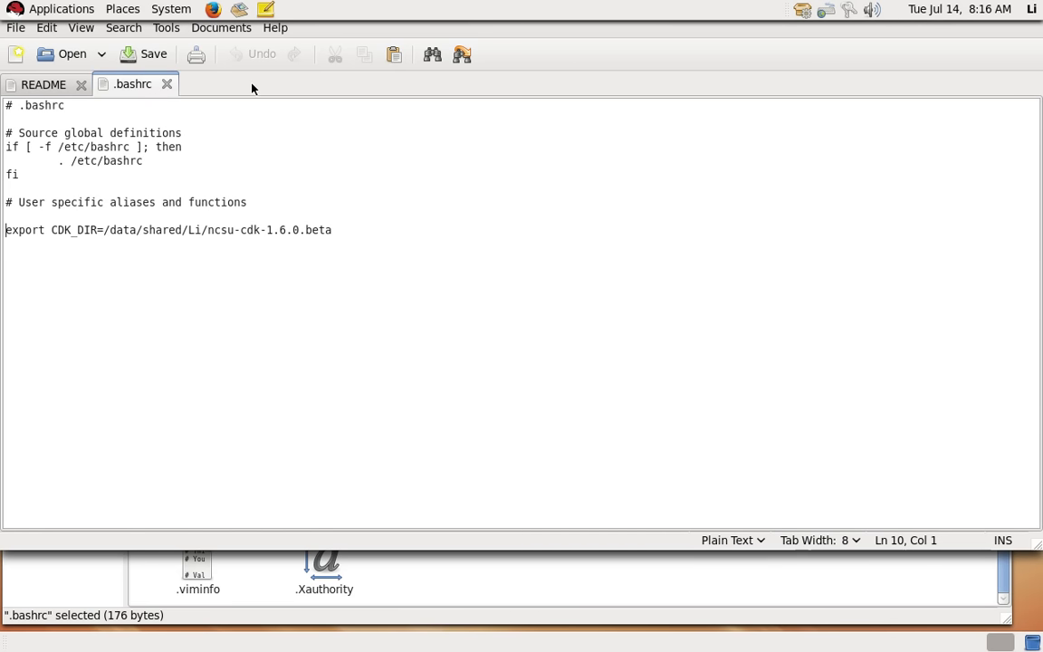
pyautogui.click(166, 83)
# Step: Insert a tab before 'model' in README step 2, then deselect .bashrc in C5-setup
pyautogui.press('Tab')
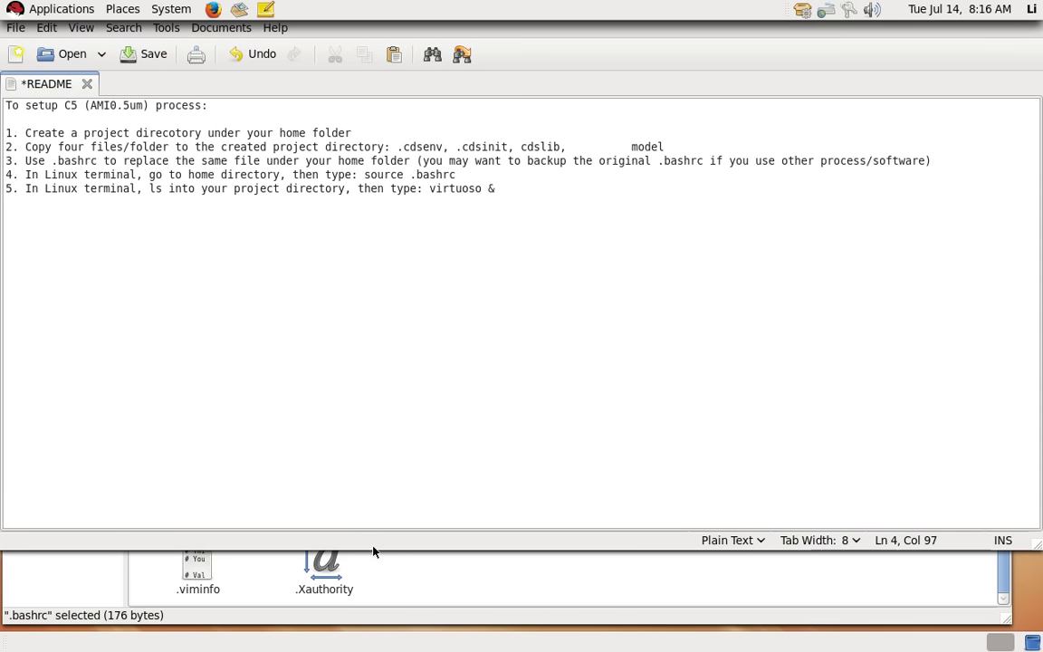
pyautogui.click(374, 557)
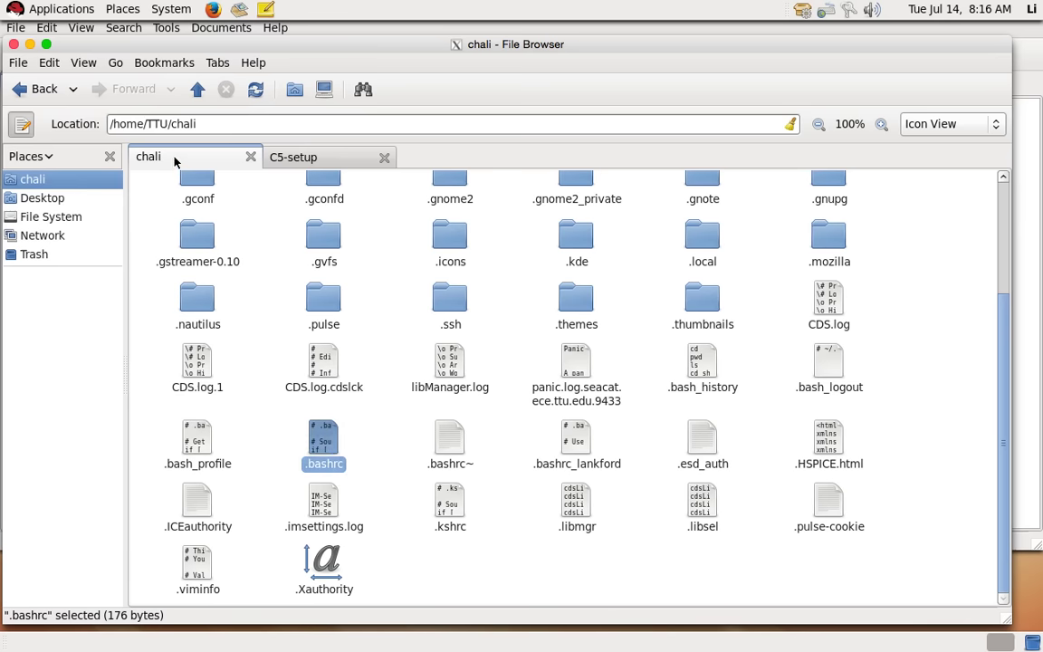
pyautogui.click(321, 159)
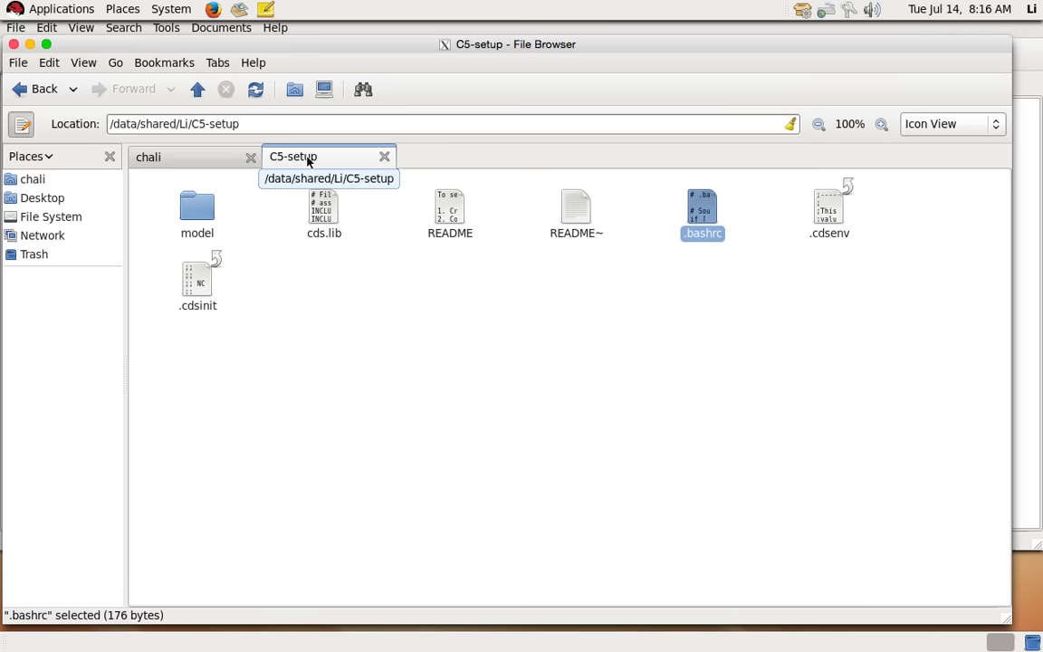
pyautogui.click(369, 308)
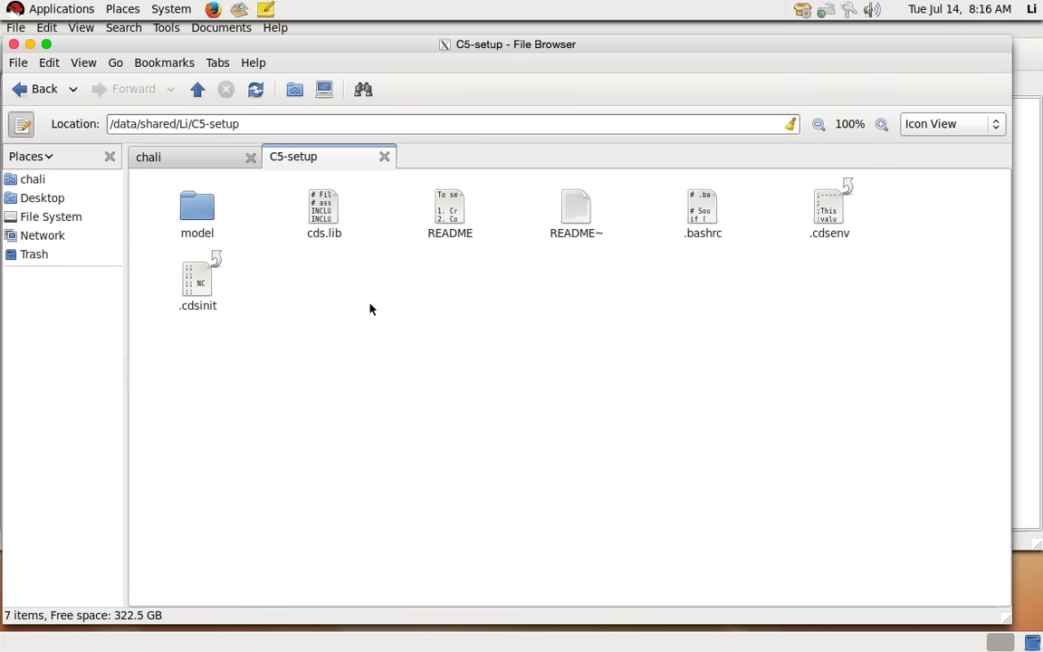
# Step: Highlight the README step about sourcing .bashrc, then show the chali home folder
pyautogui.hotkey('alt', 'Tab')
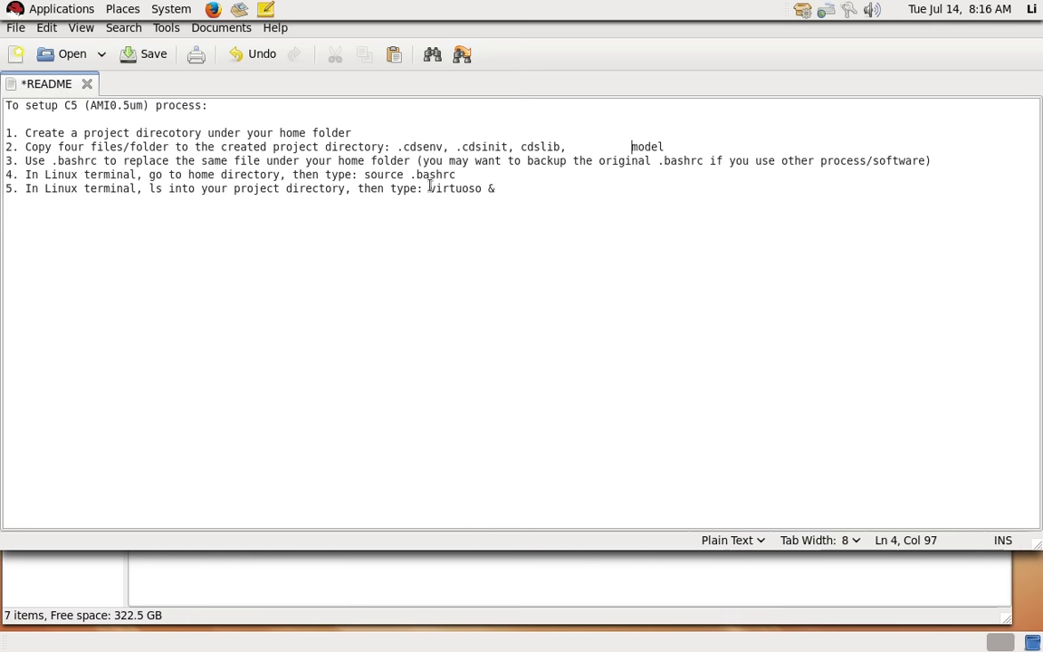
pyautogui.moveTo(457, 174); pyautogui.dragTo(25, 174)
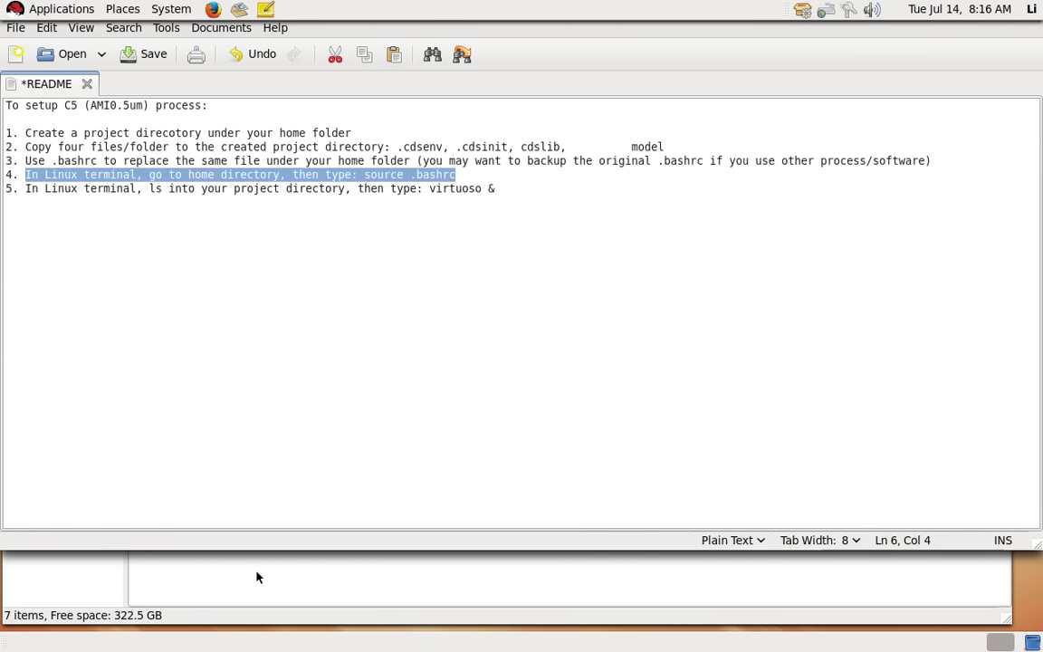
pyautogui.click(256, 576)
pyautogui.click(215, 159)
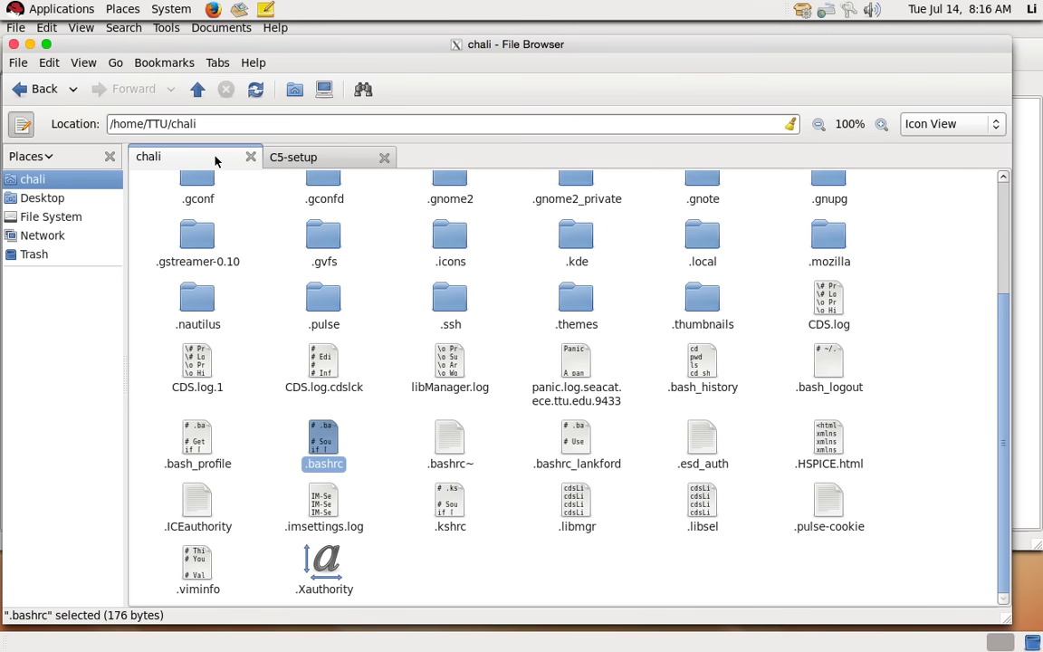
# Step: Open a terminal in the home folder and run 'source .bashrc'
pyautogui.click(480, 576)
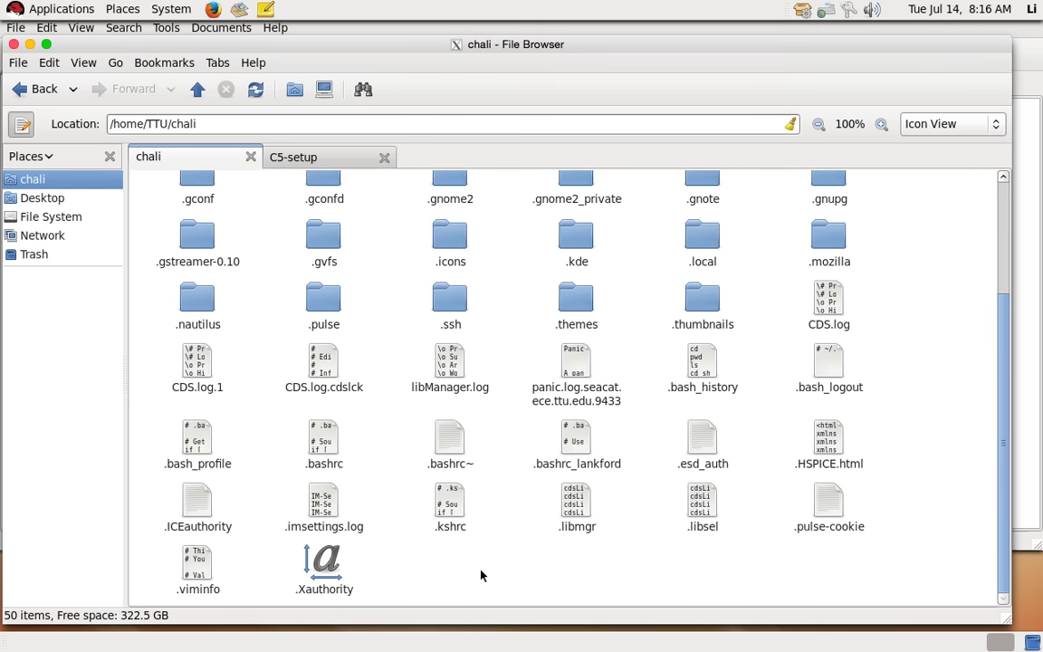
pyautogui.rightClick(481, 576)
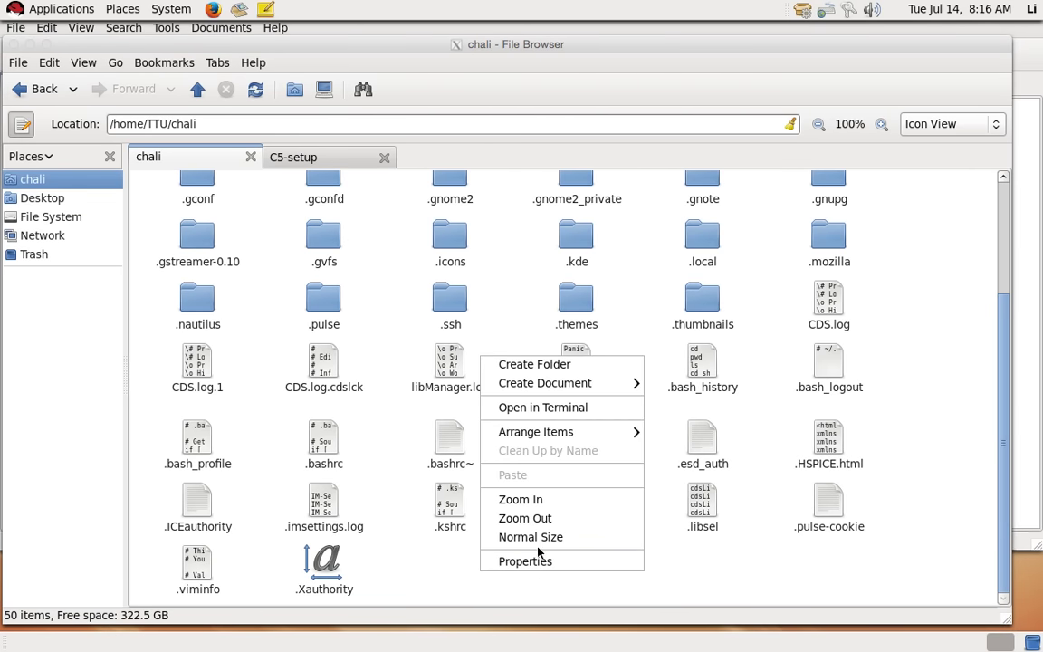
pyautogui.click(561, 412)
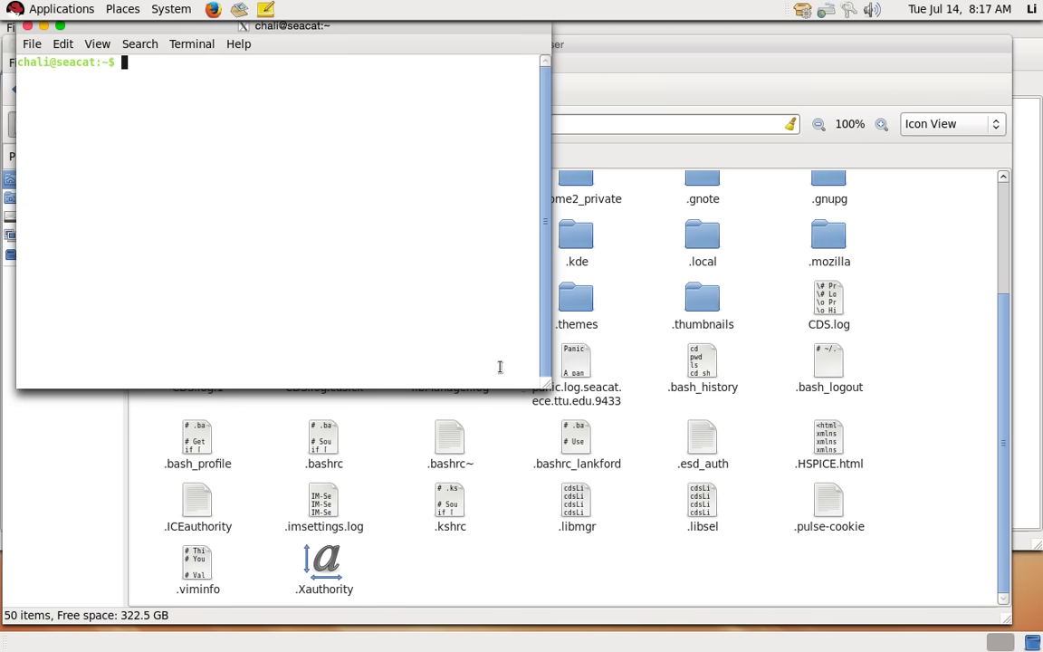
pyautogui.moveTo(359, 30); pyautogui.dragTo(468, 168)
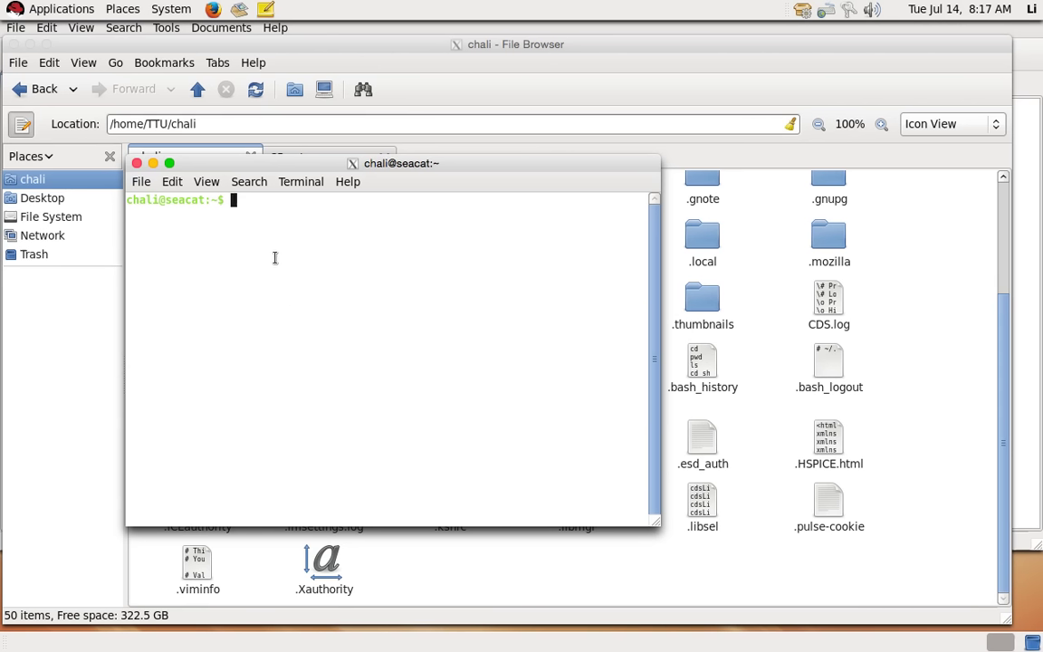
pyautogui.write('source .bashrc')
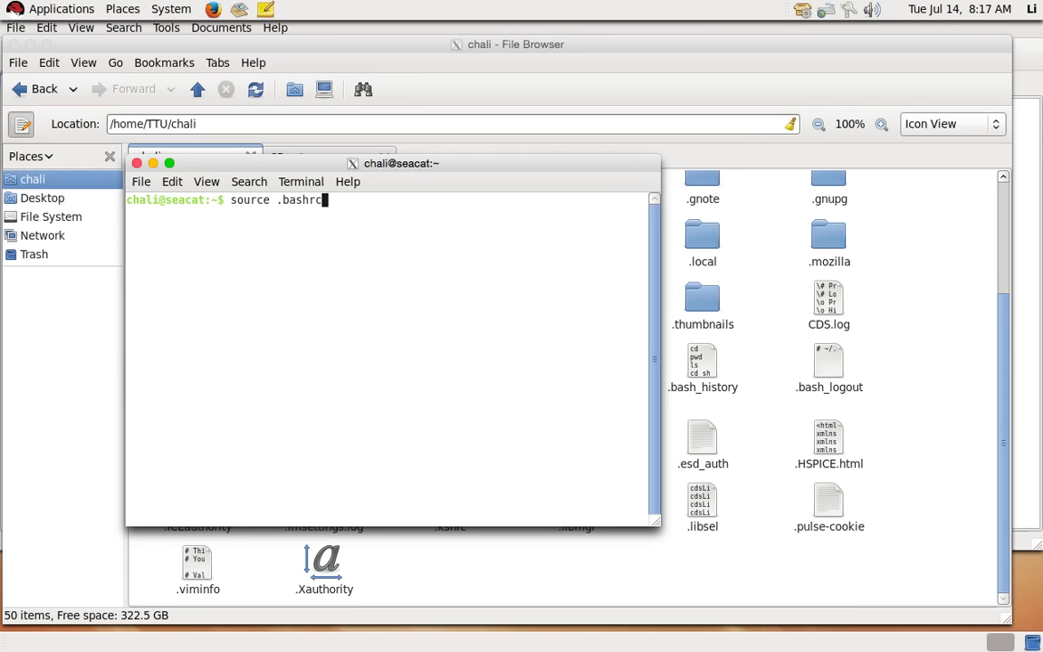
pyautogui.press('Return')
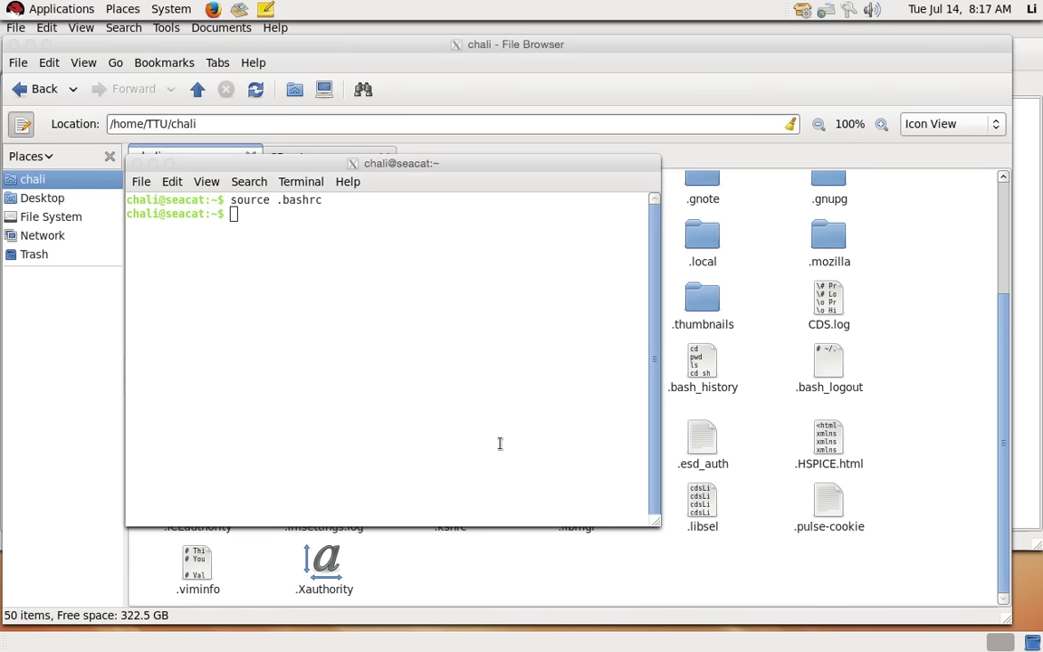
pyautogui.click(1026, 444)
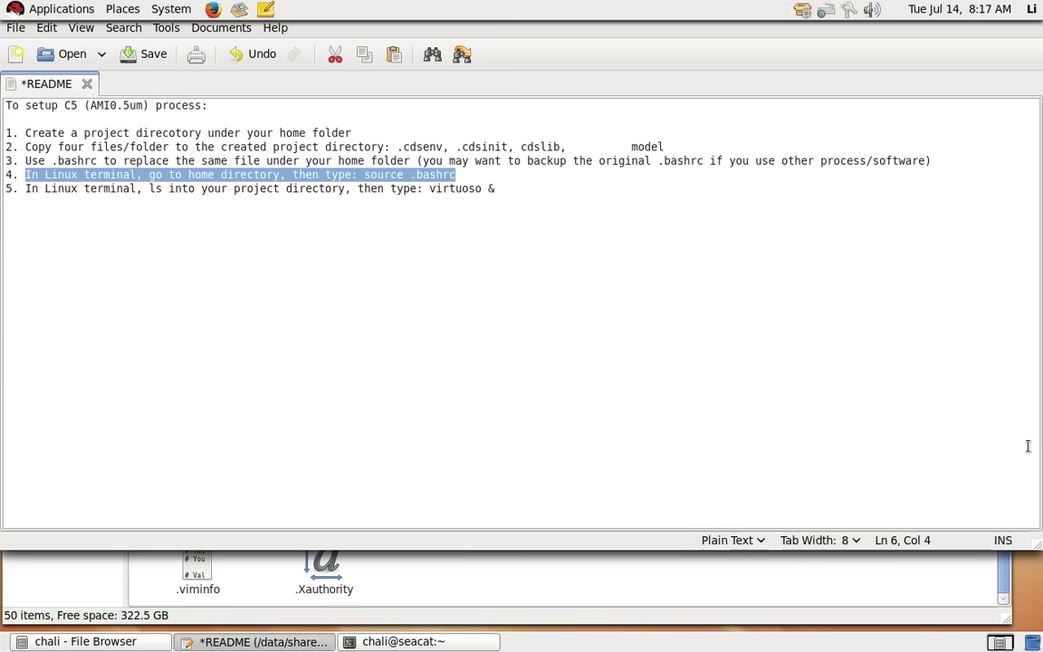
# Step: Close the README via File > Close without Saving, then quit gedit with Ctrl+Q
pyautogui.click(104, 190)
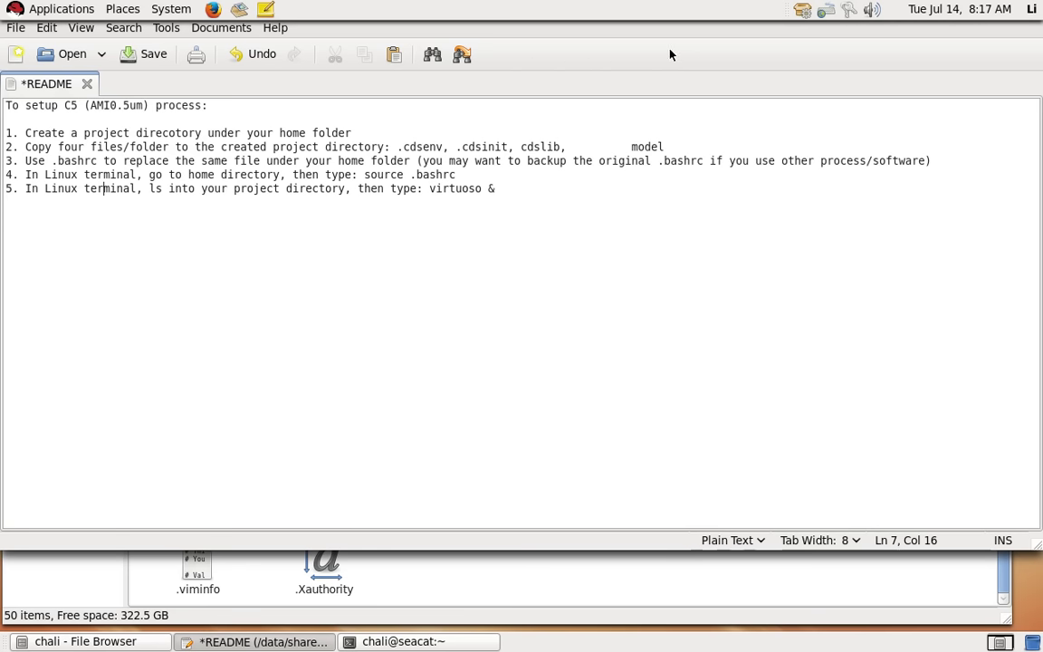
pyautogui.click(18, 28)
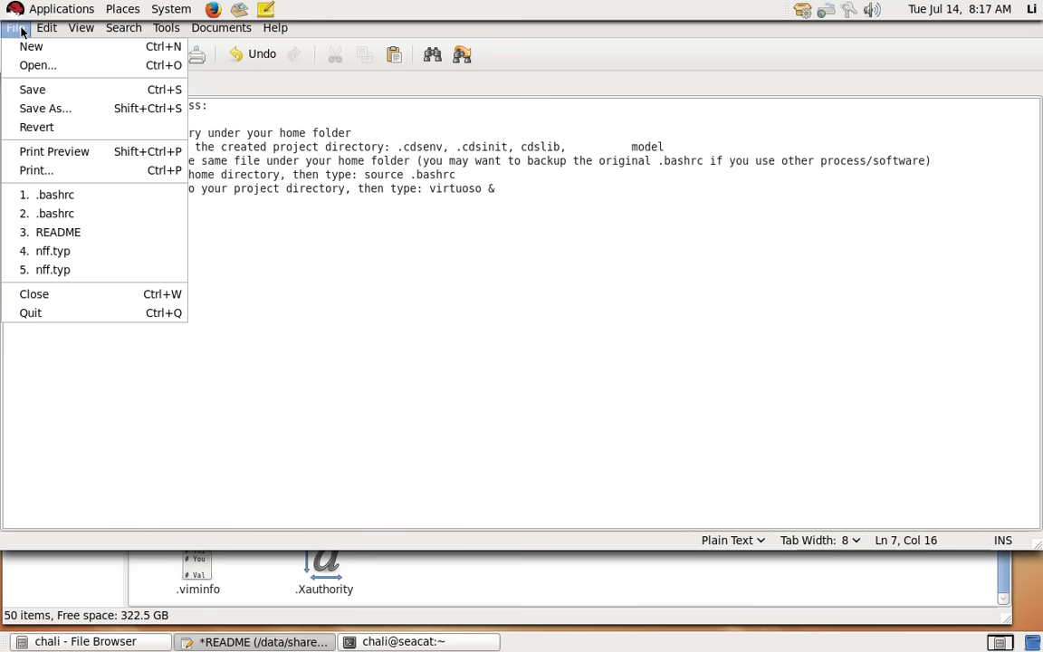
pyautogui.click(76, 295)
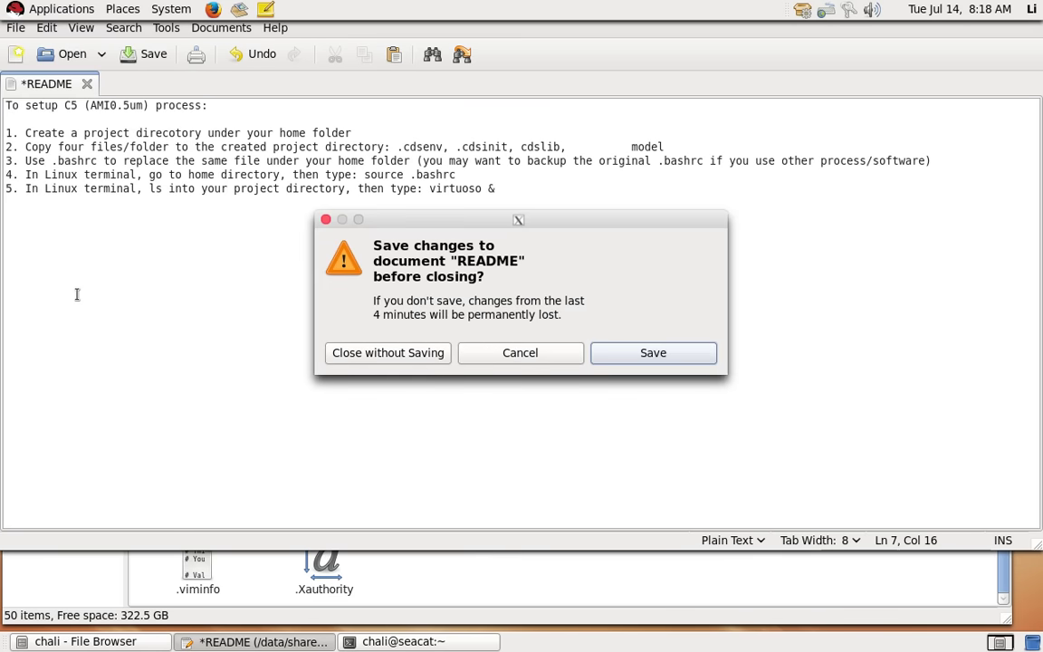
pyautogui.click(389, 353)
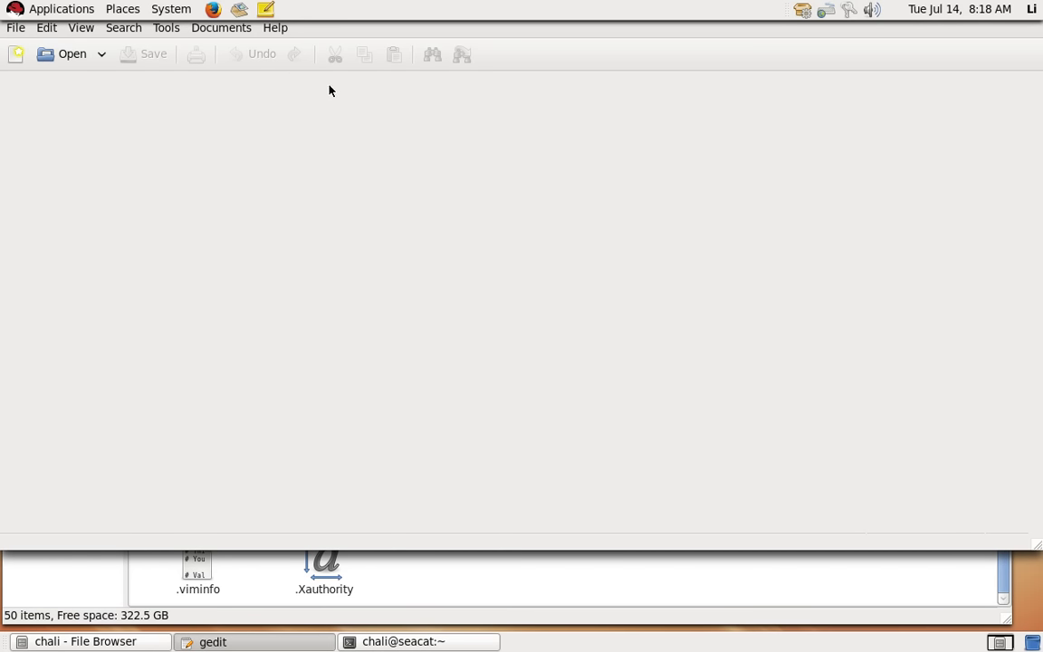
pyautogui.hotkey('ctrl', 'q')
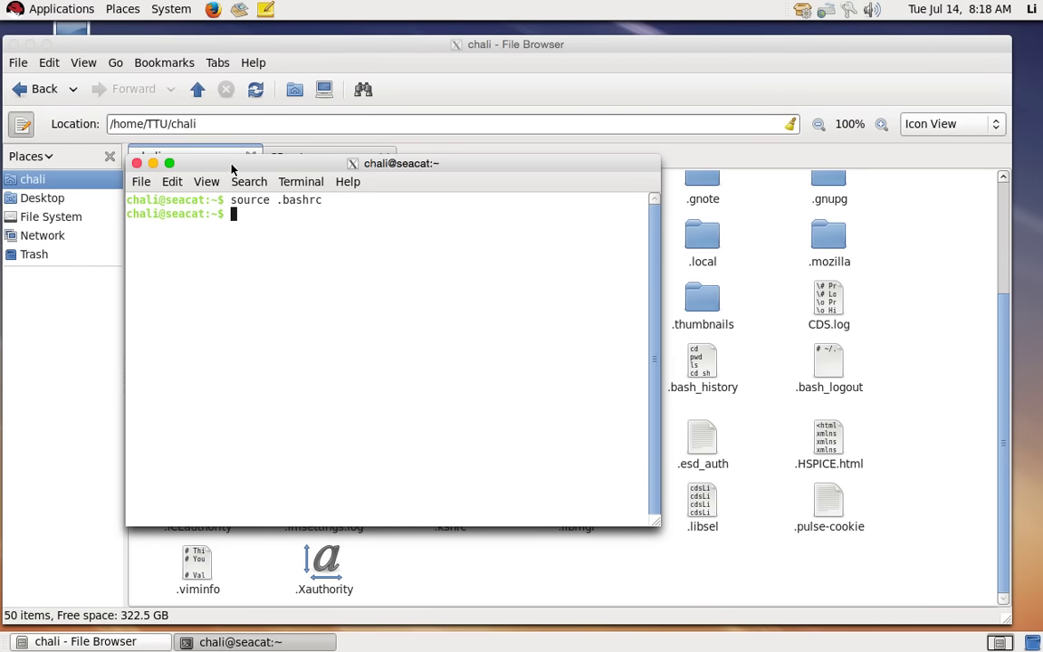
# Step: Reposition the terminal and run ls to list the home folder
pyautogui.moveTo(230, 170); pyautogui.dragTo(371, 217)
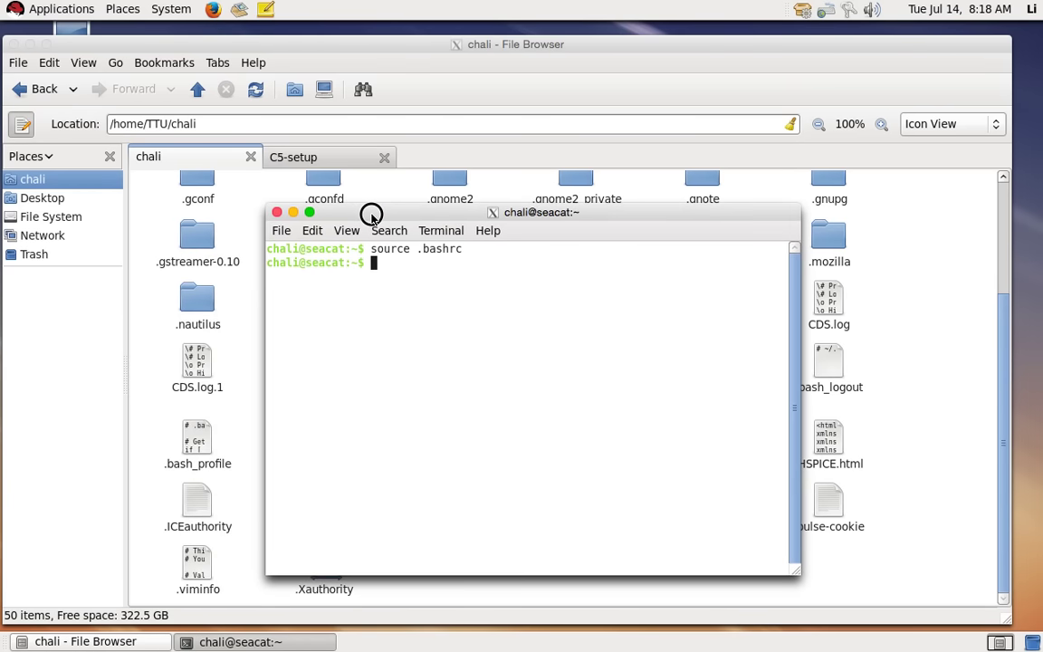
pyautogui.moveTo(465, 248); pyautogui.dragTo(417, 247)
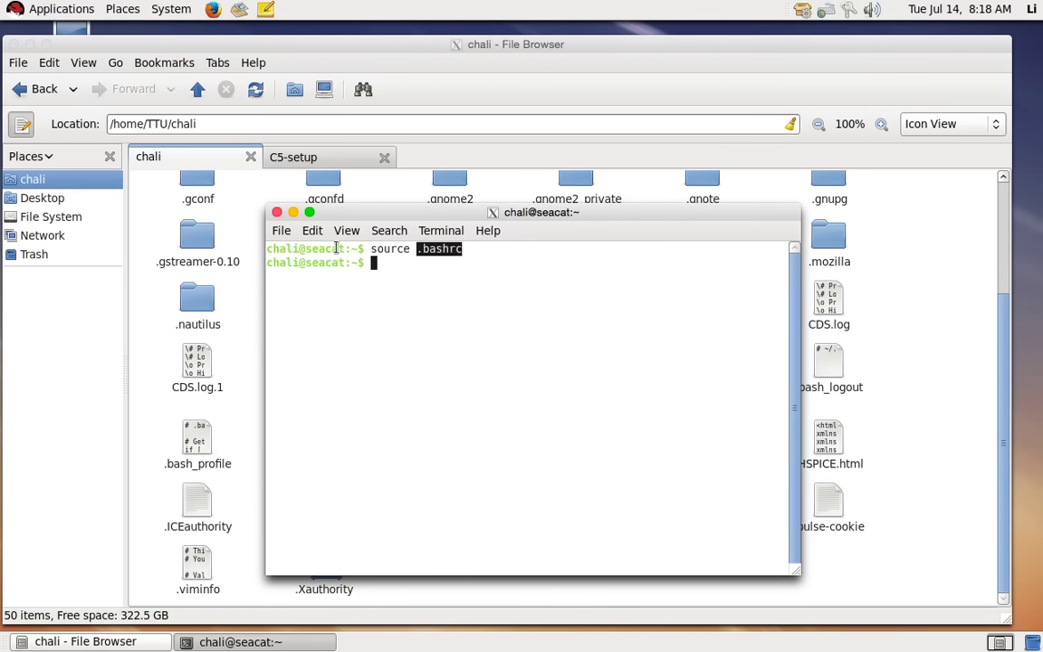
pyautogui.click(456, 284)
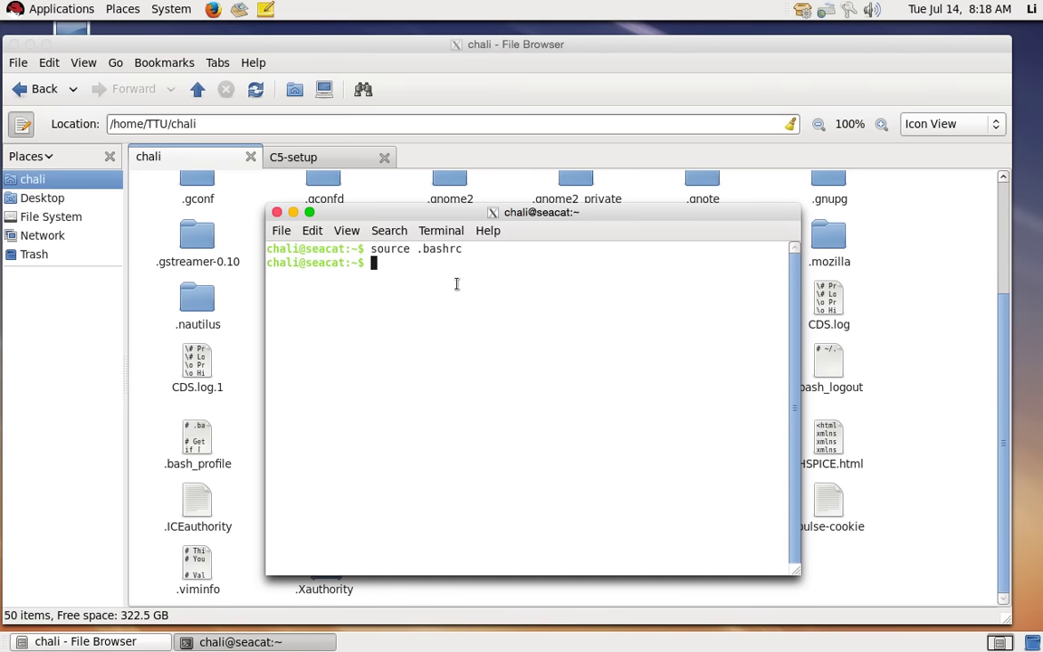
pyautogui.write('ls')
pyautogui.press('Return')
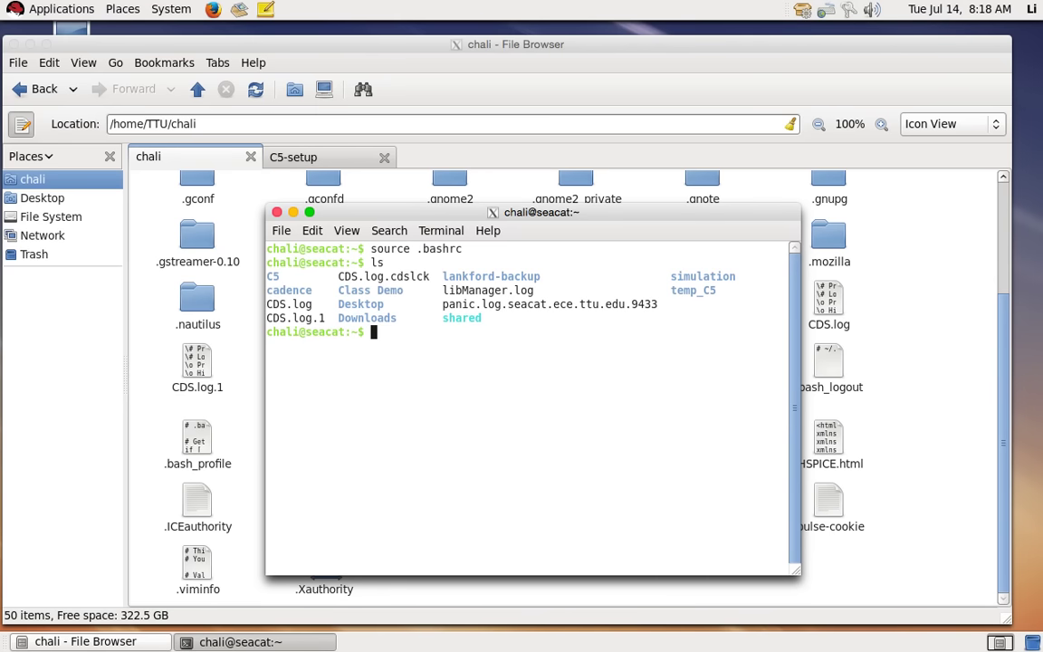
# Step: Enter the Class Demo directory using tab-completed 'cd Class\ Demo/', then close the terminal with Ctrl+D
pyautogui.moveTo(407, 290); pyautogui.dragTo(333, 286)
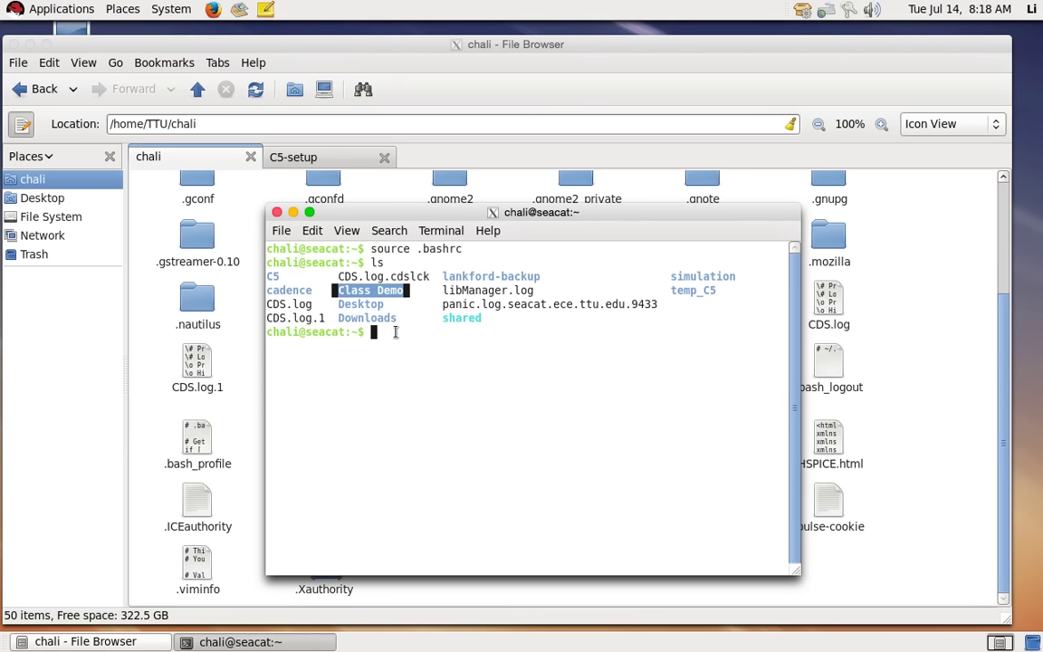
pyautogui.click(396, 332)
pyautogui.write('cd C')
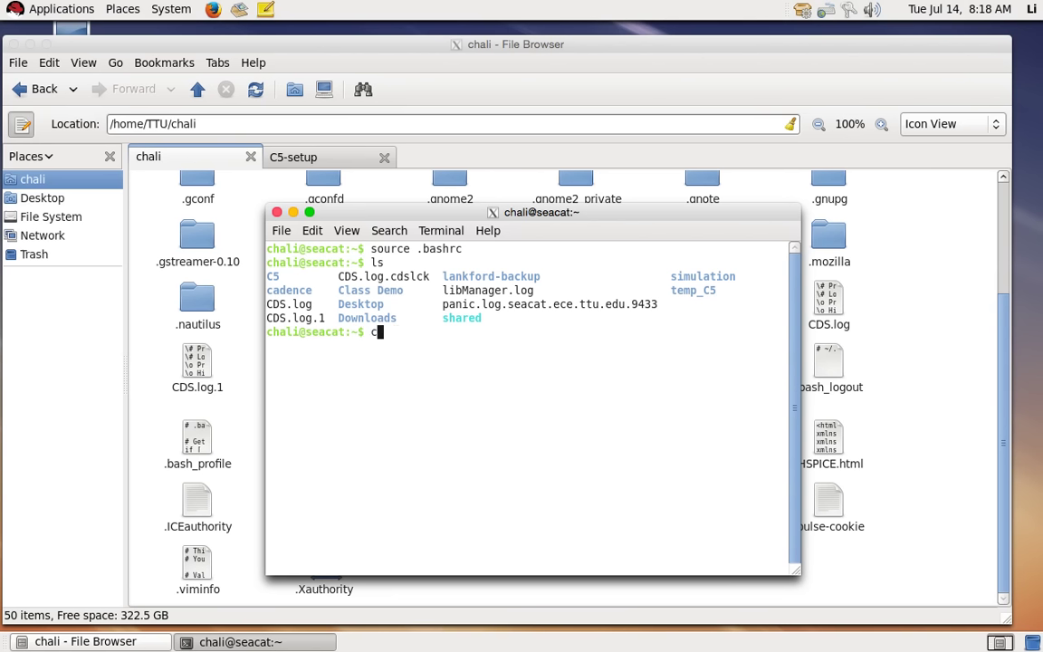
pyautogui.write('lass Demo')
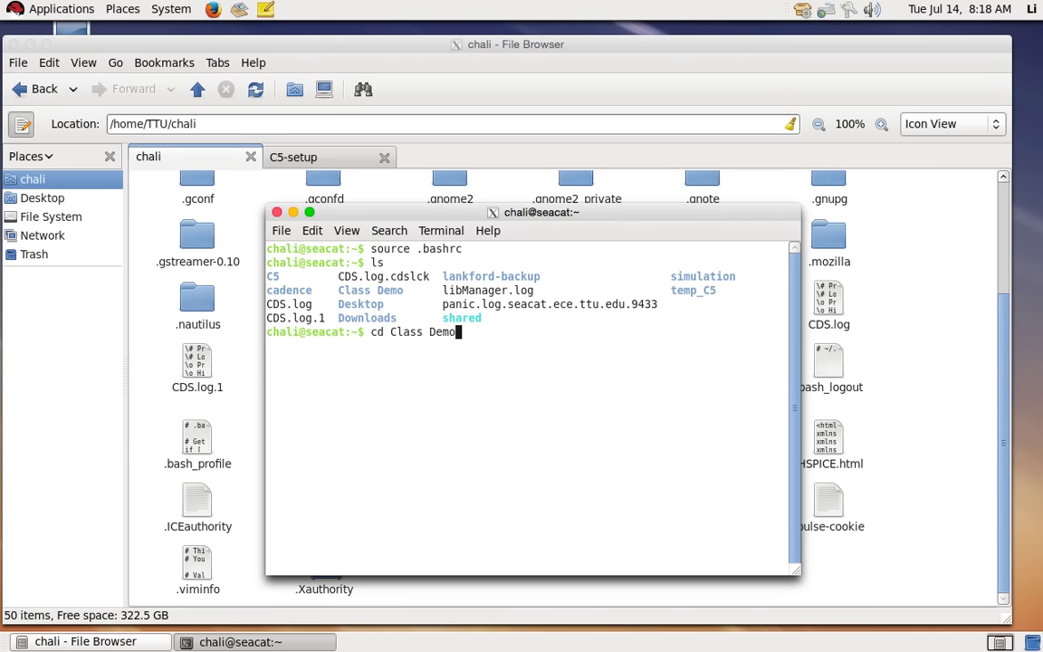
pyautogui.press('Return')
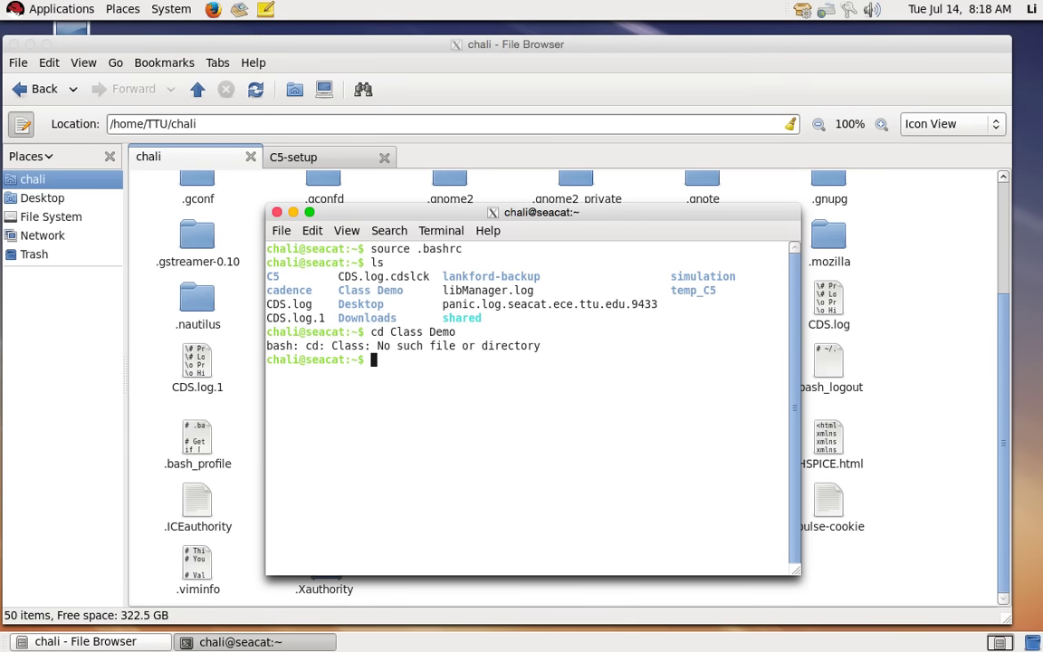
pyautogui.write('cd Cl')
pyautogui.press('Tab')
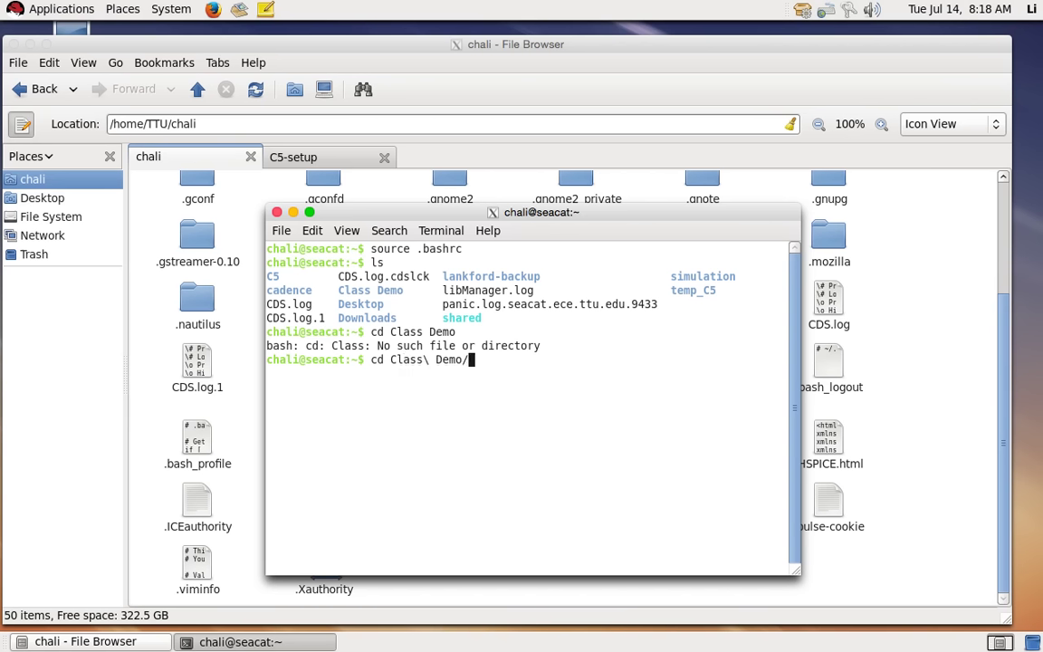
pyautogui.press('Return')
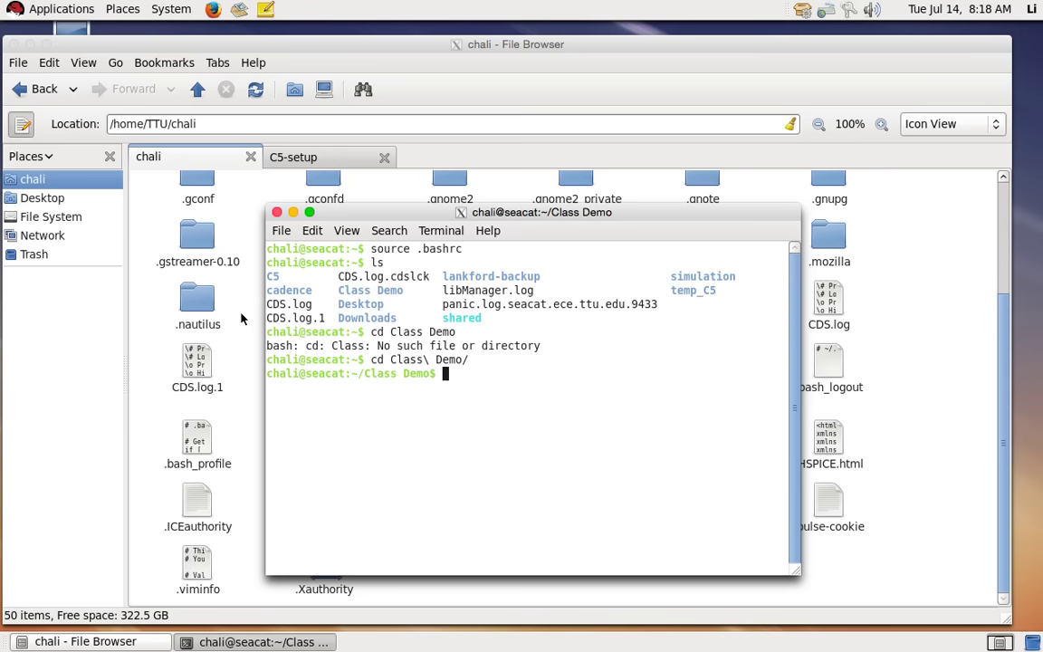
pyautogui.hotkey('ctrl', 'd')
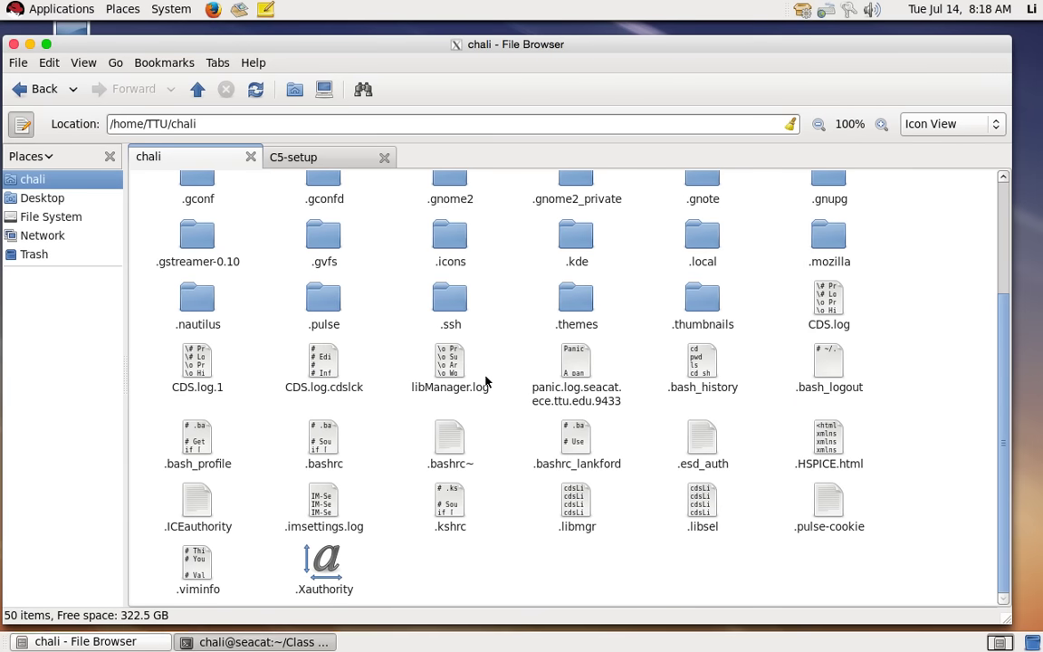
# Step: Rename the home folder's 'Class Demo' folder to 'ClassDemo' by removing the space
pyautogui.scroll(3, 580, 356)
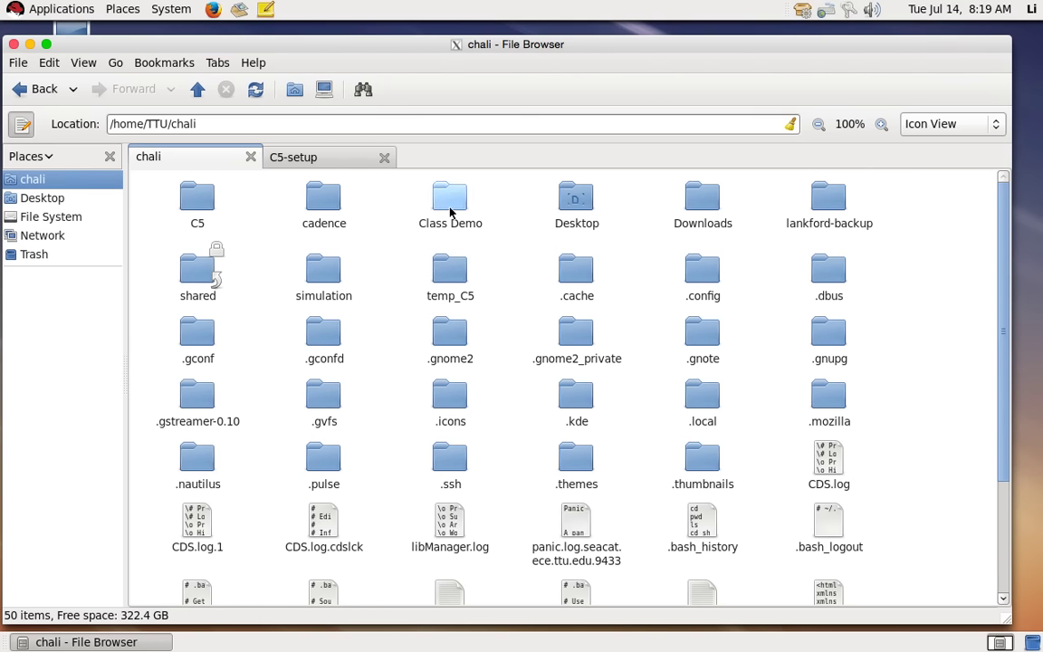
pyautogui.click(450, 211)
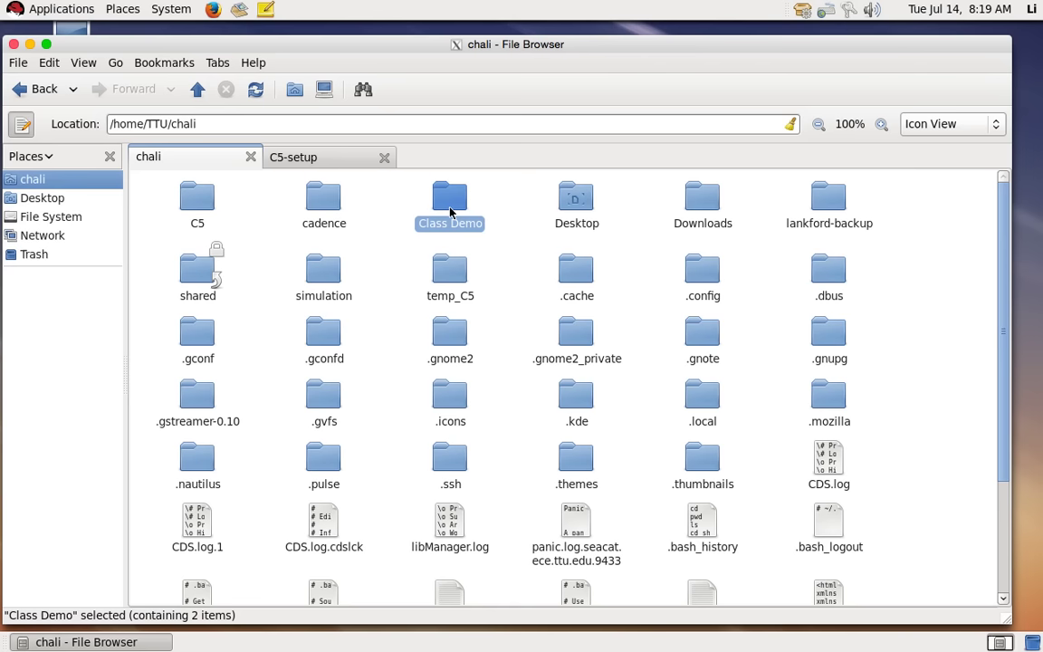
pyautogui.rightClick(450, 210)
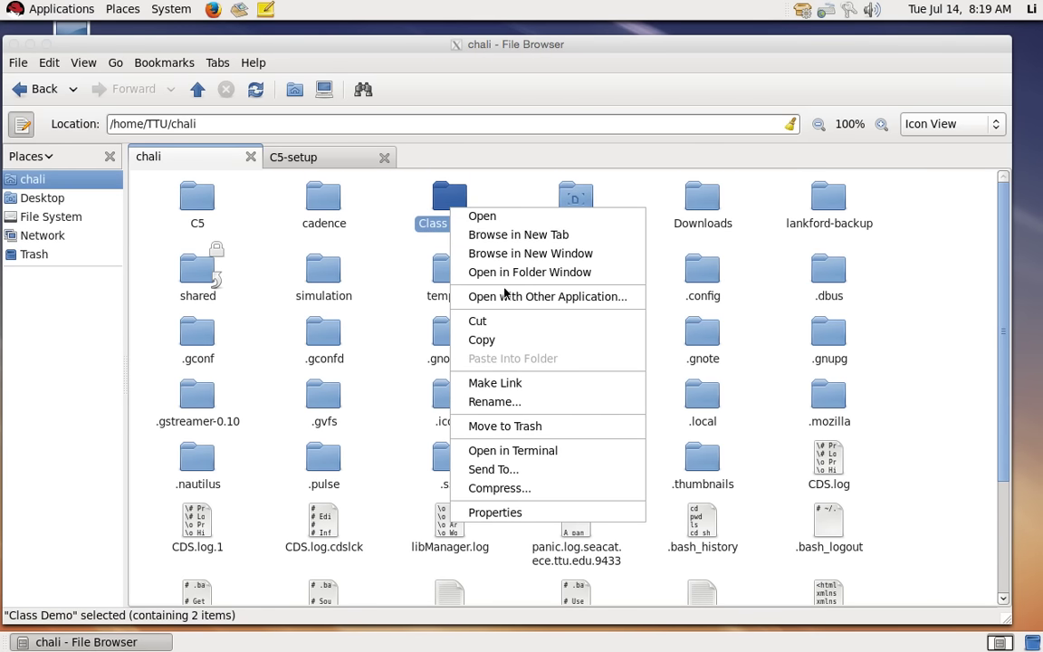
pyautogui.click(524, 401)
pyautogui.press('End')
pyautogui.press('Left')
pyautogui.press('Left')
pyautogui.press('Left')
pyautogui.press('Left')
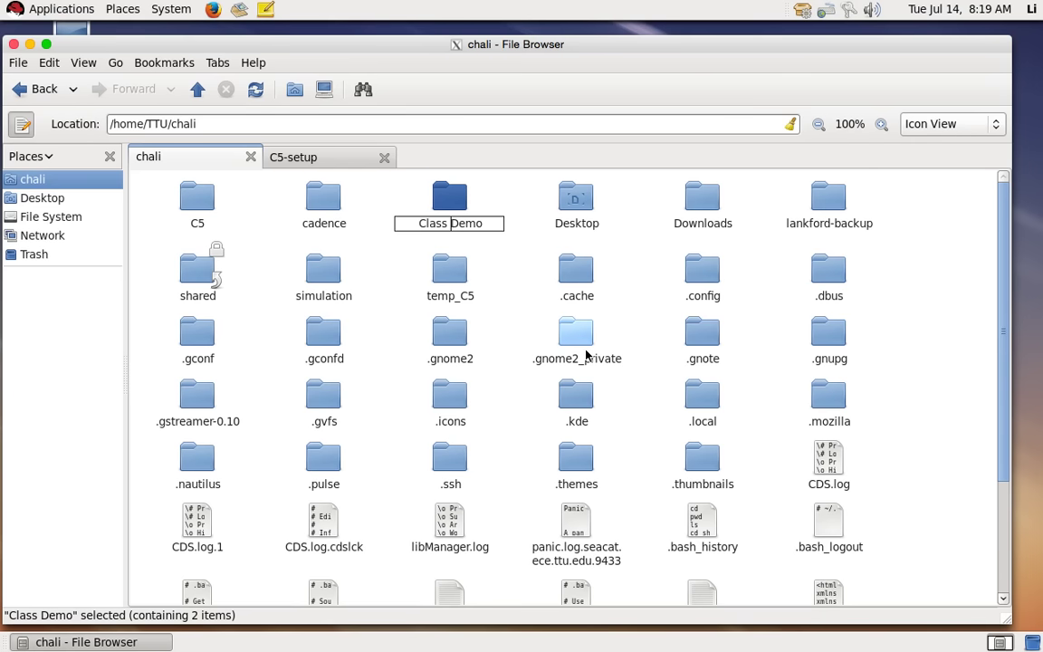
pyautogui.press('BackSpace')
pyautogui.press('Return')
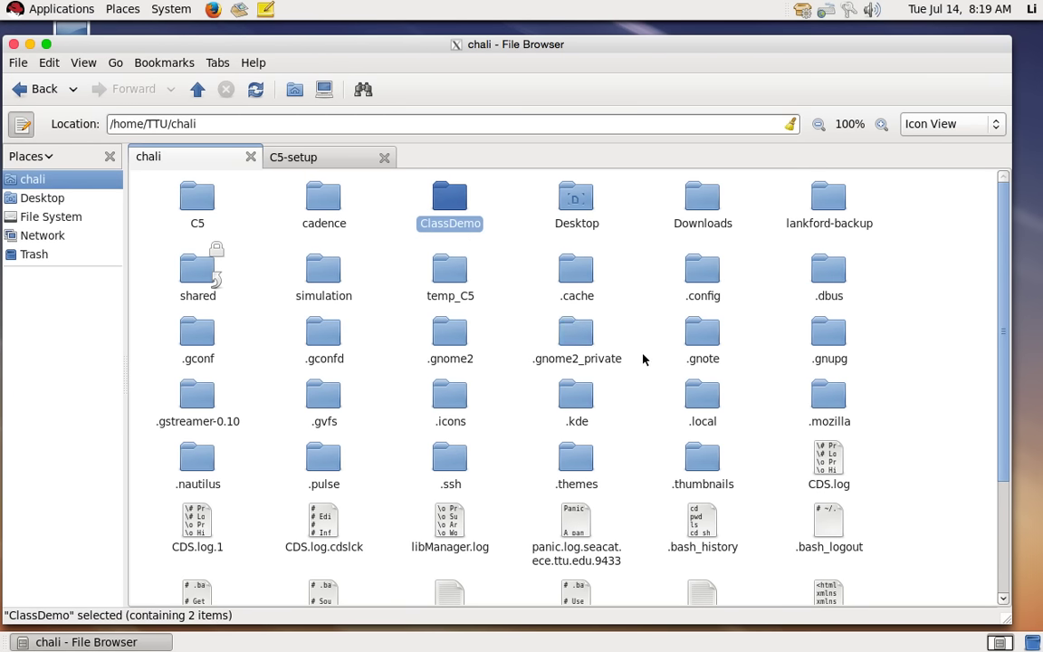
# Step: Open a terminal in the home folder from its context menu
pyautogui.click(509, 219)
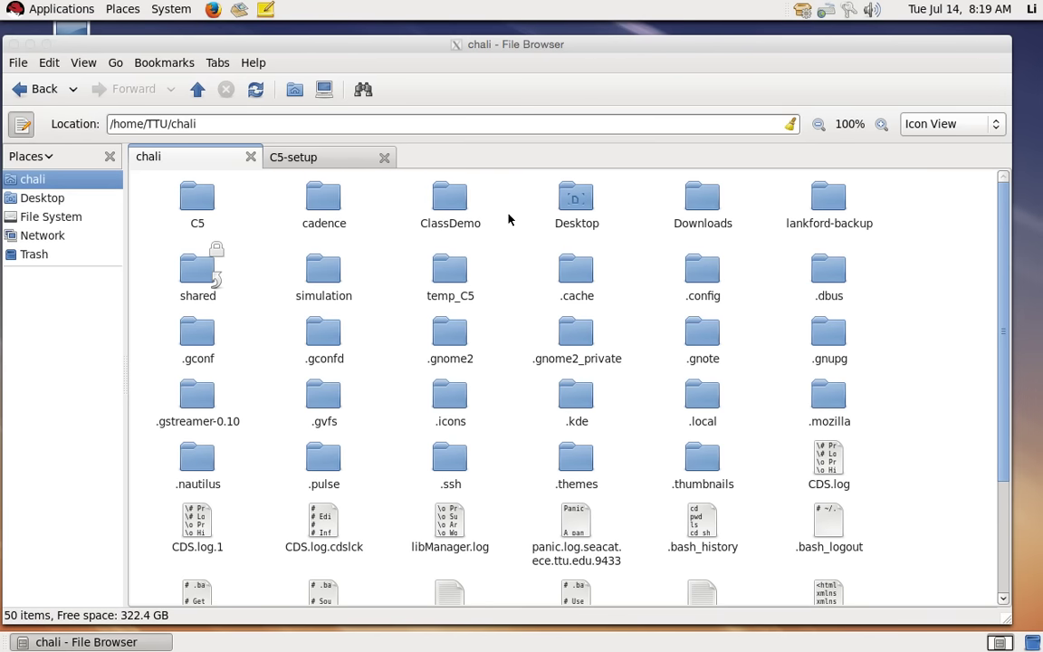
pyautogui.rightClick(508, 215)
pyautogui.click(569, 270)
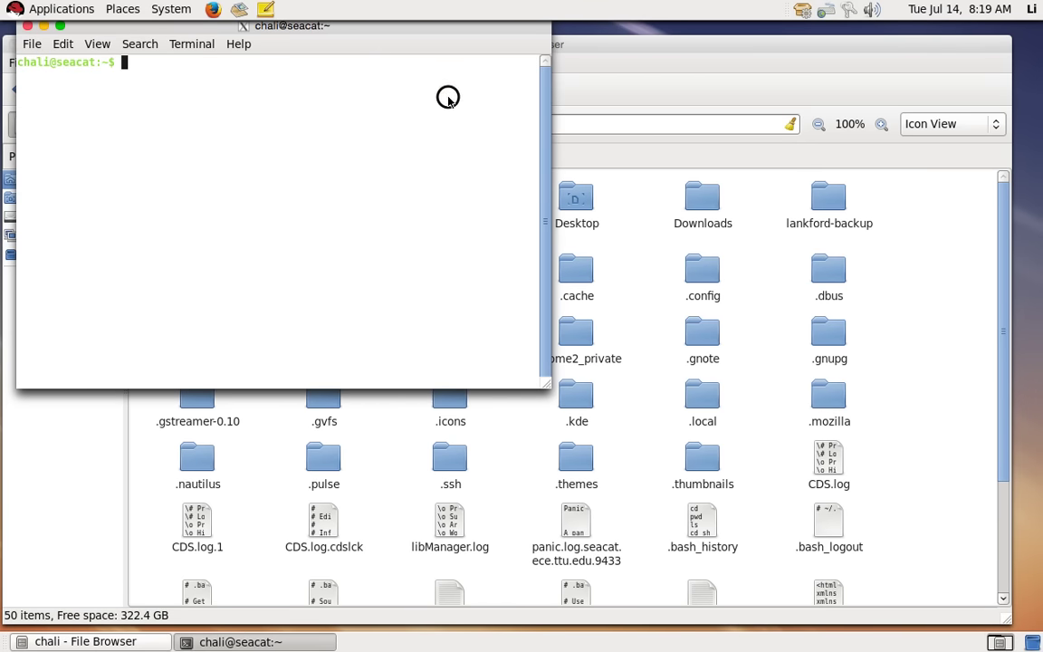
# Step: List the home folder and change into ClassDemo with tab-completed 'cd ClassDemo/'
pyautogui.write('ls')
pyautogui.press('Return')
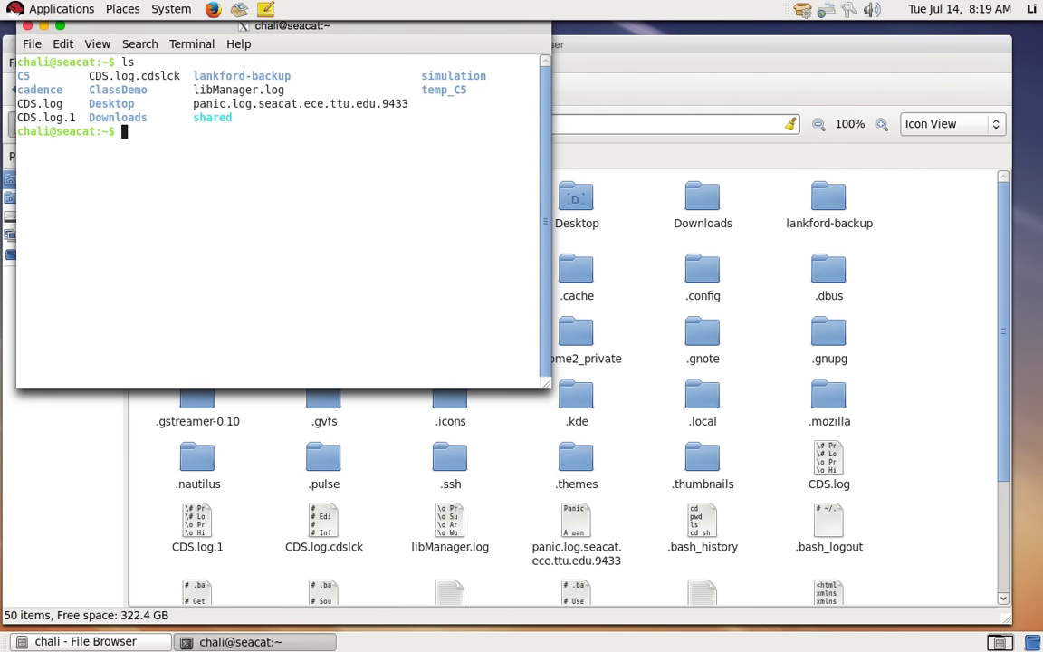
pyautogui.write('cd Cla')
pyautogui.press('Tab')
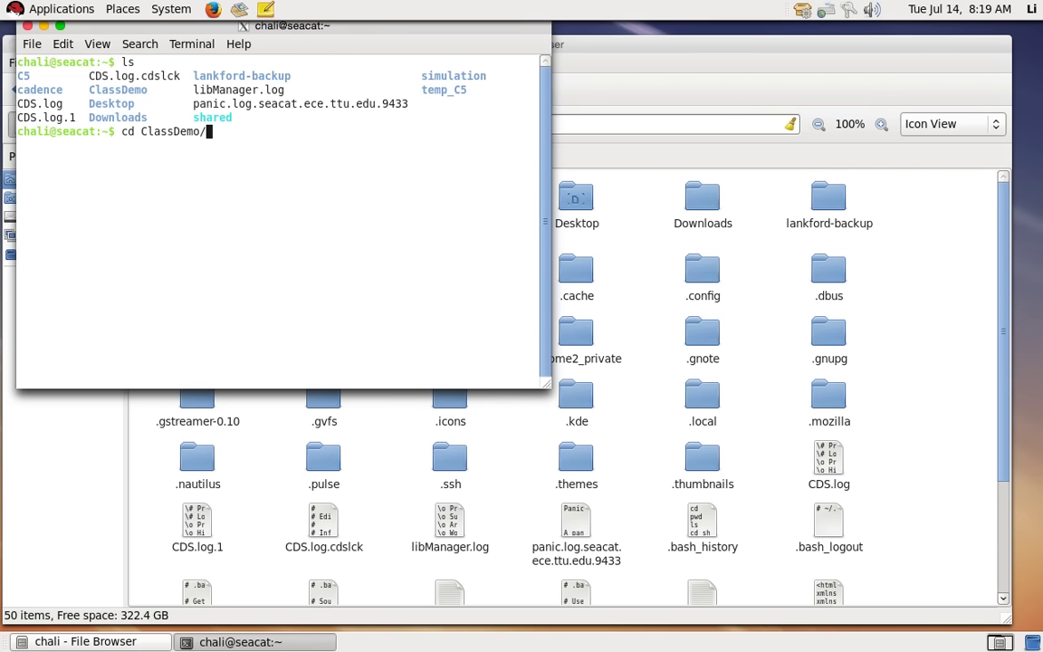
pyautogui.press('Return')
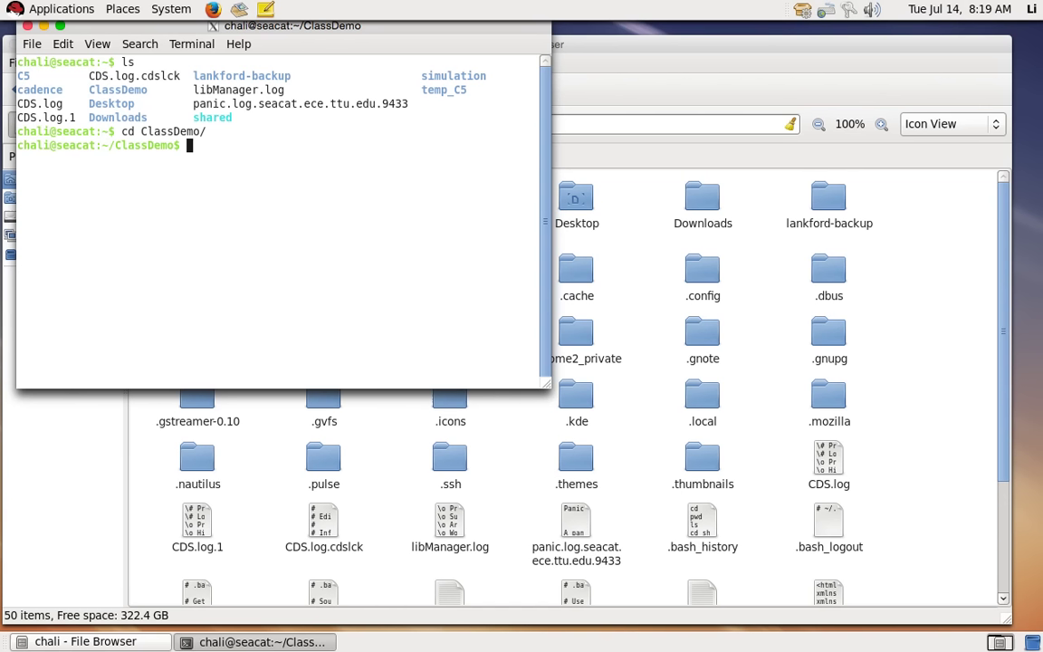
# Step: List ClassDemo's contents and launch Virtuoso with 'virtuoso &'
pyautogui.moveTo(102, 145); pyautogui.dragTo(20, 145)
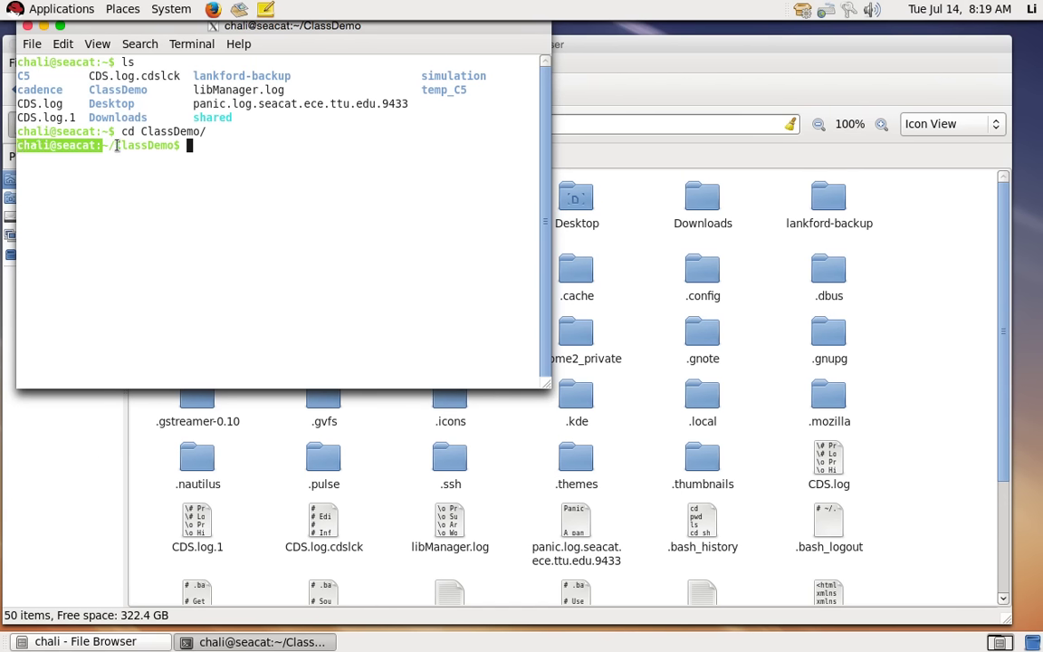
pyautogui.moveTo(116, 145); pyautogui.dragTo(181, 145)
pyautogui.click(213, 150)
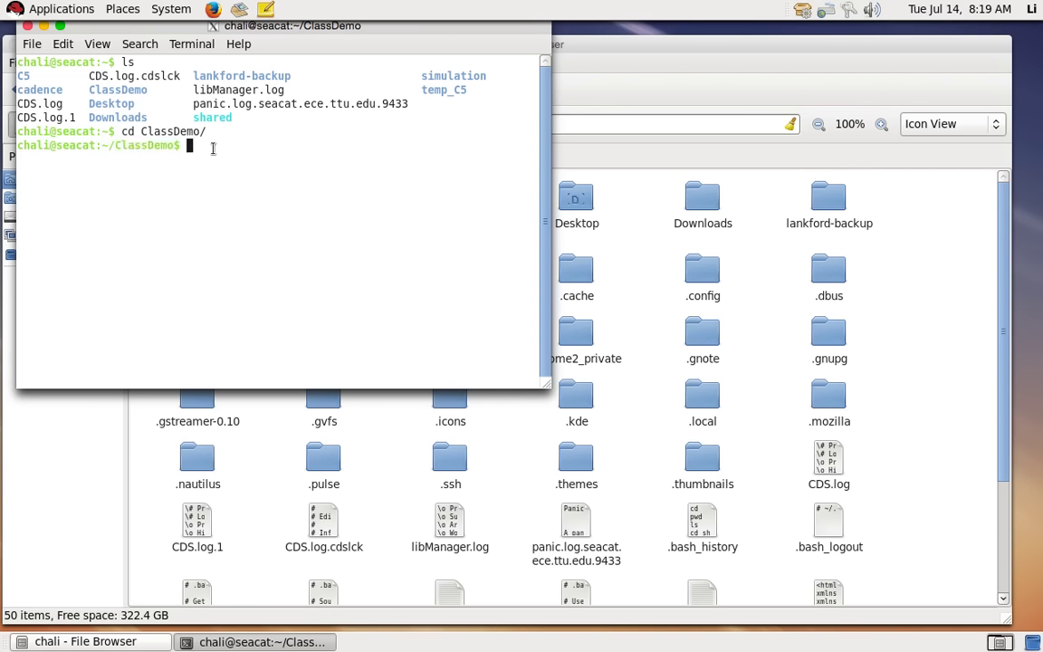
pyautogui.write('ls')
pyautogui.press('Return')
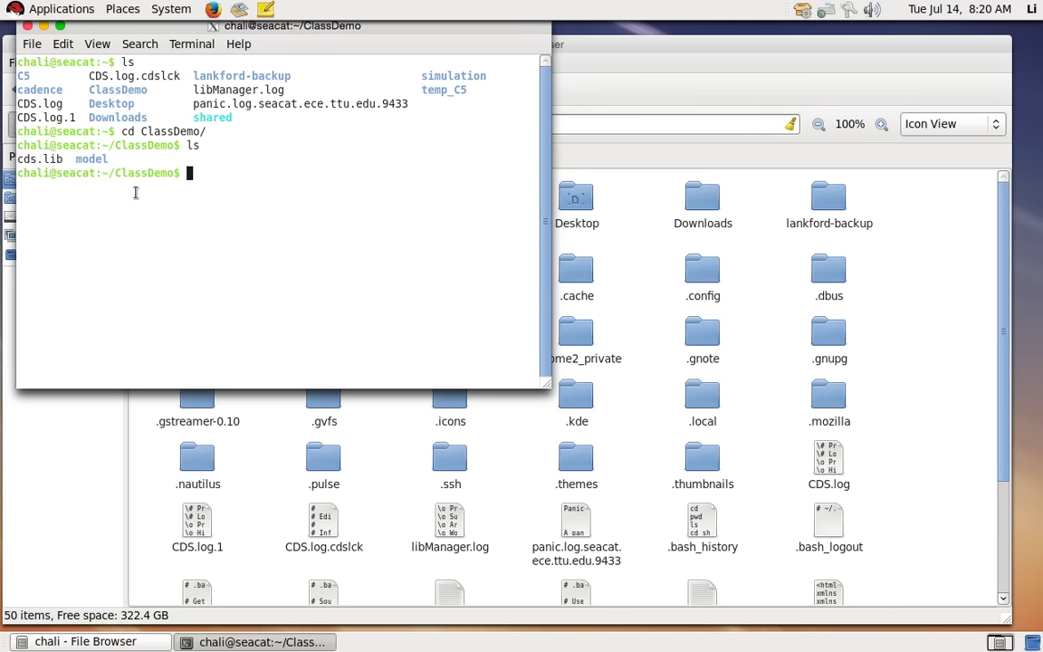
pyautogui.write('virtuoso &')
pyautogui.press('Return')
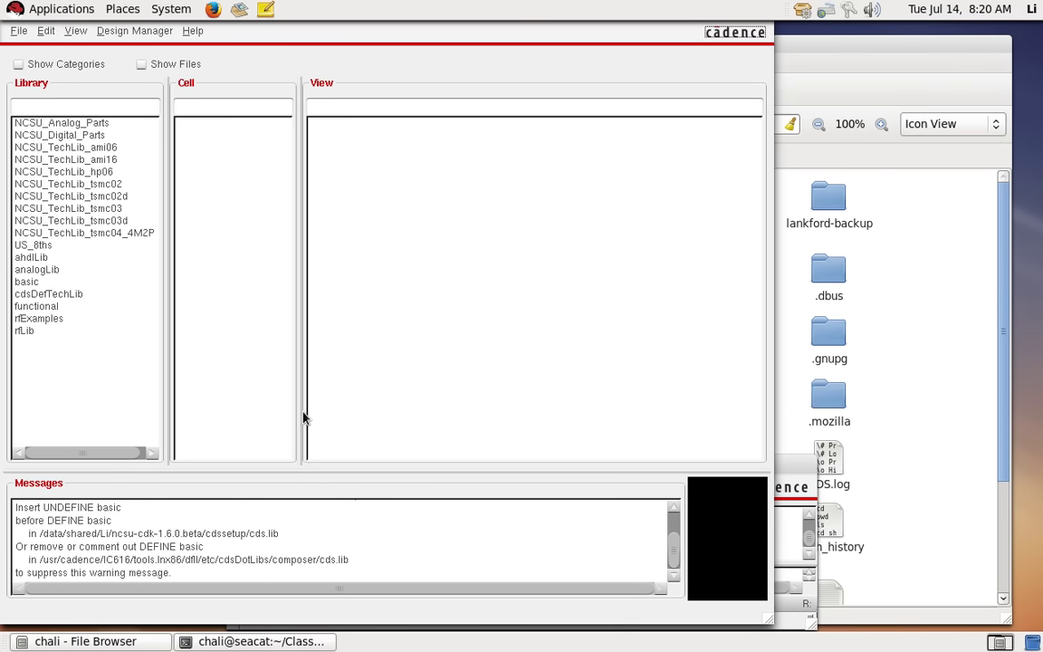
# Step: Widen the Cell column and browse cells of NCSU_Analog_Parts, NCSU_TechLib_ami06 and NCSU_TechLib_tsmc04_4M2P
pyautogui.moveTo(299, 433); pyautogui.dragTo(348, 435)
pyautogui.click(790, 472)
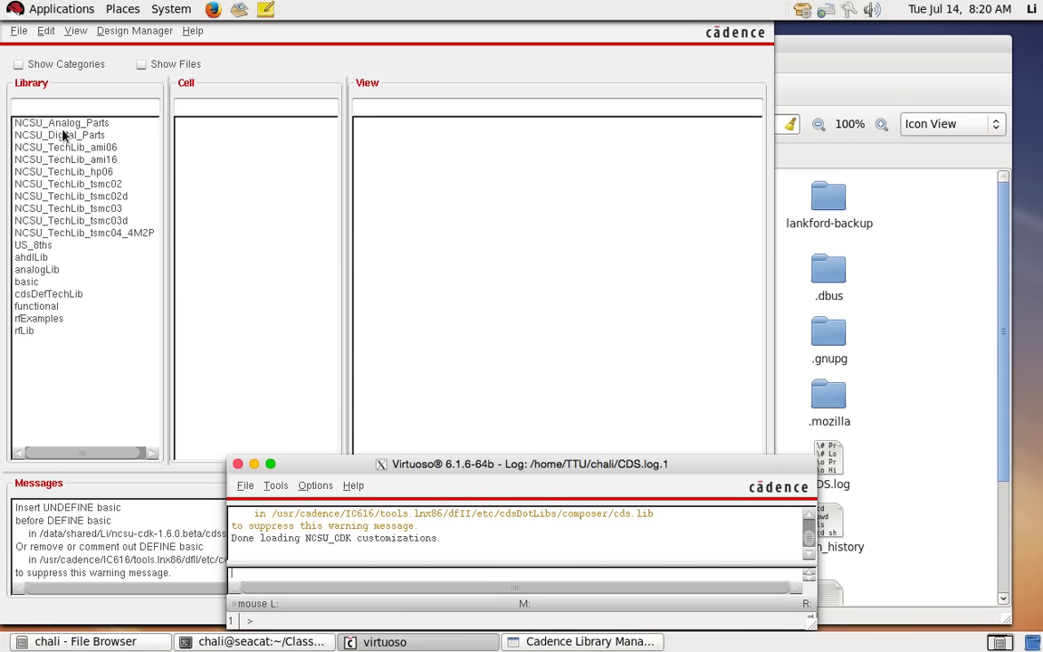
pyautogui.click(279, 56)
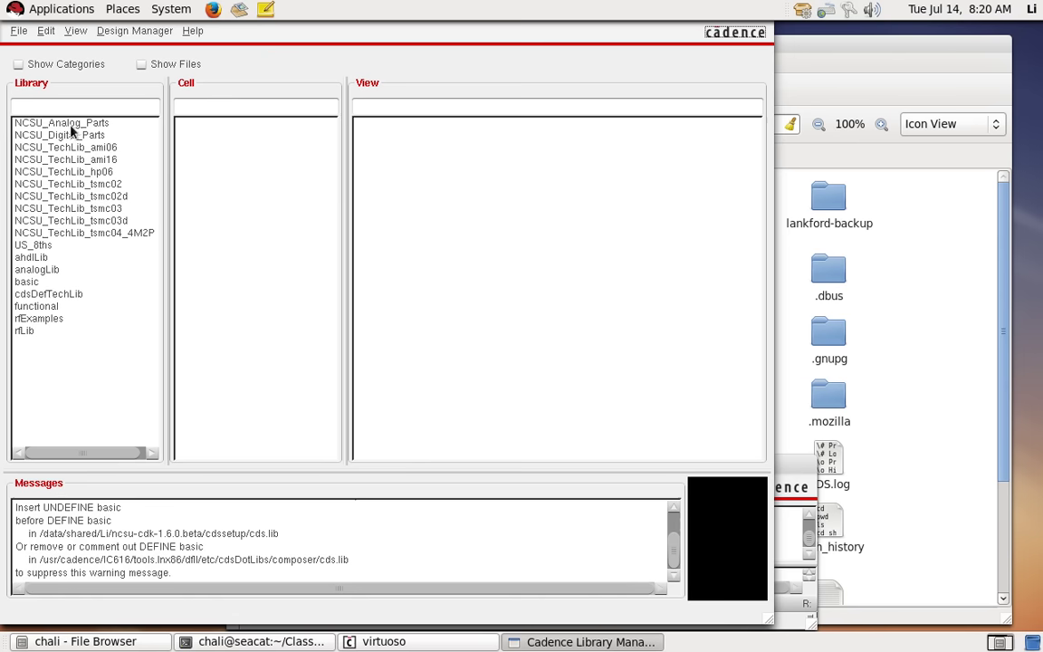
pyautogui.click(40, 128)
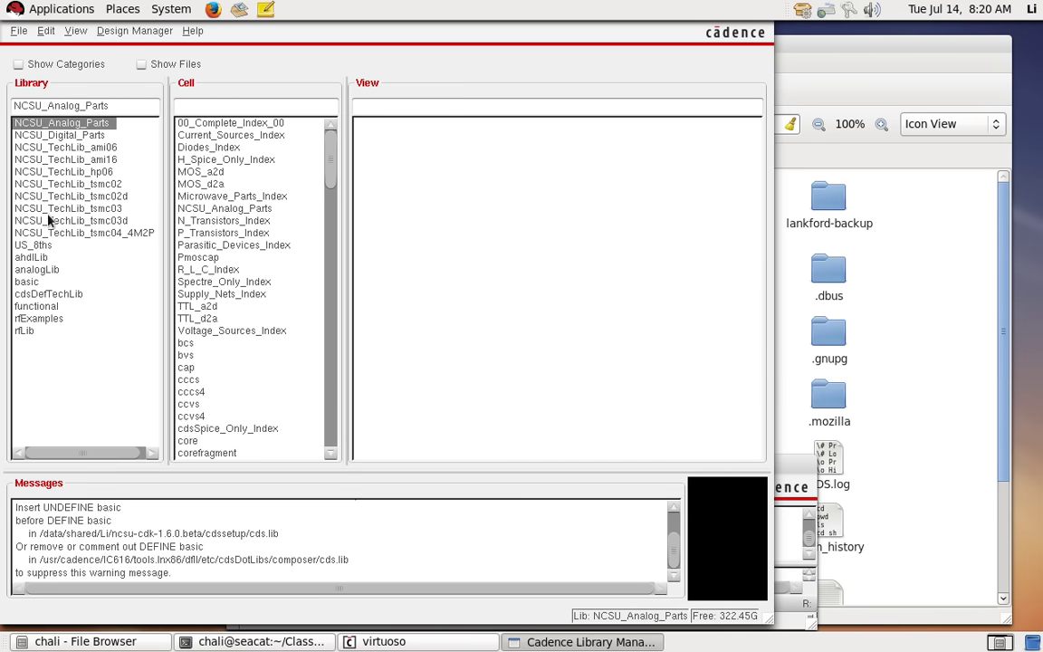
pyautogui.click(46, 233)
pyautogui.click(51, 125)
pyautogui.click(46, 147)
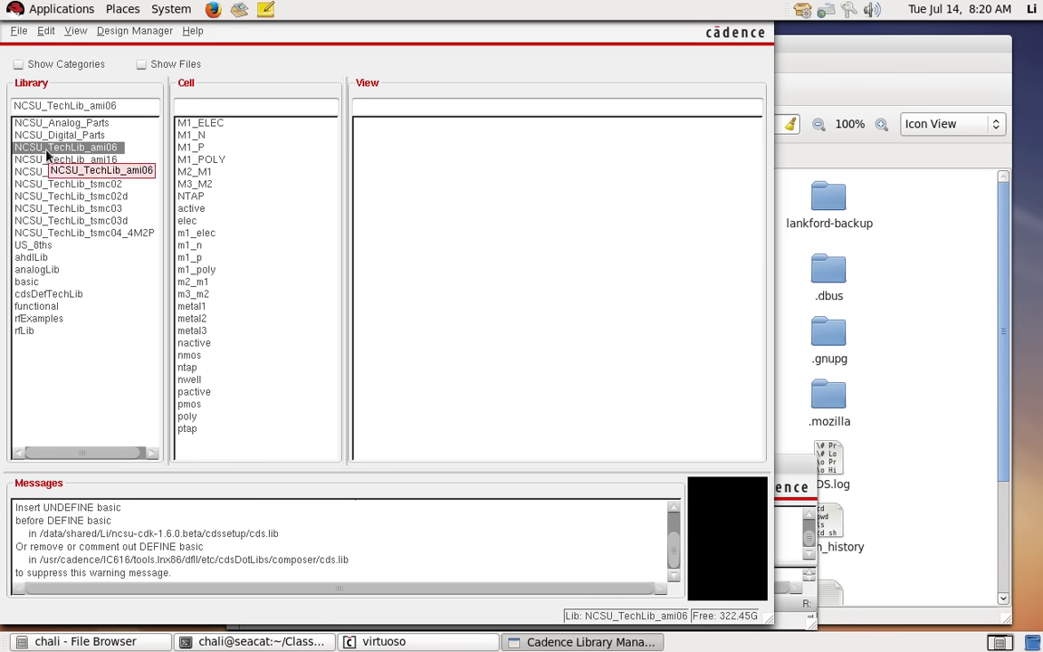
pyautogui.click(54, 233)
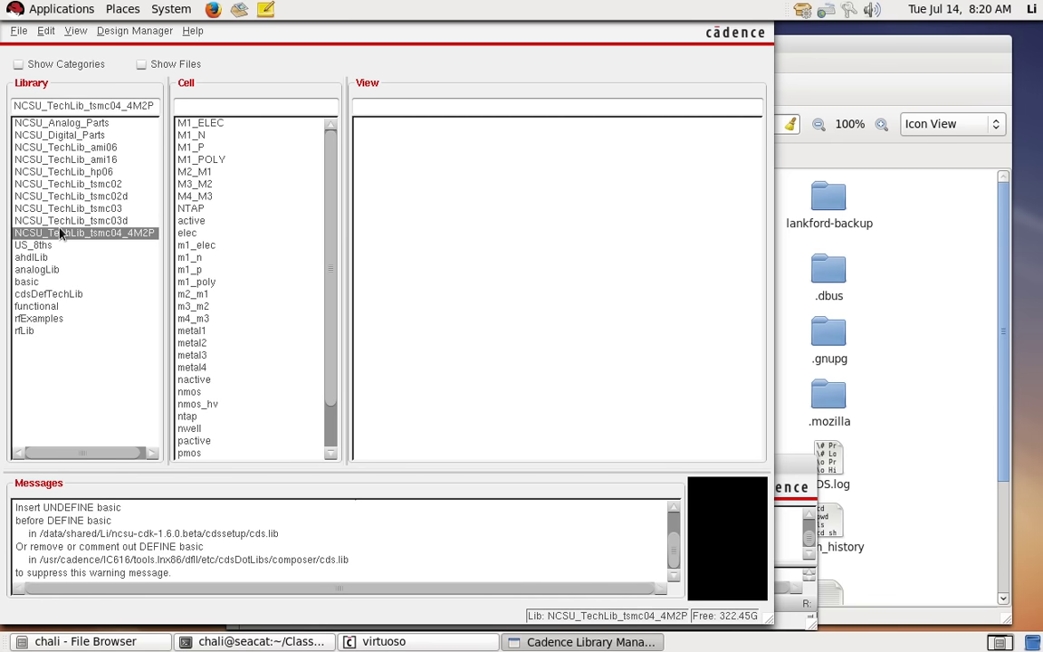
pyautogui.click(82, 125)
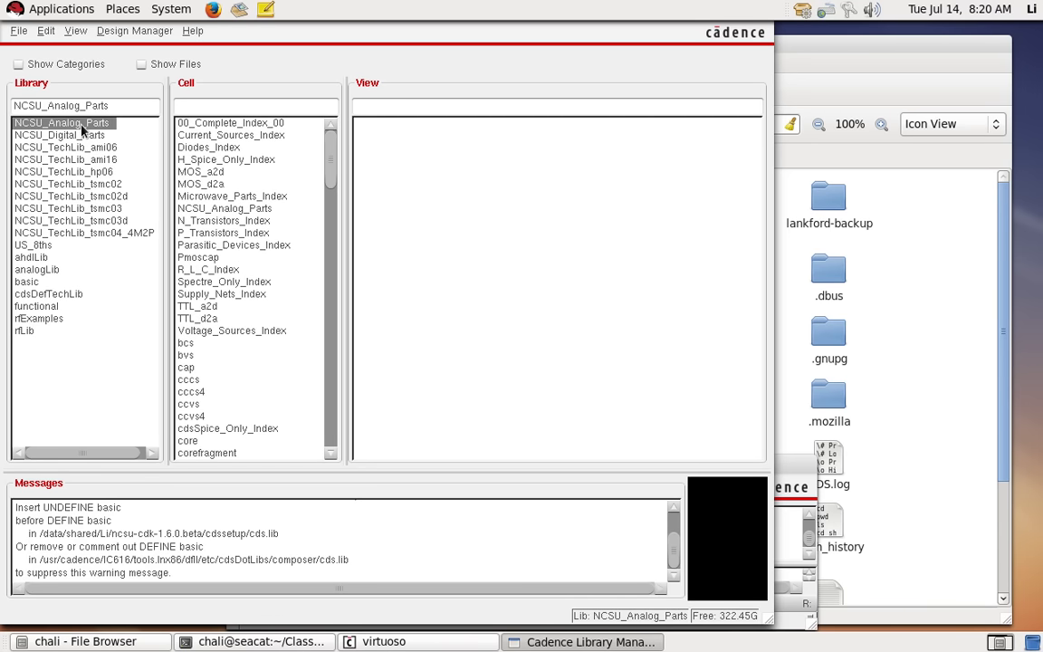
pyautogui.click(91, 233)
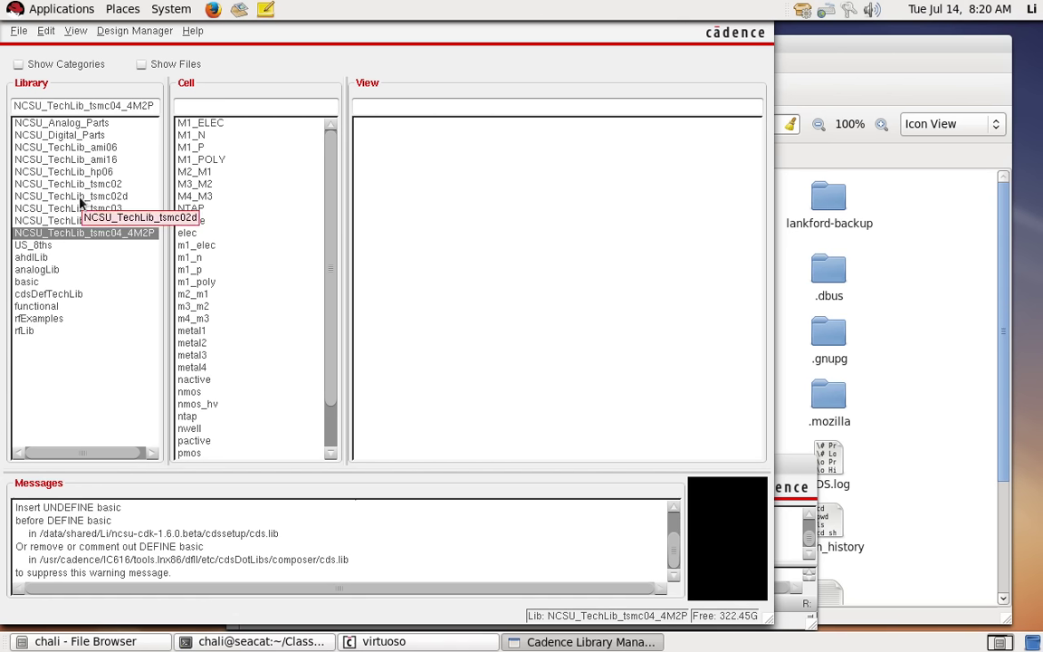
# Step: Reposition the Virtuoso log window beside the Library Manager and open its File menu
pyautogui.click(813, 464)
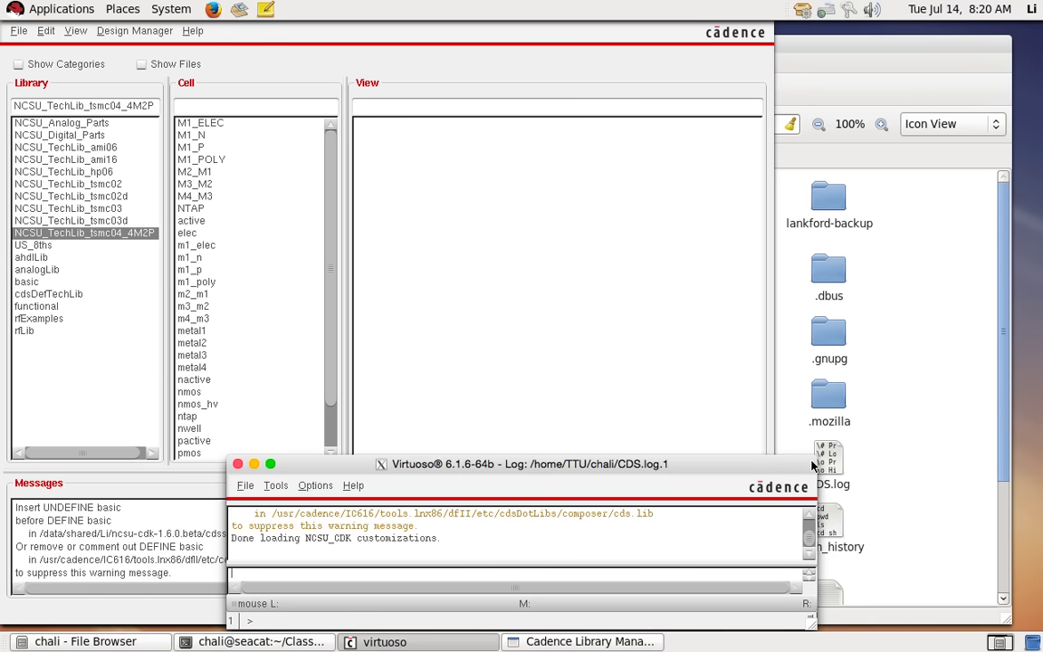
pyautogui.moveTo(680, 468); pyautogui.dragTo(648, 466)
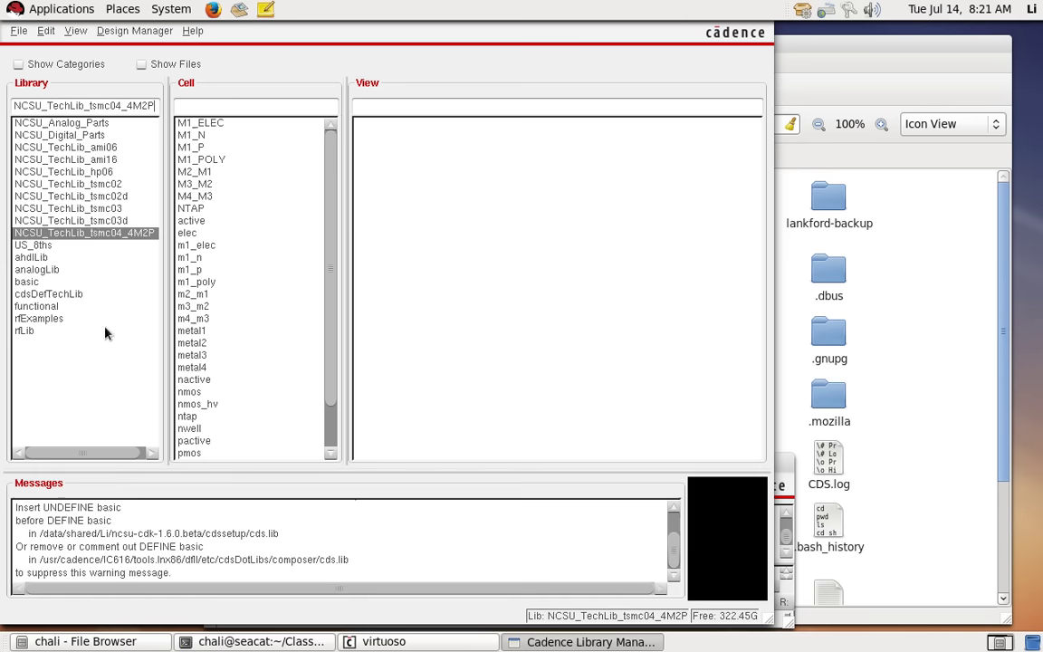
pyautogui.click(781, 466)
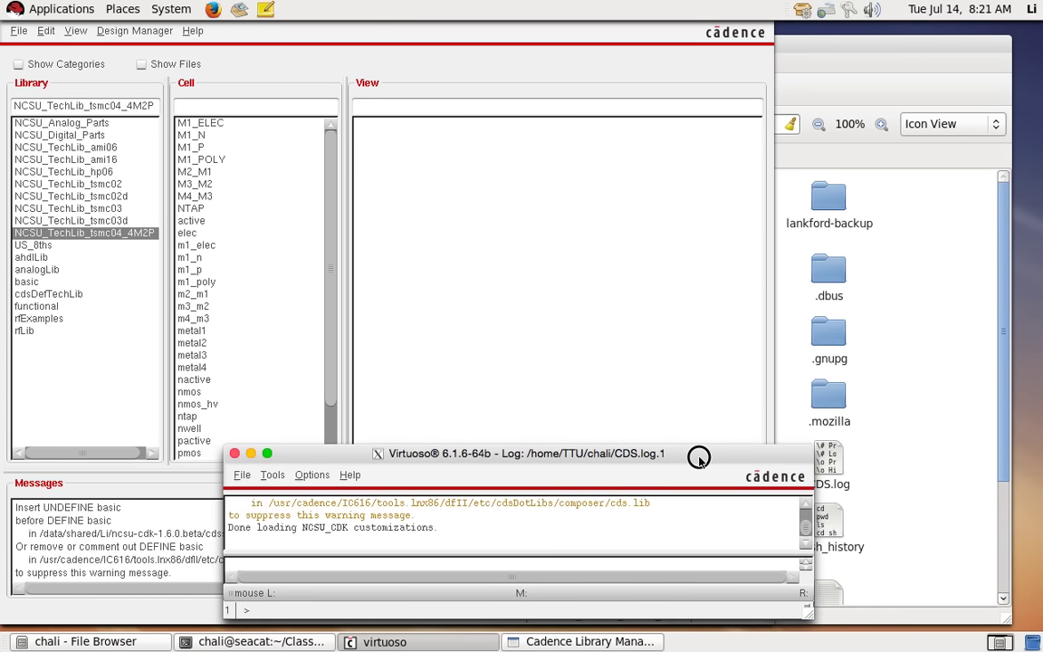
pyautogui.moveTo(699, 459)
pyautogui.mouseDown()
pyautogui.moveTo(693, 439)
pyautogui.moveTo(691, 470)
pyautogui.mouseUp()
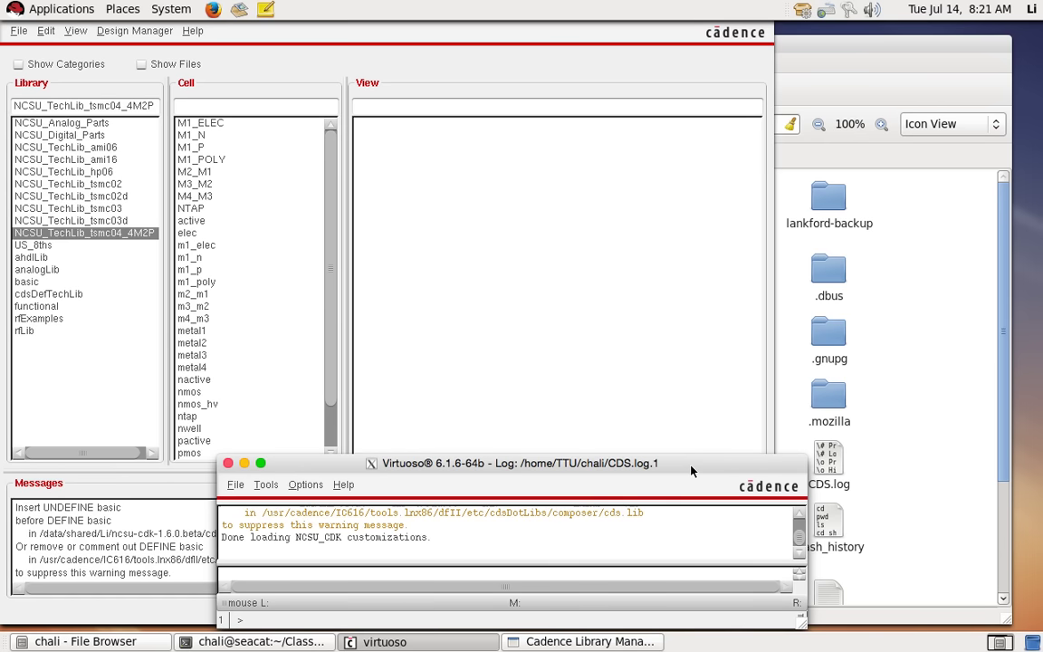
pyautogui.click(400, 84)
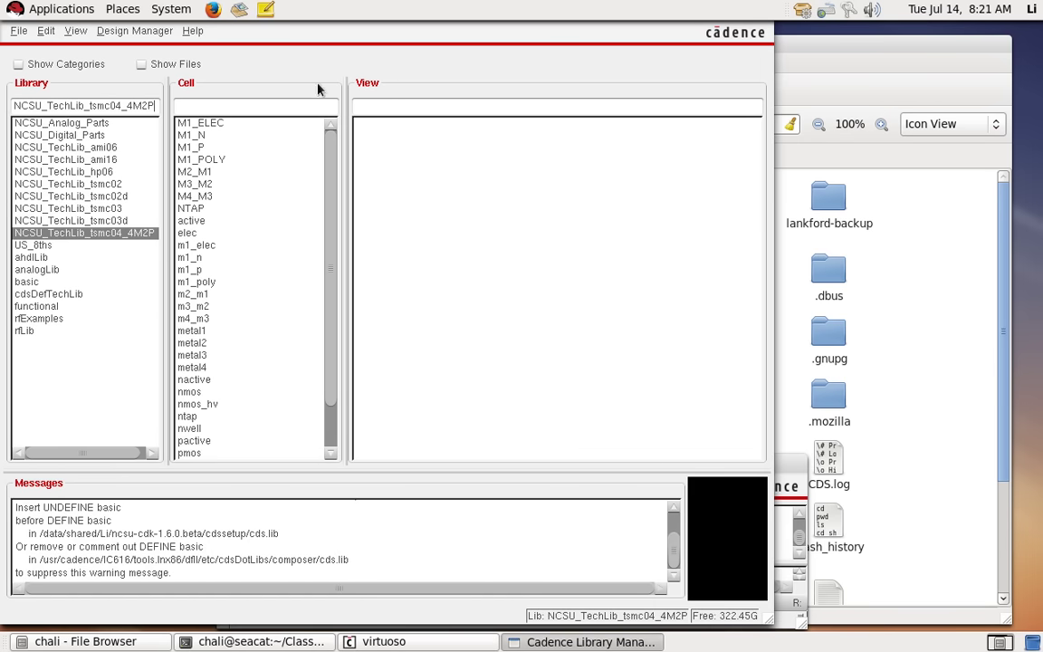
pyautogui.click(18, 31)
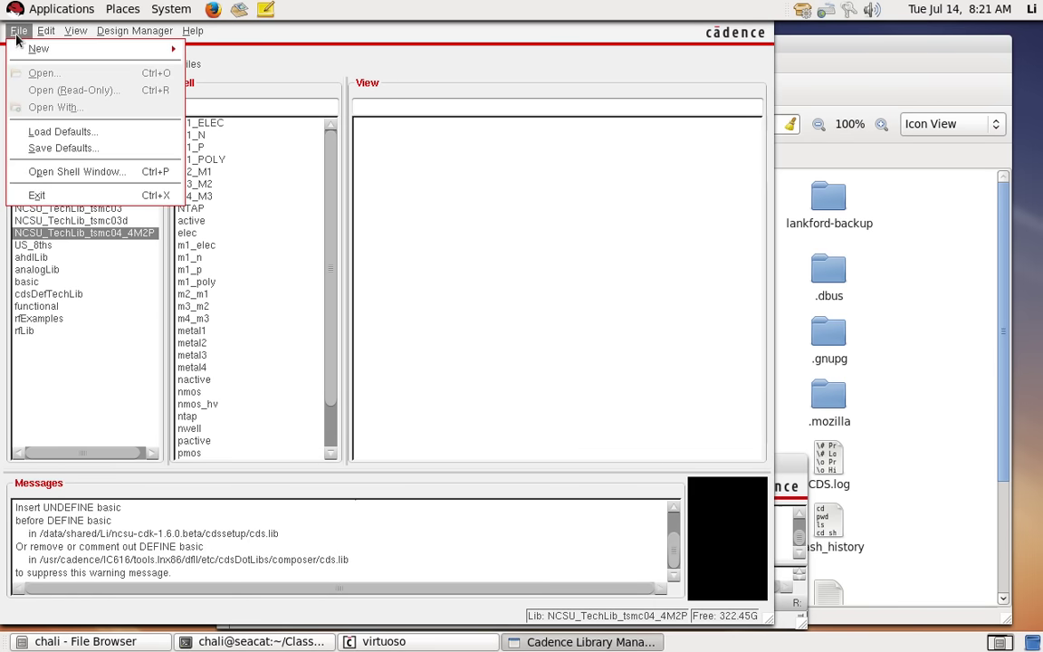
# Step: Exit the Library Manager and reopen it from the CIW Tools menu
pyautogui.click(36, 195)
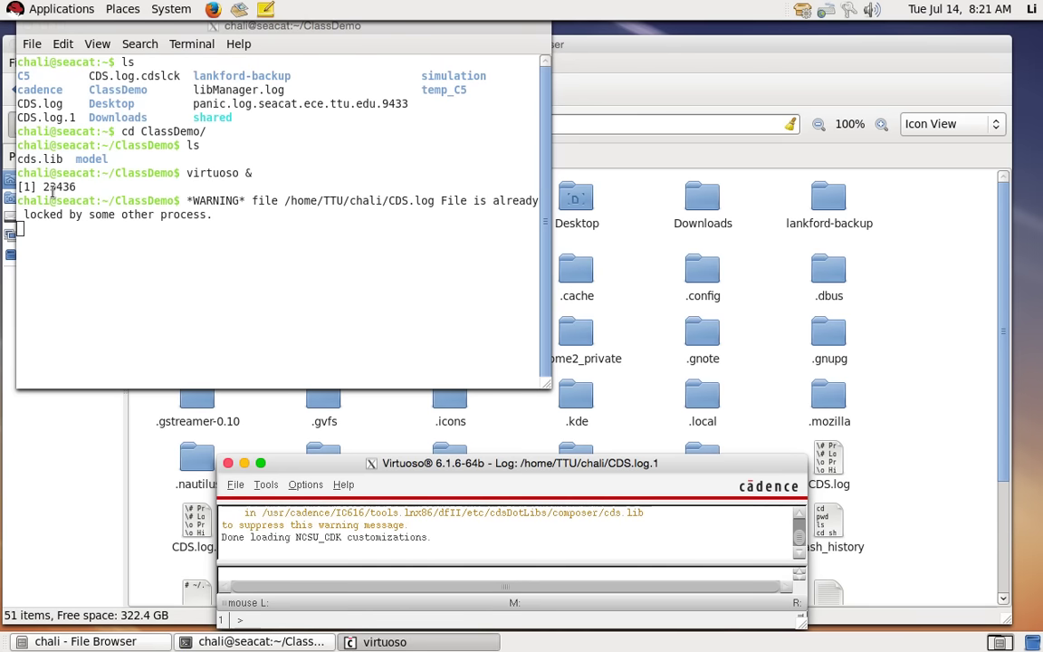
pyautogui.moveTo(346, 463); pyautogui.dragTo(321, 460)
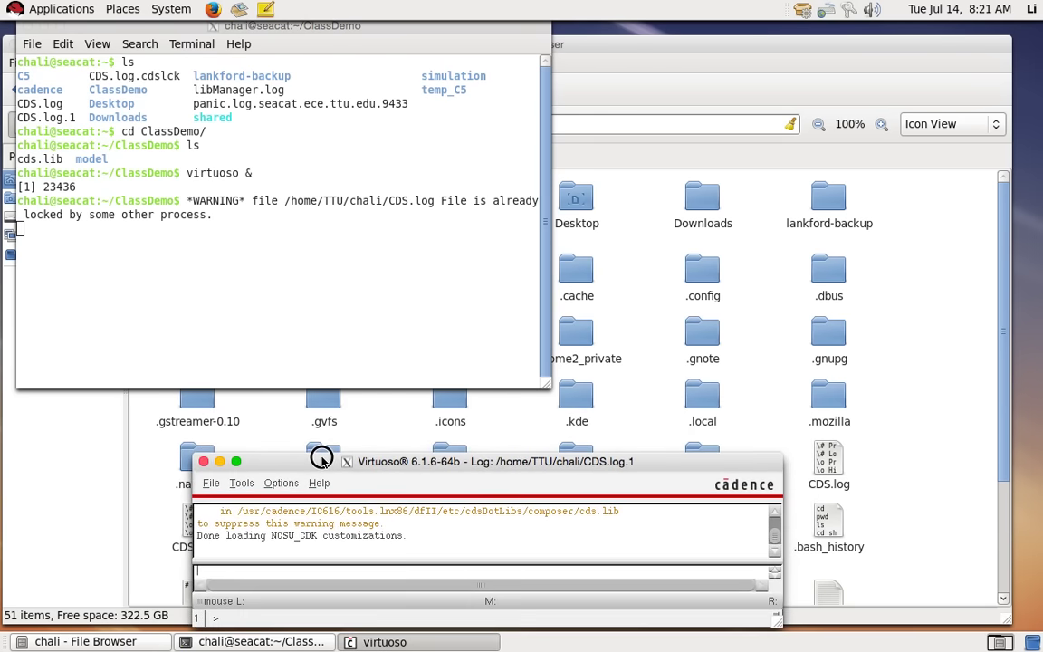
pyautogui.click(241, 484)
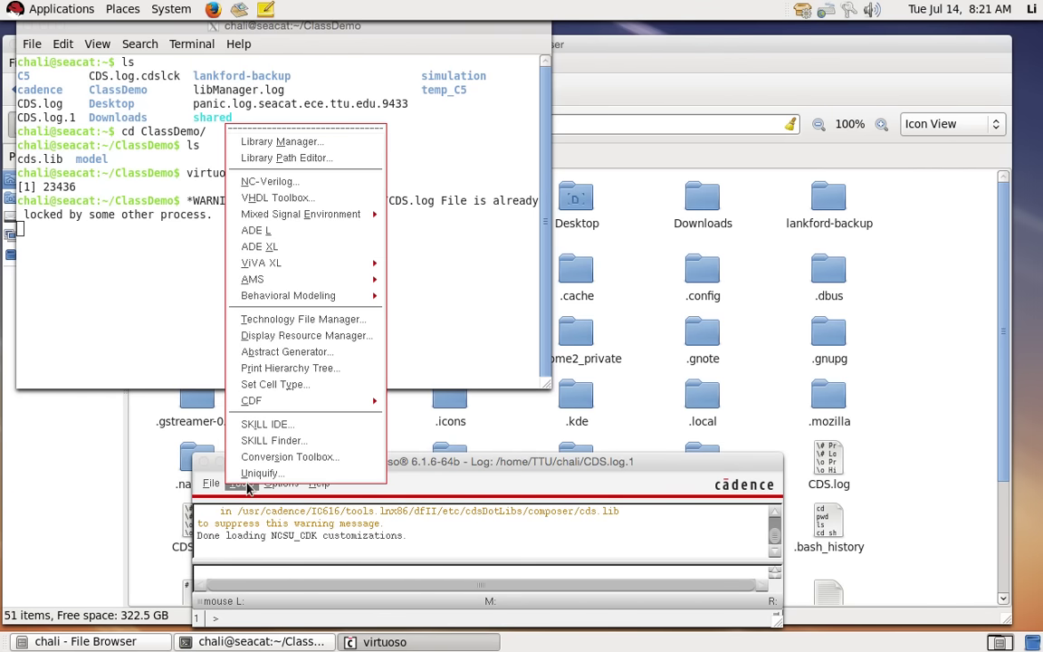
pyautogui.click(303, 143)
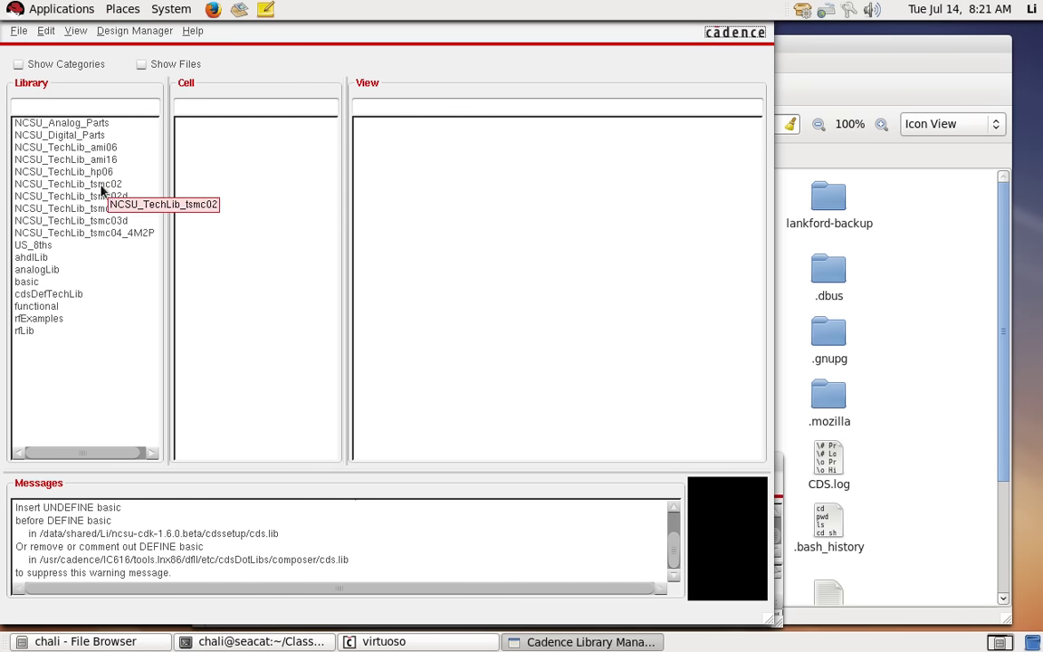
# Step: Browse the cells of NCSU_TechLib_tsmc02, NCSU_Analog_Parts and finally rfLib
pyautogui.click(72, 184)
pyautogui.click(76, 127)
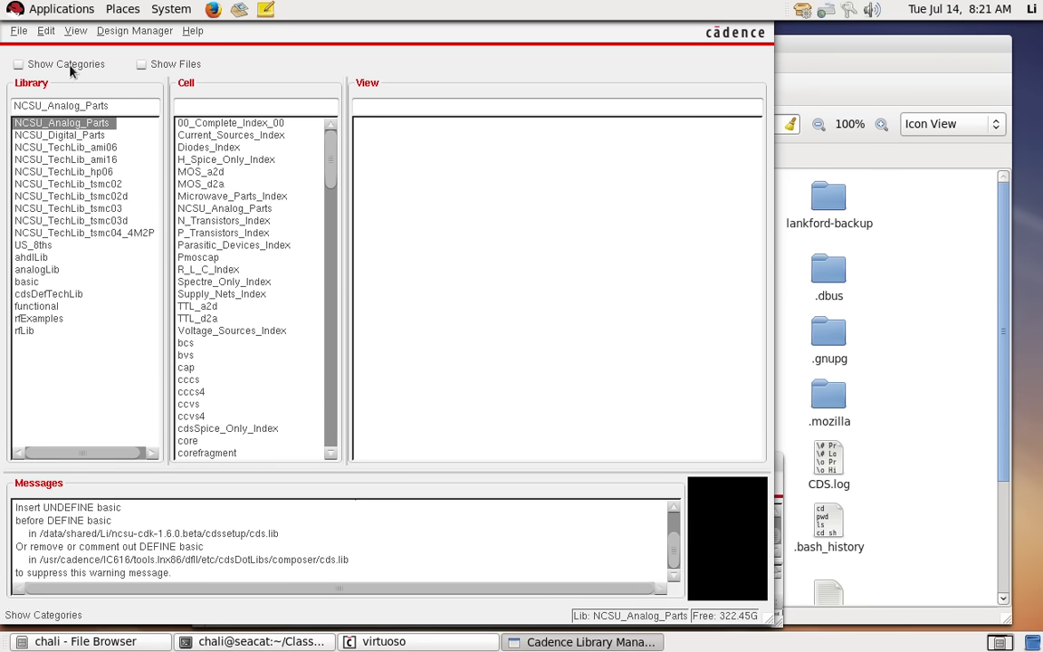
pyautogui.click(52, 331)
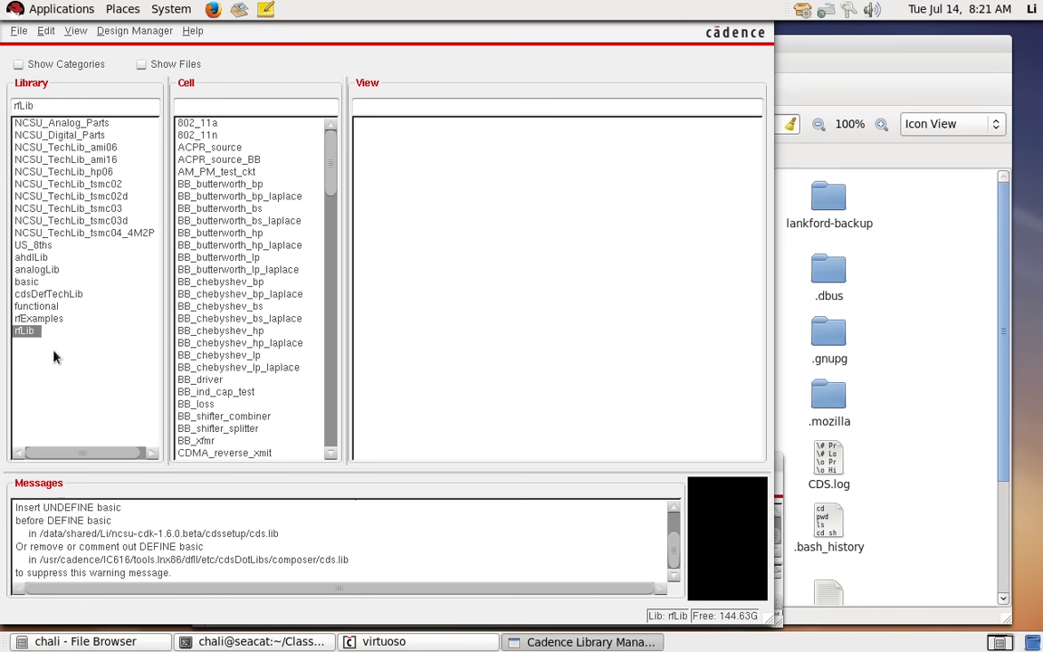
pyautogui.click(19, 34)
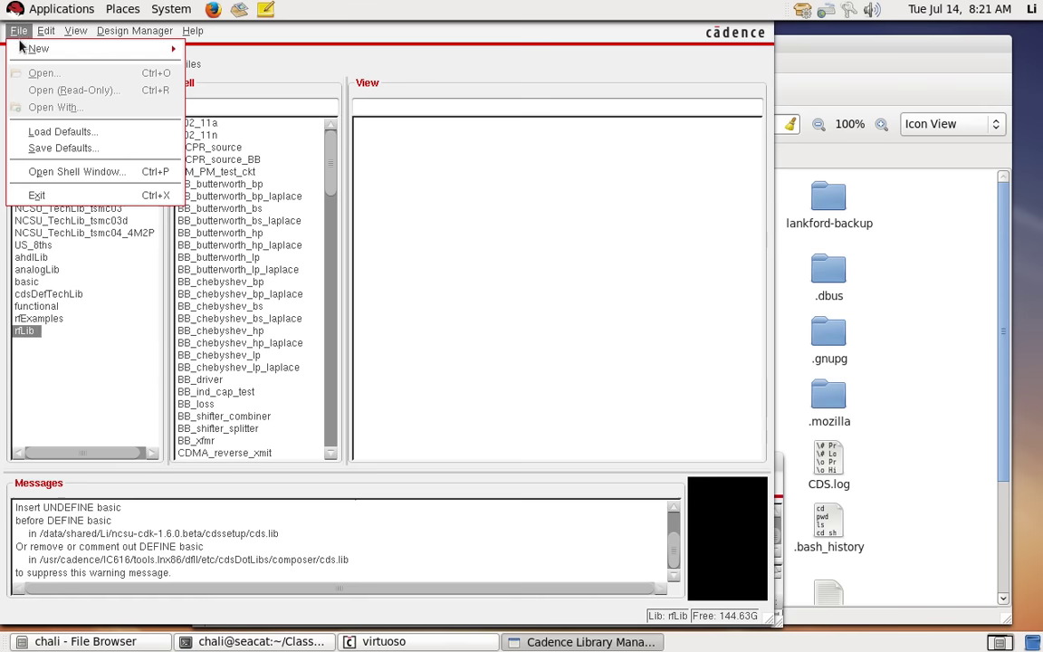
# Step: Use File > New > Library to create library EDA1 in ~/ClassDemo
pyautogui.moveTo(153, 53)
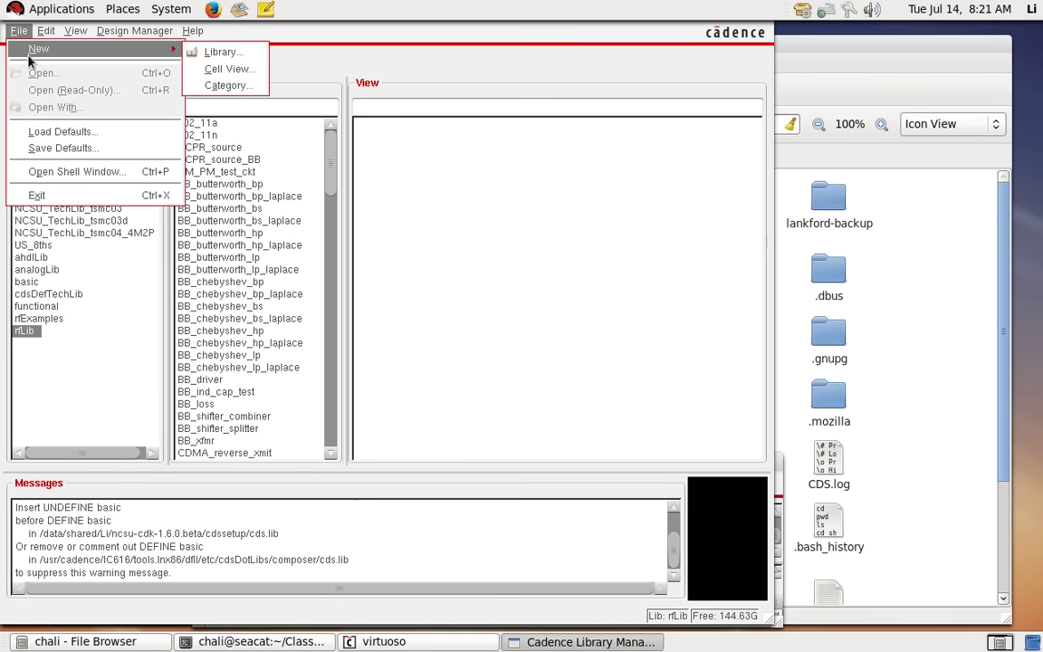
pyautogui.click(205, 52)
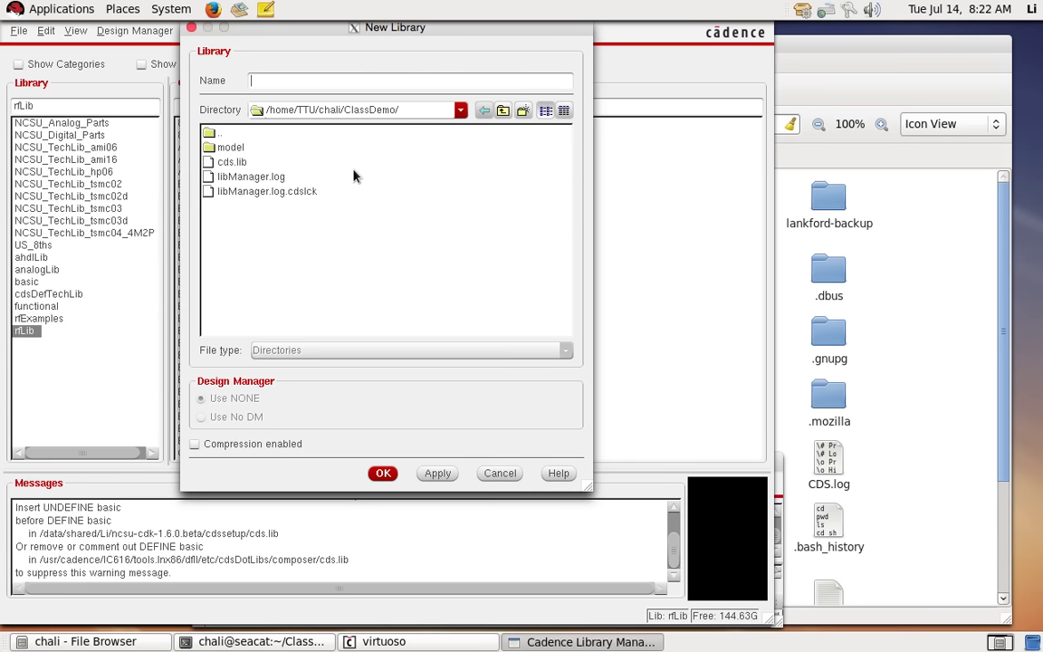
pyautogui.write('EDA1')
pyautogui.click(384, 472)
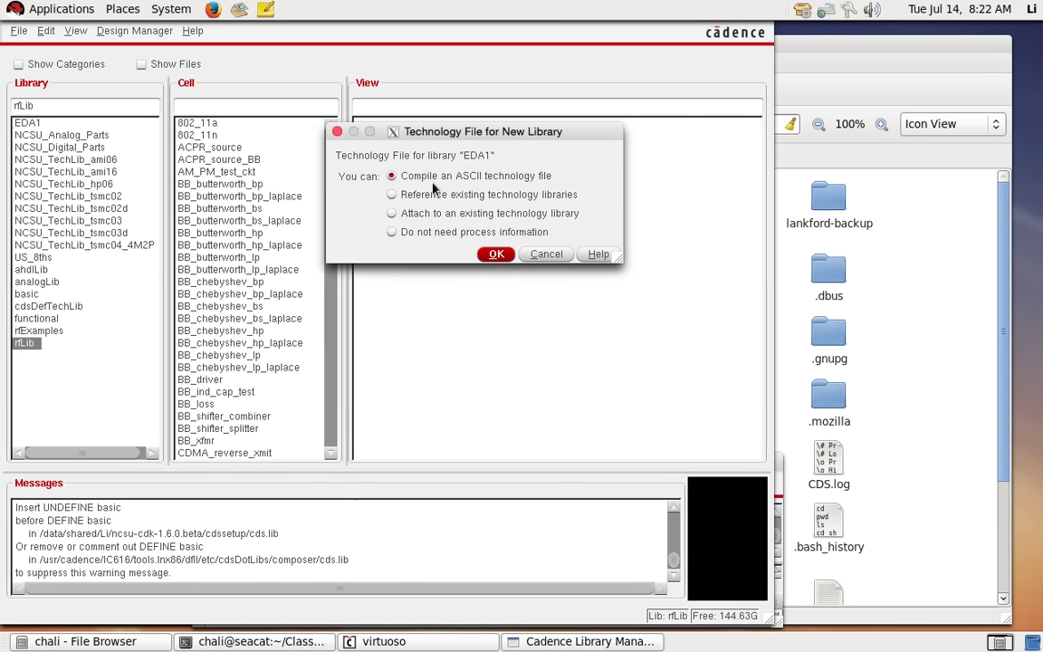
# Step: Choose 'Attach to an existing technology library' and attach EDA1 to NCSU_TechLib_ami06
pyautogui.moveTo(445, 136); pyautogui.dragTo(442, 242)
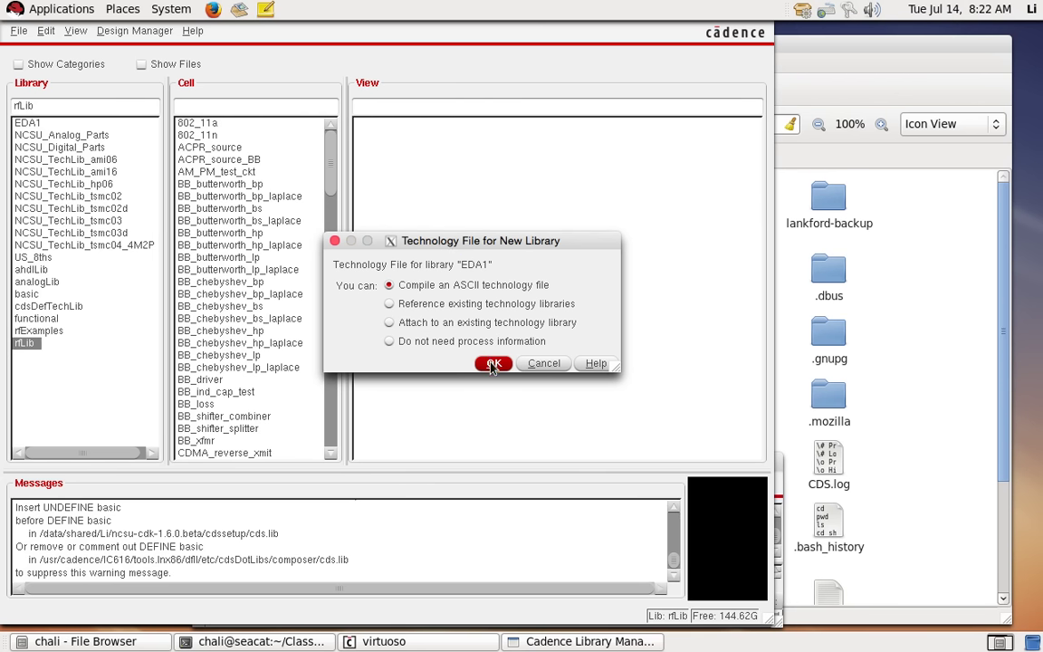
pyautogui.click(390, 324)
pyautogui.click(497, 365)
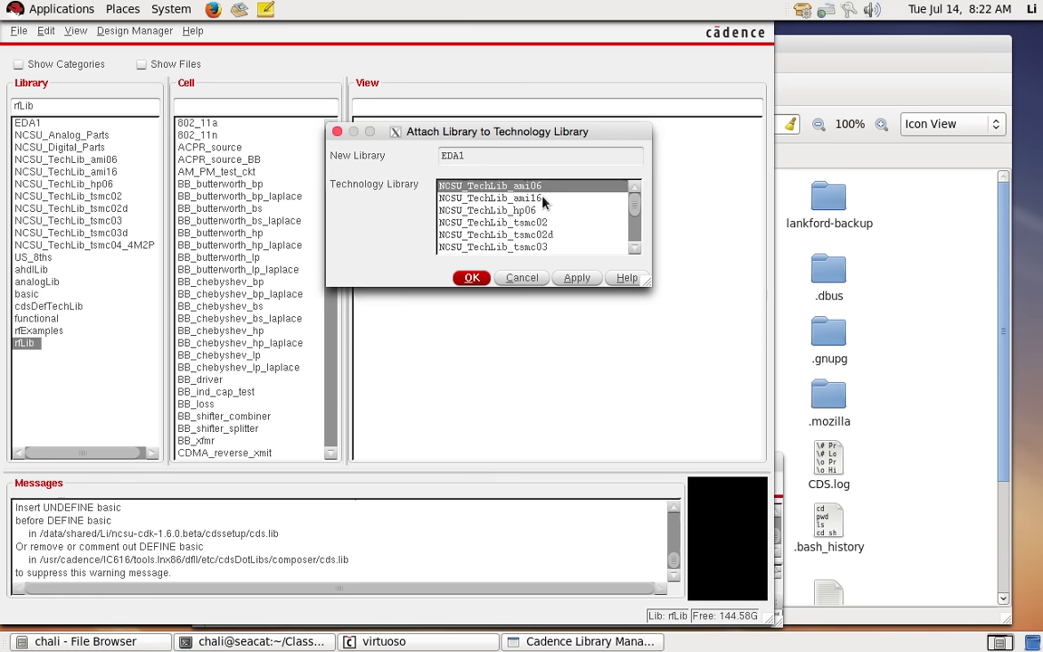
pyautogui.scroll(-3, 637, 214)
pyautogui.scroll(3, 637, 214)
pyautogui.click(471, 278)
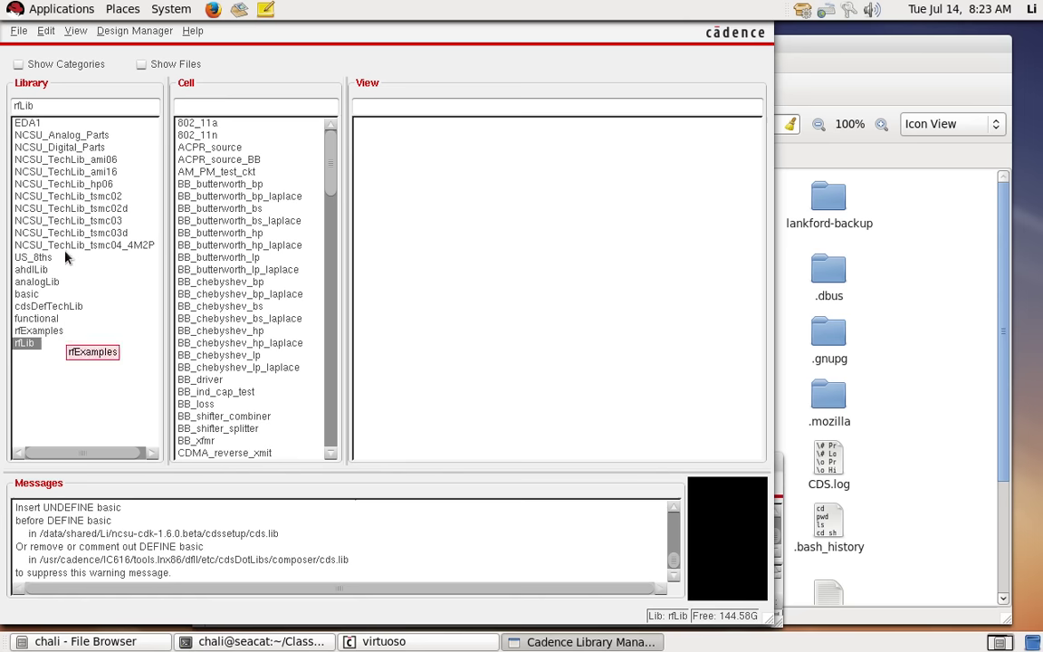
# Step: Browse NCSU_Analog_Parts, NCSU_TechLib_tsmc04_4M2P, analogLib and basic cells, then return to empty EDA1
pyautogui.click(32, 125)
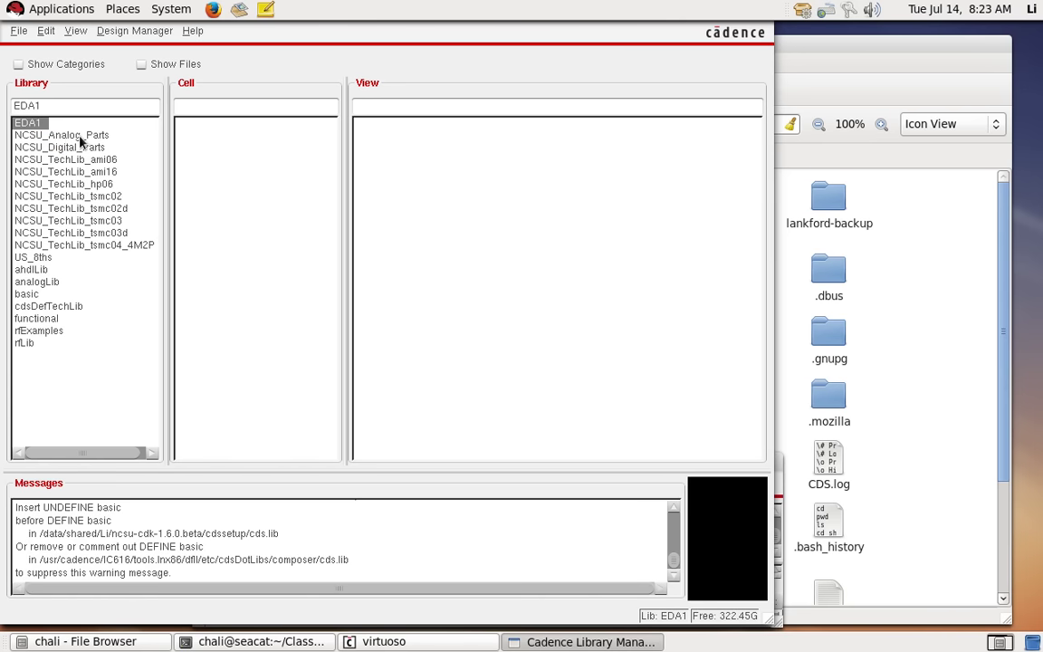
pyautogui.click(73, 135)
pyautogui.click(86, 244)
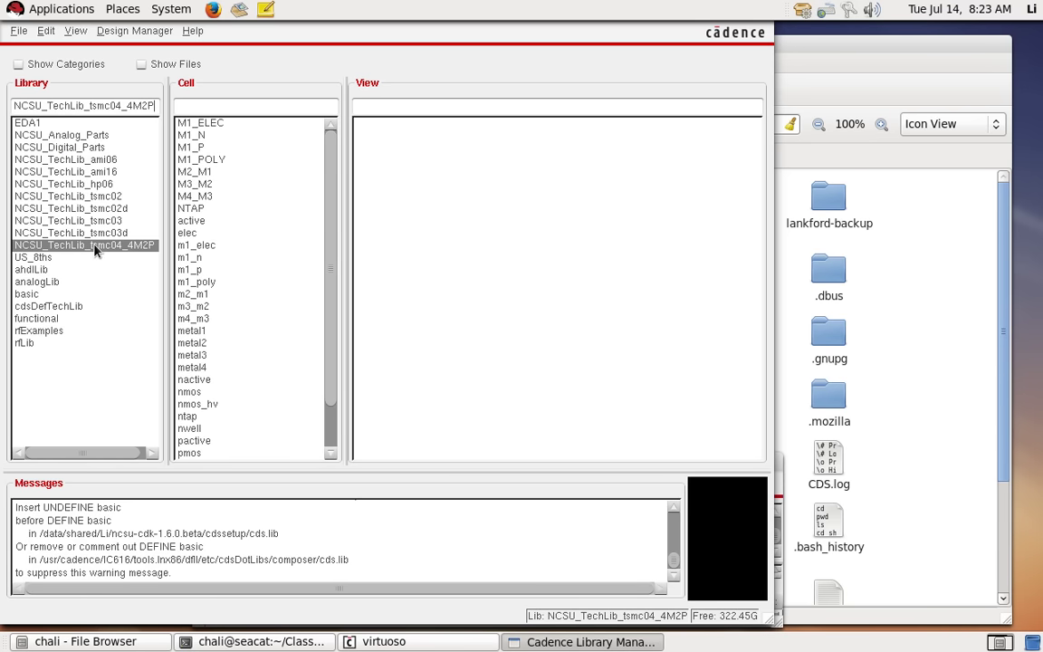
pyautogui.click(87, 136)
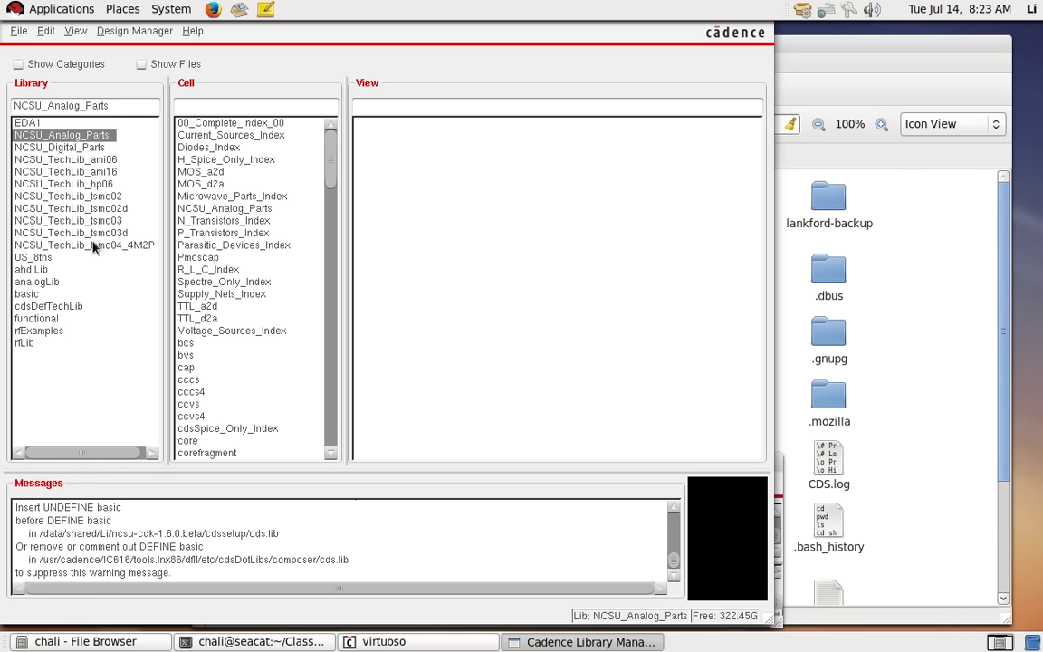
pyautogui.click(90, 245)
pyautogui.click(79, 135)
pyautogui.click(38, 281)
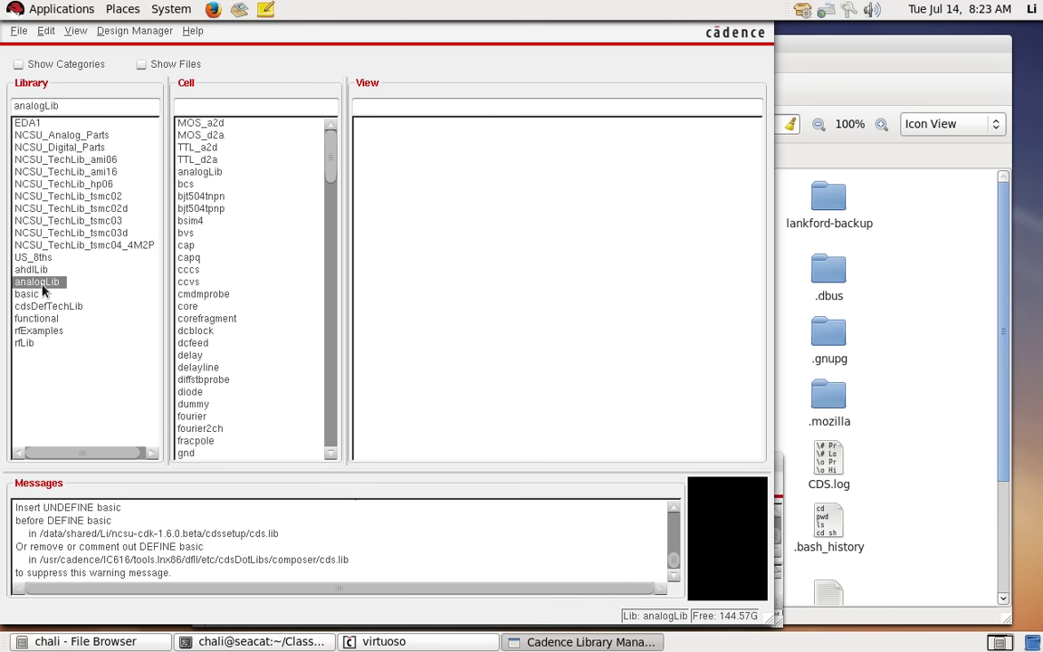
pyautogui.click(37, 294)
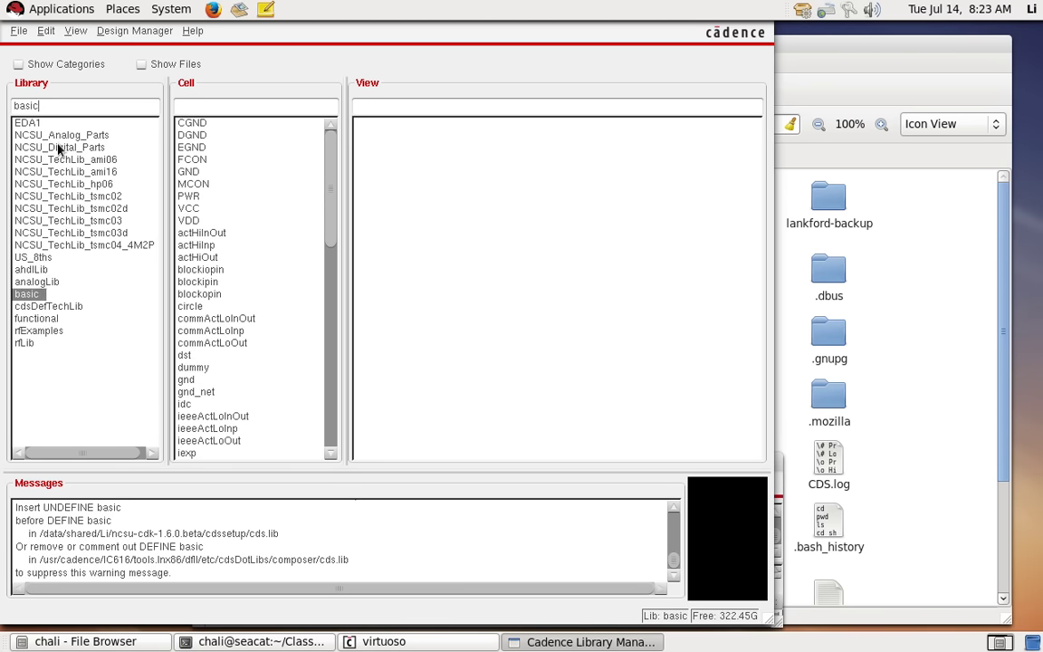
pyautogui.click(29, 123)
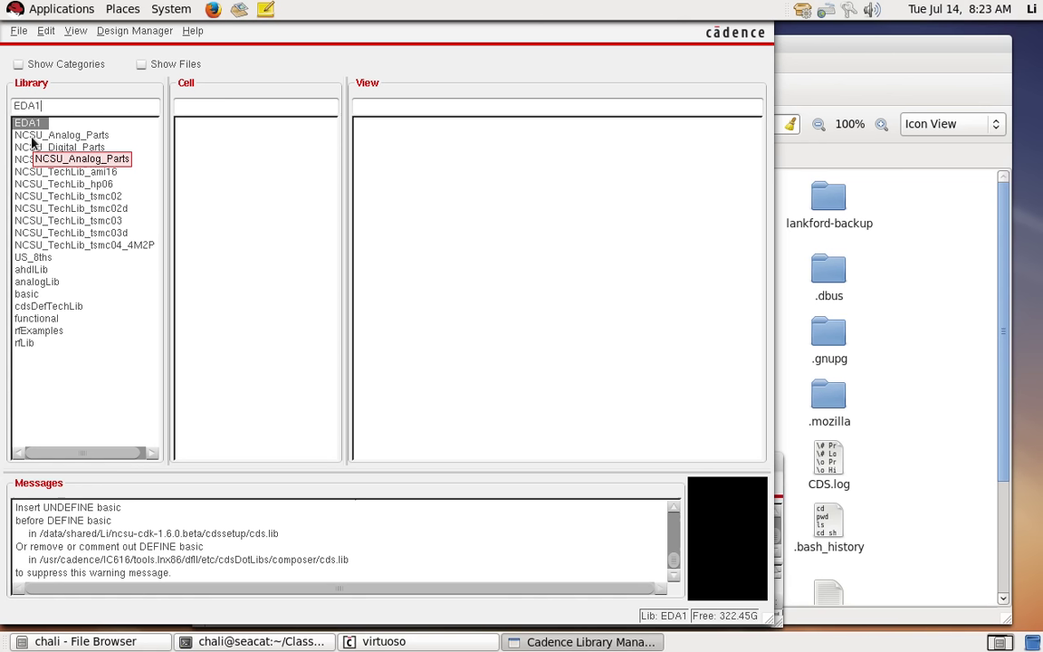
# Step: Create a schematic-type cell view named IVsimulation in EDA1 via File > New > Cell View
pyautogui.click(18, 31)
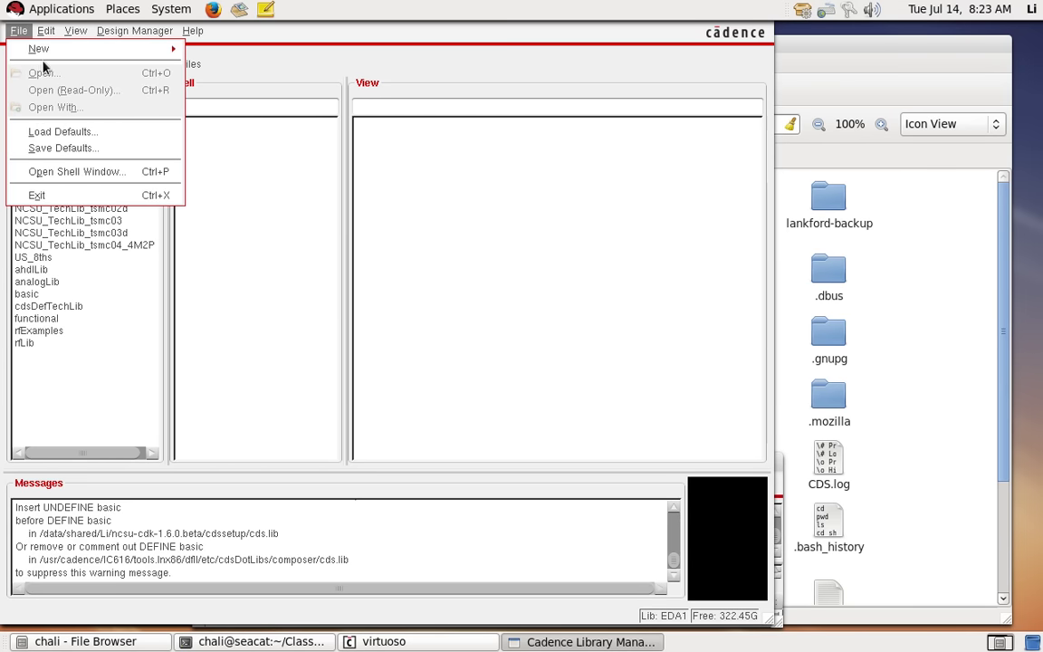
pyautogui.moveTo(60, 56)
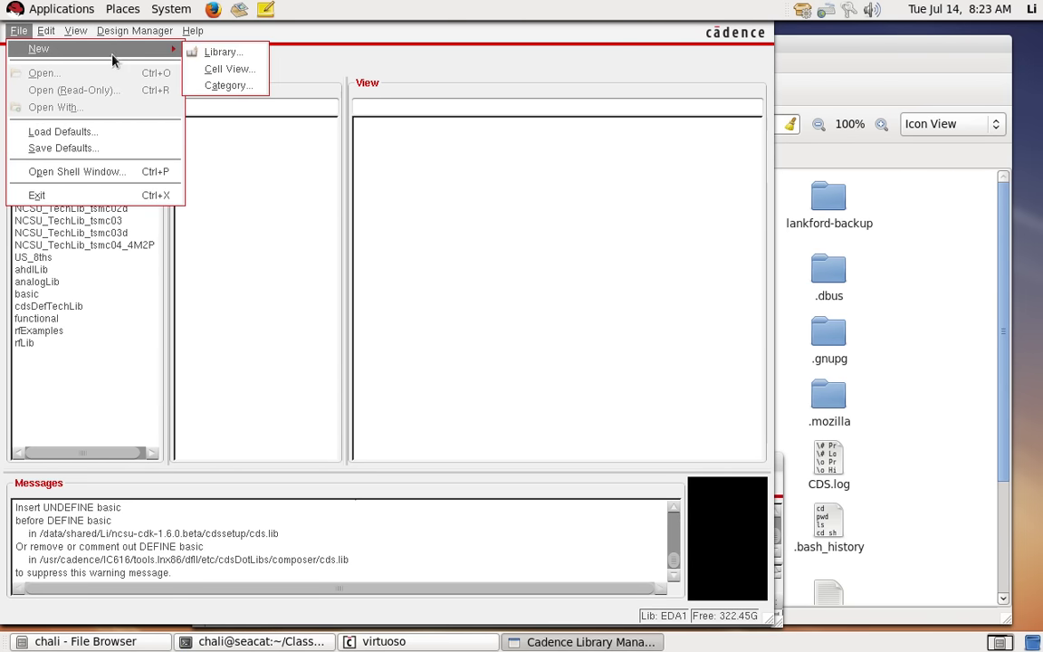
pyautogui.click(217, 69)
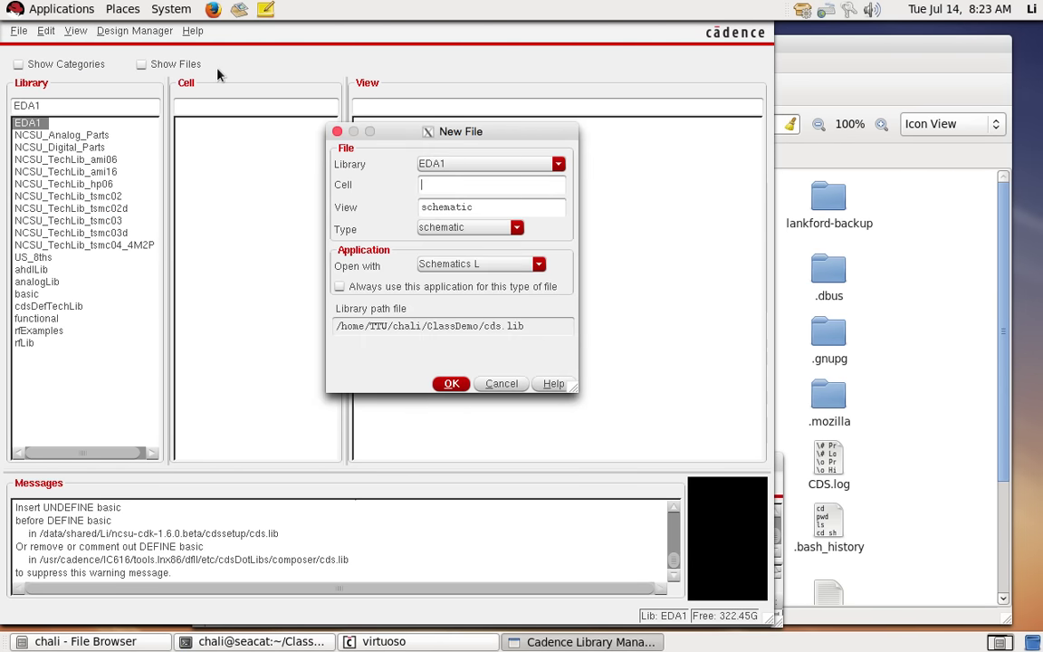
pyautogui.click(463, 234)
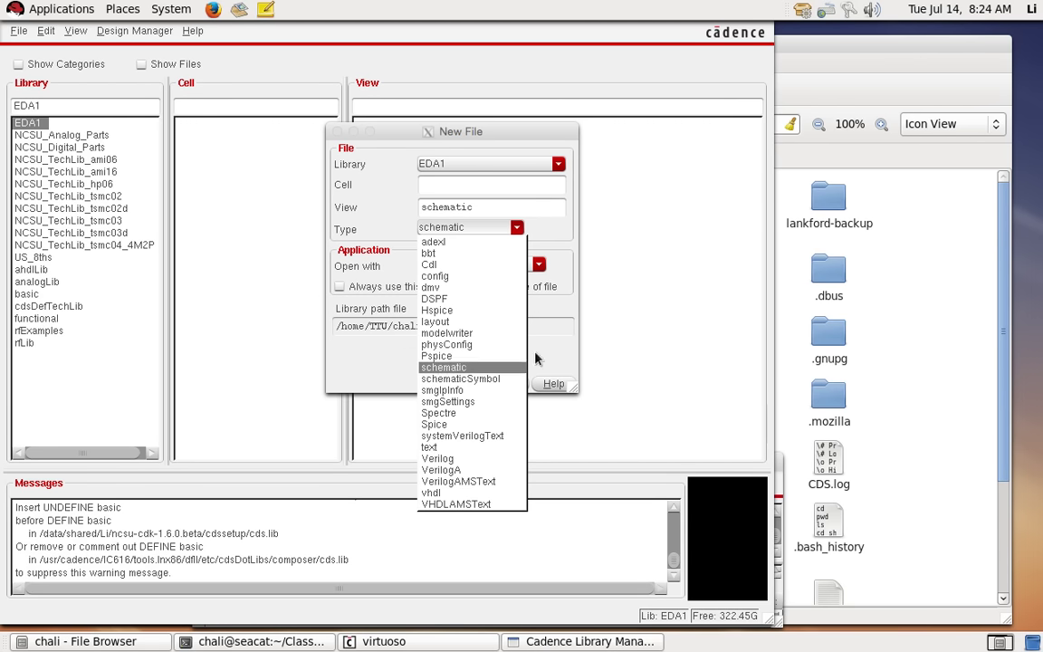
pyautogui.click(552, 234)
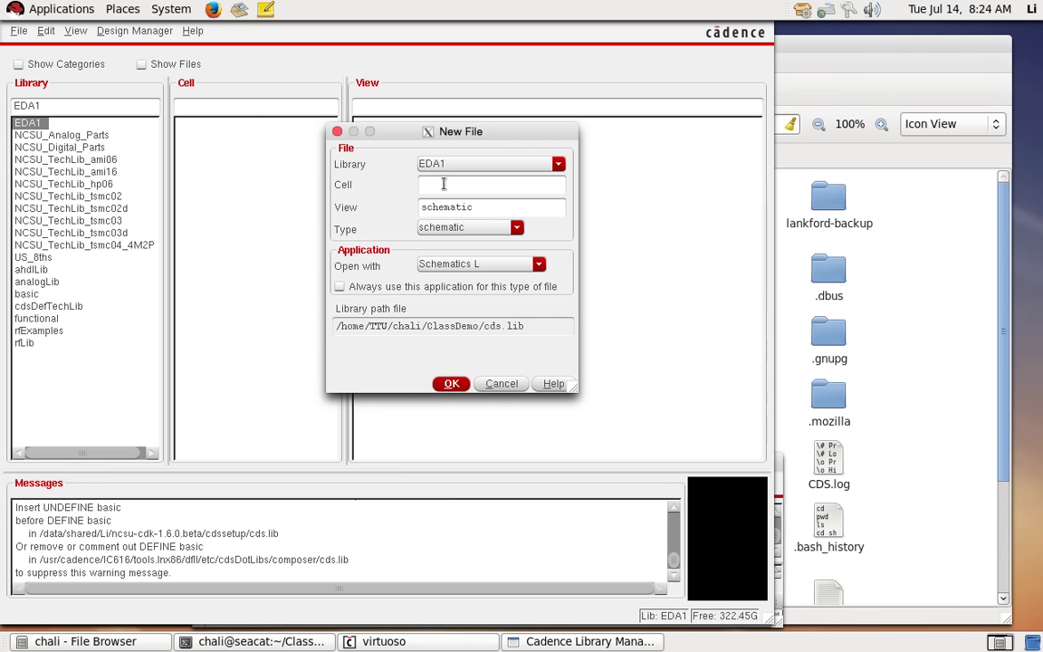
pyautogui.write('IVsimulation')
pyautogui.click(452, 384)
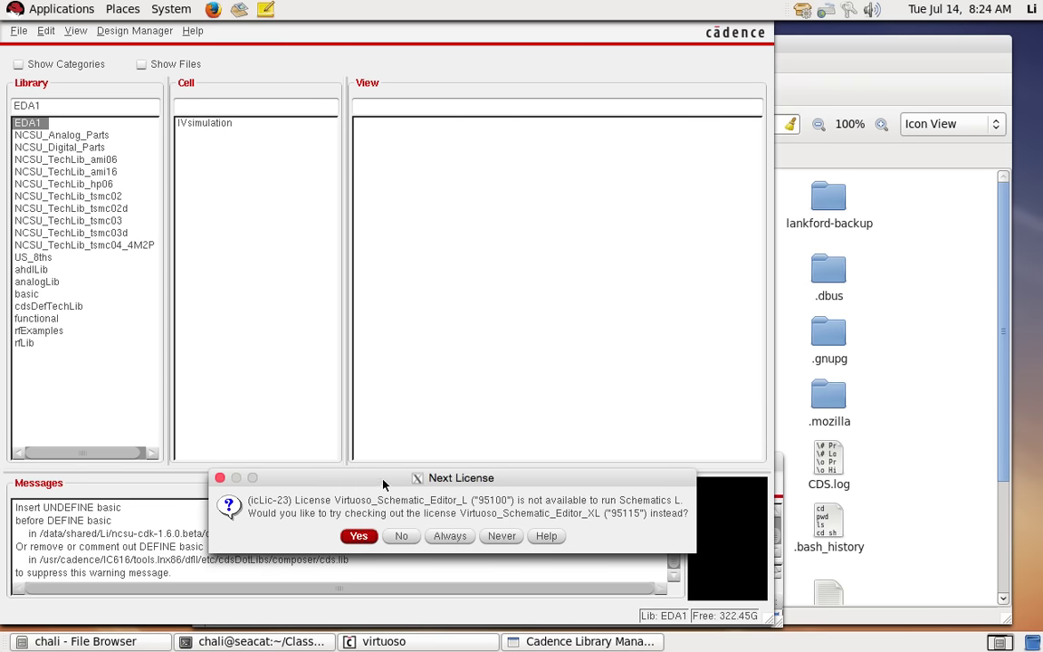
# Step: Answer Yes to the XL licence prompt so the empty IVsimulation schematic opens
pyautogui.moveTo(384, 479)
pyautogui.mouseDown()
pyautogui.moveTo(387, 458)
pyautogui.moveTo(389, 467)
pyautogui.mouseUp()
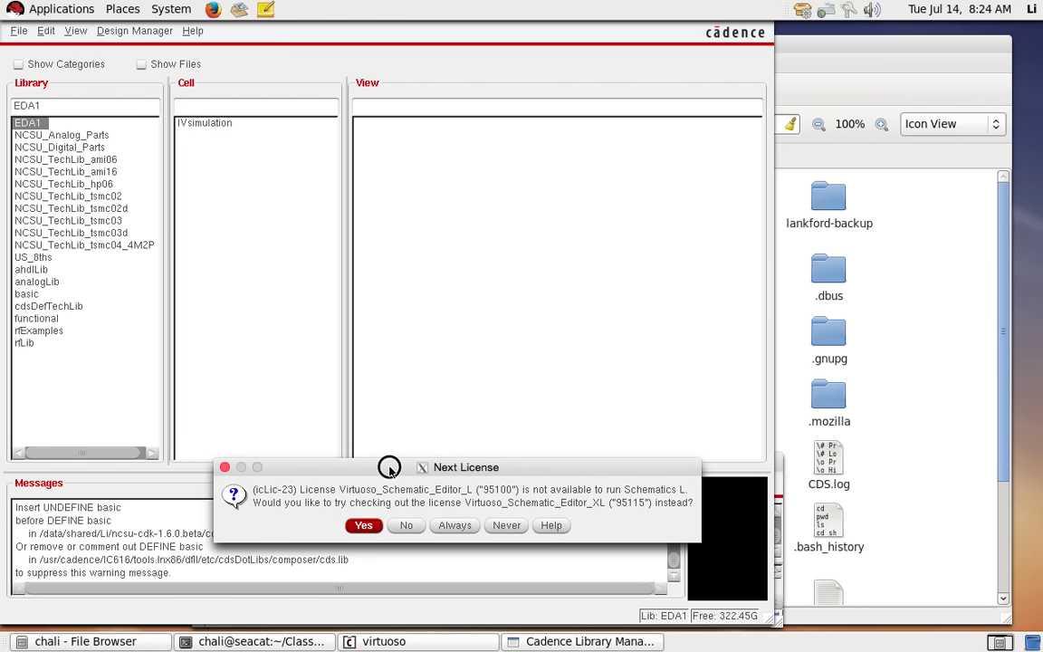
pyautogui.click(371, 527)
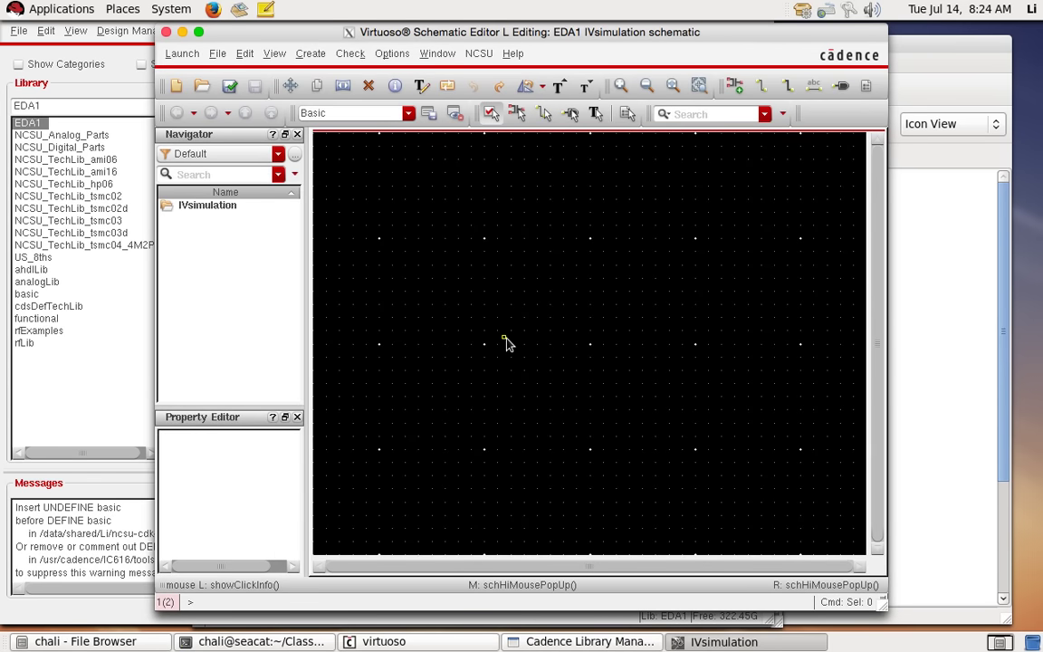
pyautogui.click(523, 218)
# Step: Start Add Instance with i and pick nmos4 from NCSU_Analog_Parts' N_Transistors category
pyautogui.press('i')
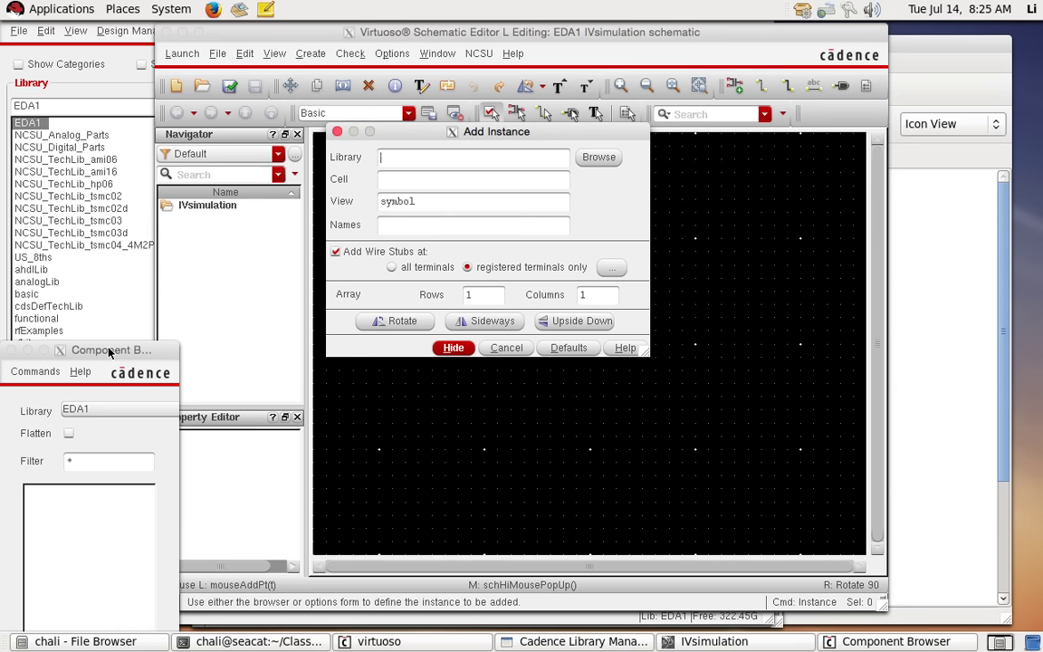
pyautogui.click(104, 412)
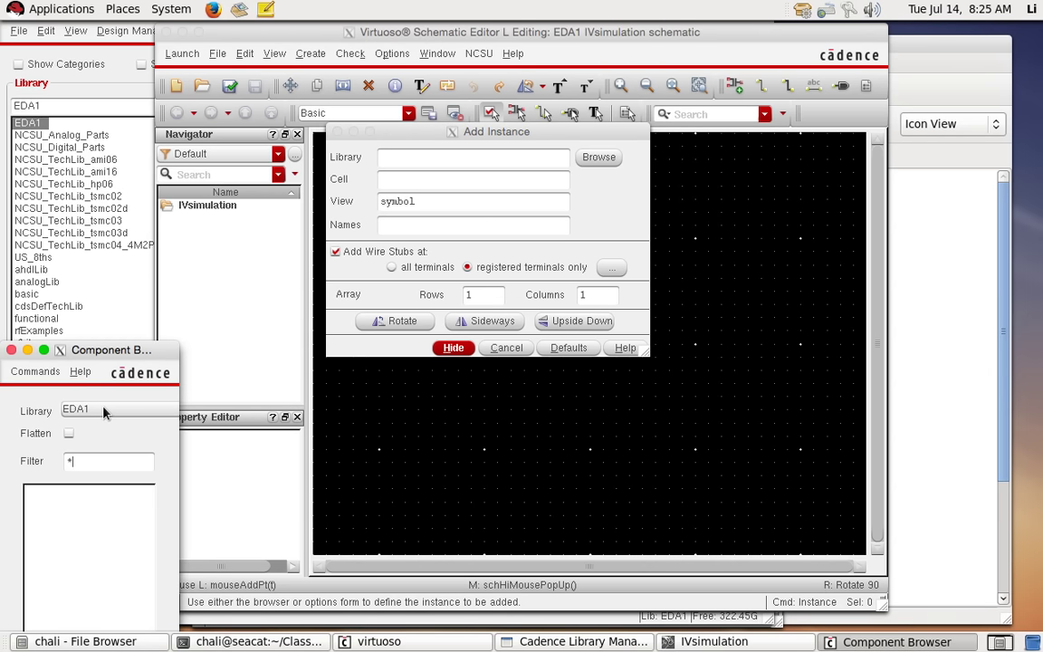
pyautogui.click(110, 348)
pyautogui.click(114, 410)
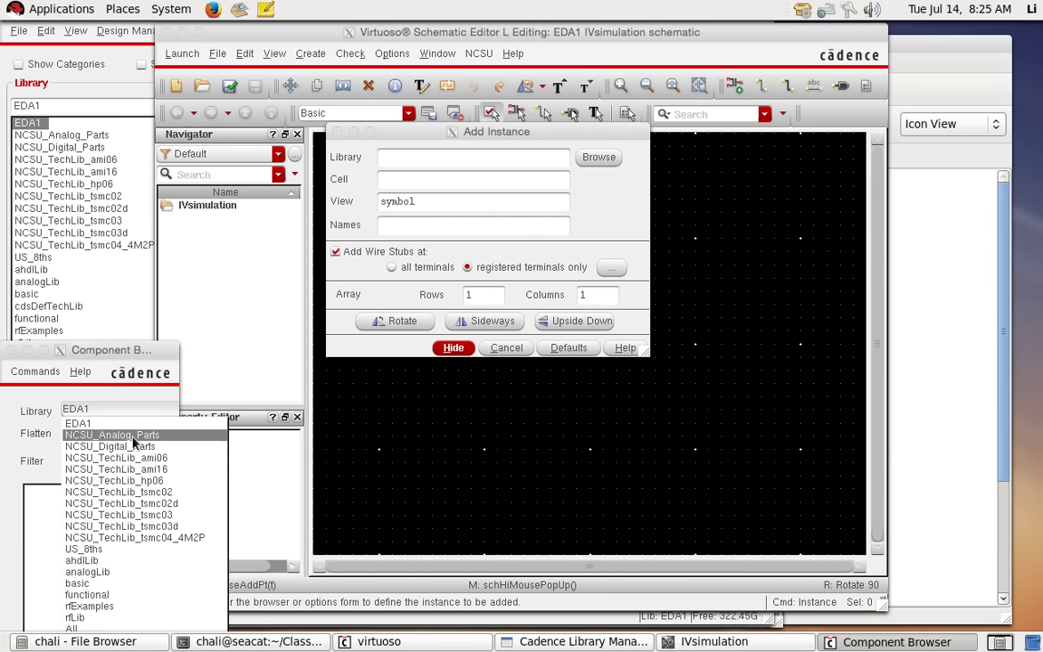
pyautogui.click(133, 437)
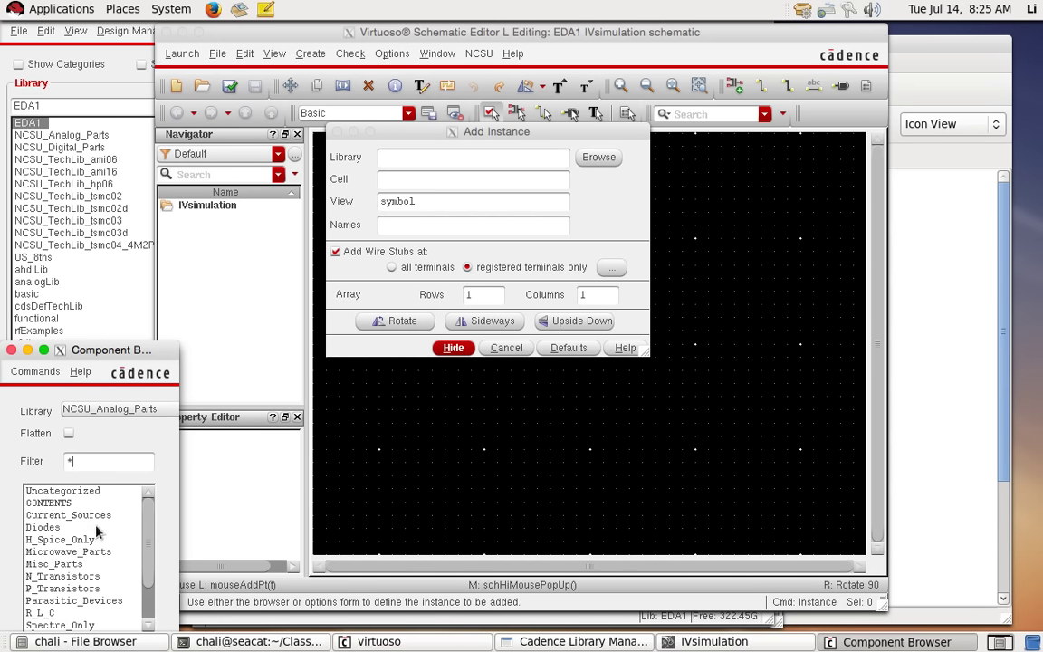
pyautogui.scroll(-2, 97, 532)
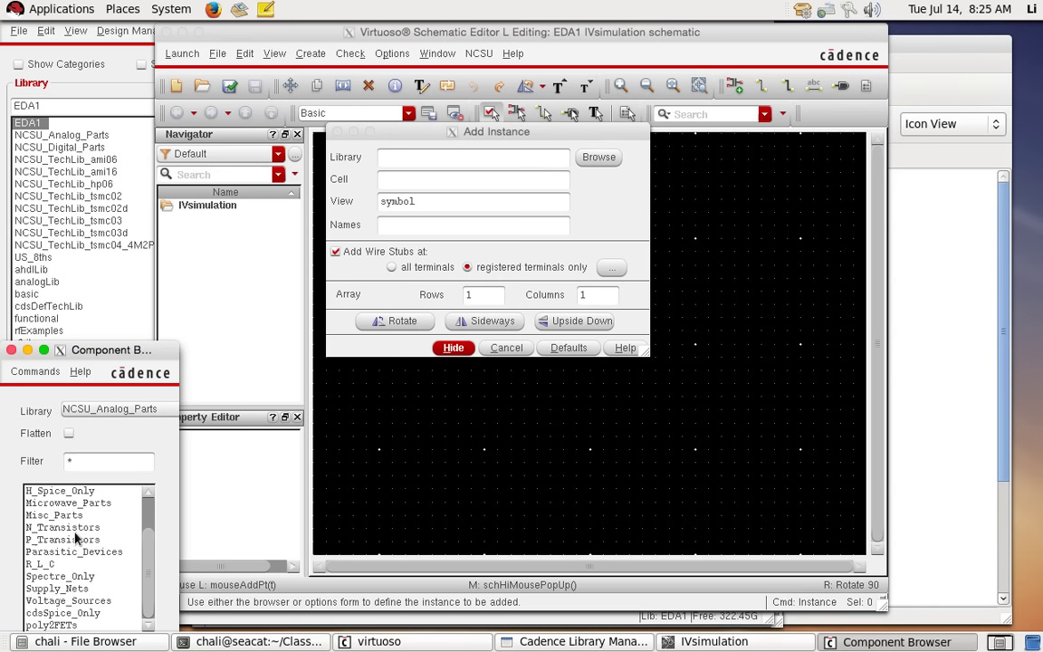
pyautogui.click(72, 528)
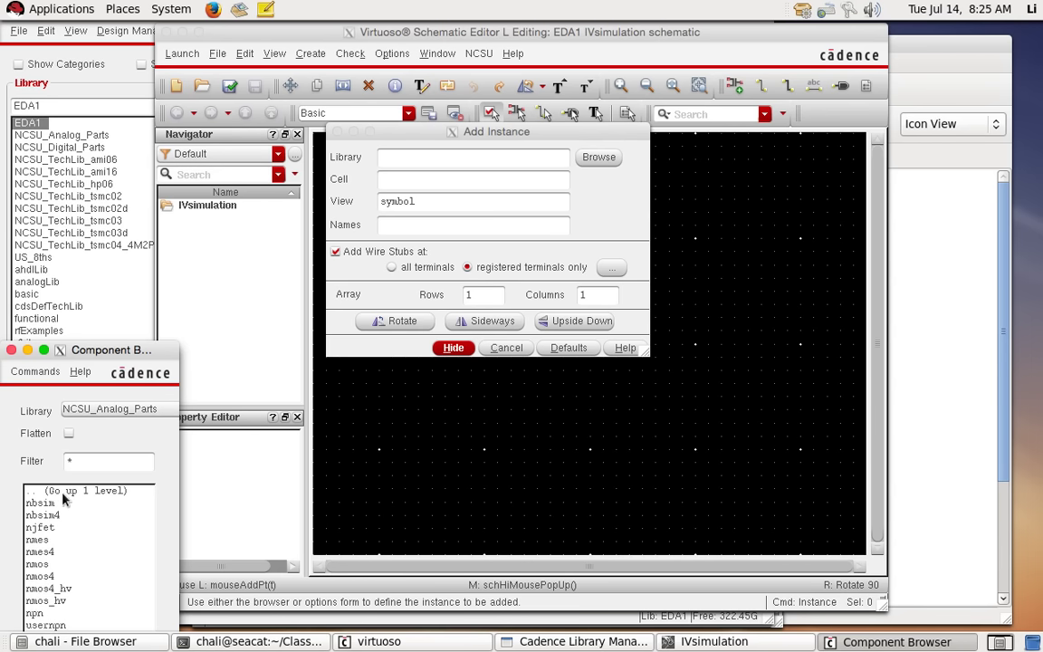
pyautogui.click(41, 577)
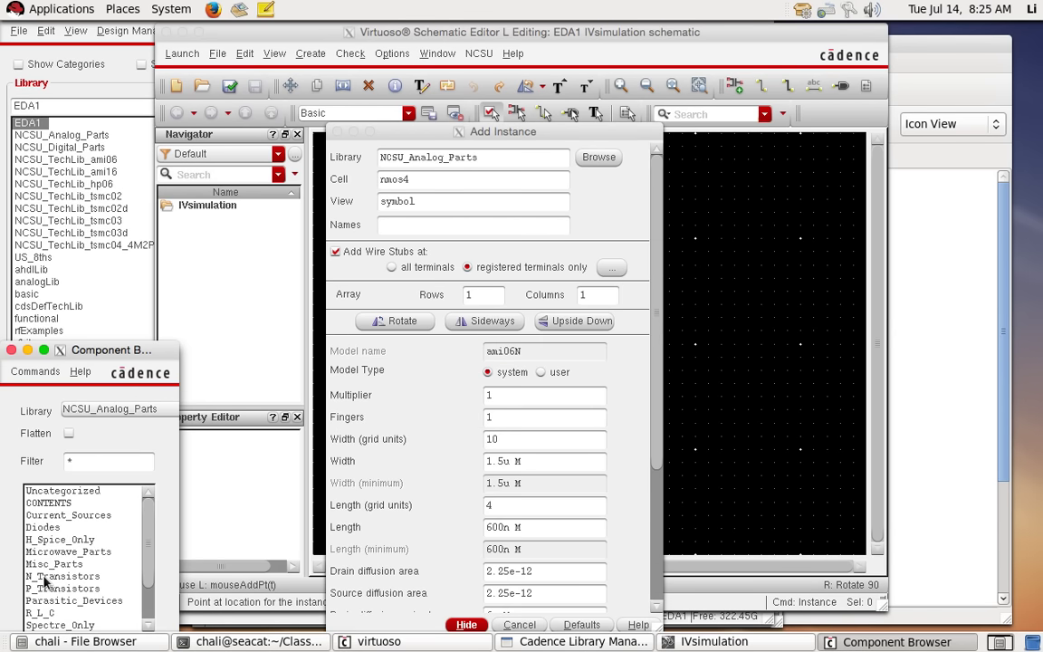
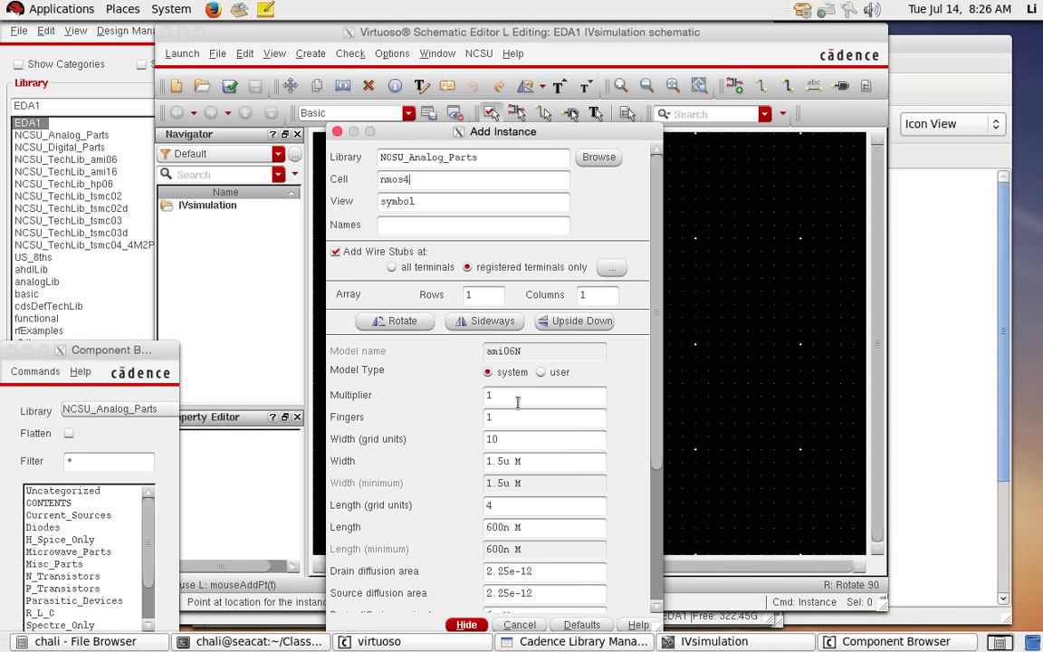
# Step: Size the nmos4 to 19.95u width and 1.35u length and place it as N0
pyautogui.scroll(-5, 654, 428)
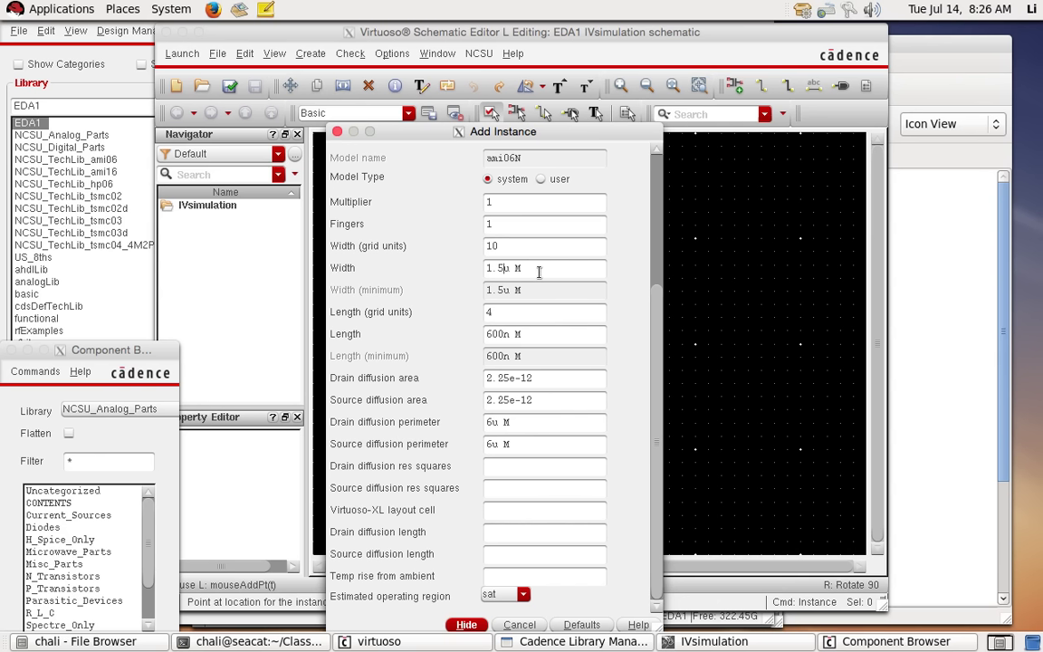
pyautogui.hotkey('shift', 'Left')
pyautogui.hotkey('shift', 'Left')
pyautogui.hotkey('shift', 'Left')
pyautogui.write('19.95')
pyautogui.click(506, 336)
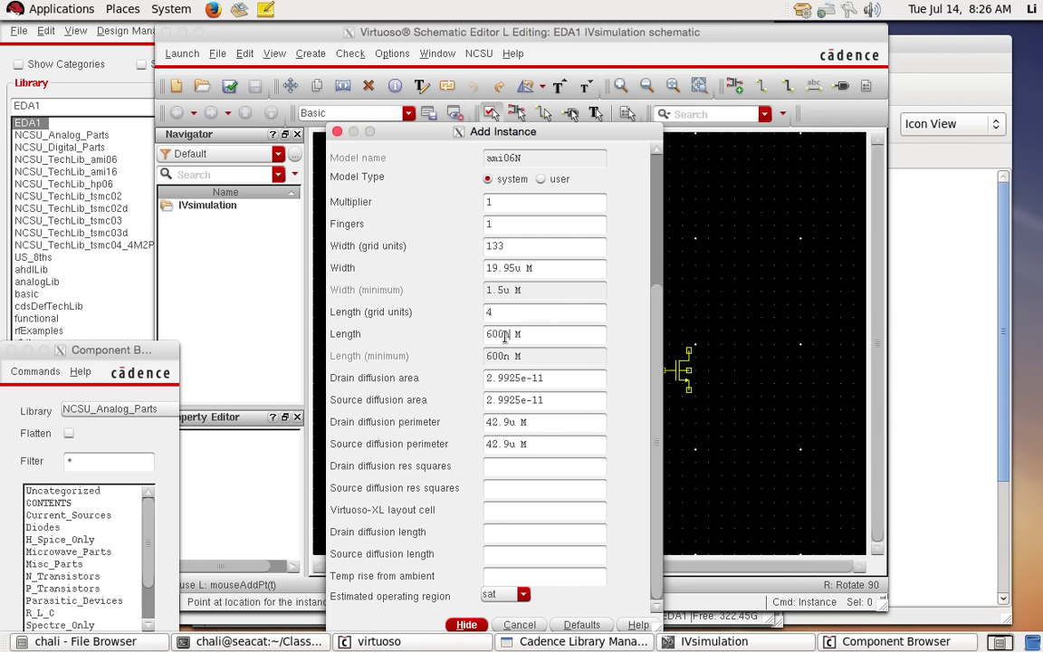
pyautogui.doubleClick(505, 336)
pyautogui.write('1.35u')
pyautogui.click(554, 312)
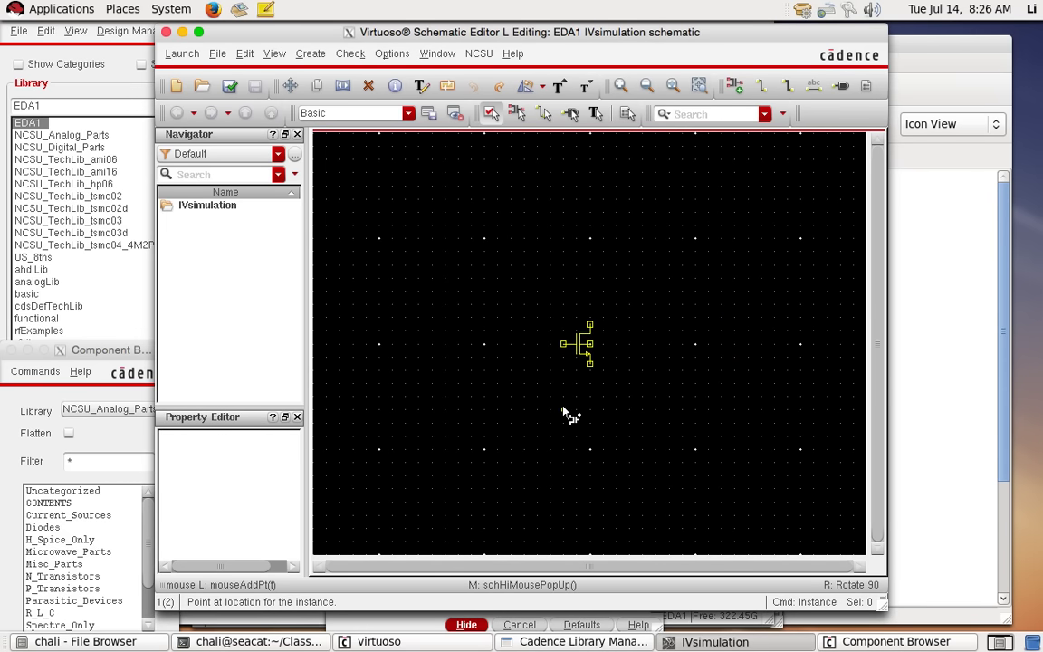
pyautogui.click(556, 405)
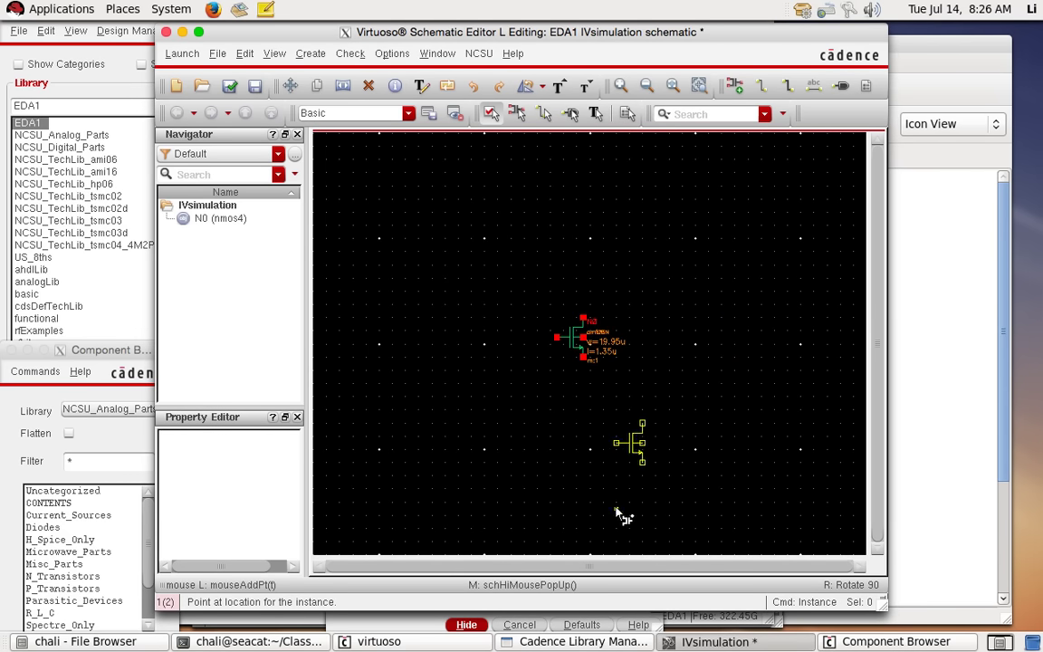
# Step: End nmos placement with Esc and start another instance with i
pyautogui.press('Escape')
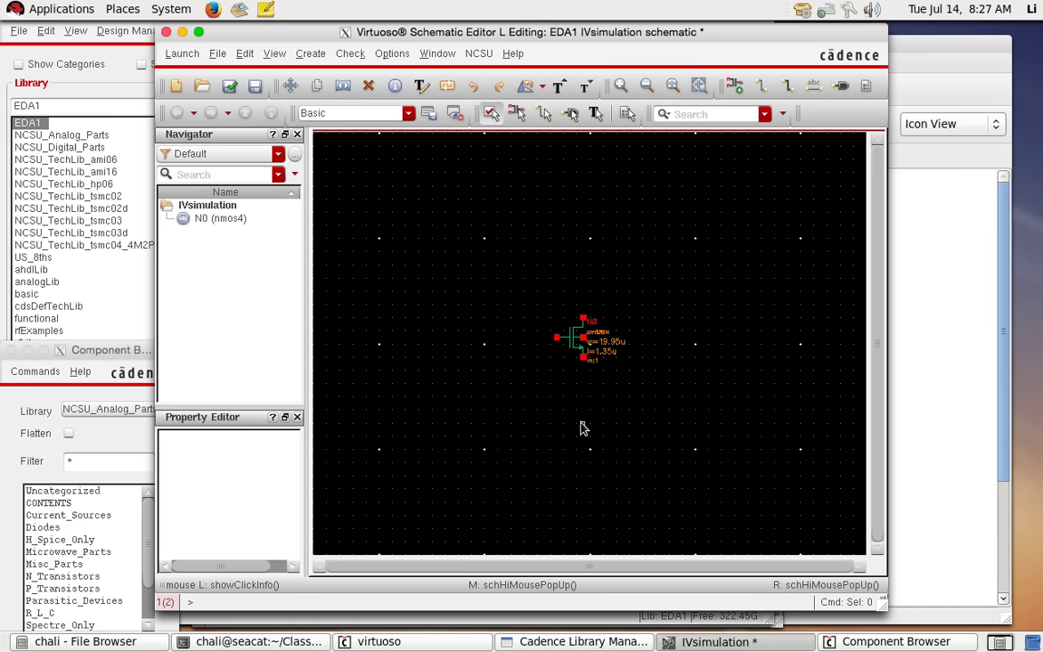
pyautogui.press('i')
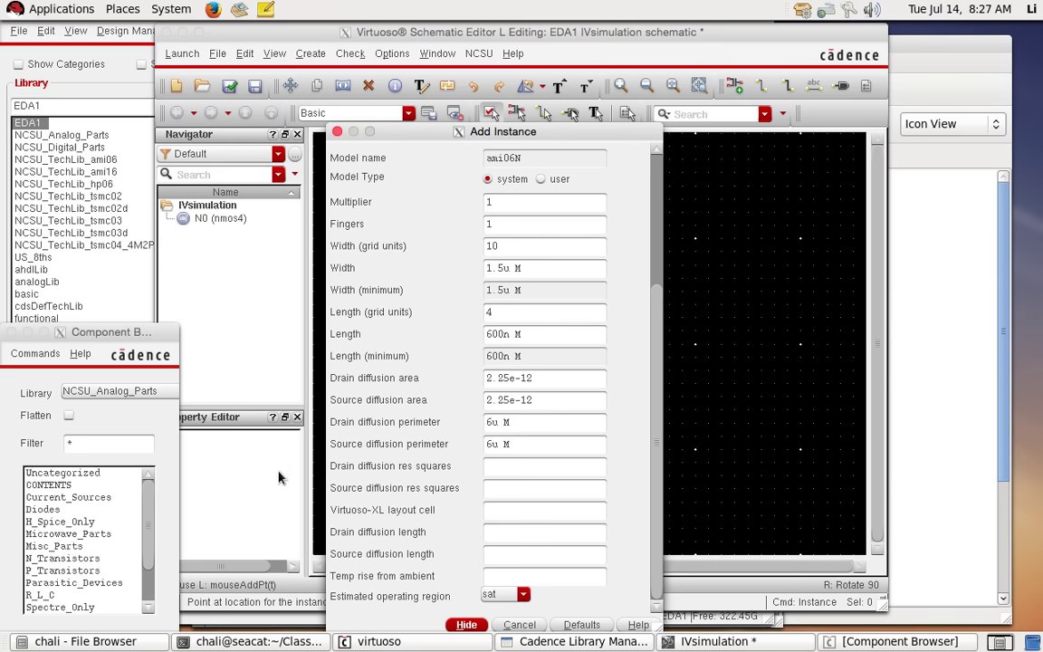
# Step: Choose analogLib Sources > Globals > gnd and place one ground symbol below N0
pyautogui.click(94, 392)
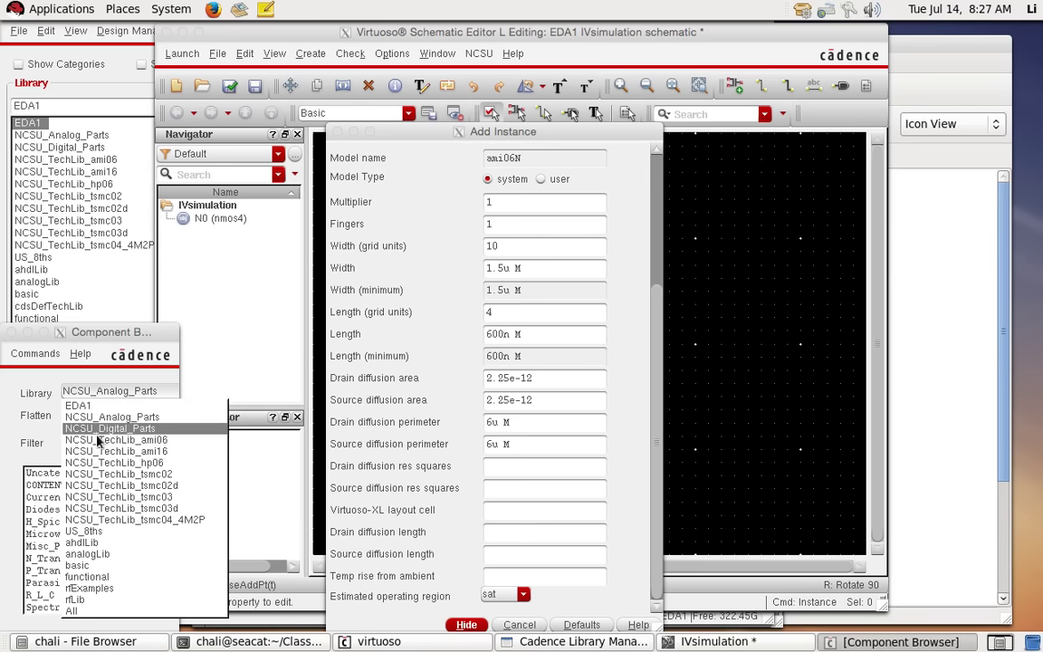
pyautogui.click(106, 554)
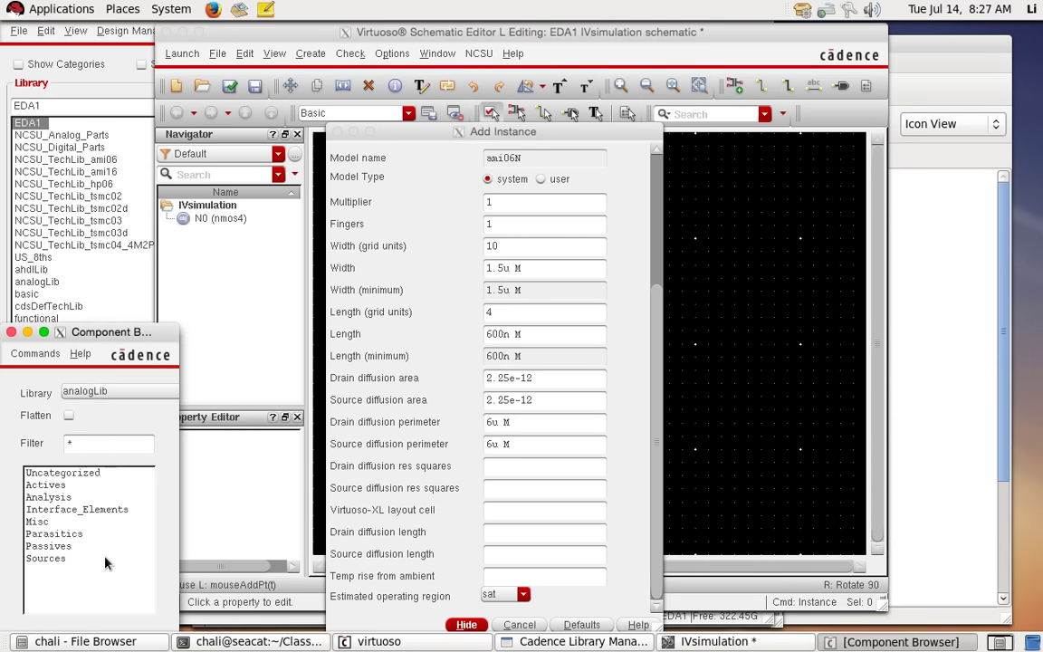
pyautogui.click(55, 557)
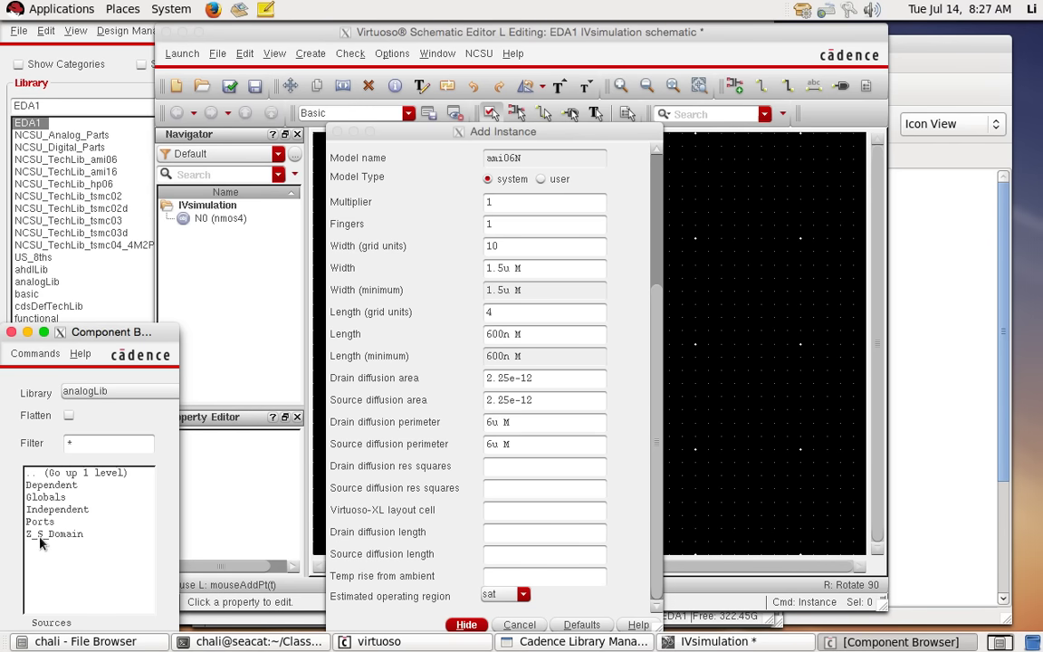
pyautogui.click(47, 498)
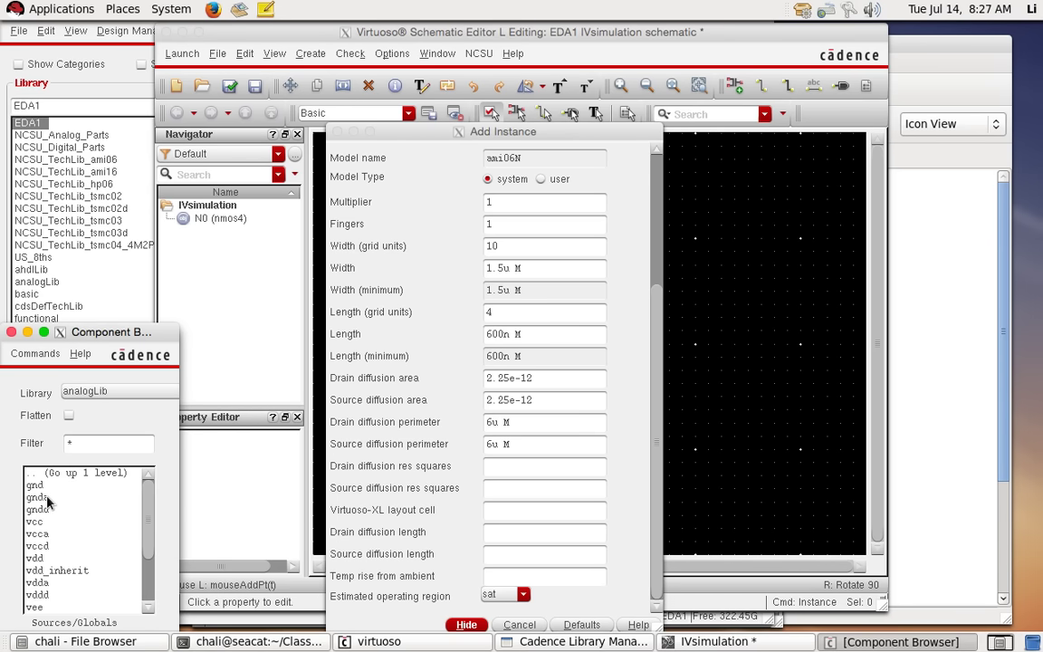
pyautogui.click(36, 485)
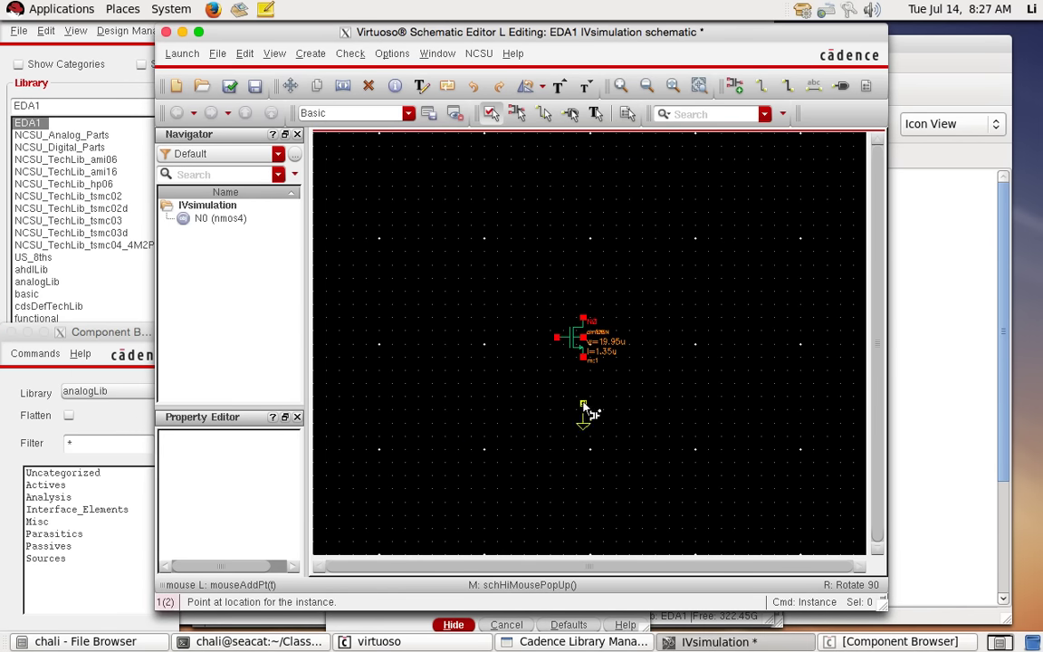
pyautogui.click(584, 409)
pyautogui.press('Escape')
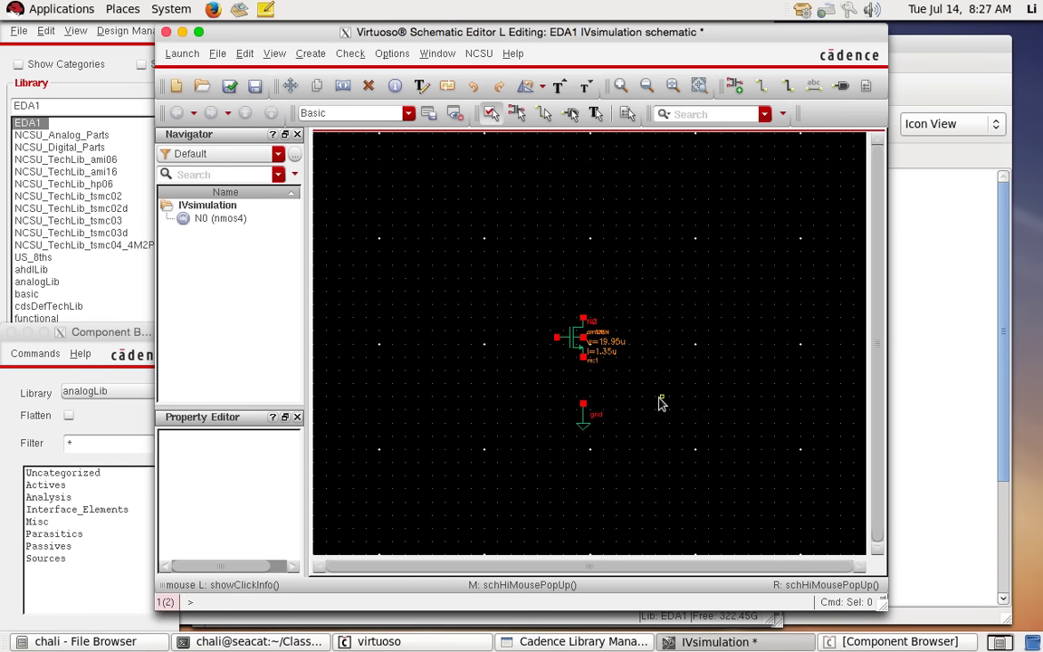
pyautogui.press('i')
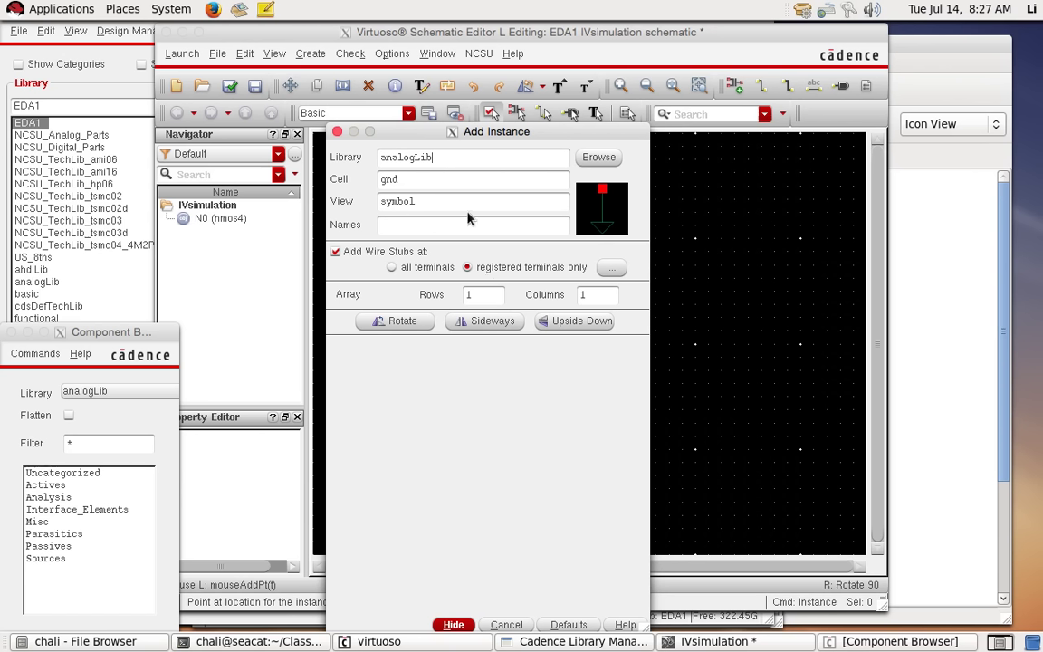
# Step: Place a vdc source V0 with DC voltage VGS left of the transistor
pyautogui.doubleClick(436, 183)
pyautogui.write('vdc')
pyautogui.press('Tab')
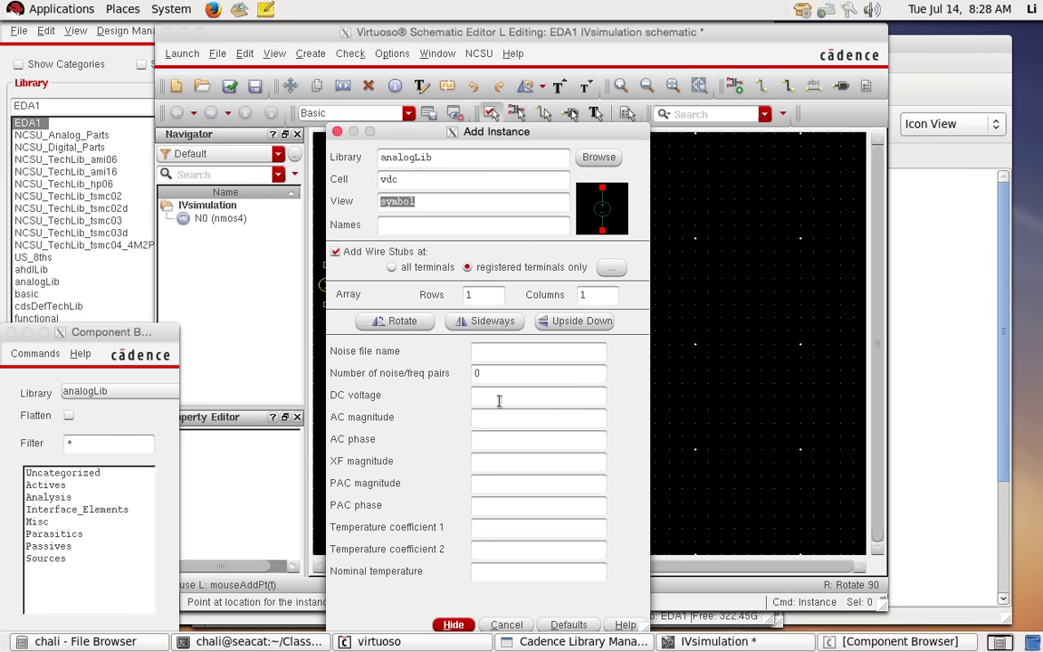
pyautogui.click(484, 392)
pyautogui.write('VGS')
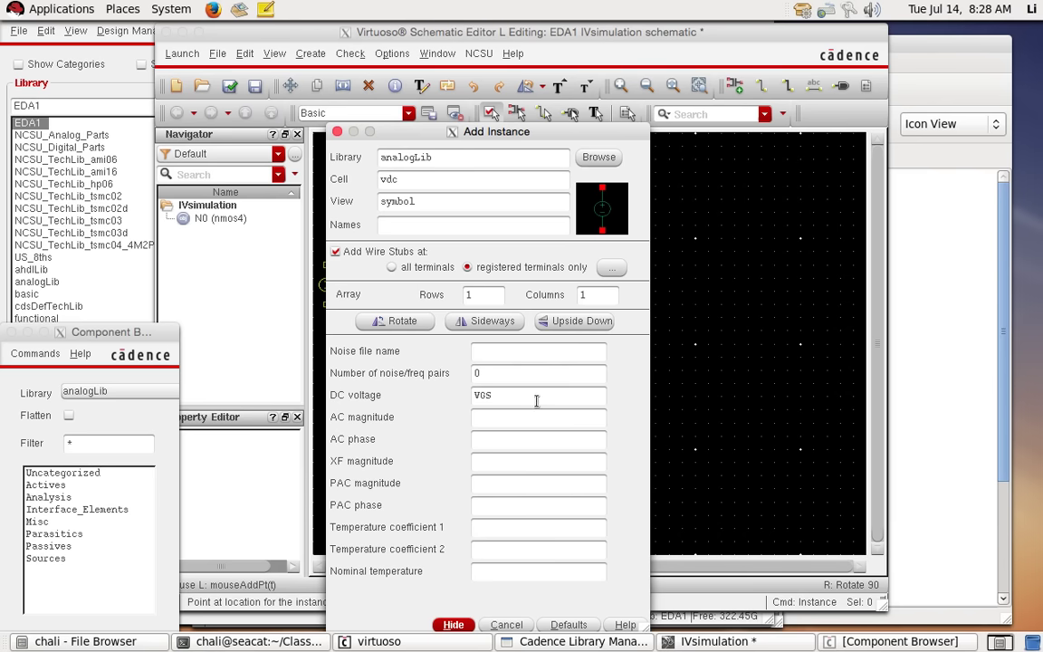
pyautogui.write('V')
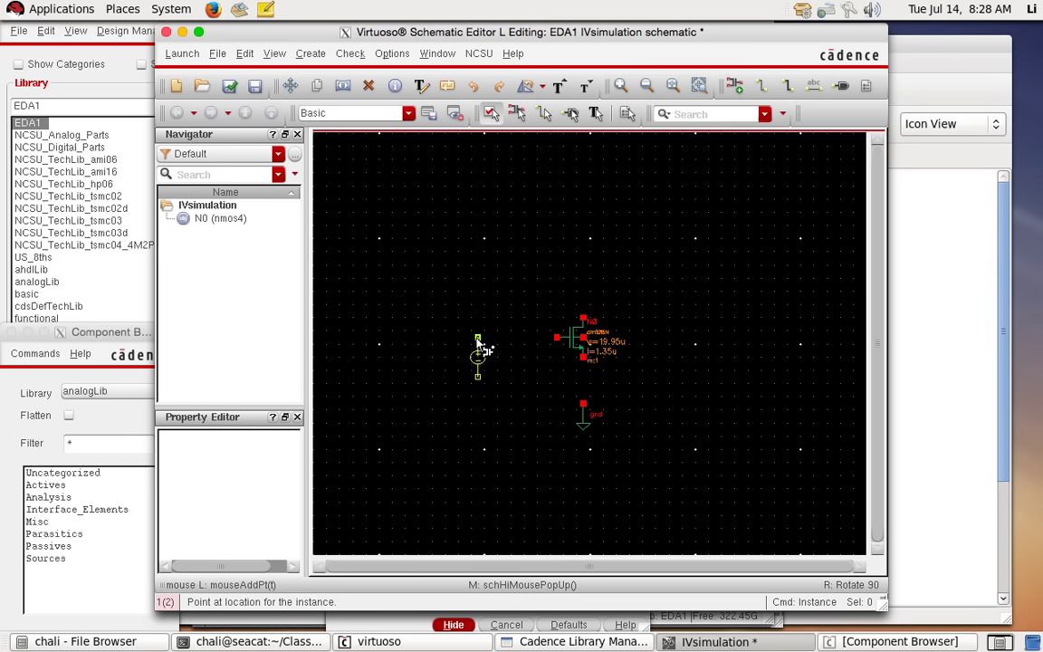
pyautogui.click(477, 351)
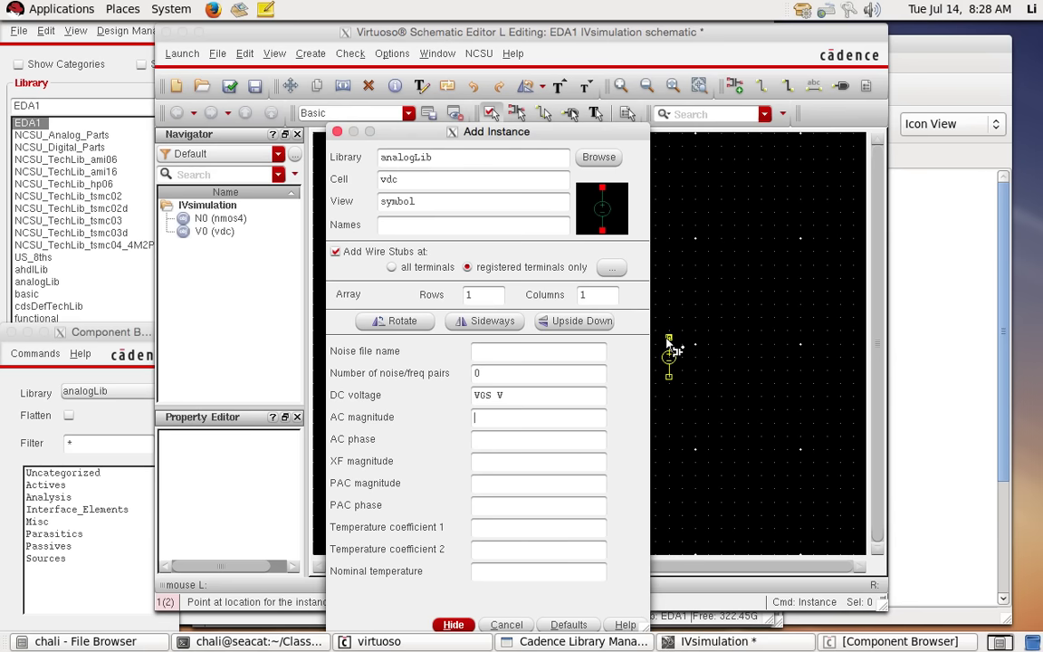
# Step: Change the DC voltage to VDS and place source V1 above right of N0
pyautogui.click(532, 396)
pyautogui.press('Left')
pyautogui.press('Left')
pyautogui.press('Left')
pyautogui.press('Left')
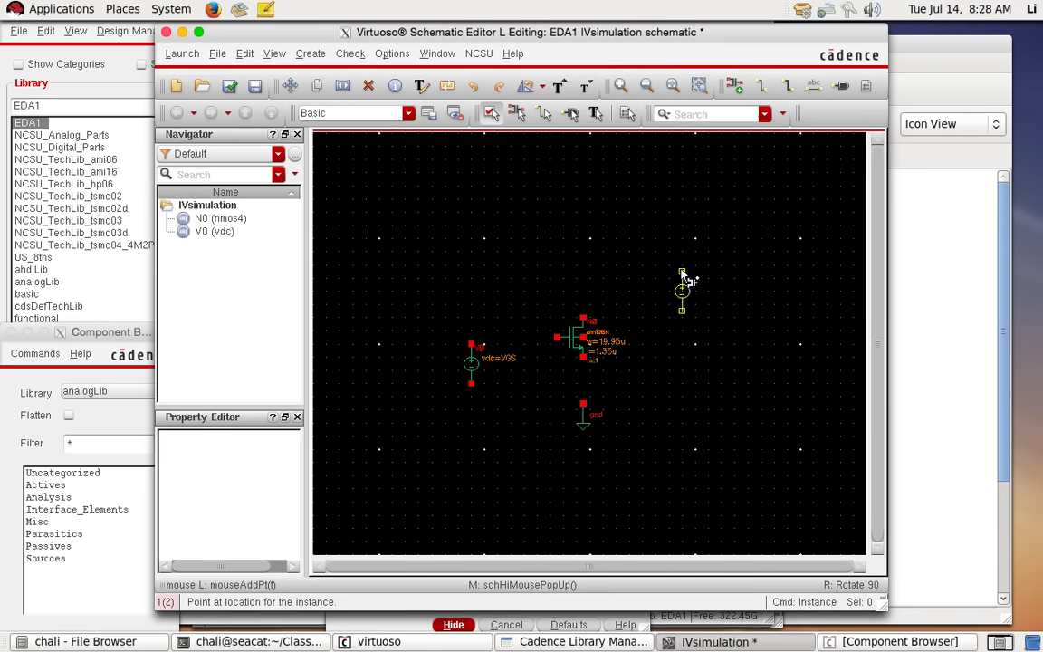
pyautogui.click(684, 273)
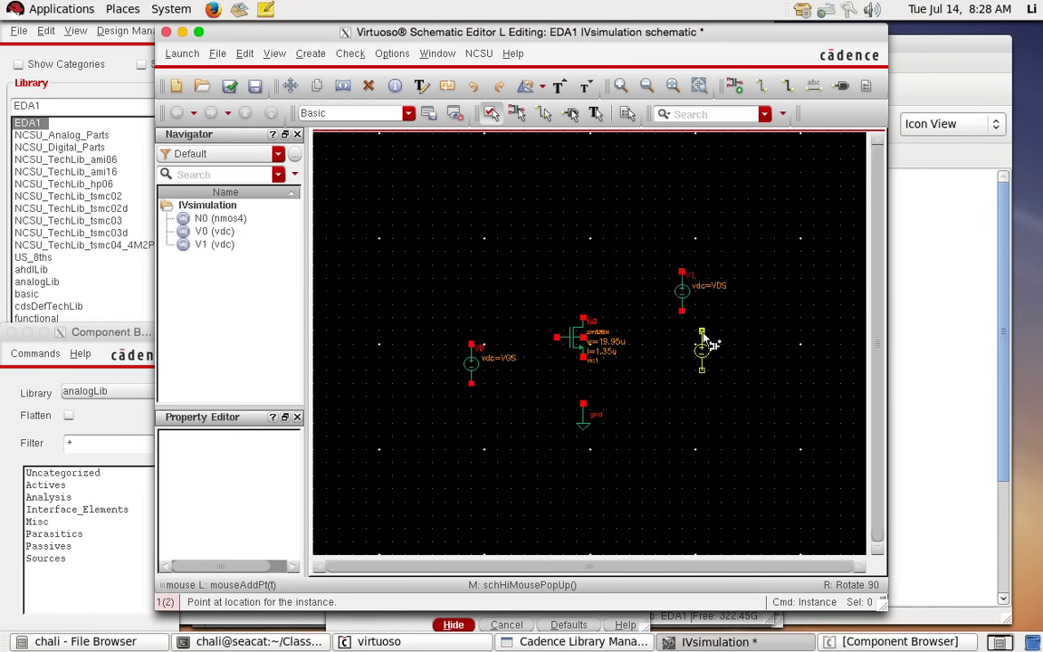
pyautogui.press('Escape')
pyautogui.keyDown('ctrl'); pyautogui.scroll(2, 705, 340); pyautogui.keyUp('ctrl')
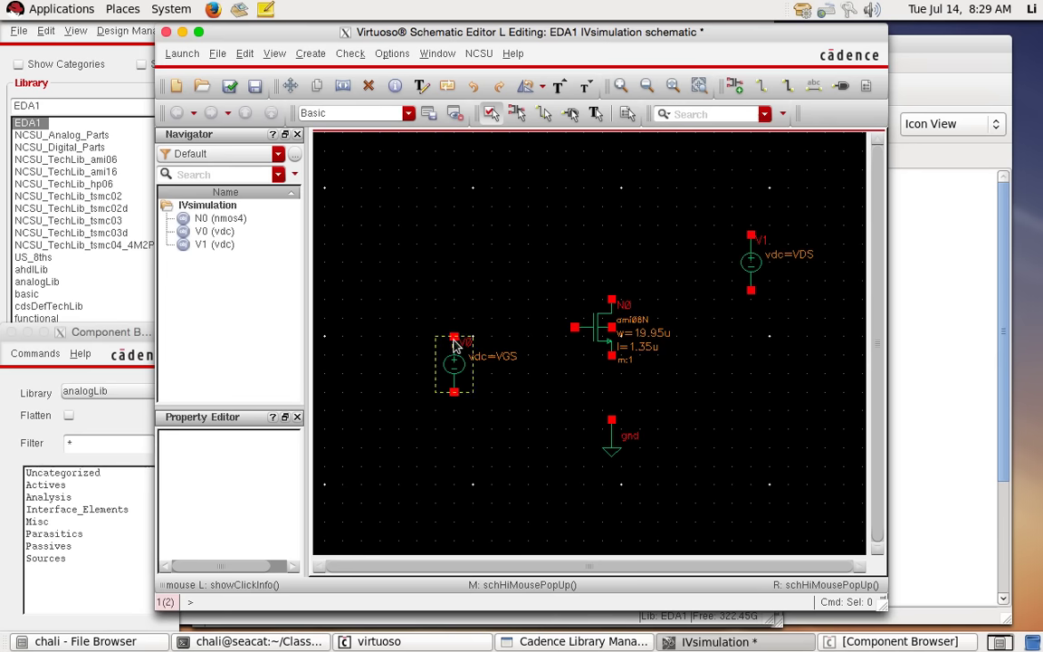
# Step: Wire V0's top terminal to N0's gate and N0's source to ground
pyautogui.press('w')
pyautogui.click(453, 337)
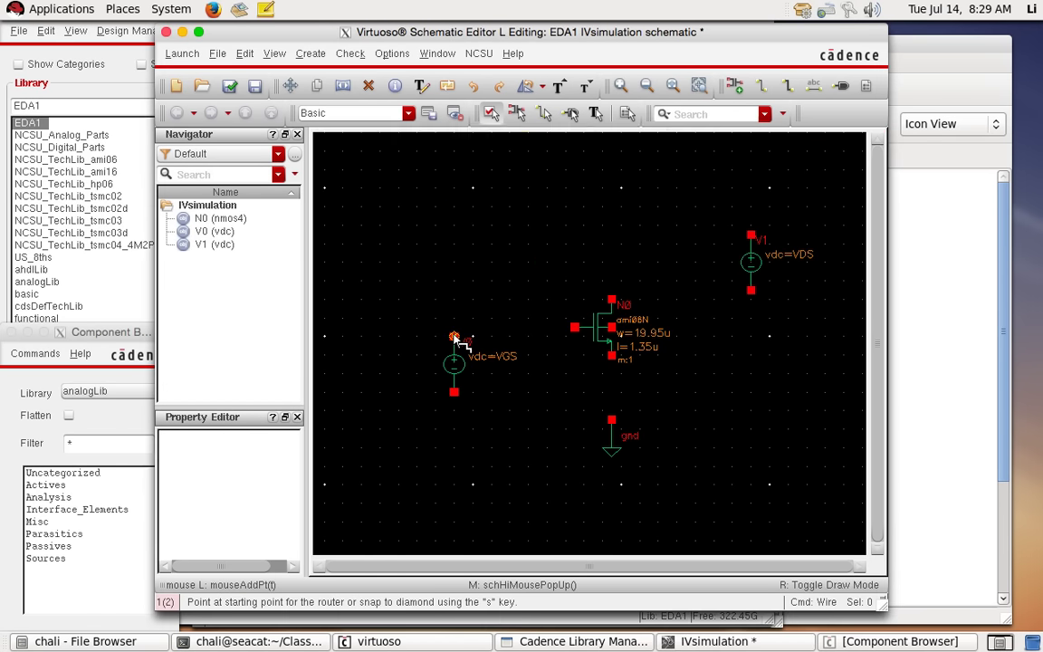
pyautogui.click(575, 328)
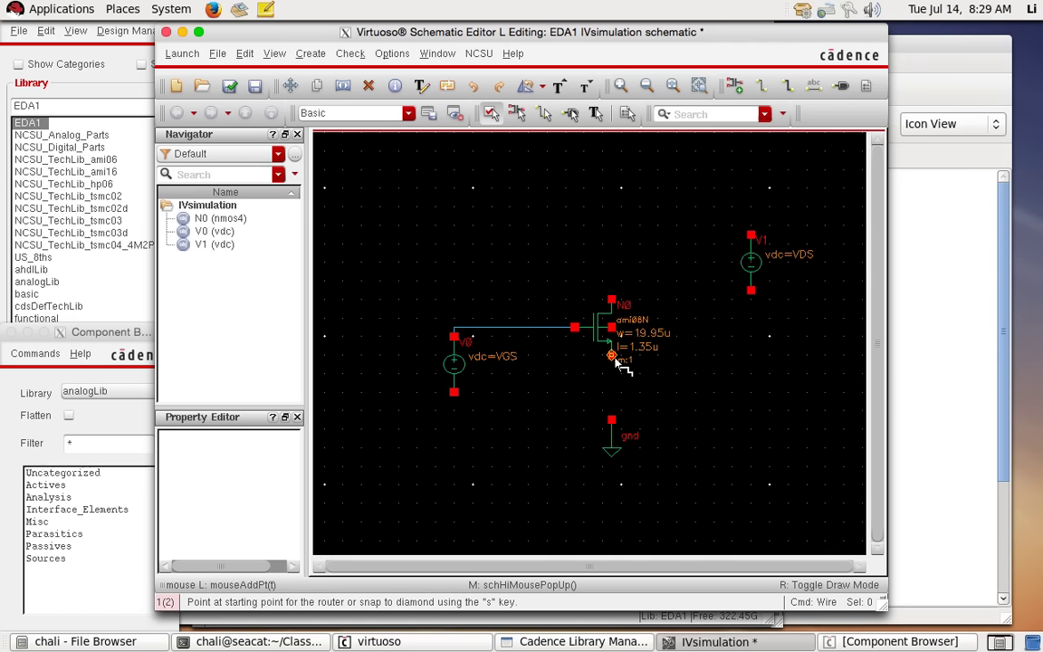
pyautogui.click(611, 420)
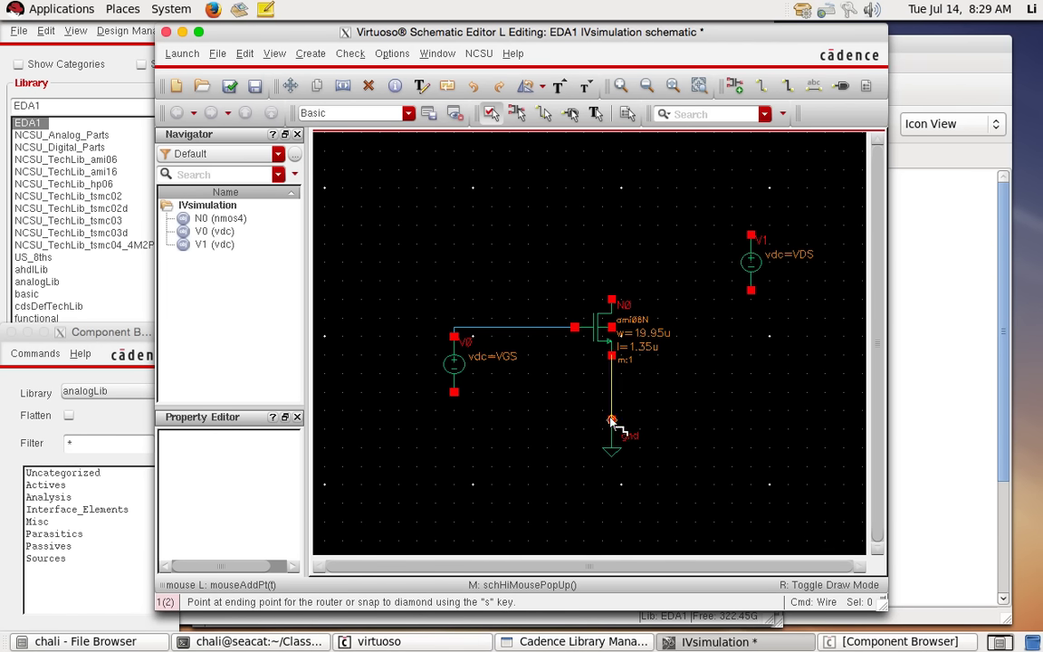
pyautogui.click(611, 420)
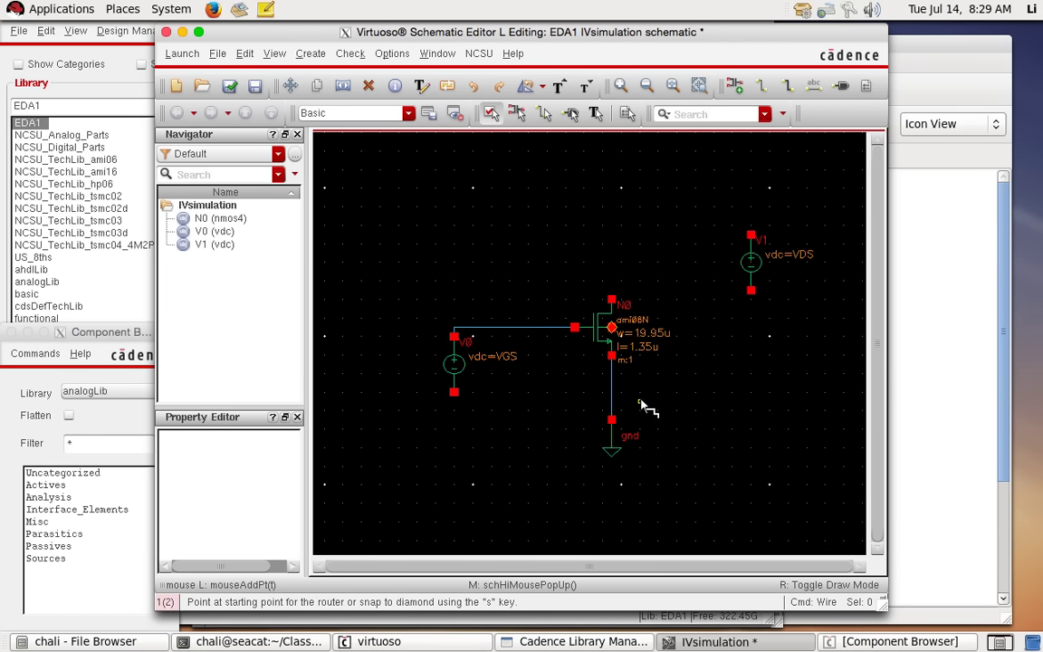
# Step: Wire V1's top terminal to the drain and V0's bottom terminal to ground
pyautogui.click(751, 237)
pyautogui.click(615, 300)
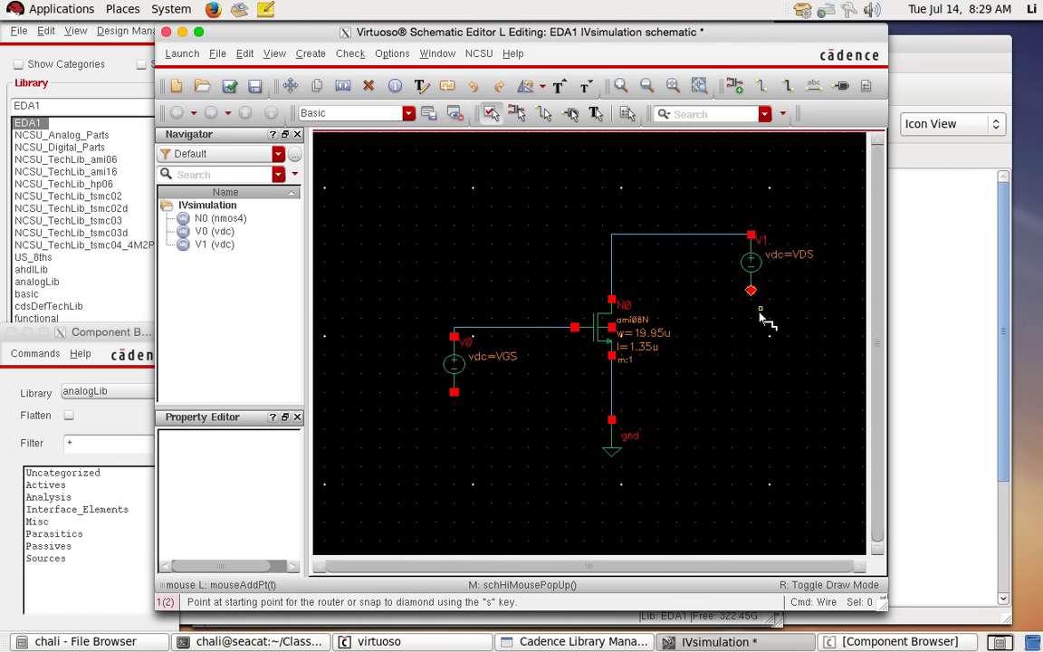
pyautogui.click(454, 392)
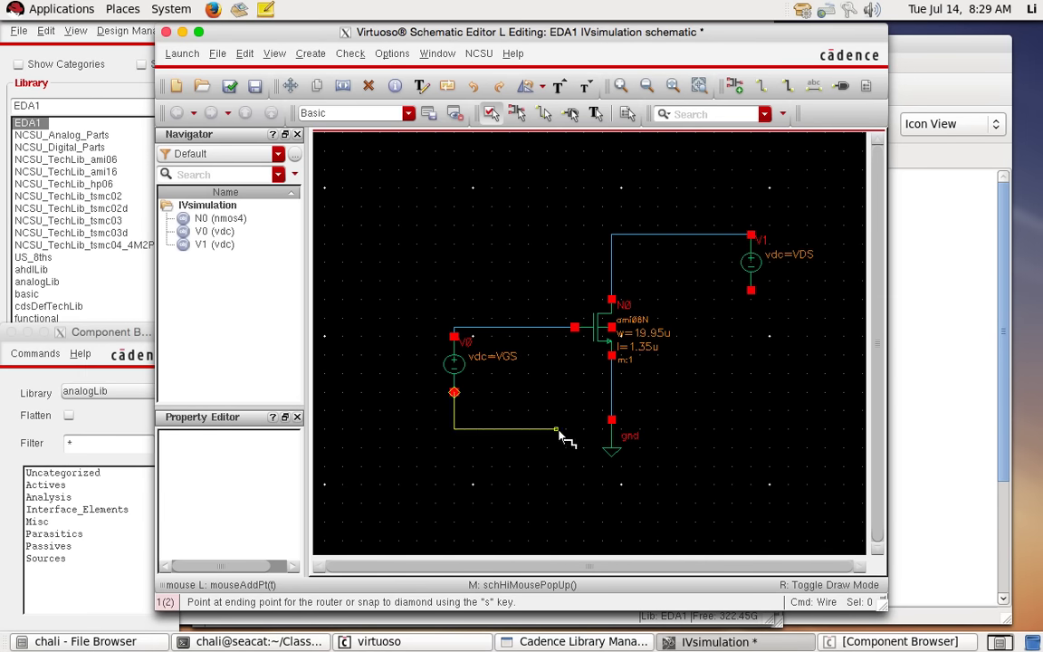
pyautogui.click(608, 421)
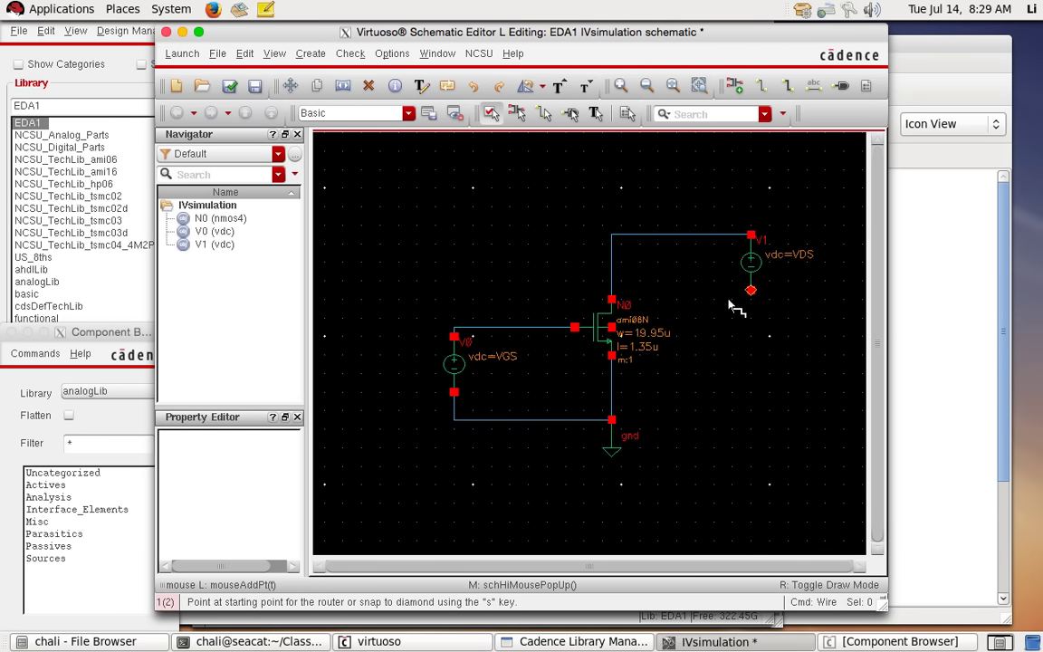
pyautogui.press('Escape')
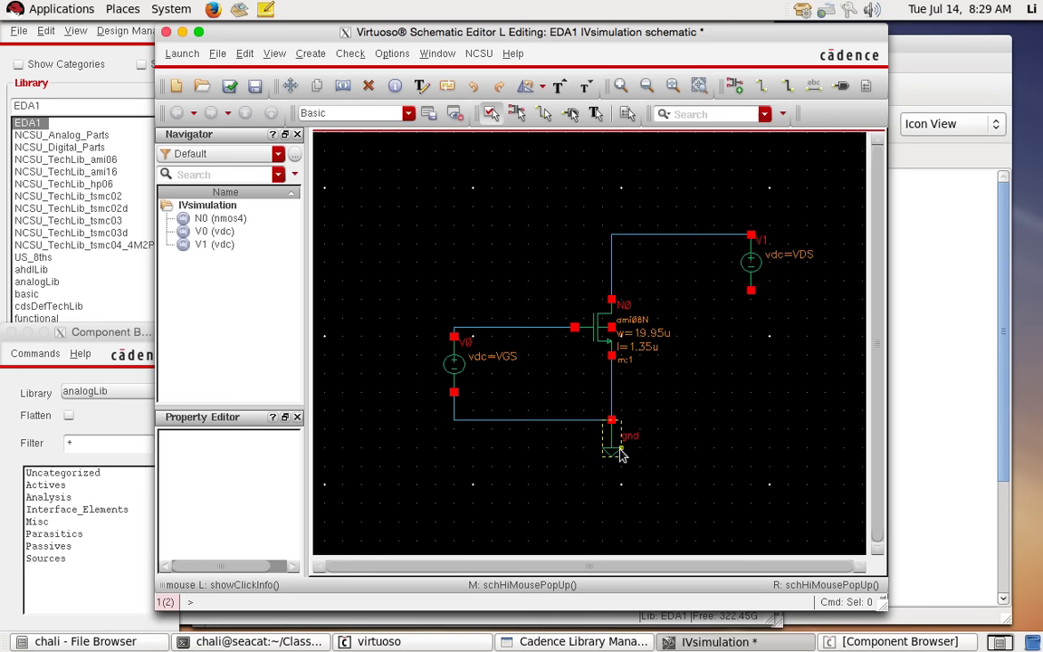
# Step: Copy the gnd symbol onto V1's bottom terminal
pyautogui.press('c')
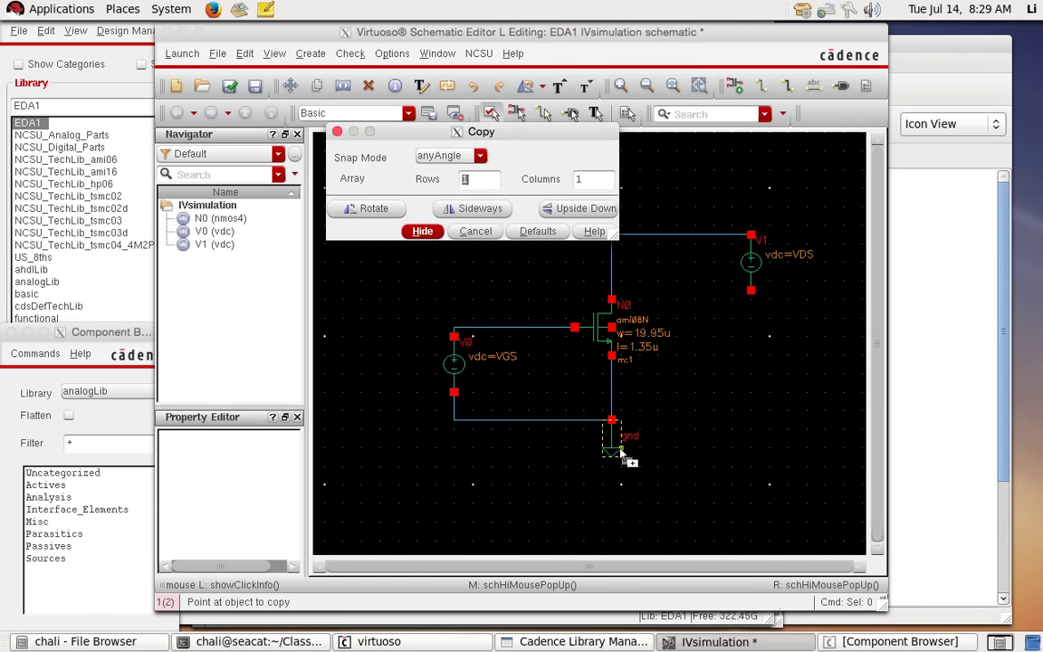
pyautogui.click(621, 453)
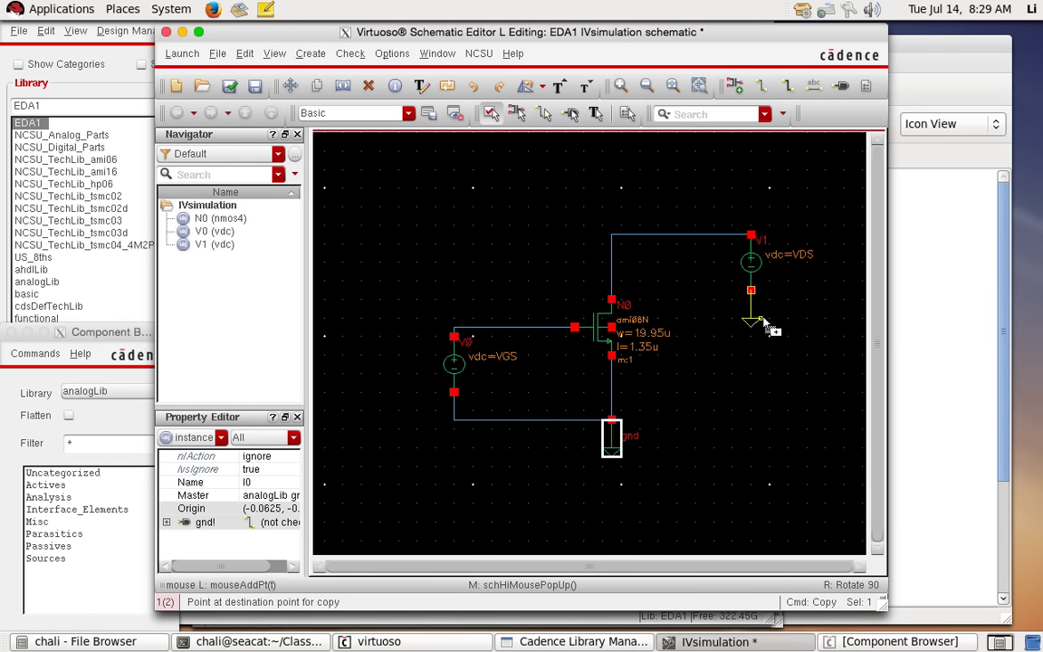
pyautogui.click(765, 328)
pyautogui.press('Escape')
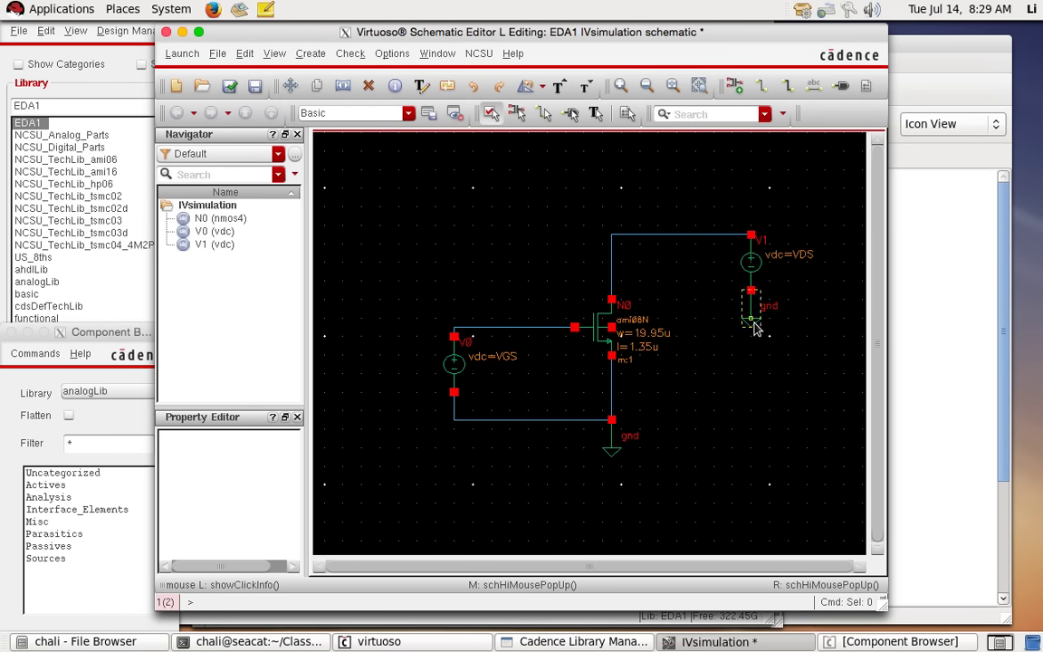
# Step: Move the new ground symbol lower below V1, then undo that move
pyautogui.press('m')
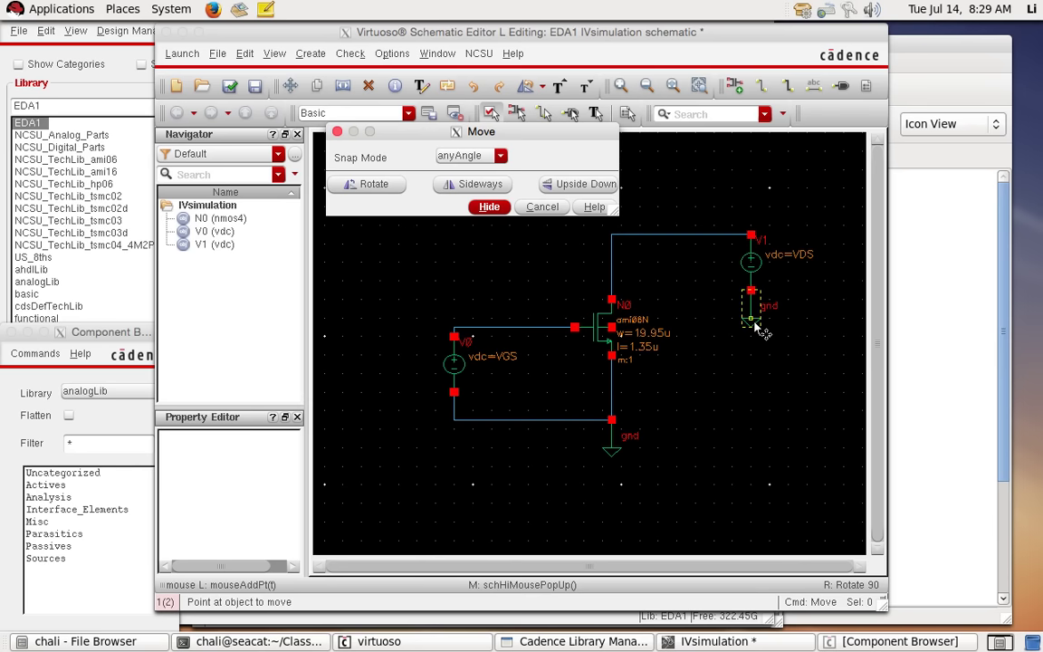
pyautogui.click(755, 329)
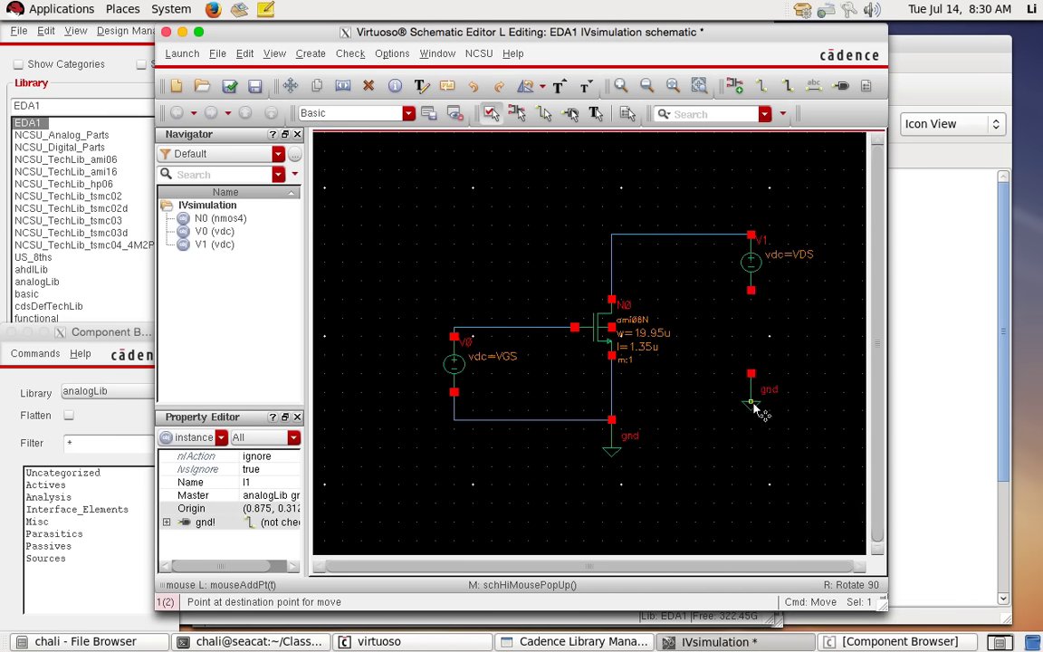
pyautogui.click(754, 409)
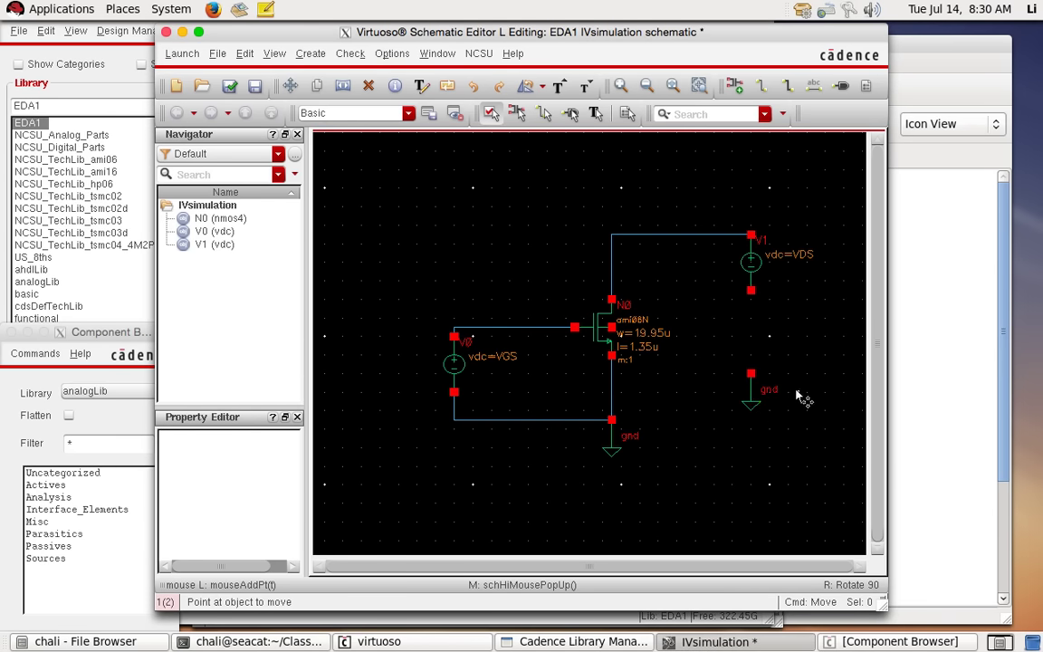
pyautogui.press('Escape')
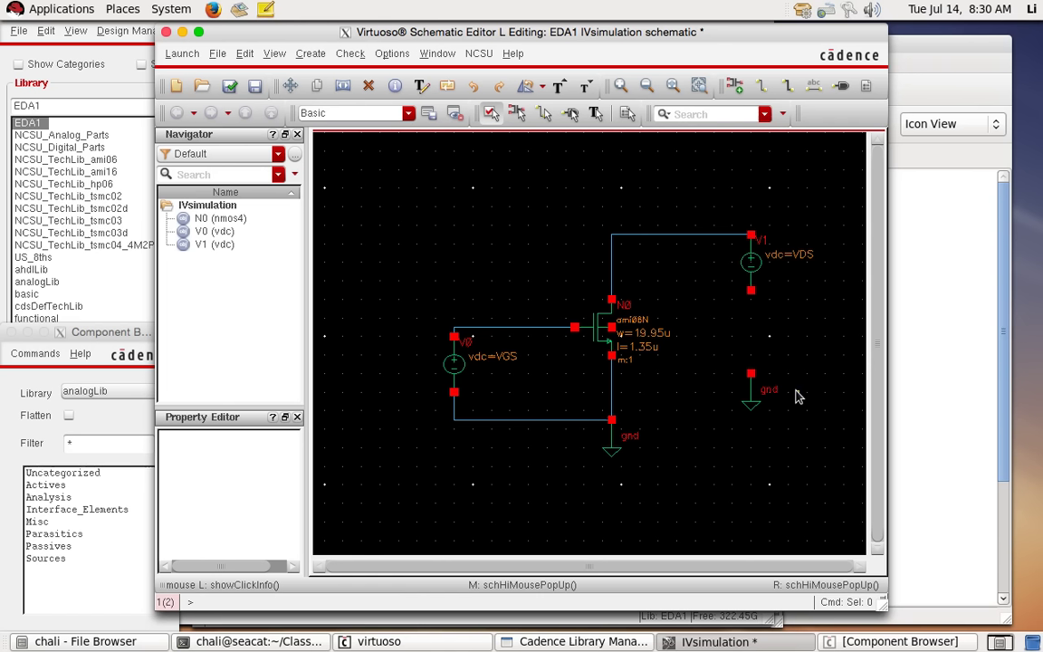
pyautogui.press('u')
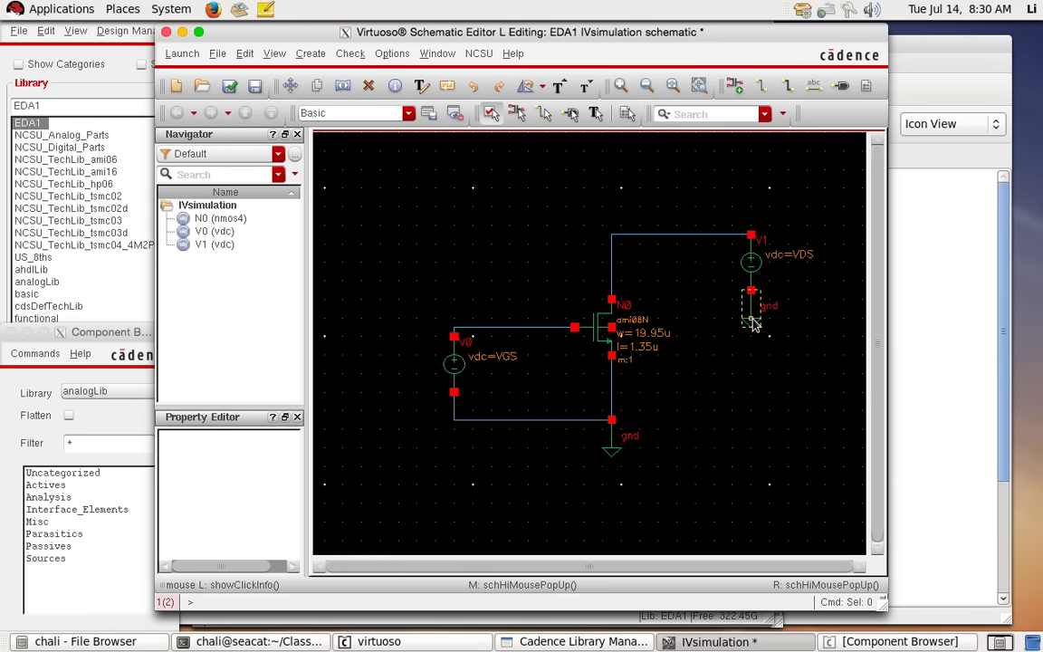
# Step: Stretch the ground under V1 downward so a wire joins it to V1's lower terminal
pyautogui.press('s')
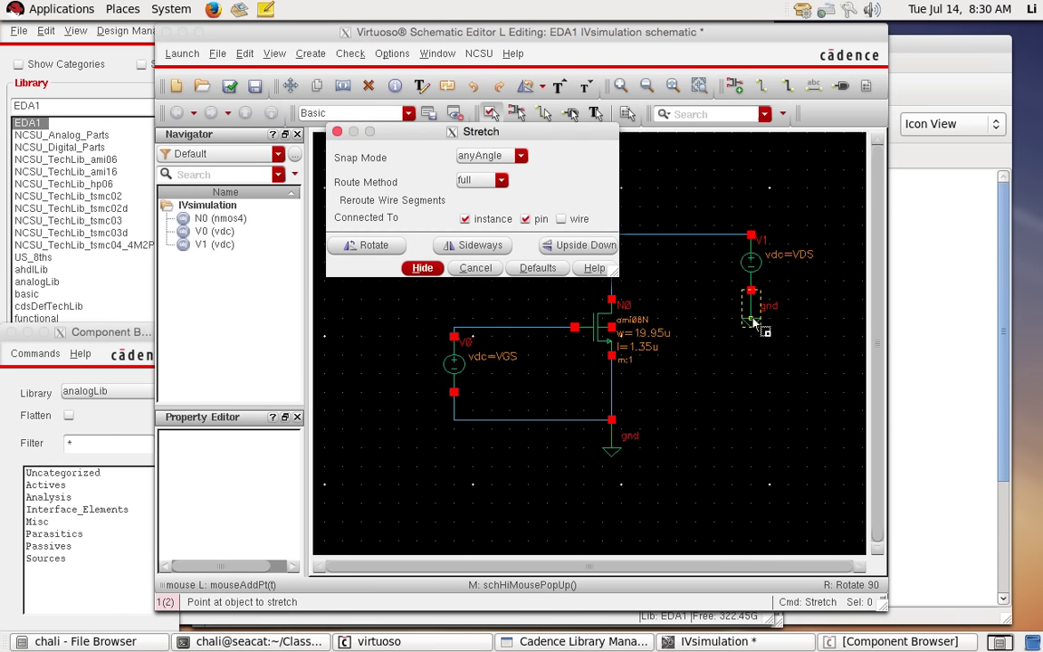
pyautogui.press('F3')
pyautogui.click(753, 324)
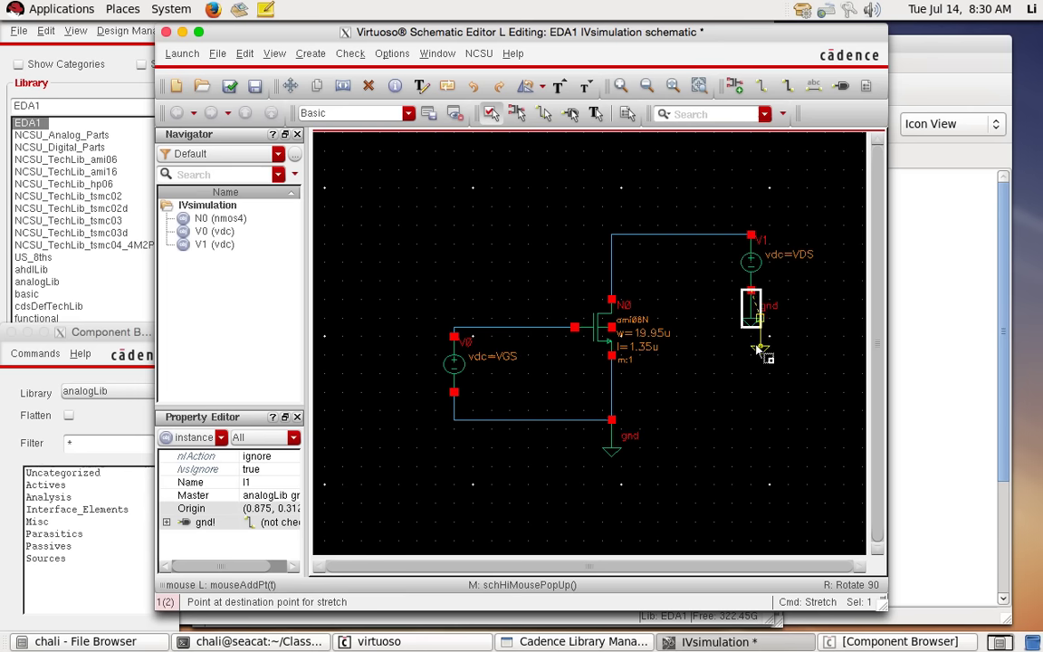
pyautogui.click(751, 398)
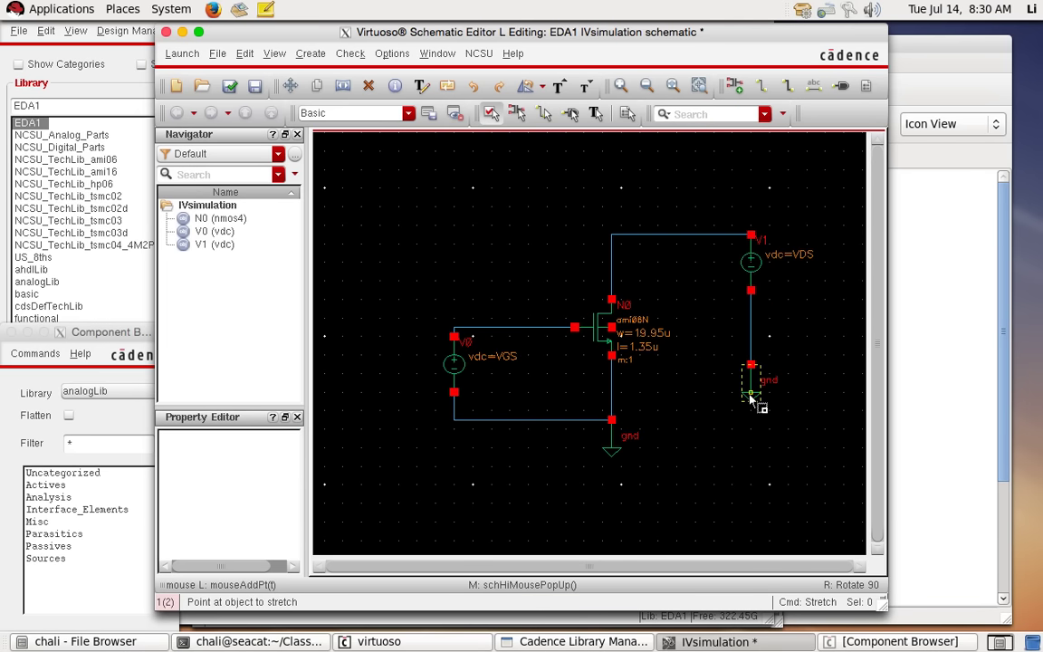
pyautogui.press('Escape')
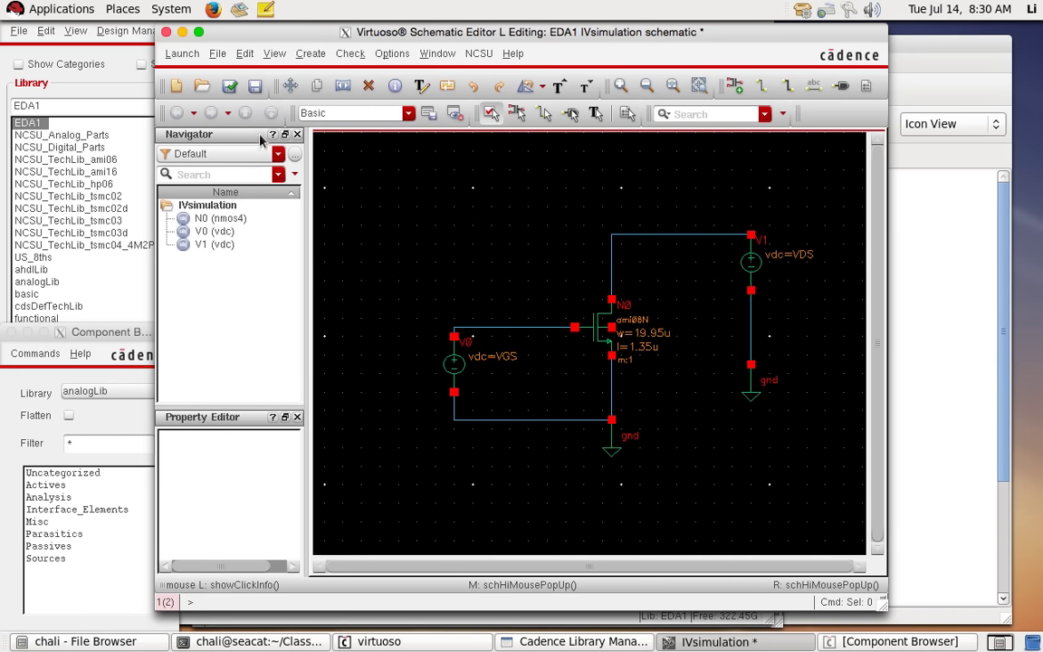
pyautogui.click(255, 88)
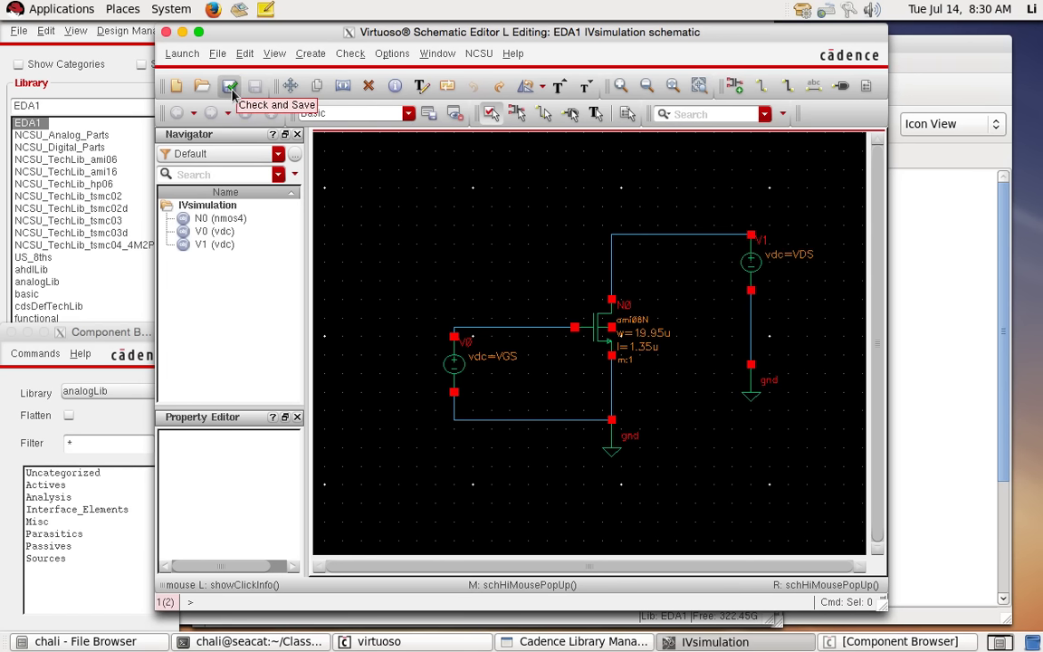
pyautogui.click(232, 90)
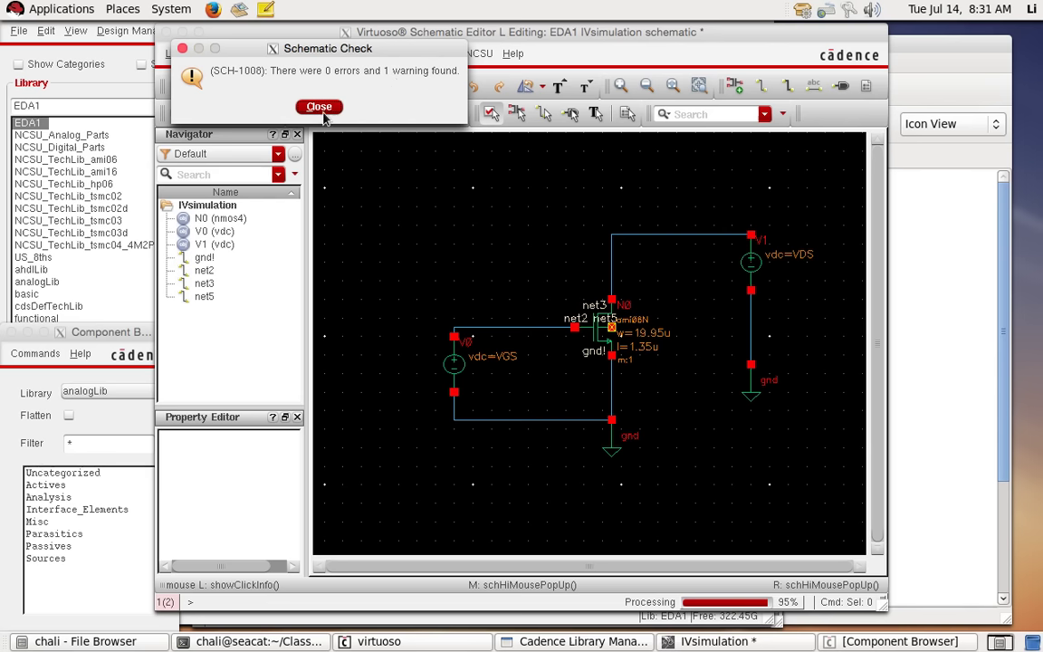
pyautogui.click(253, 625)
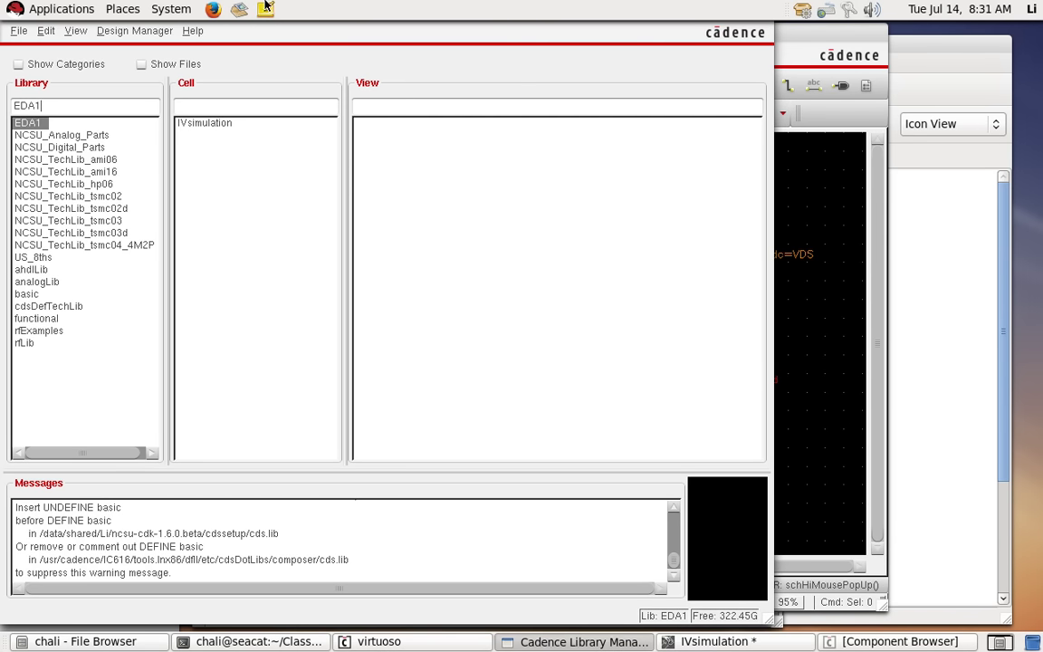
pyautogui.click(226, 9)
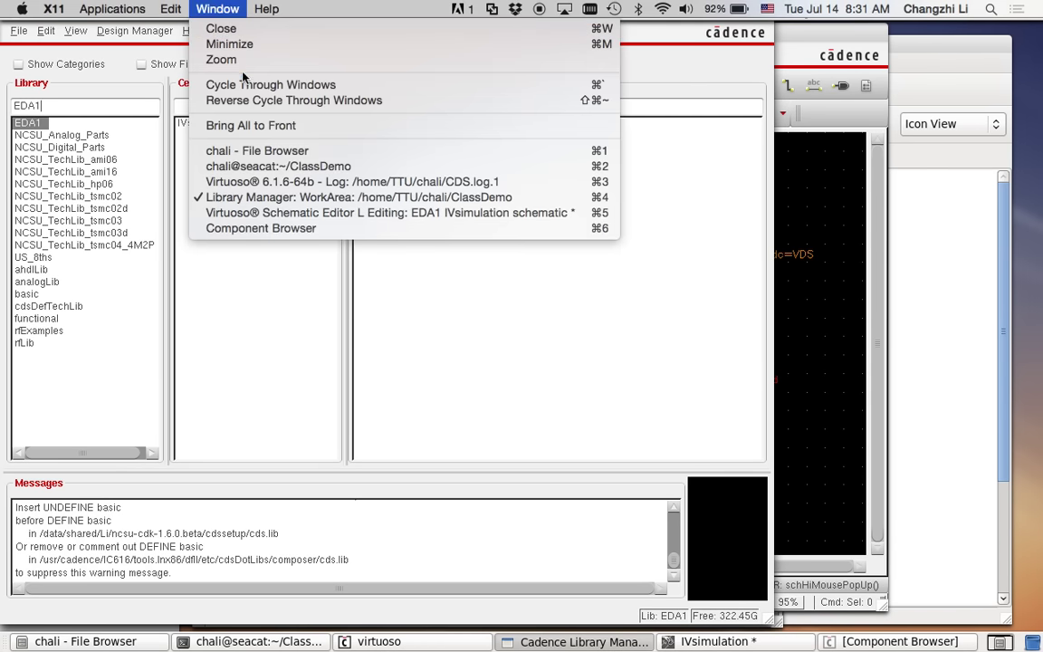
pyautogui.click(303, 184)
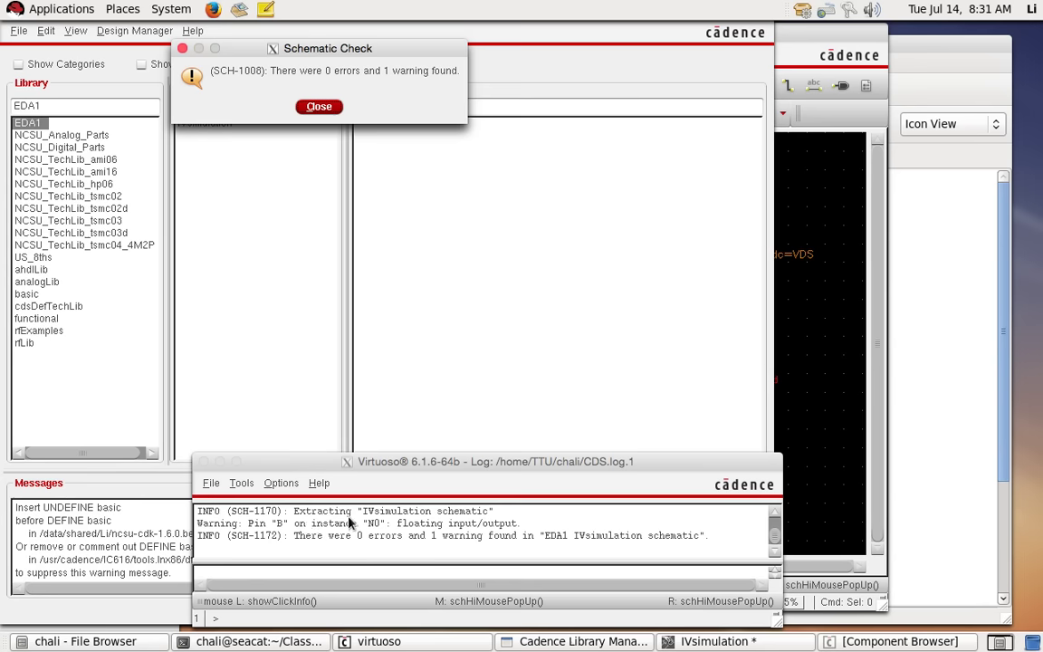
pyautogui.click(788, 412)
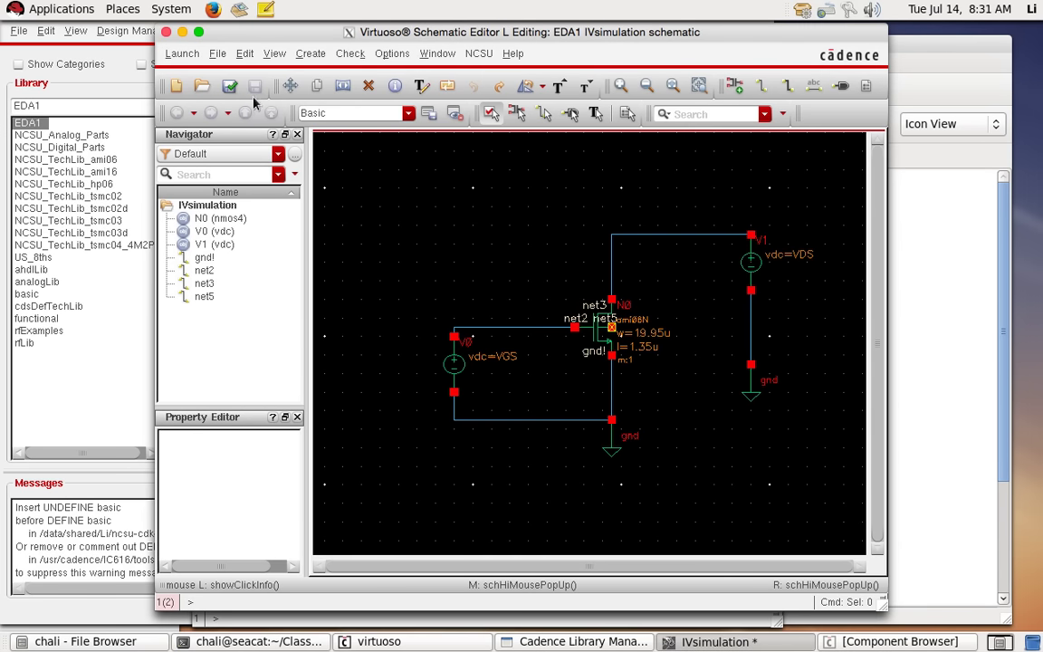
# Step: Tie N0's bulk terminal to the ground node, then Check and Save the schematic
pyautogui.press('w')
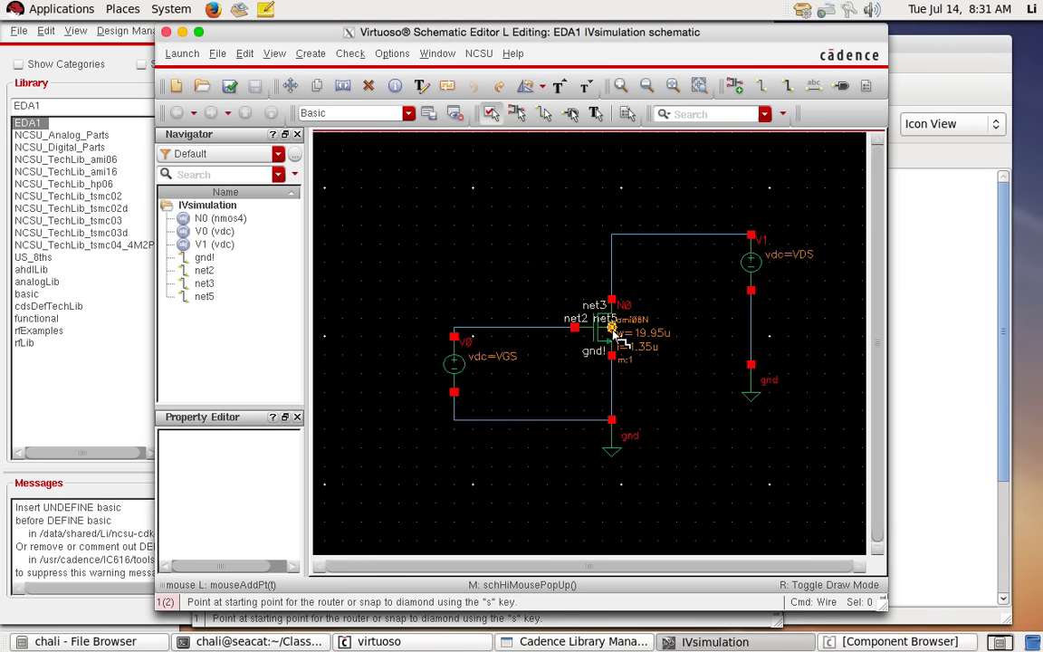
pyautogui.click(613, 331)
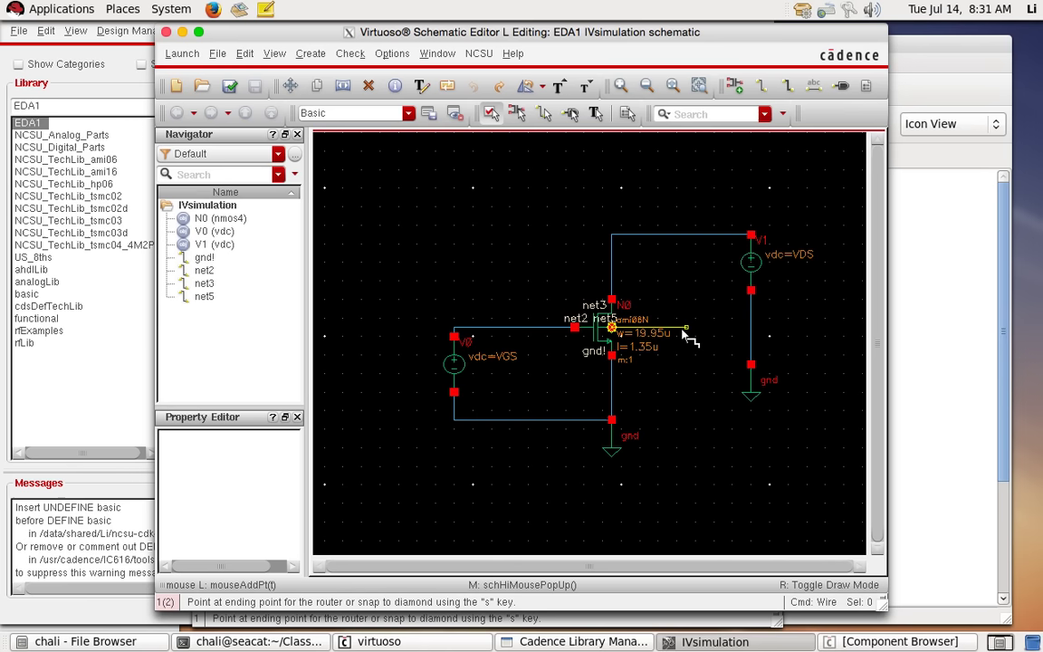
pyautogui.click(686, 331)
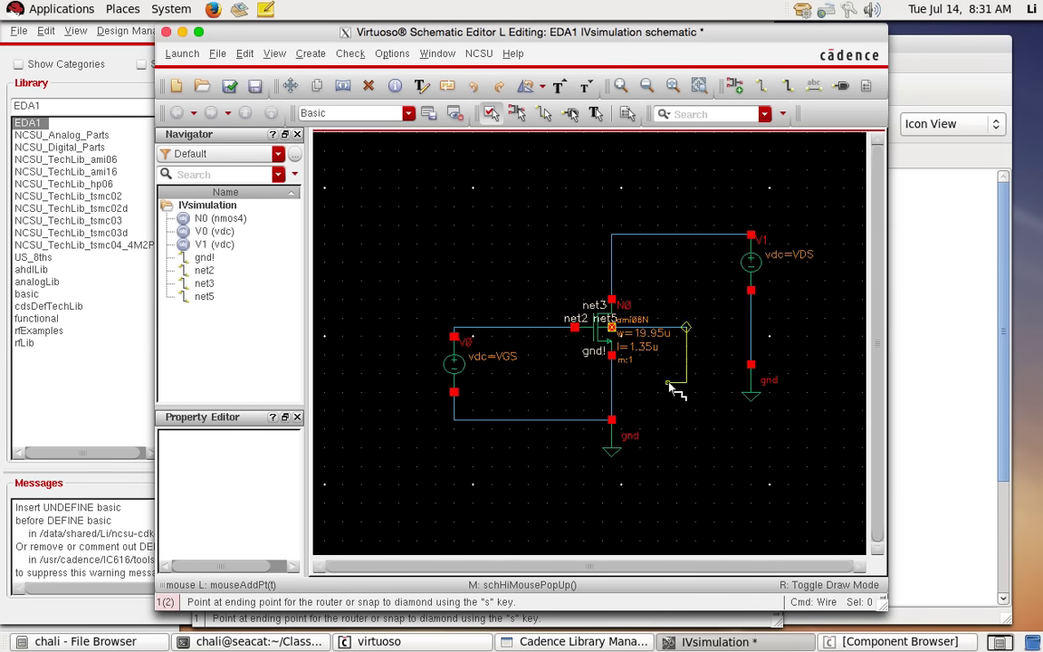
pyautogui.click(616, 427)
pyautogui.press('Escape')
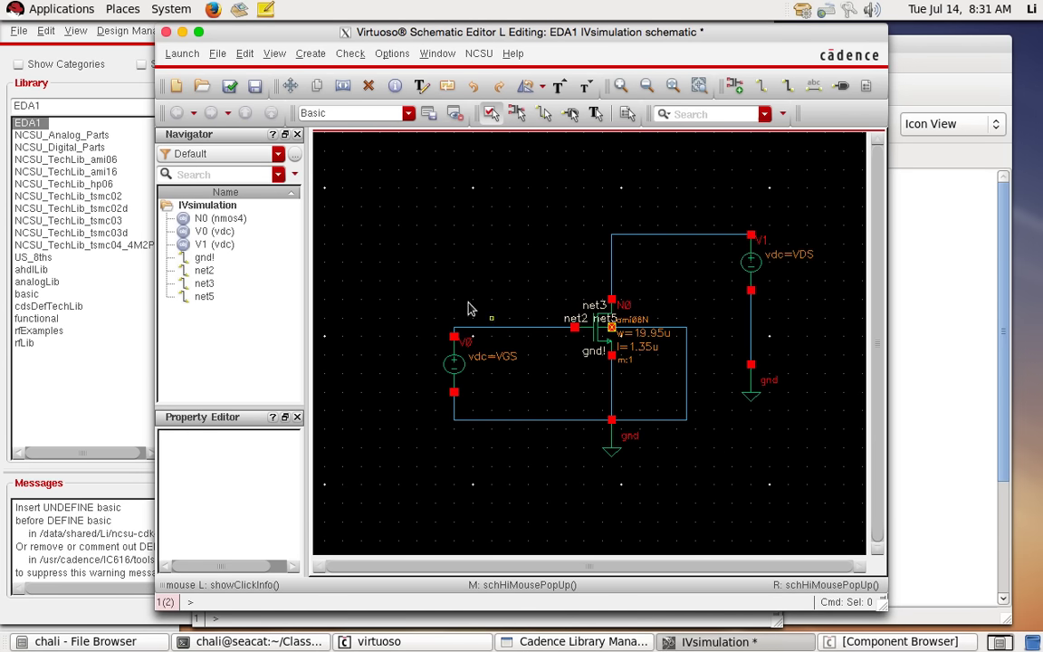
pyautogui.click(231, 91)
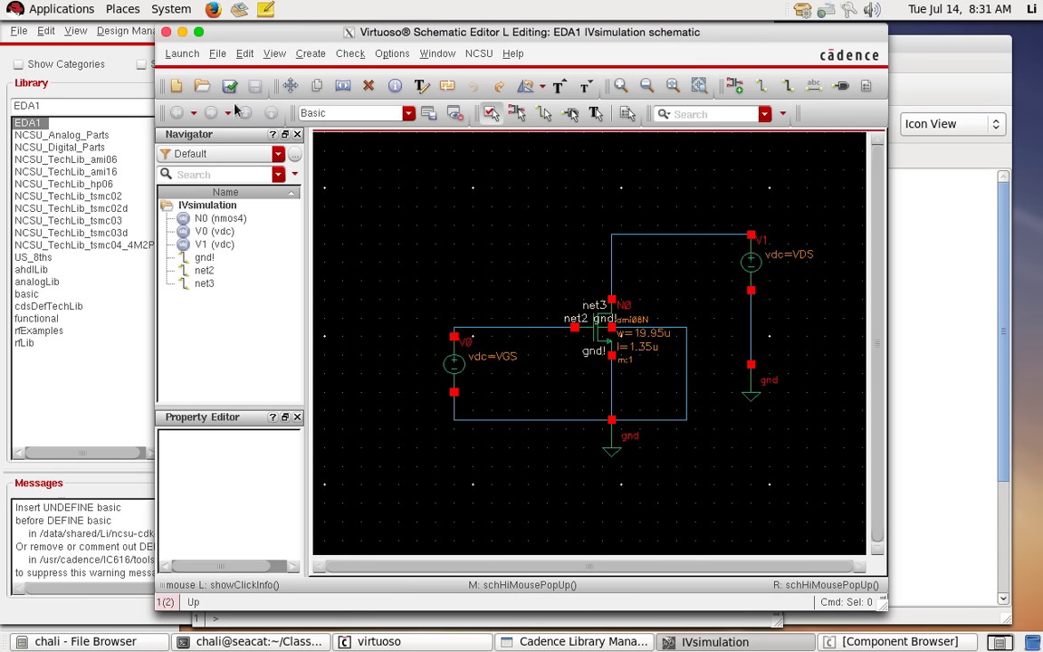
pyautogui.click(183, 54)
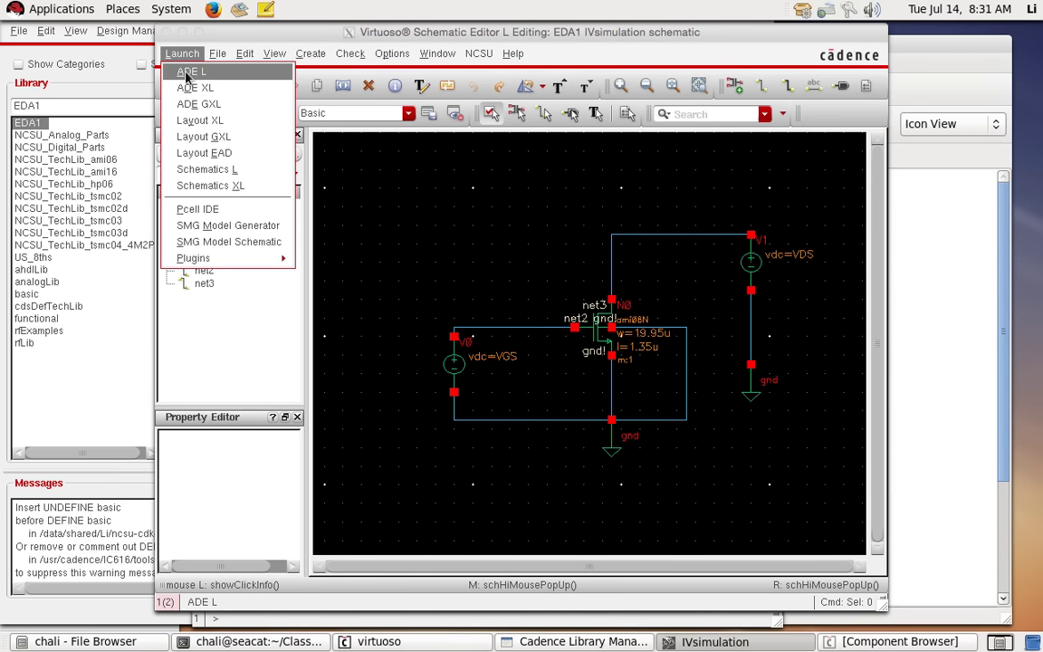
# Step: Launch ADE L for the IVsimulation schematic, accepting the XL licence prompt
pyautogui.click(189, 72)
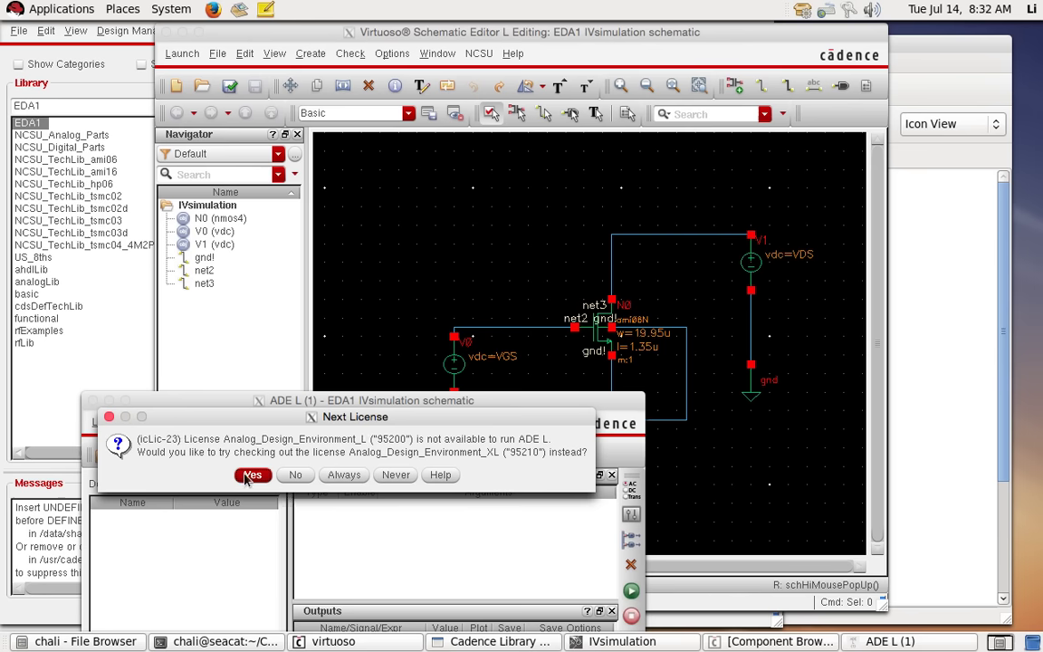
pyautogui.click(255, 475)
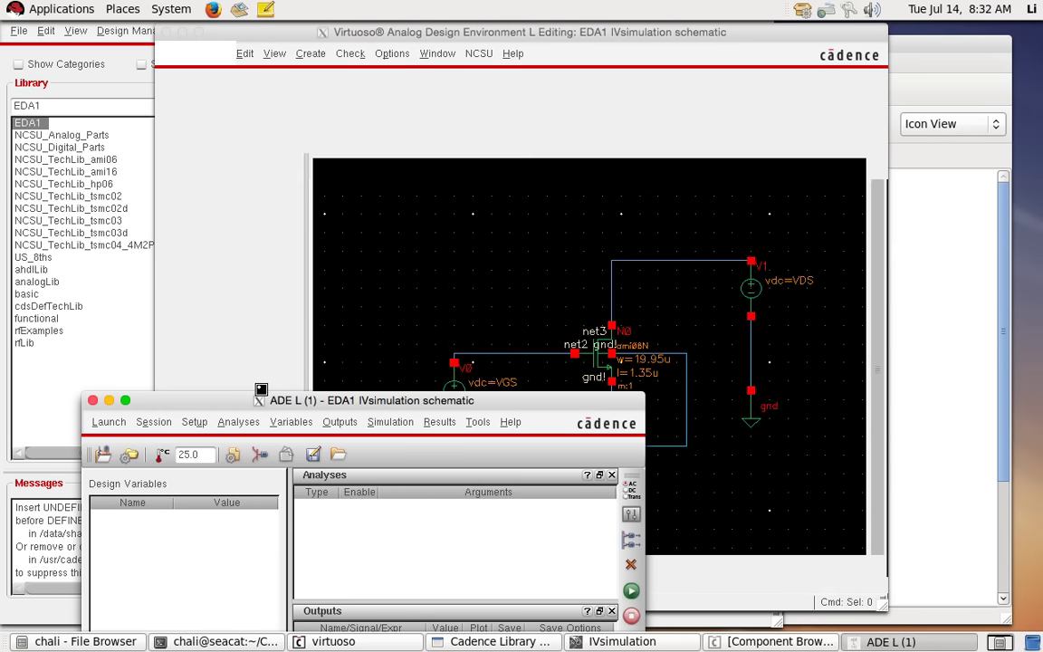
pyautogui.moveTo(233, 407); pyautogui.dragTo(289, 239)
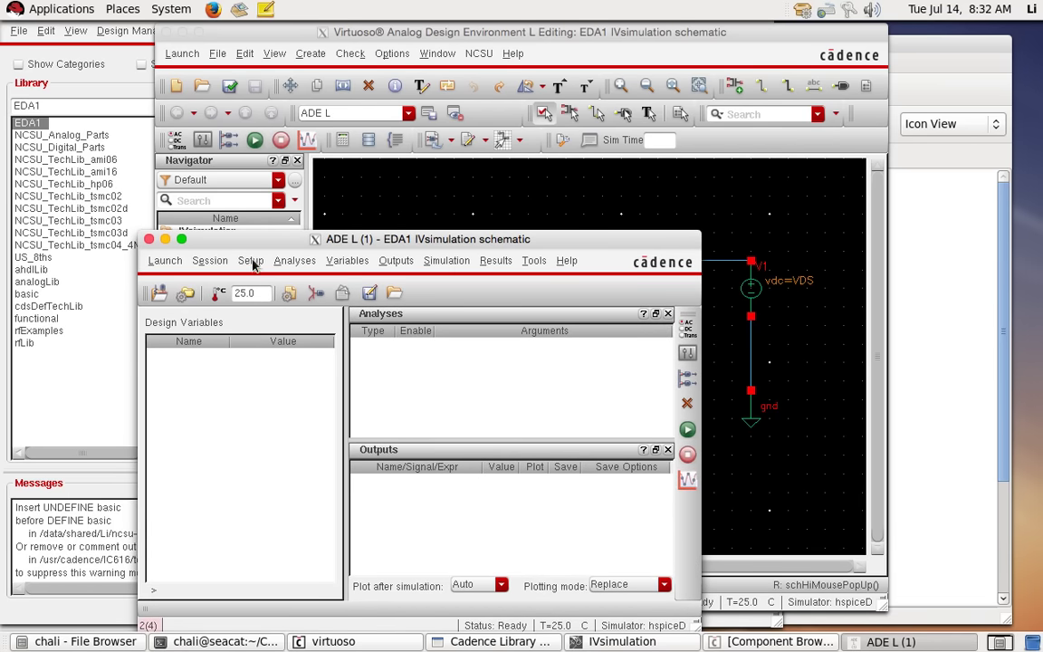
# Step: Select spectre as the simulator under Setup > Simulator/Directory/Host
pyautogui.click(252, 261)
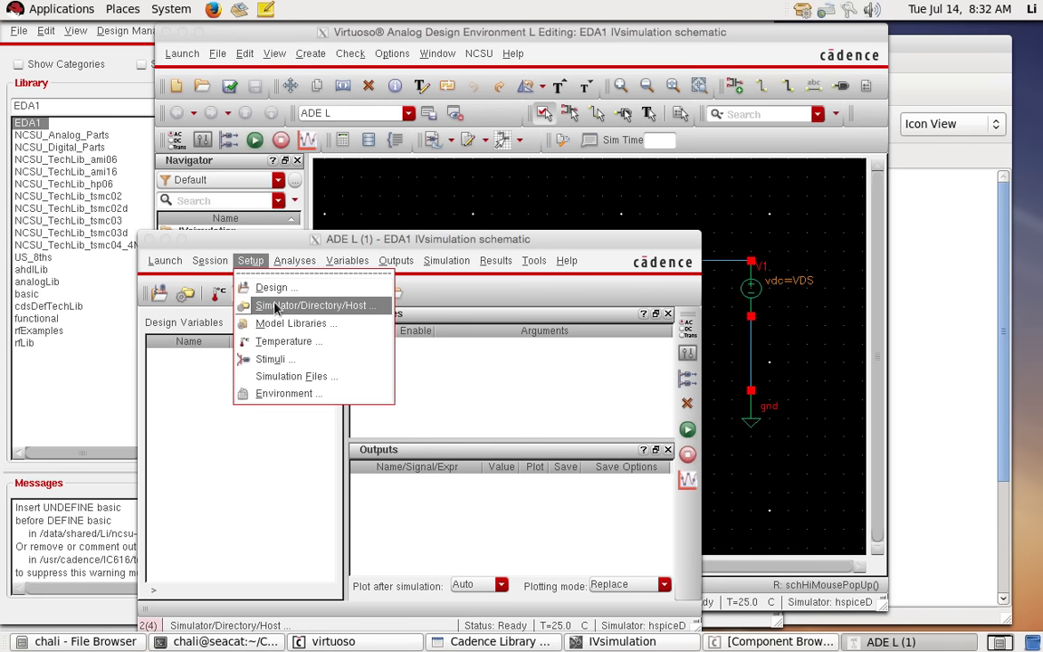
pyautogui.click(276, 308)
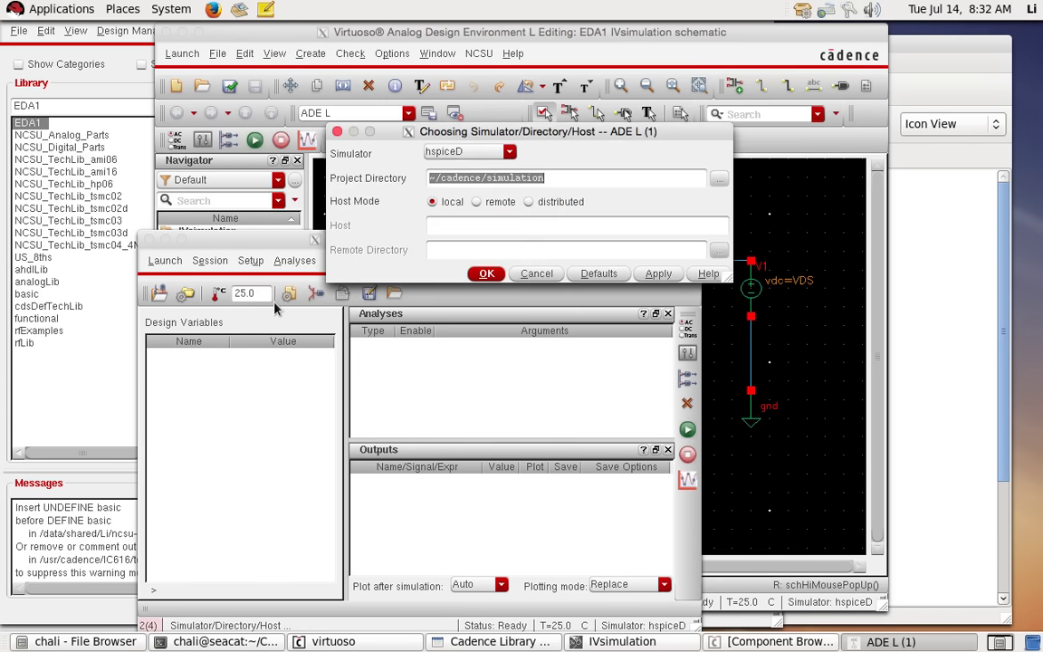
pyautogui.click(489, 155)
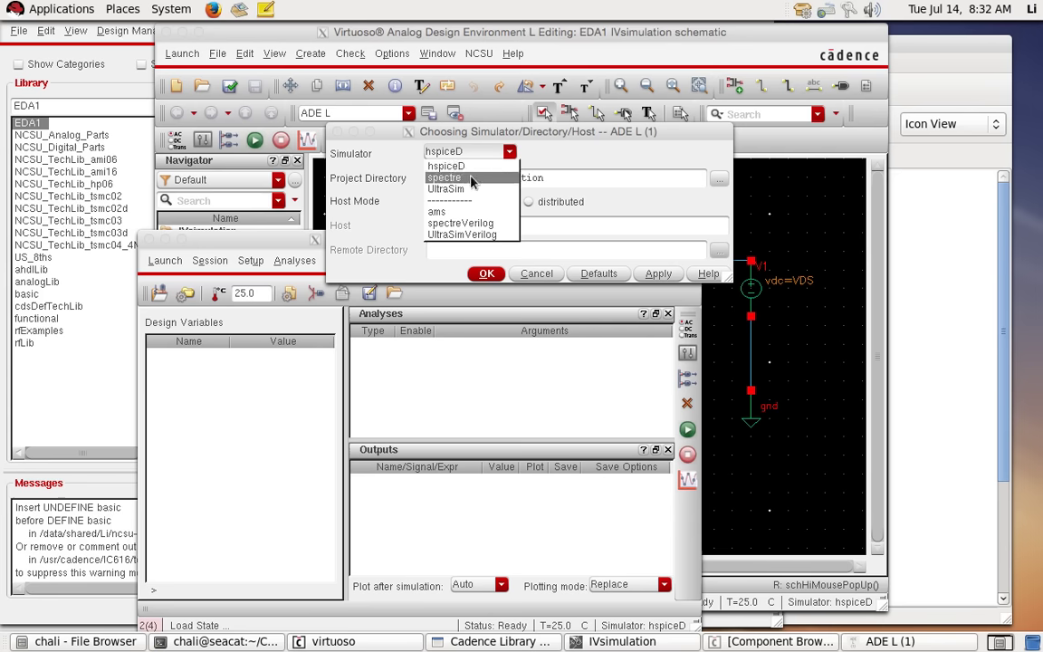
pyautogui.click(470, 179)
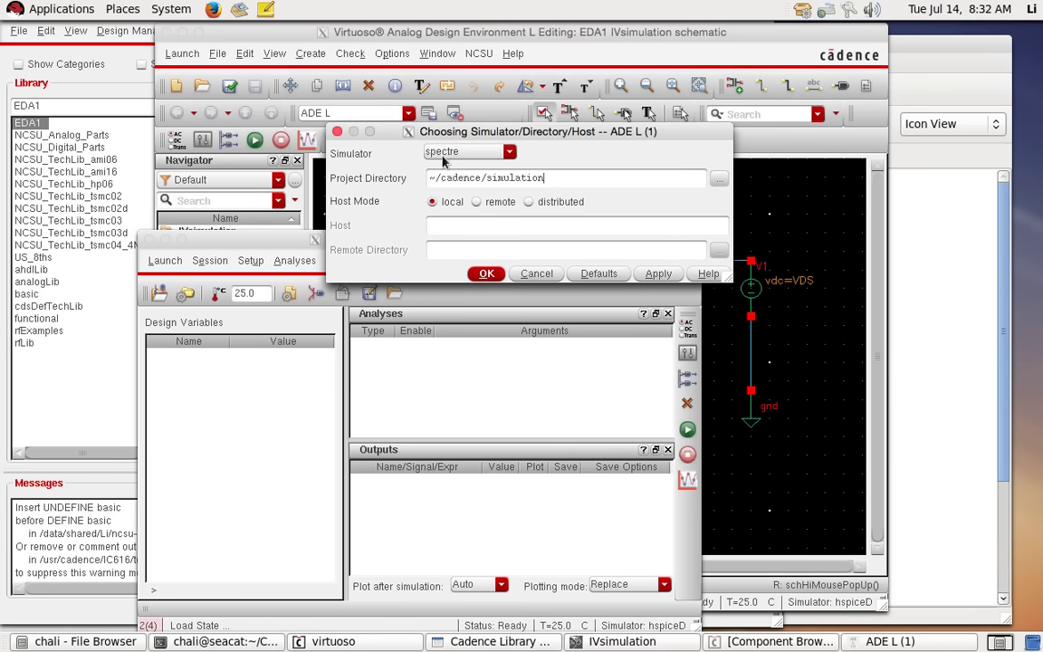
pyautogui.click(487, 275)
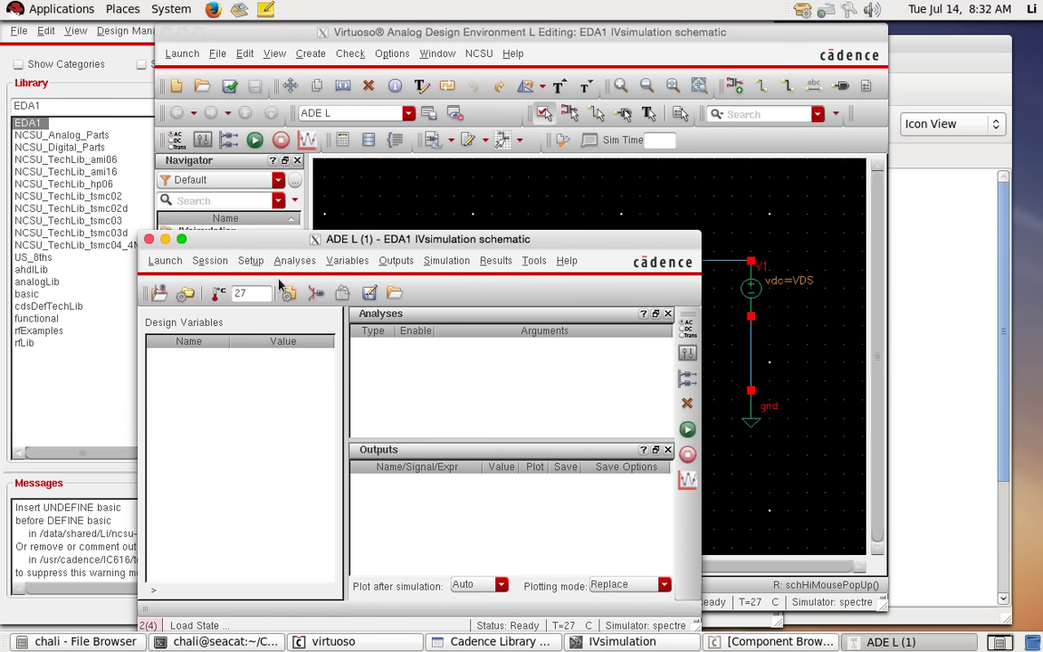
# Step: Add a model file entry in Model Library Setup and browse into the ClassDemo folder
pyautogui.click(252, 264)
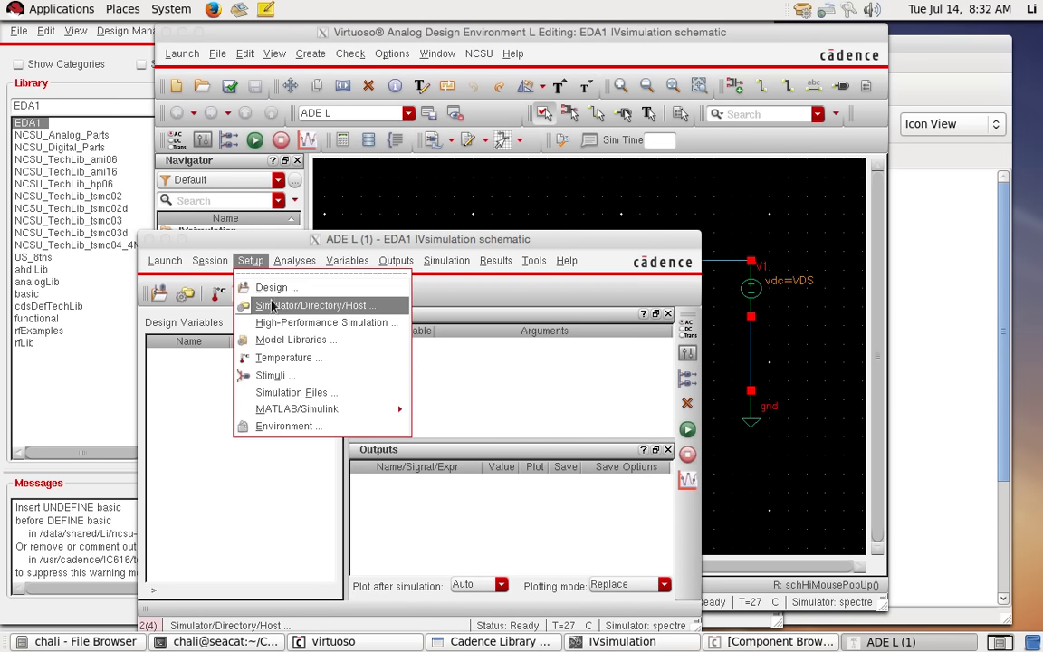
pyautogui.click(292, 342)
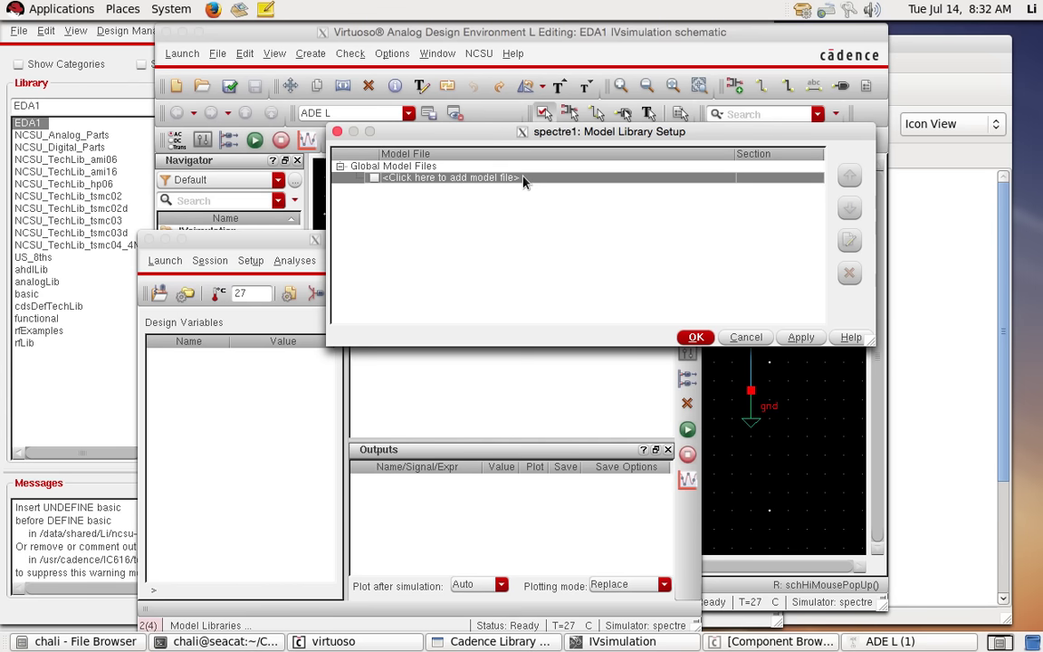
pyautogui.click(522, 179)
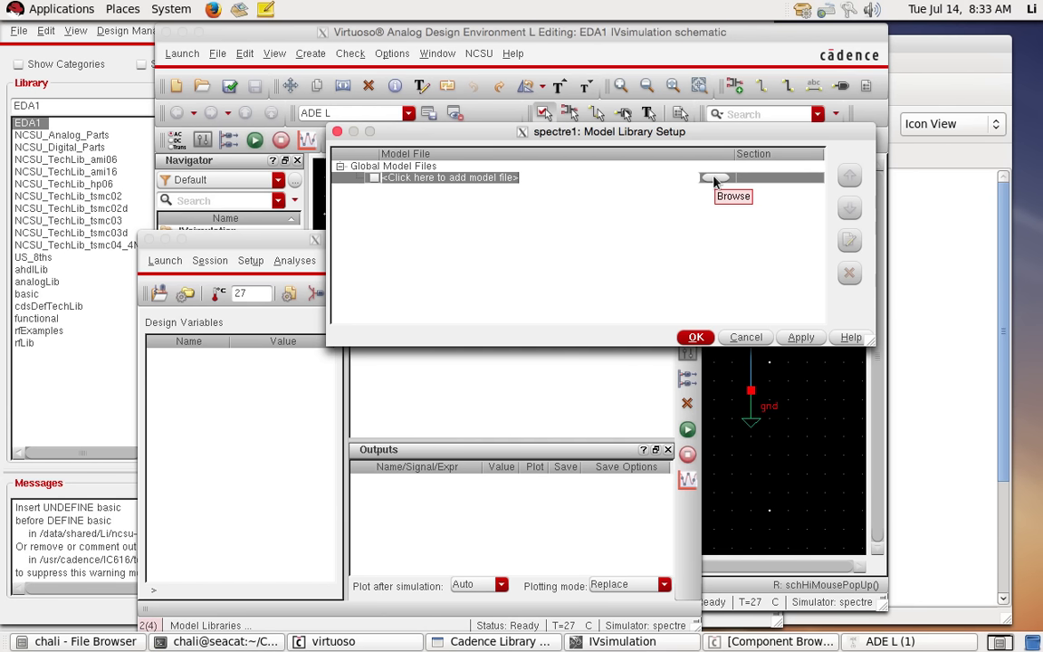
pyautogui.click(713, 179)
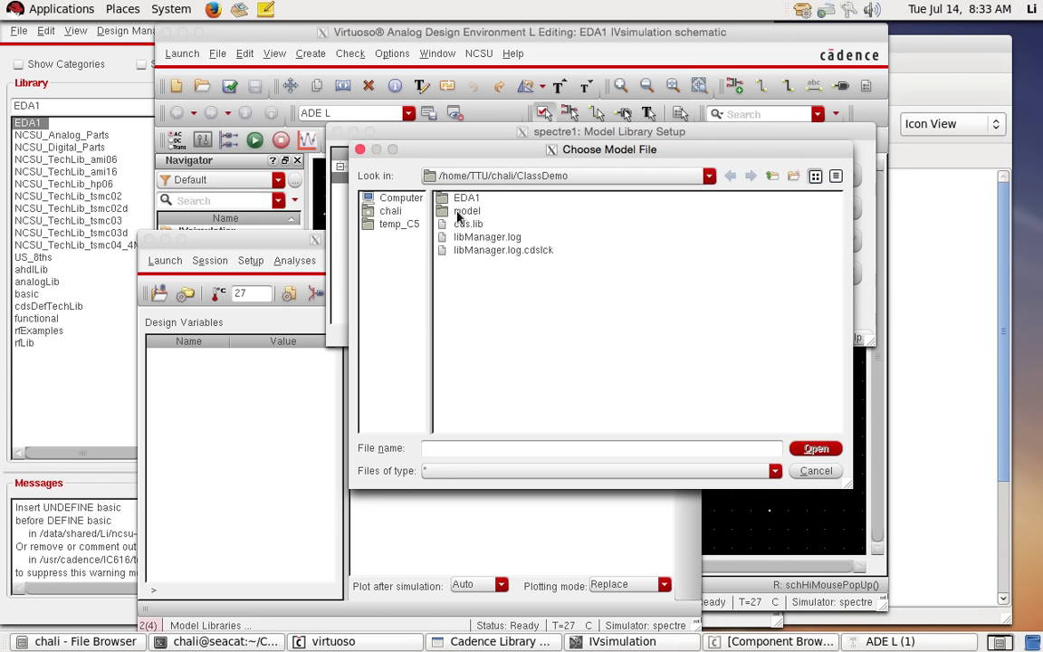
pyautogui.click(459, 214)
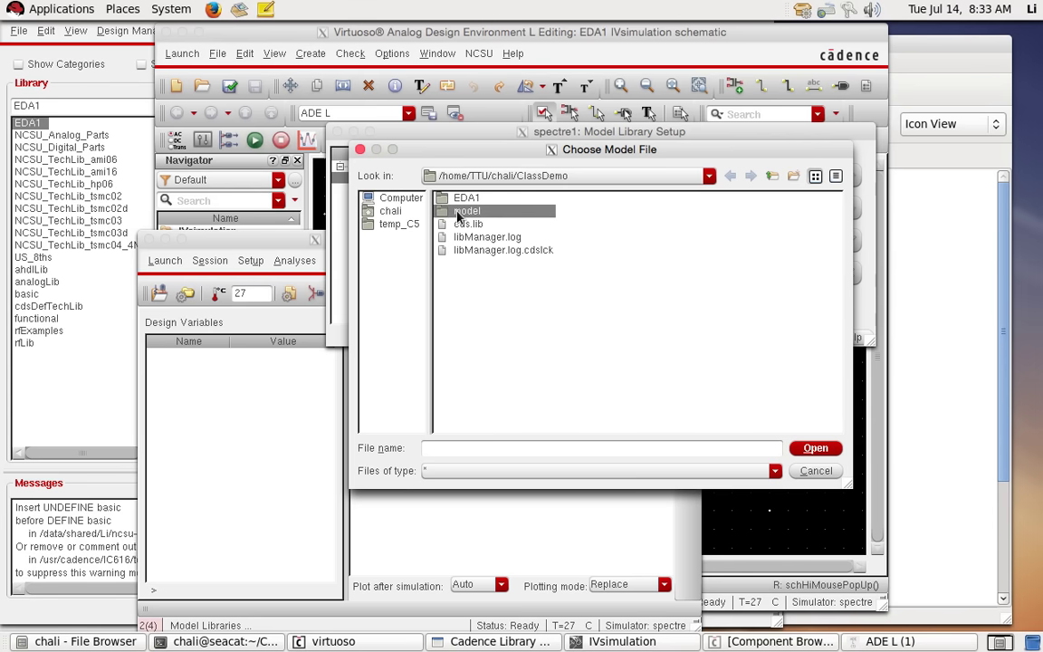
pyautogui.doubleClick(458, 214)
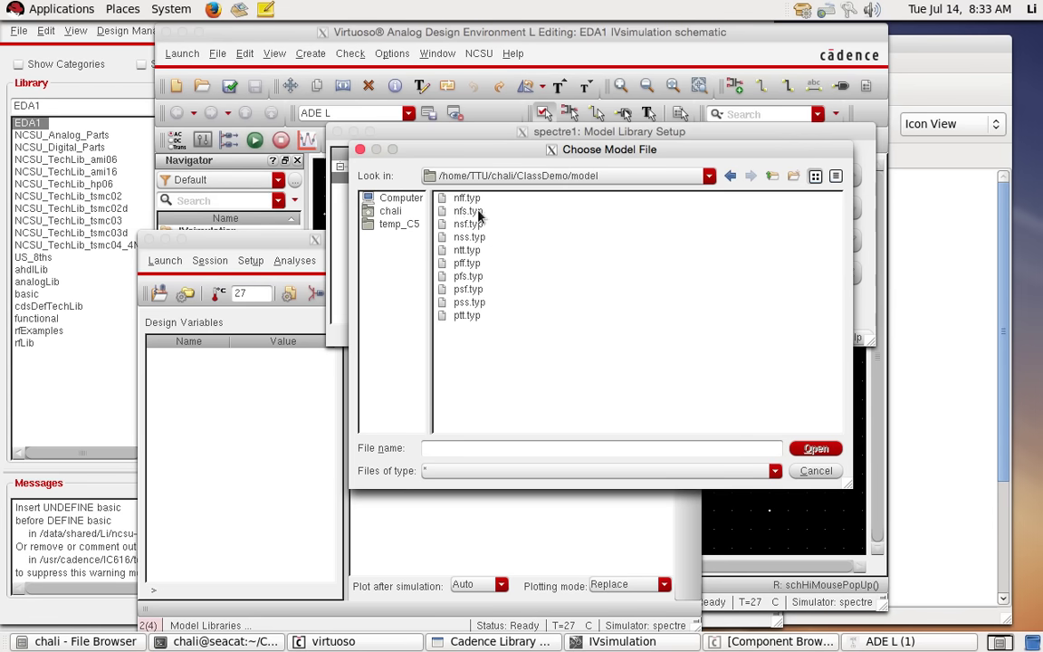
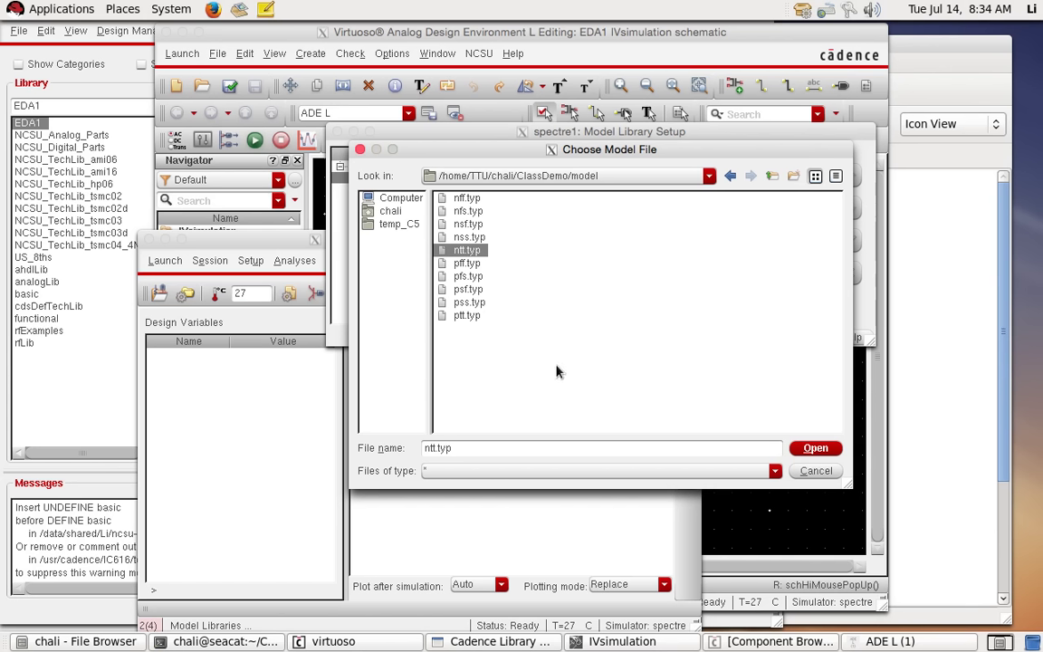
# Step: Add the ntt.typ model library file and choose to save the session state to the cellview
pyautogui.click(807, 454)
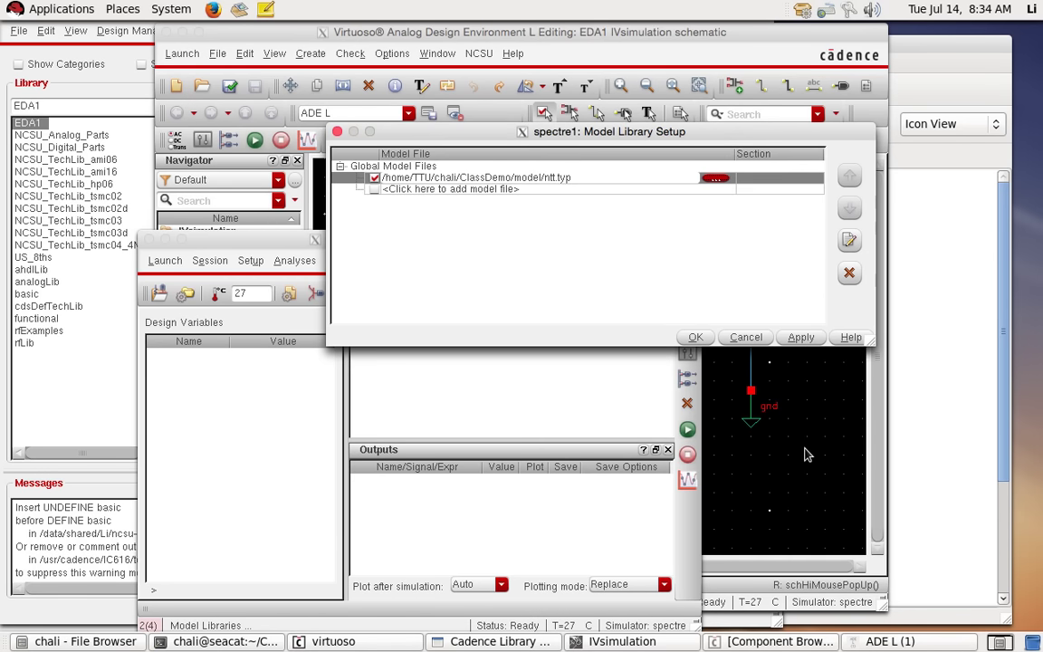
pyautogui.click(694, 338)
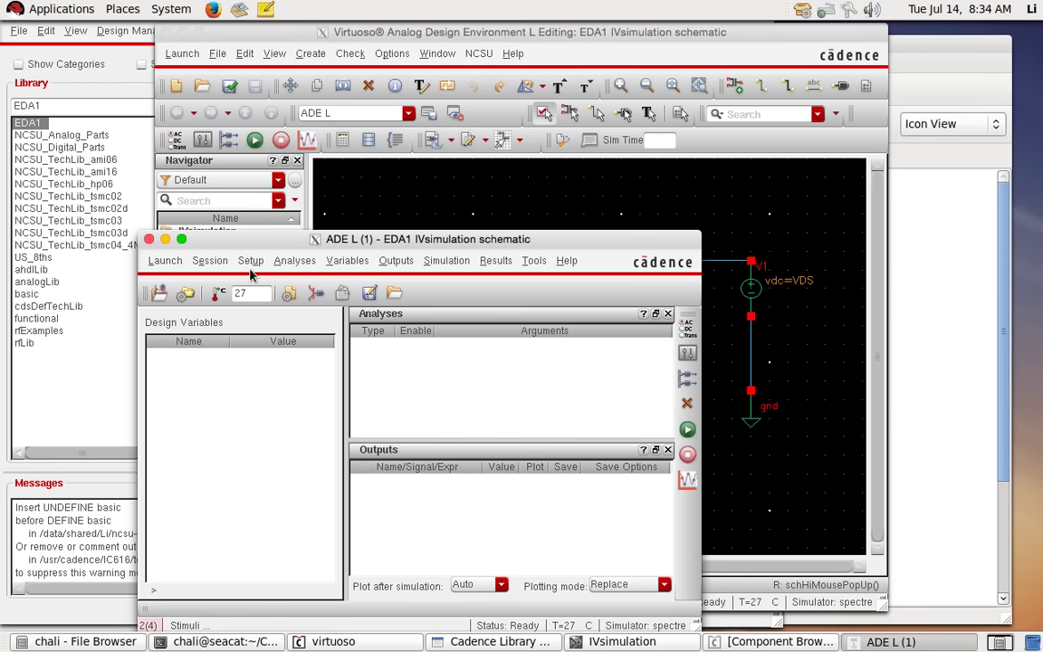
pyautogui.click(210, 261)
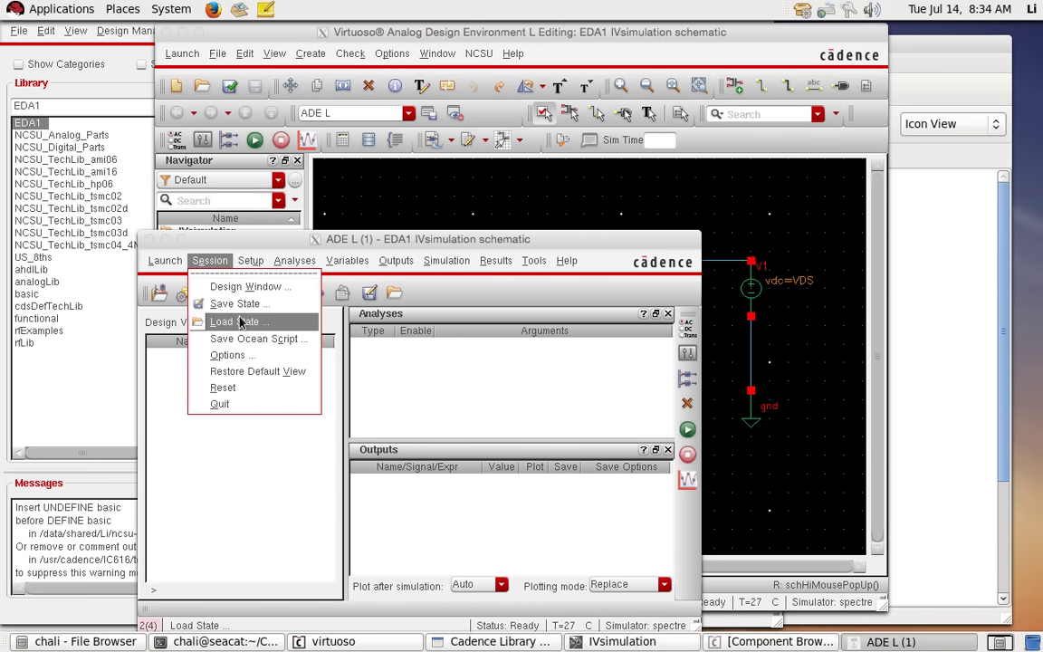
pyautogui.click(226, 303)
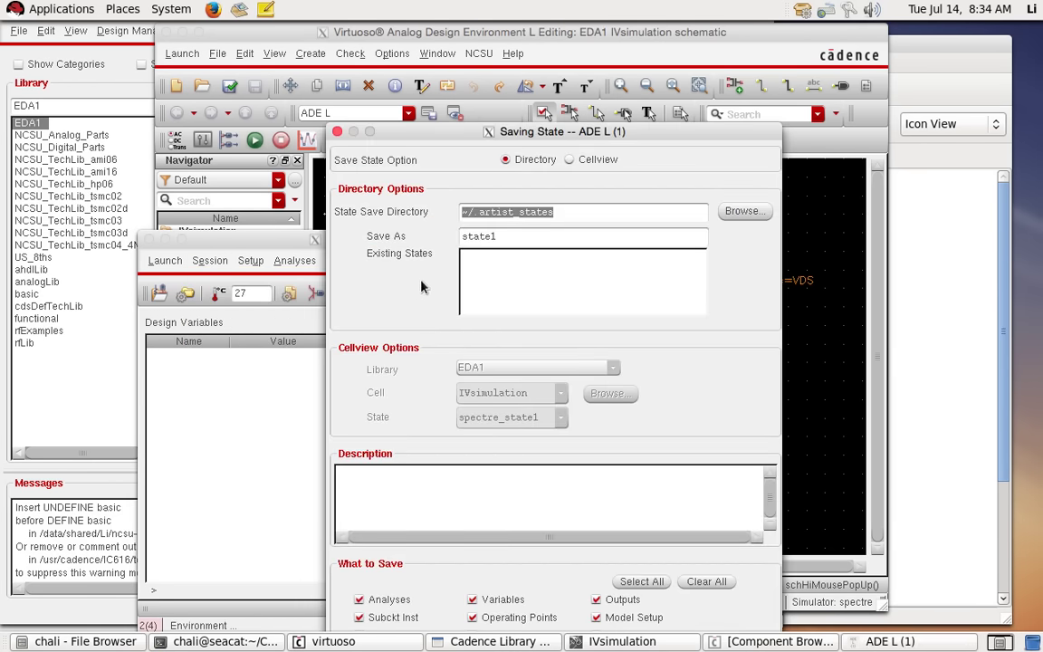
pyautogui.click(569, 160)
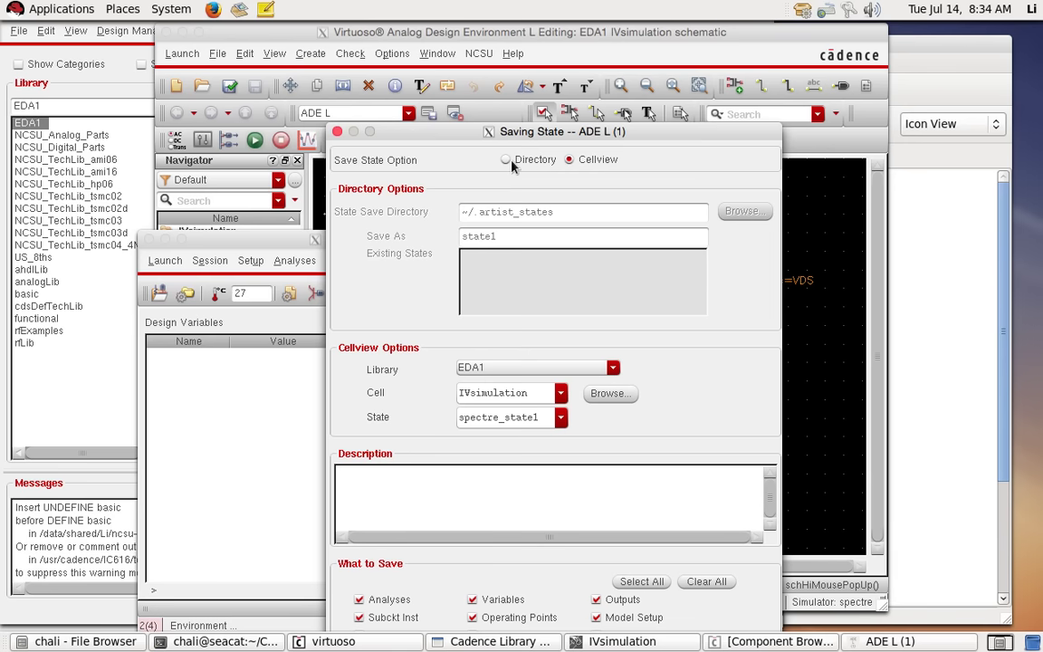
# Step: Save state spectre_state1 and confirm it appears under the IVsimulation cell in the Library Manager
pyautogui.moveTo(541, 138); pyautogui.dragTo(523, 57)
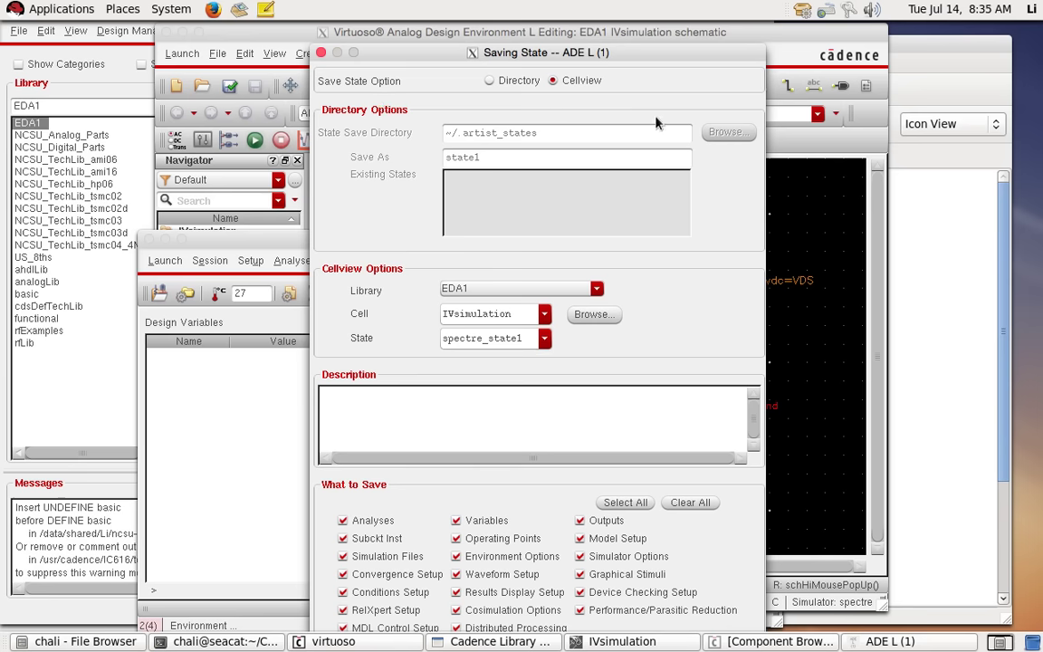
pyautogui.moveTo(635, 58); pyautogui.dragTo(623, 26)
pyautogui.click(573, 621)
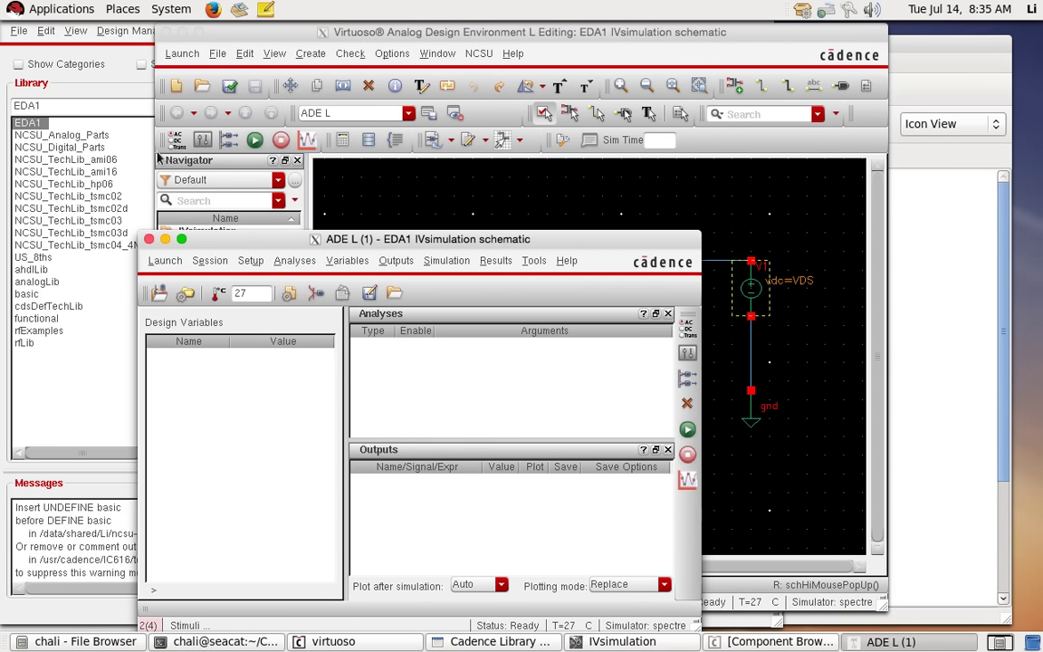
pyautogui.click(114, 70)
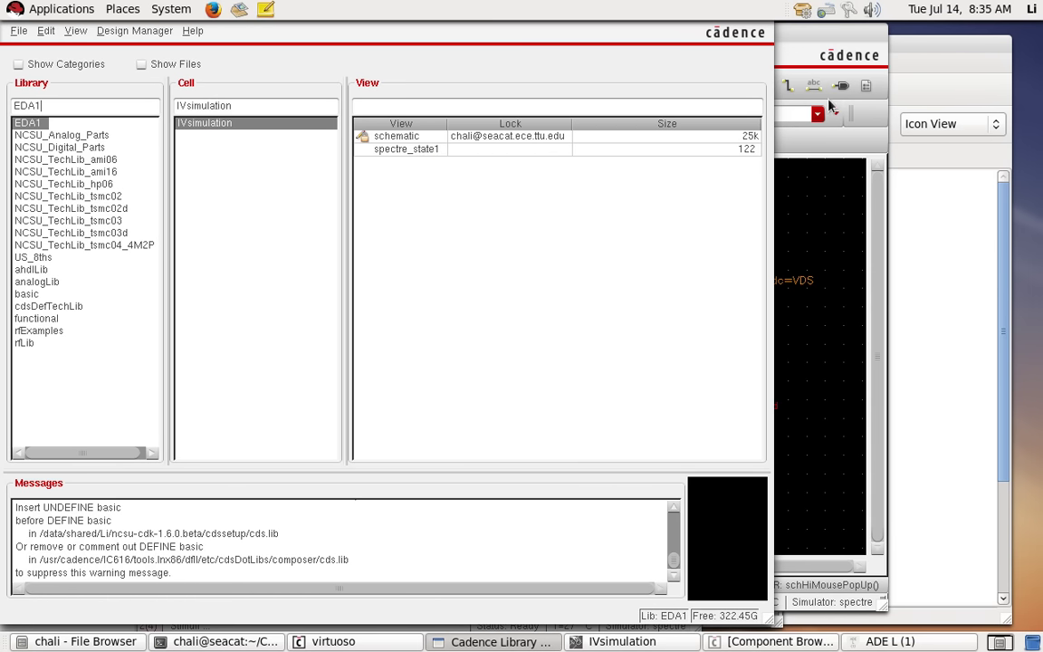
pyautogui.click(799, 34)
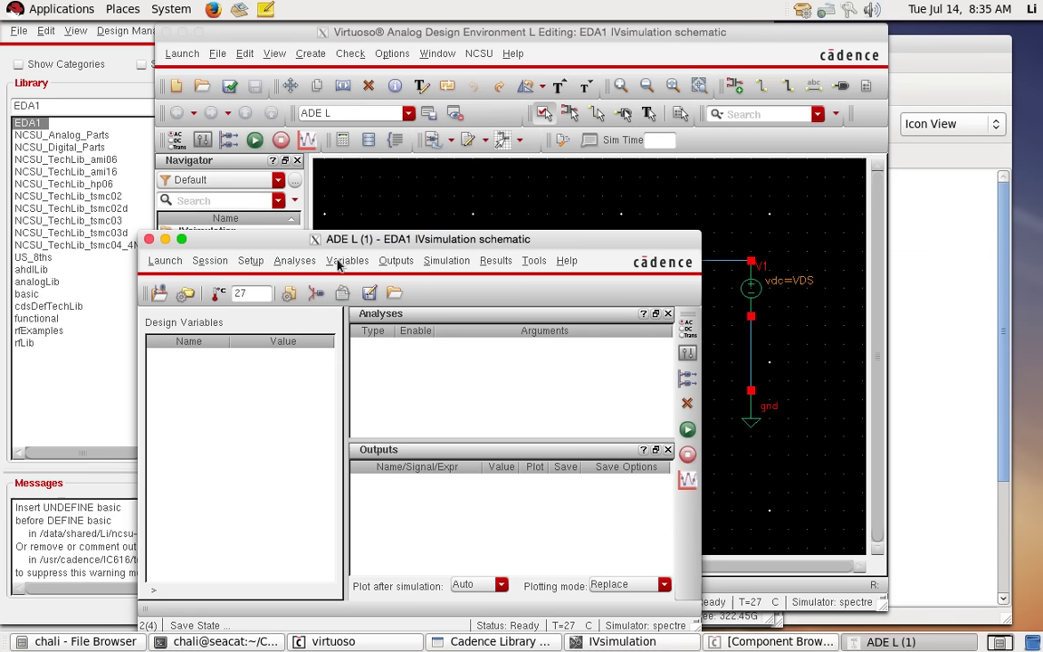
# Step: Add a dc analysis with Save DC Operating Point ticked
pyautogui.click(298, 261)
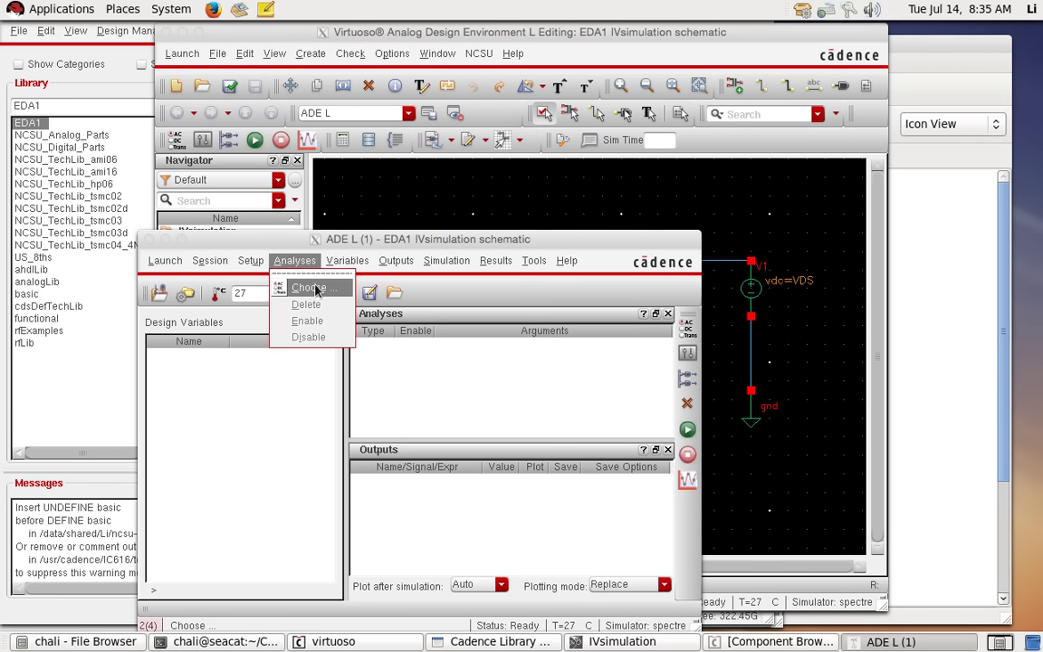
pyautogui.click(310, 289)
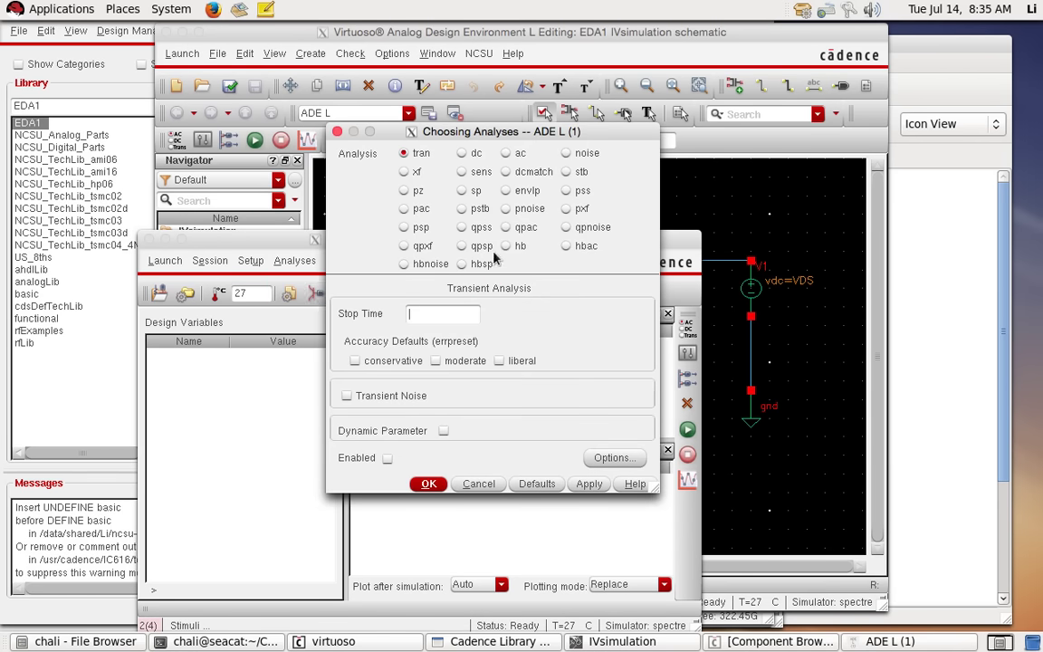
pyautogui.click(462, 153)
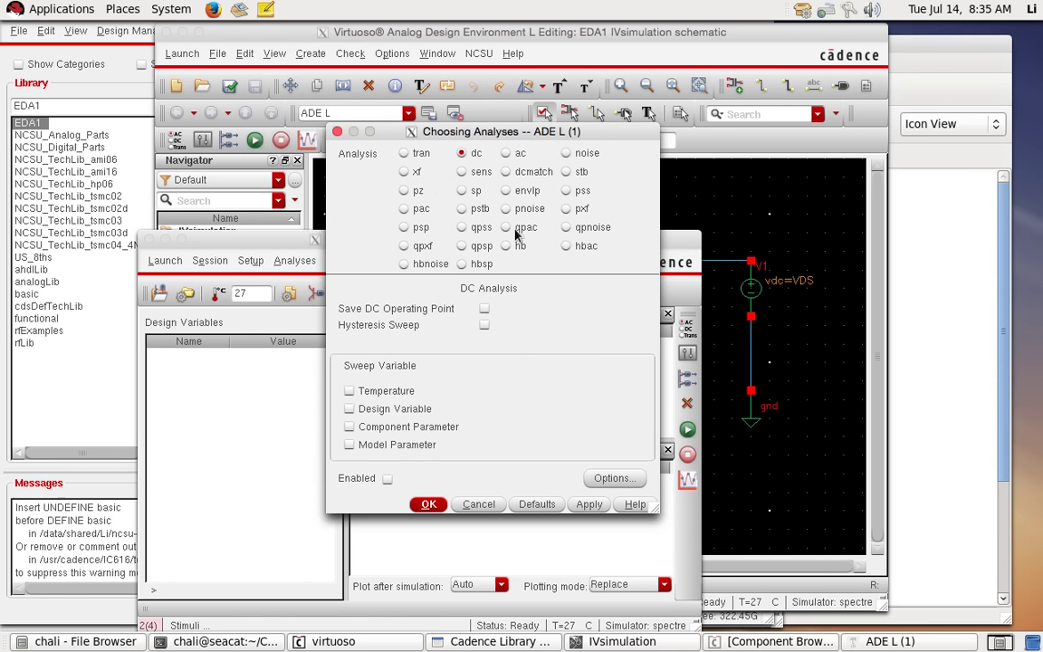
pyautogui.click(484, 309)
pyautogui.click(429, 505)
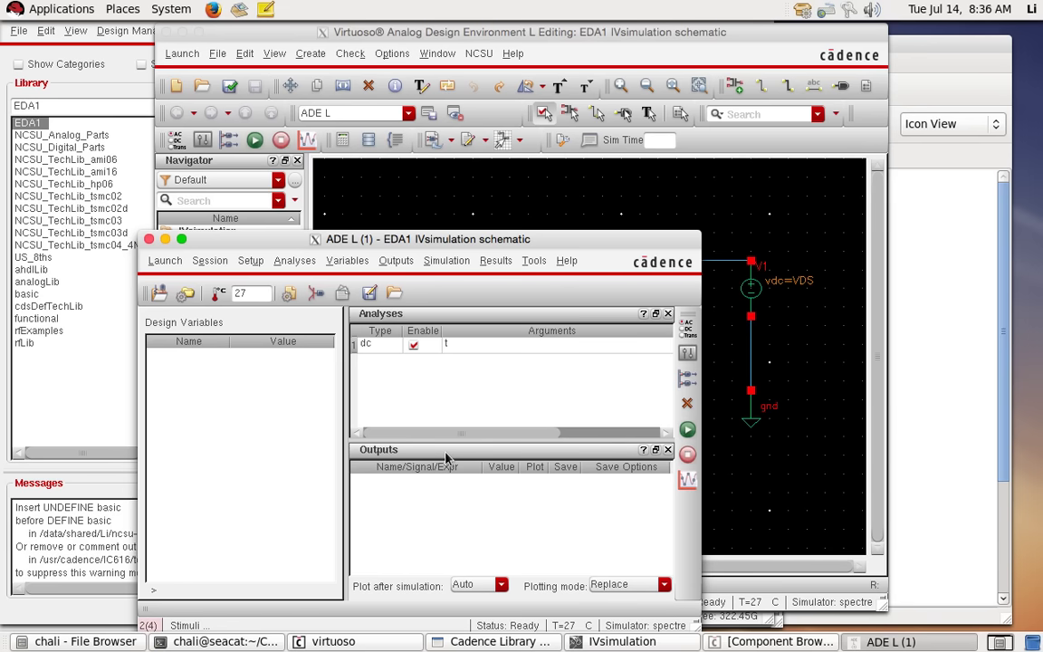
pyautogui.click(736, 282)
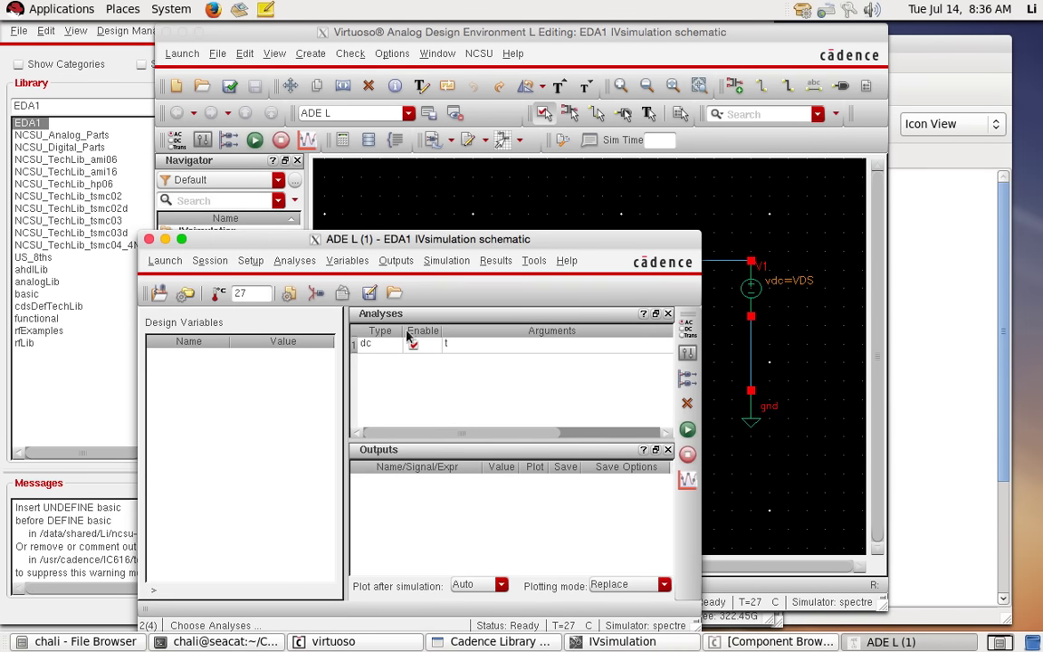
# Step: Copy the VDS and VGS variables from the schematic and set VDS to 2.5
pyautogui.click(358, 264)
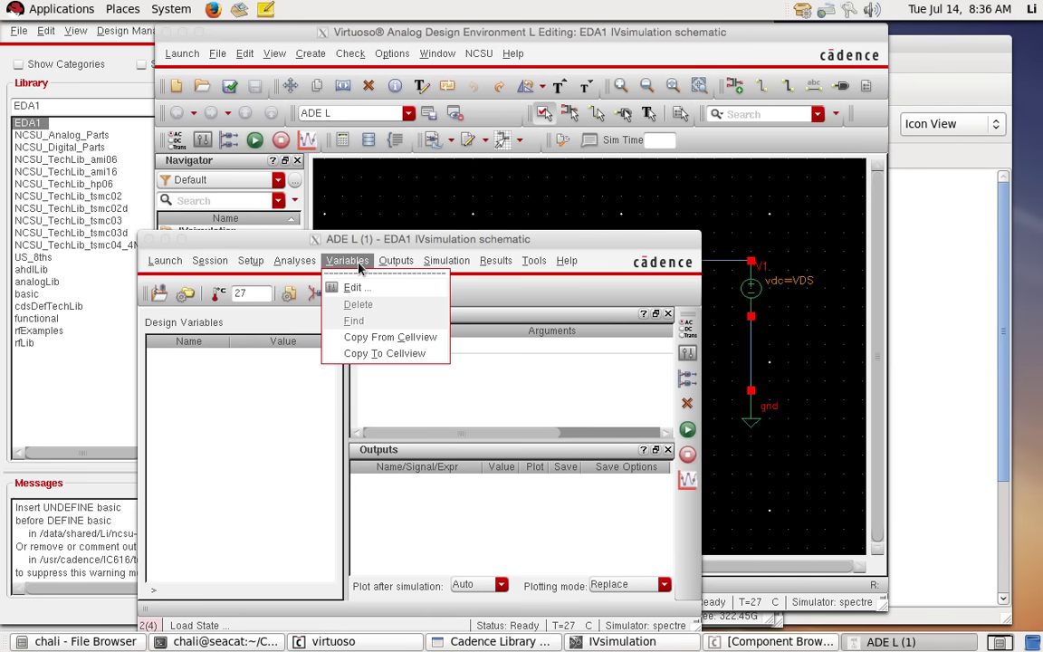
pyautogui.click(375, 348)
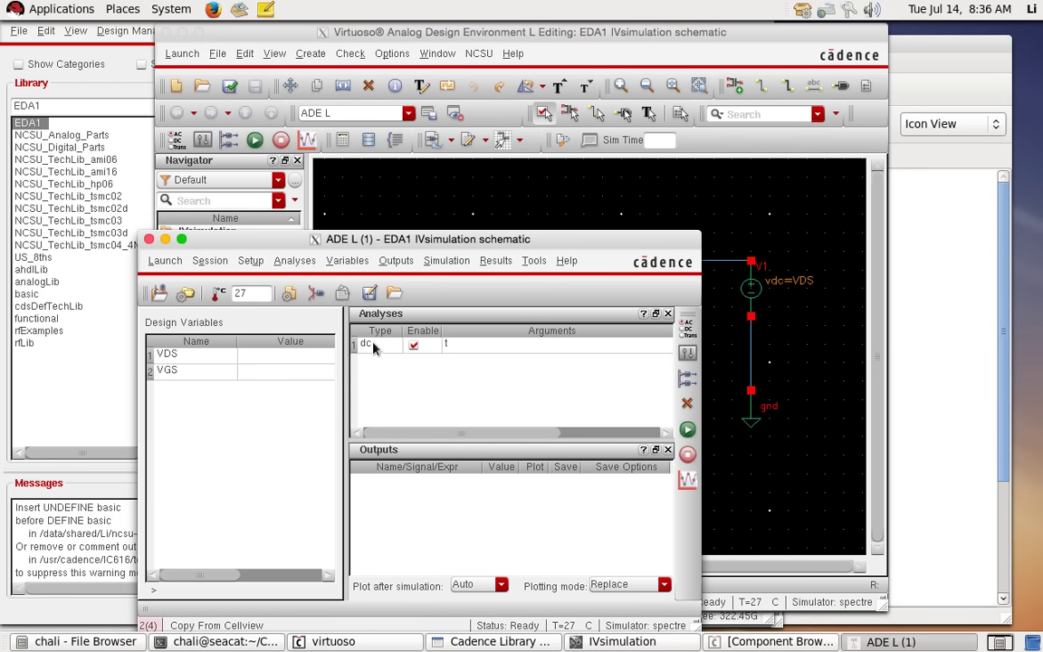
pyautogui.doubleClick(178, 360)
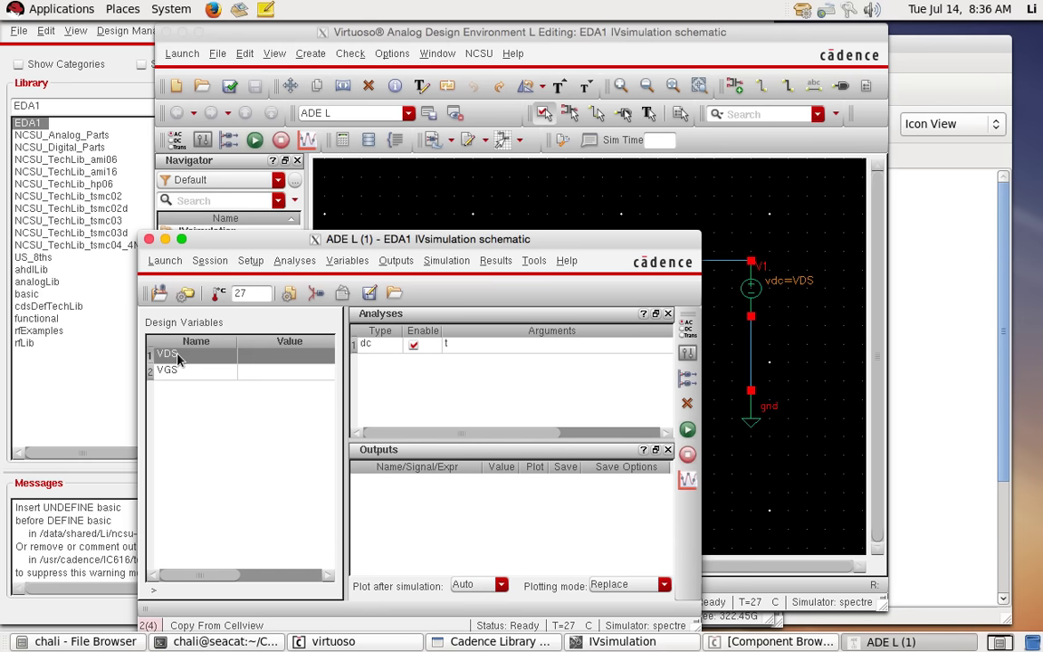
pyautogui.click(444, 204)
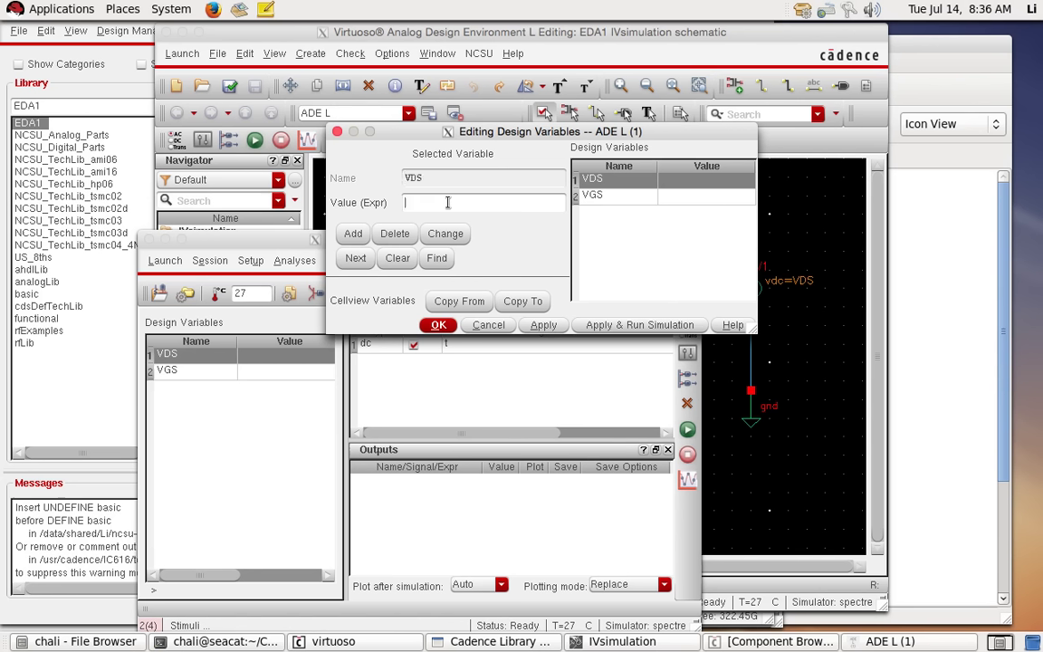
pyautogui.write('0.9')
pyautogui.press('BackSpace')
pyautogui.press('BackSpace')
pyautogui.press('BackSpace')
pyautogui.write('2.5')
pyautogui.click(536, 326)
# Step: Set VGS to 0.9 and confirm the design variable edits
pyautogui.click(645, 201)
pyautogui.click(462, 205)
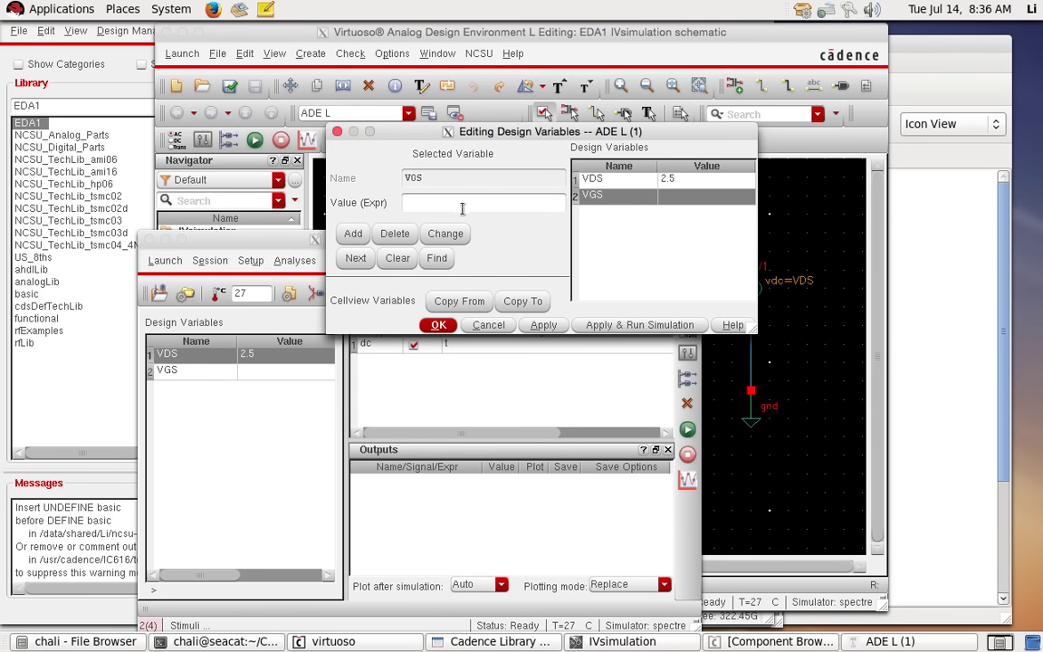
pyautogui.write('0.5')
pyautogui.press('BackSpace')
pyautogui.write('9')
pyautogui.click(541, 326)
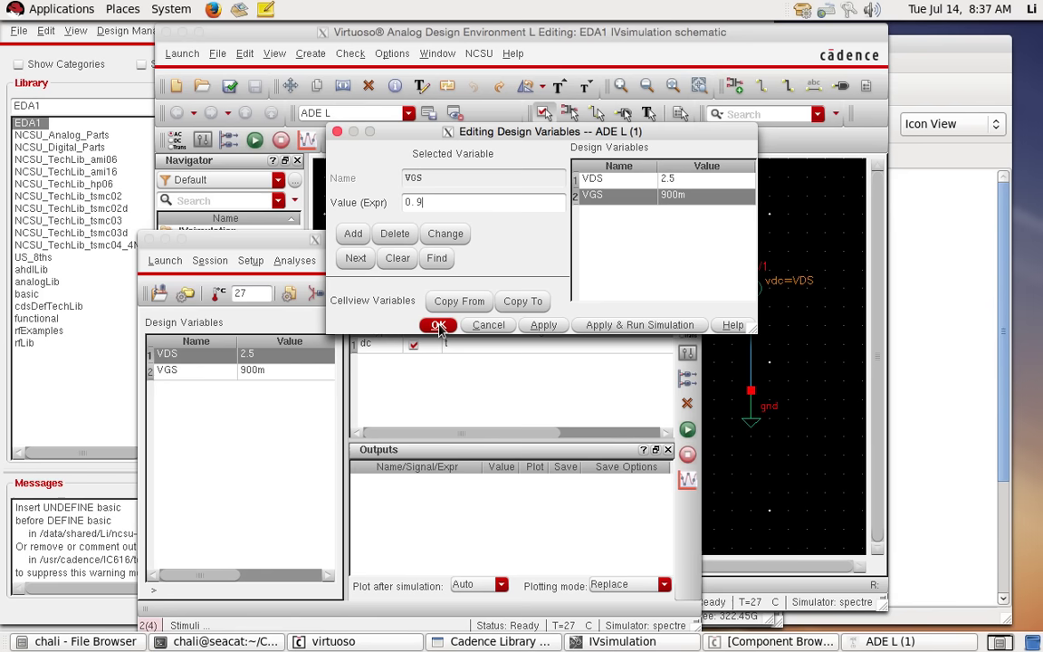
pyautogui.click(439, 326)
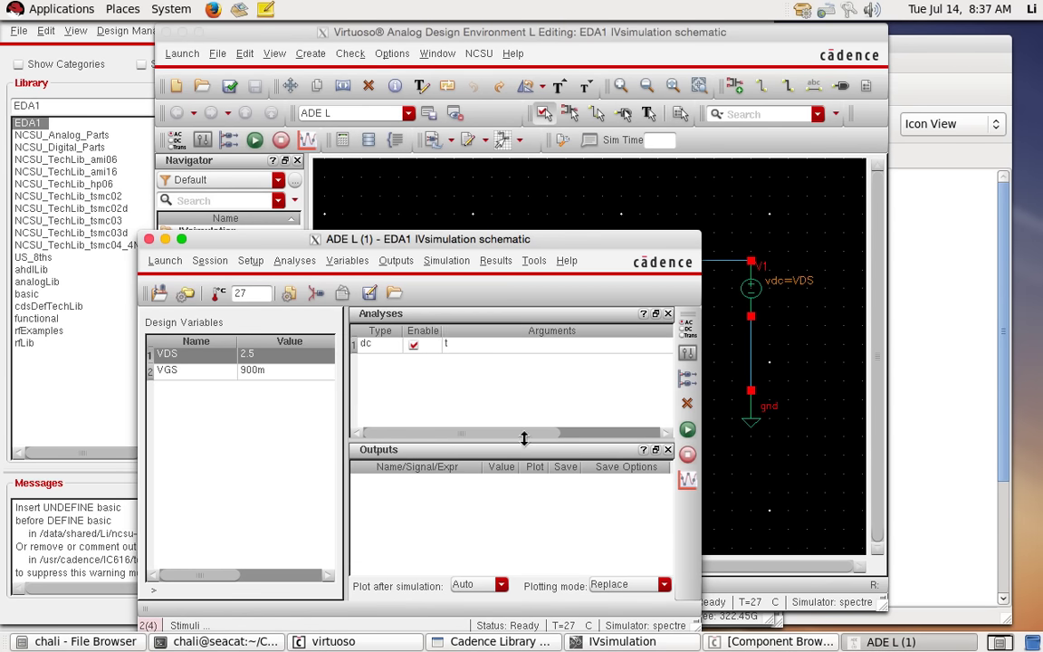
# Step: Netlist and run the DC simulation, inspect the operating-point values in the Spectre log, then close it
pyautogui.click(687, 429)
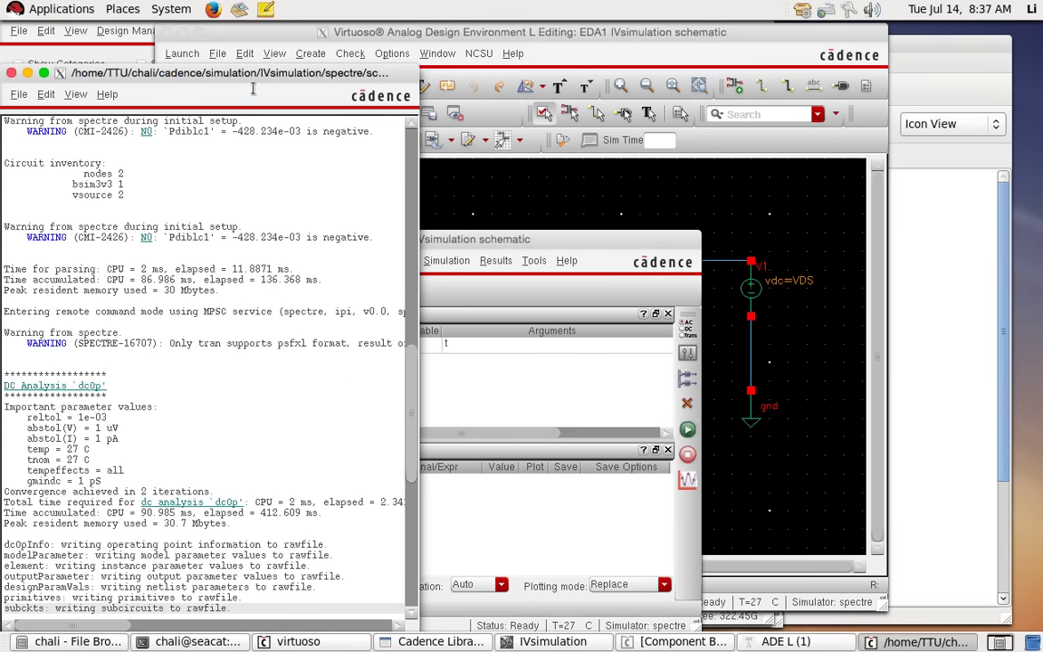
pyautogui.moveTo(253, 69); pyautogui.dragTo(265, 53)
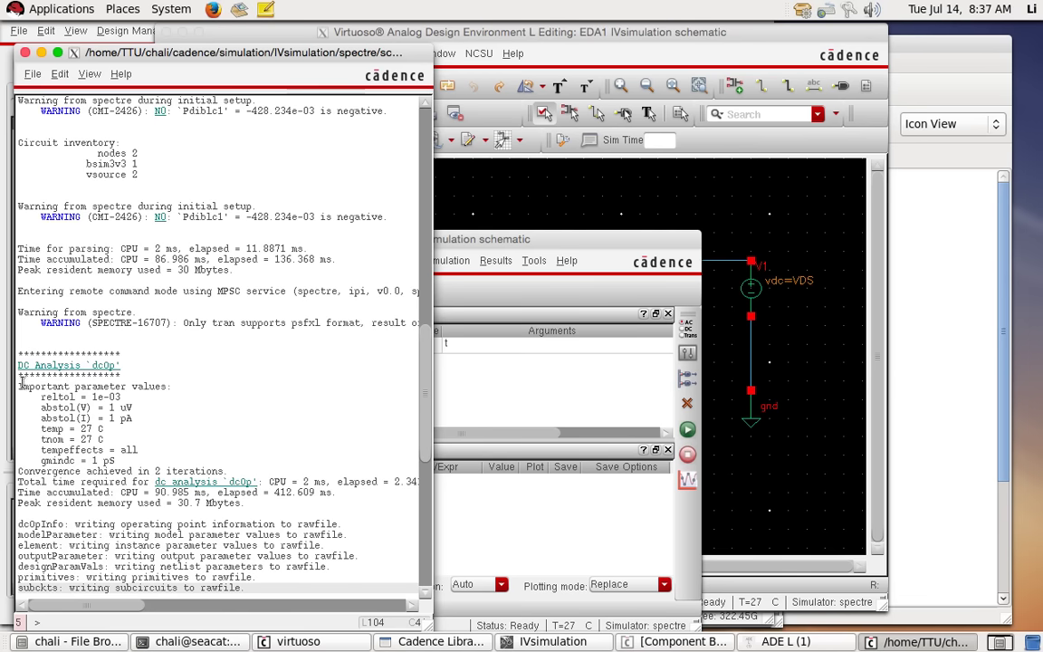
pyautogui.moveTo(19, 386); pyautogui.dragTo(284, 506)
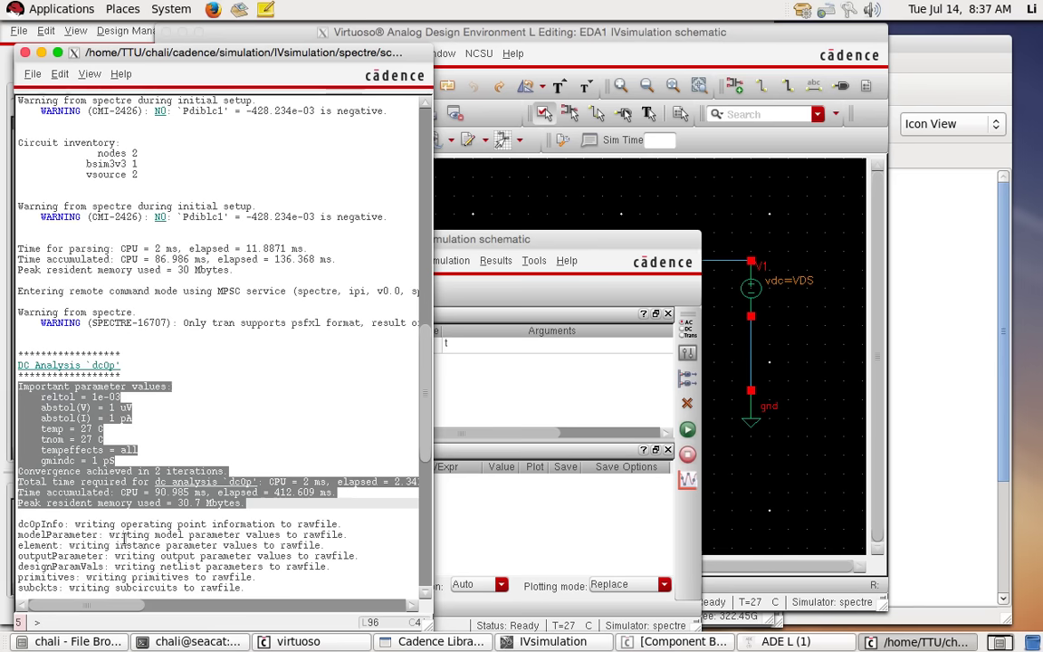
pyautogui.click(26, 53)
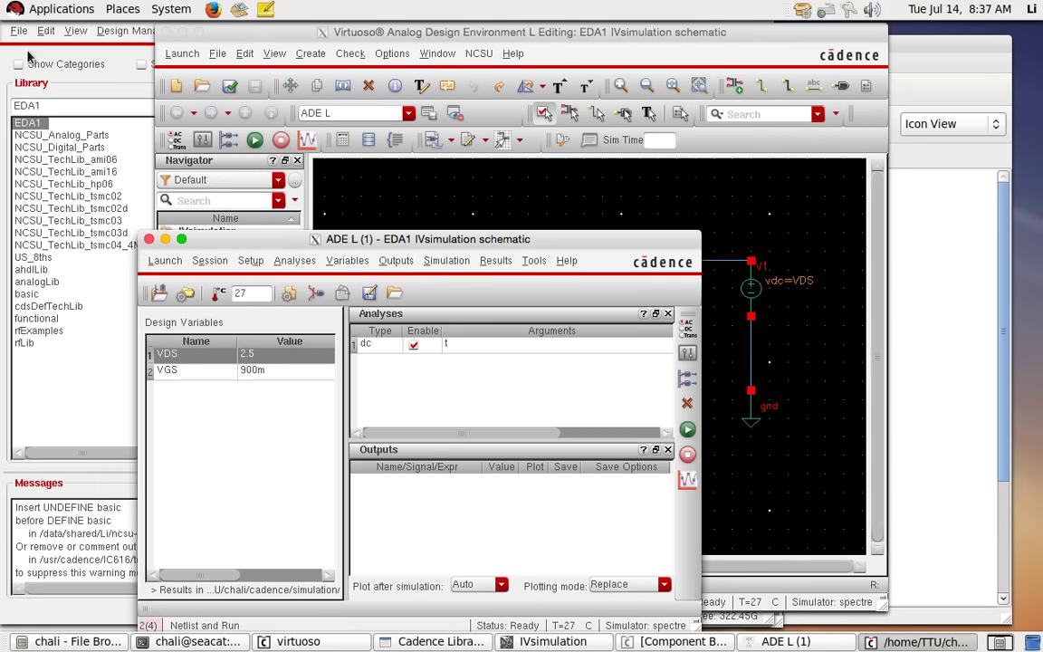
# Step: Annotate the schematic with DC node voltages and operating points (id=30.49u, vgs=900m, vds=2.5)
pyautogui.click(494, 262)
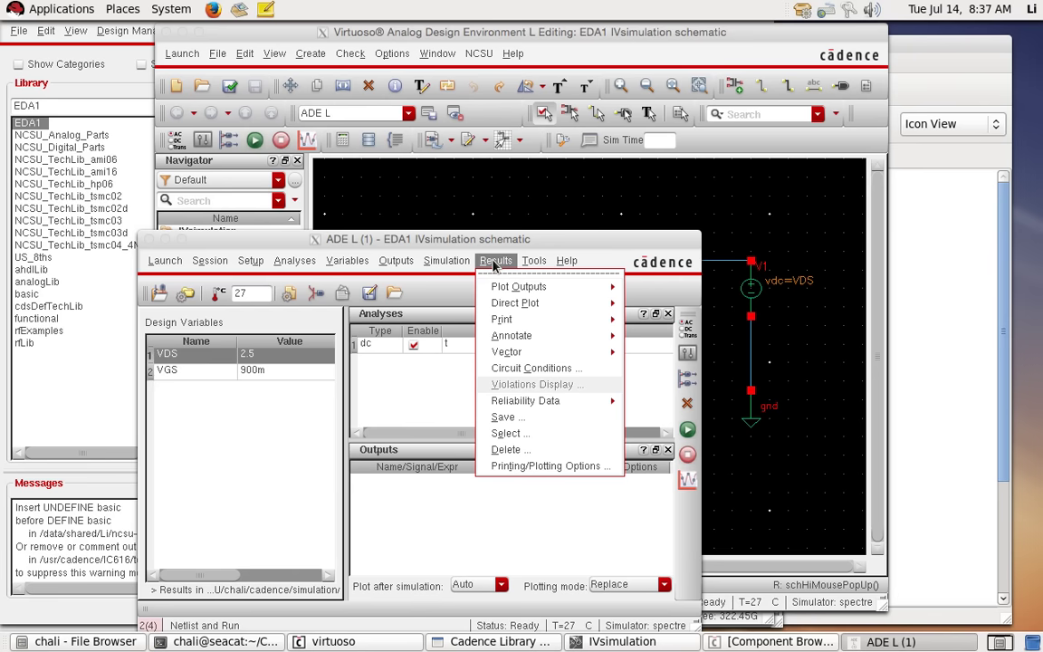
pyautogui.moveTo(532, 337)
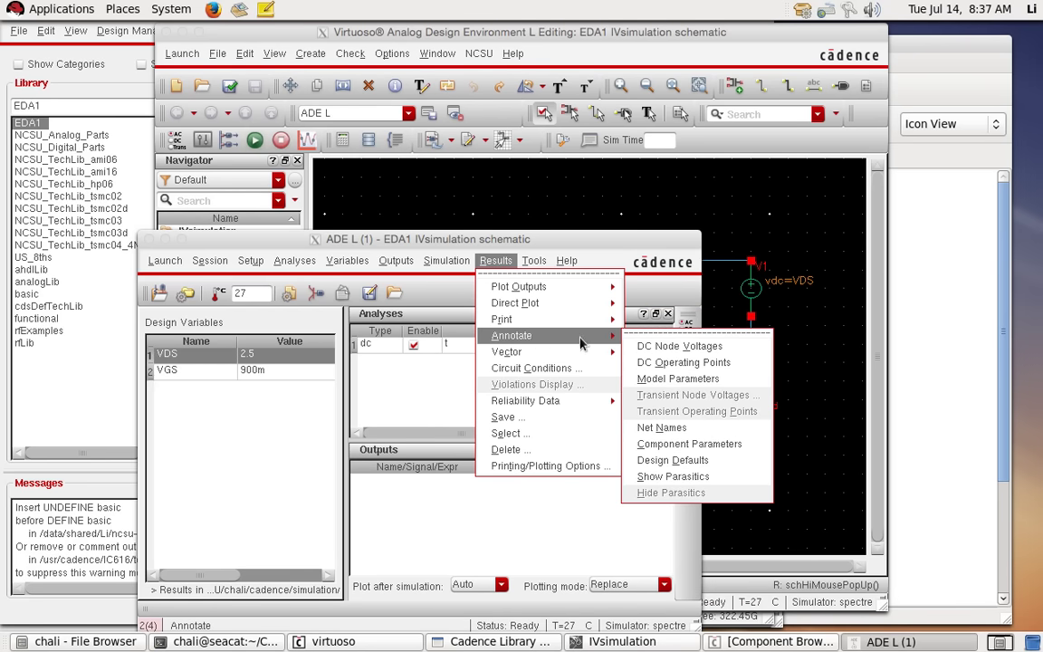
pyautogui.click(658, 348)
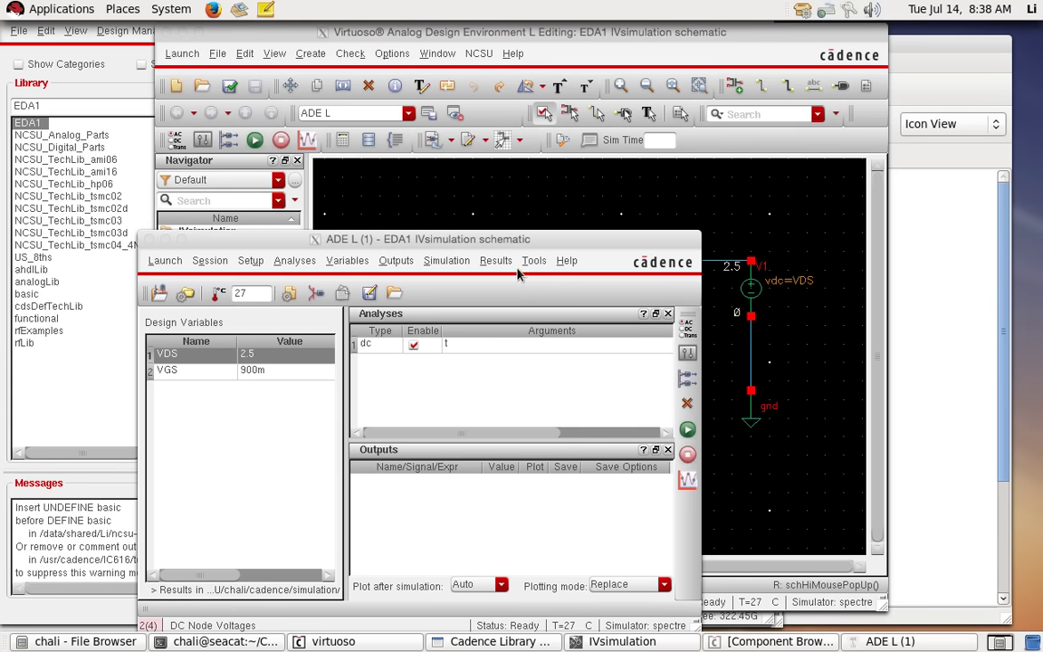
pyautogui.click(495, 261)
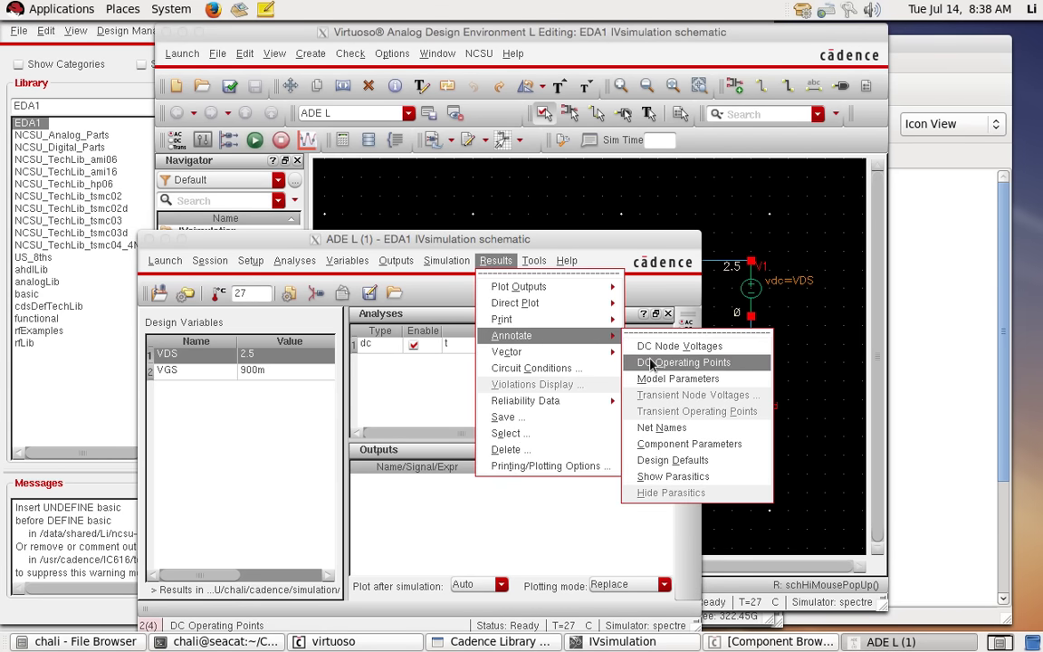
pyautogui.click(646, 363)
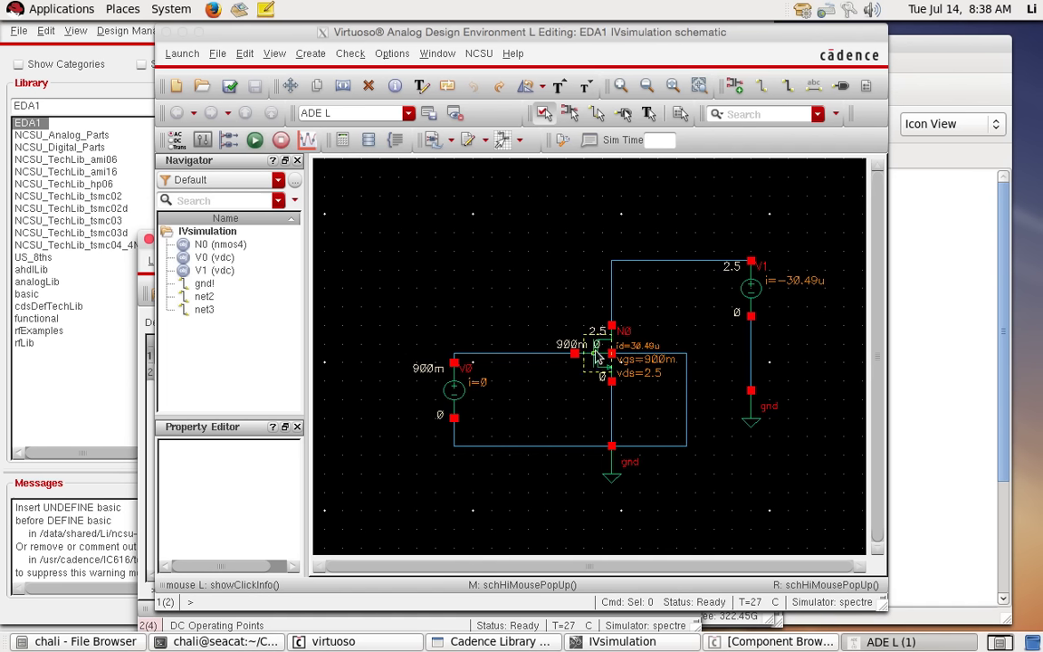
pyautogui.click(148, 395)
pyautogui.click(496, 262)
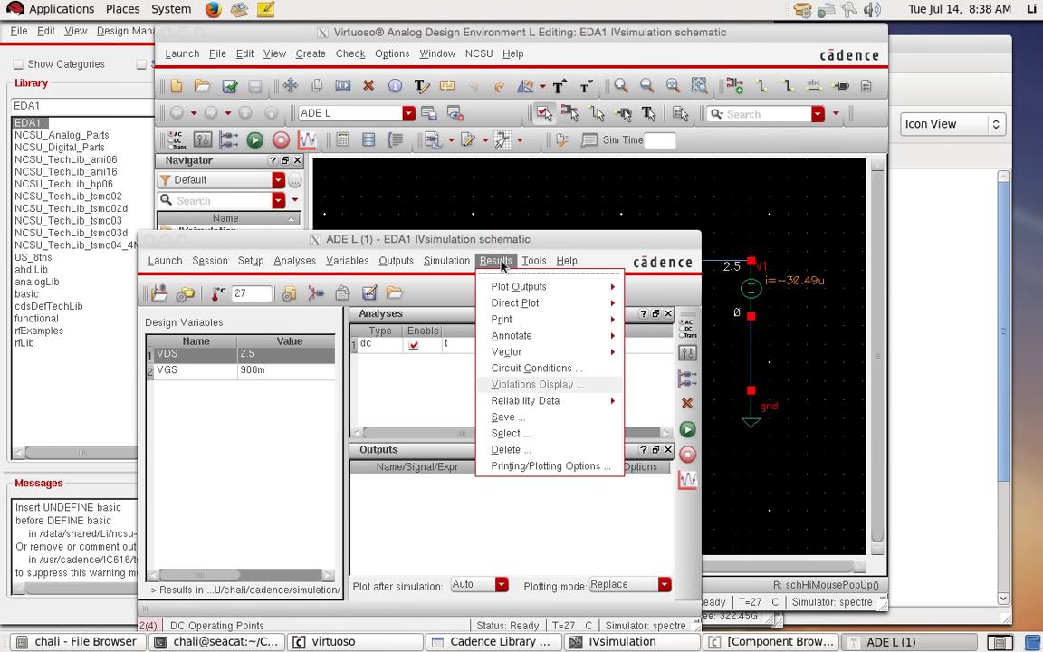
# Step: Print transistor N0's DC operating point in a results window
pyautogui.moveTo(522, 324)
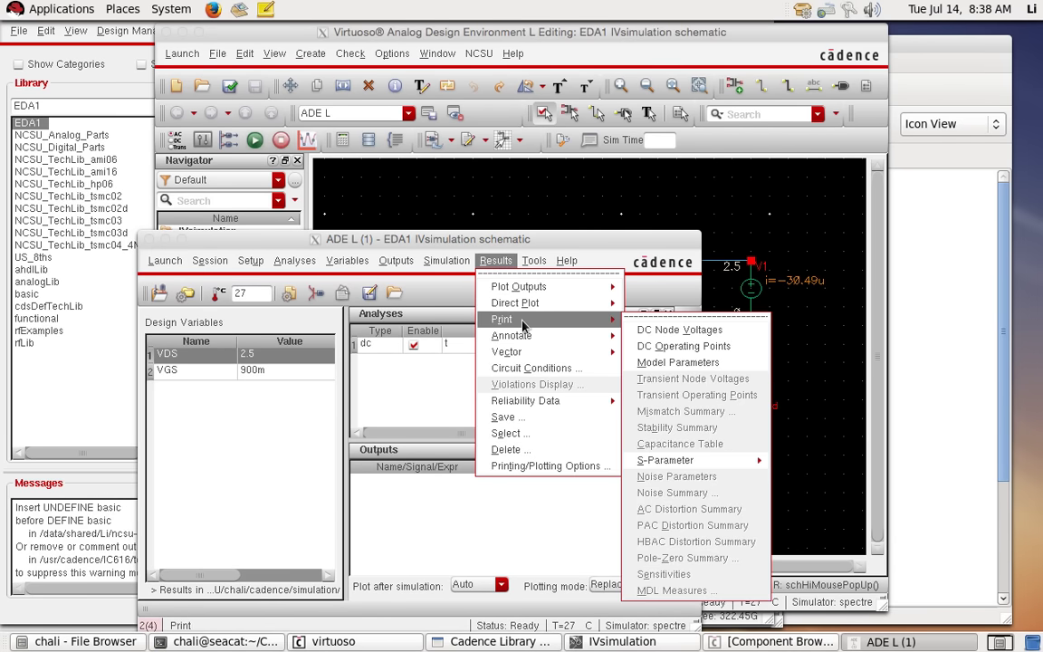
pyautogui.click(682, 346)
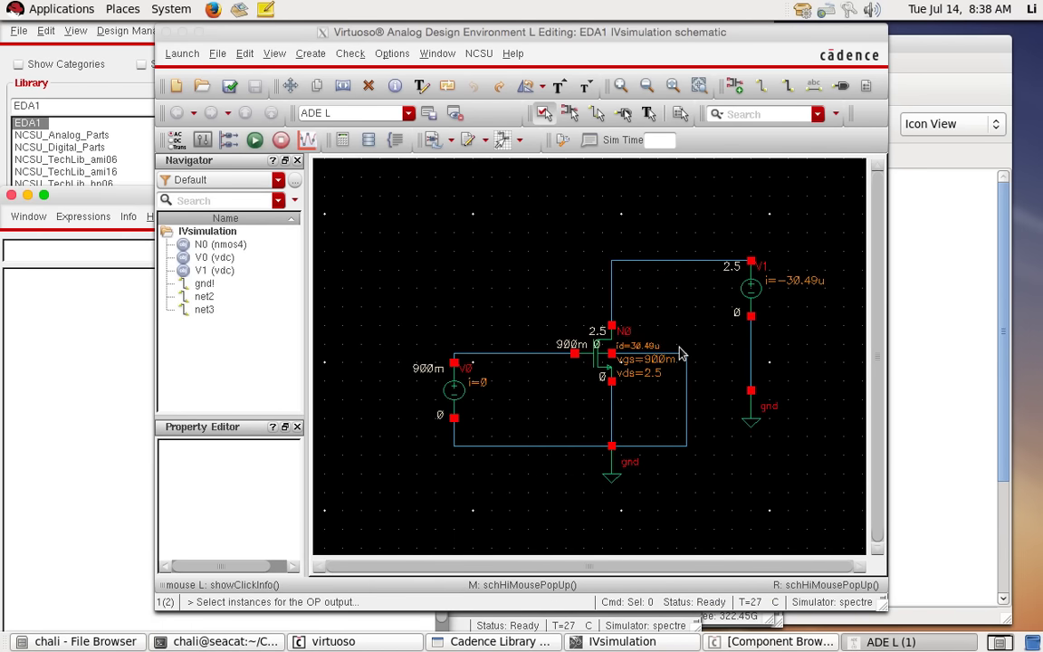
pyautogui.click(605, 362)
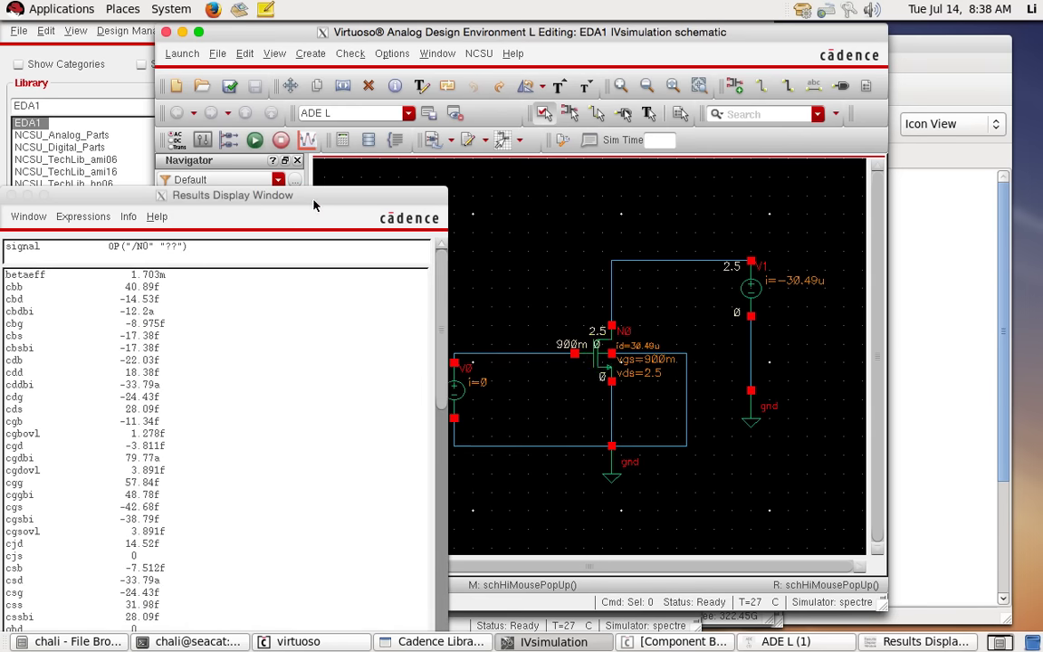
pyautogui.moveTo(305, 198); pyautogui.dragTo(426, 101)
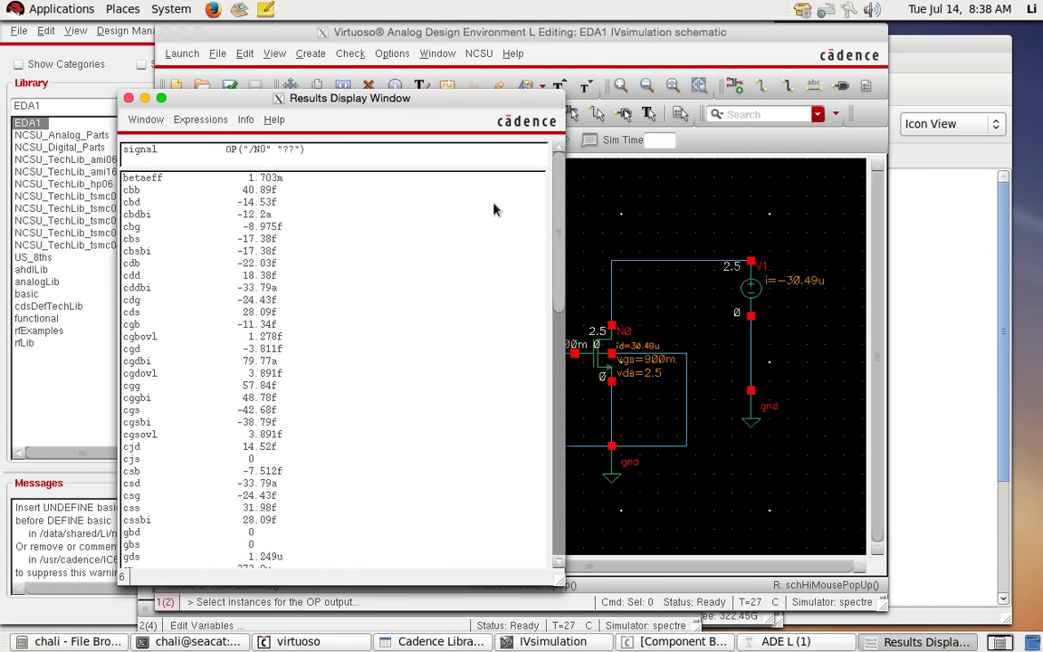
pyautogui.scroll(-15, 559, 271)
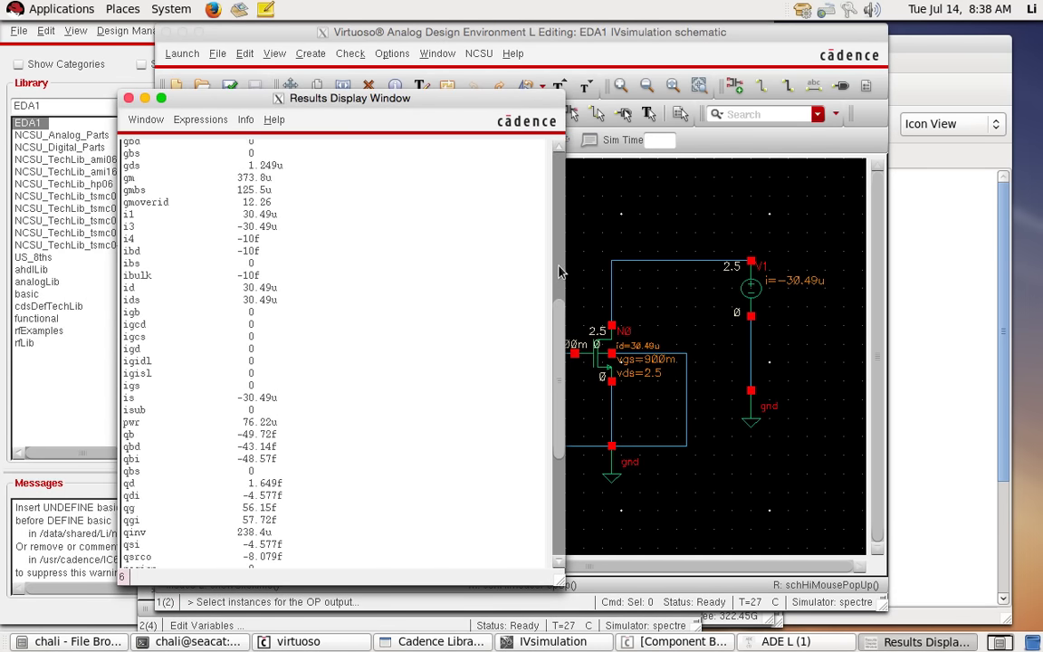
pyautogui.scroll(15, 560, 271)
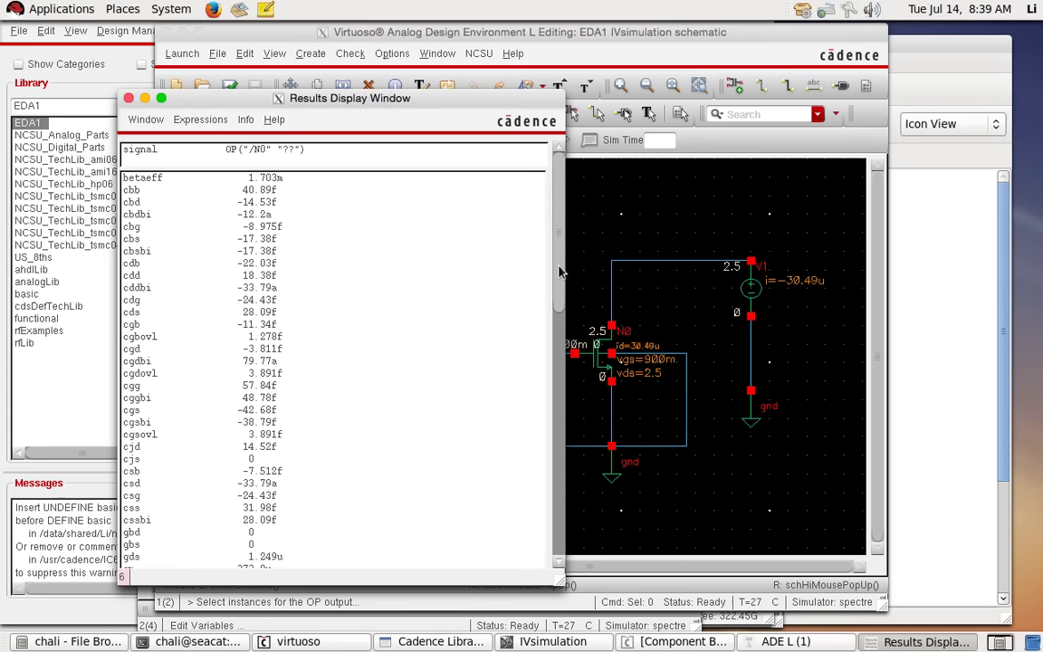
pyautogui.scroll(-15, 559, 272)
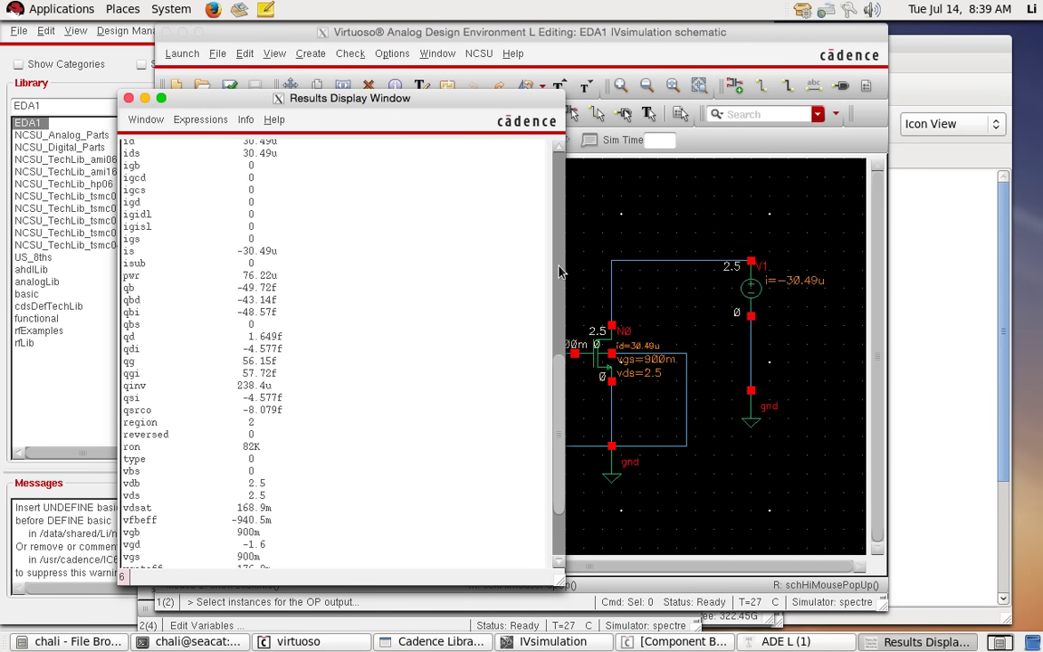
pyautogui.scroll(15, 560, 271)
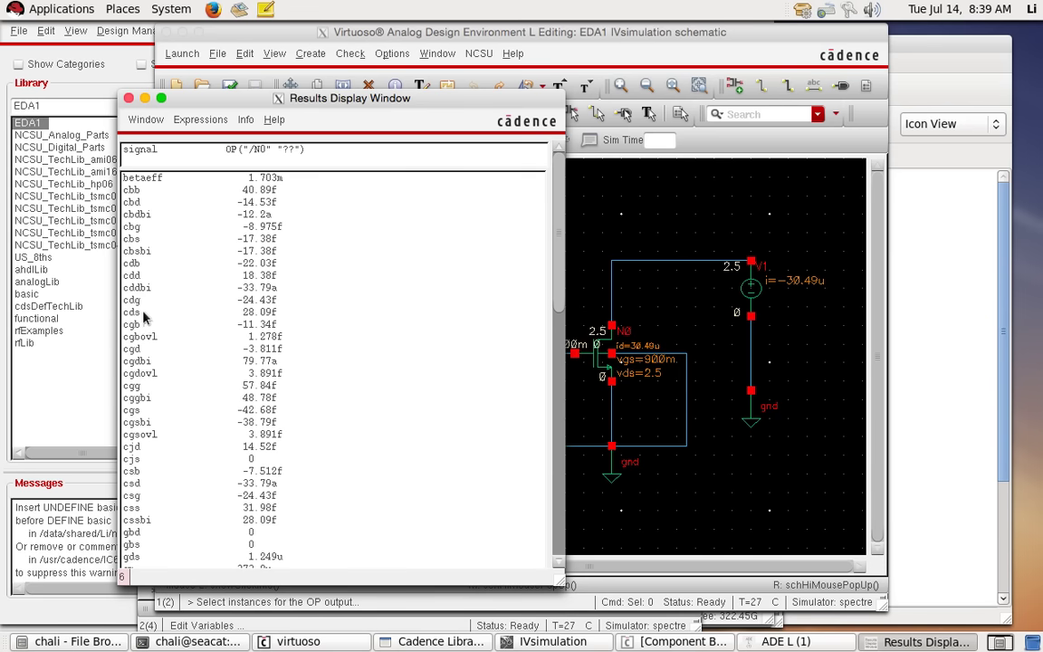
# Step: Check N0's gm 373.8u, gds 1.249u and vth 677.8m, then close the printout
pyautogui.click(143, 311)
pyautogui.click(143, 324)
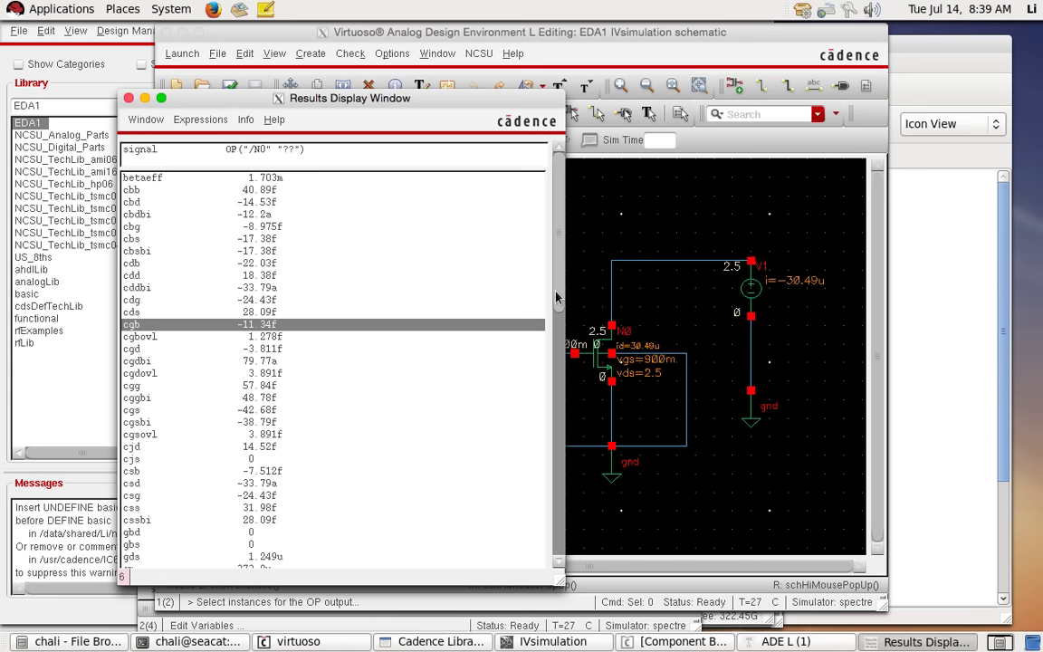
pyautogui.scroll(-7, 559, 299)
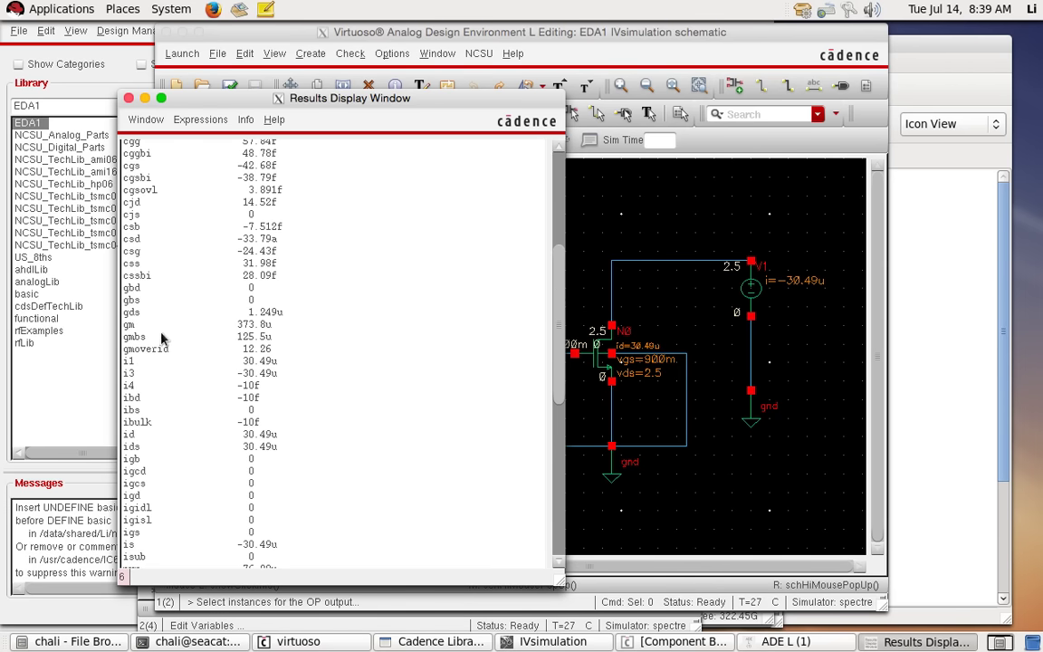
pyautogui.click(156, 325)
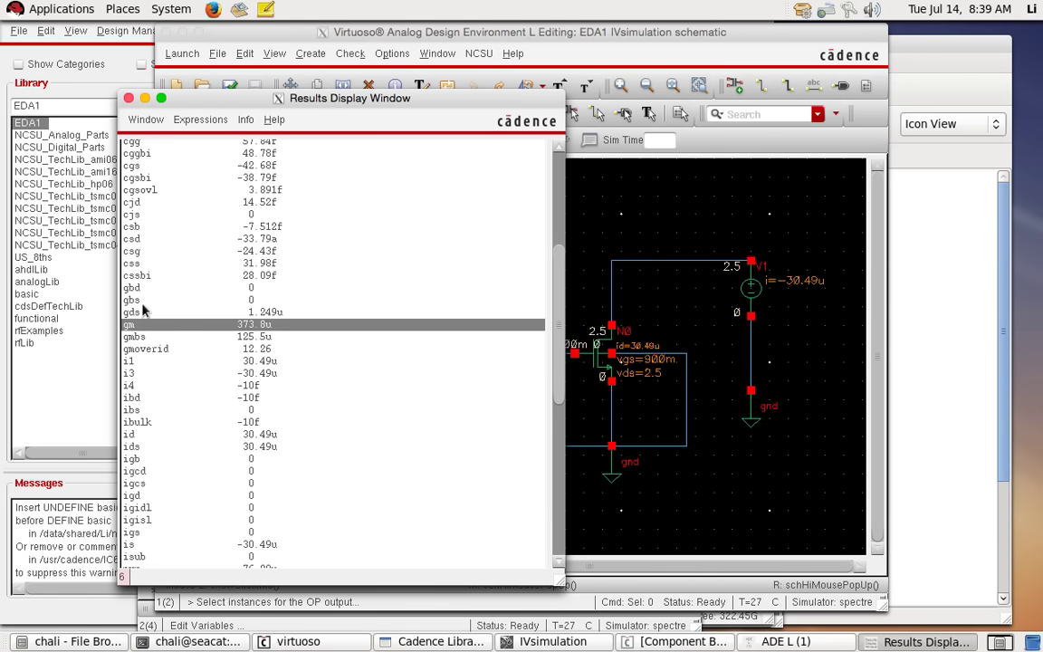
pyautogui.click(142, 313)
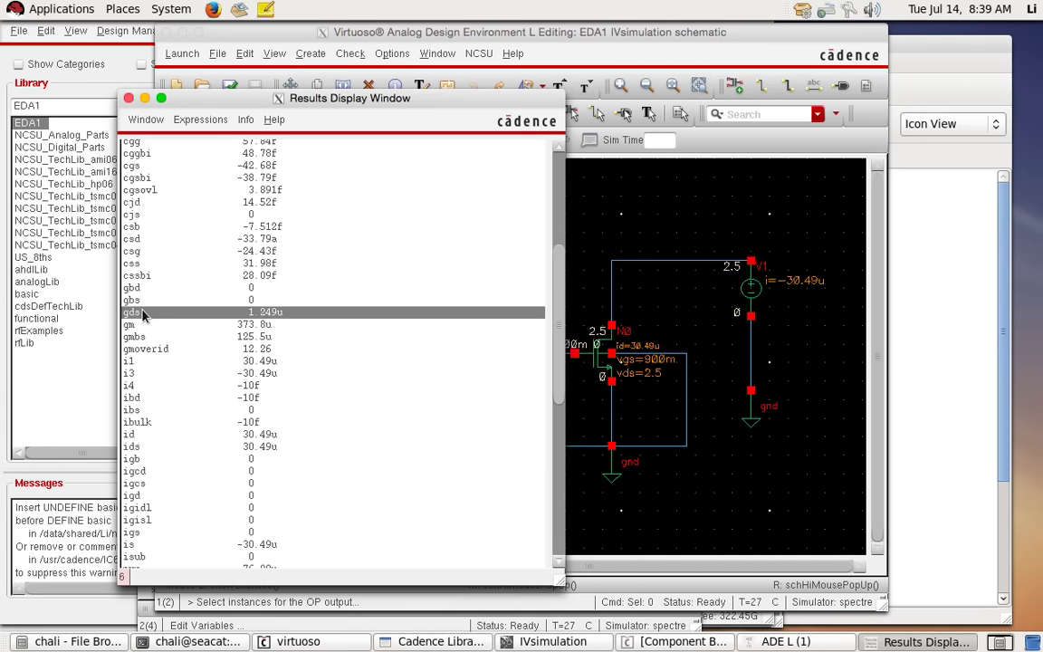
pyautogui.scroll(-7, 180, 440)
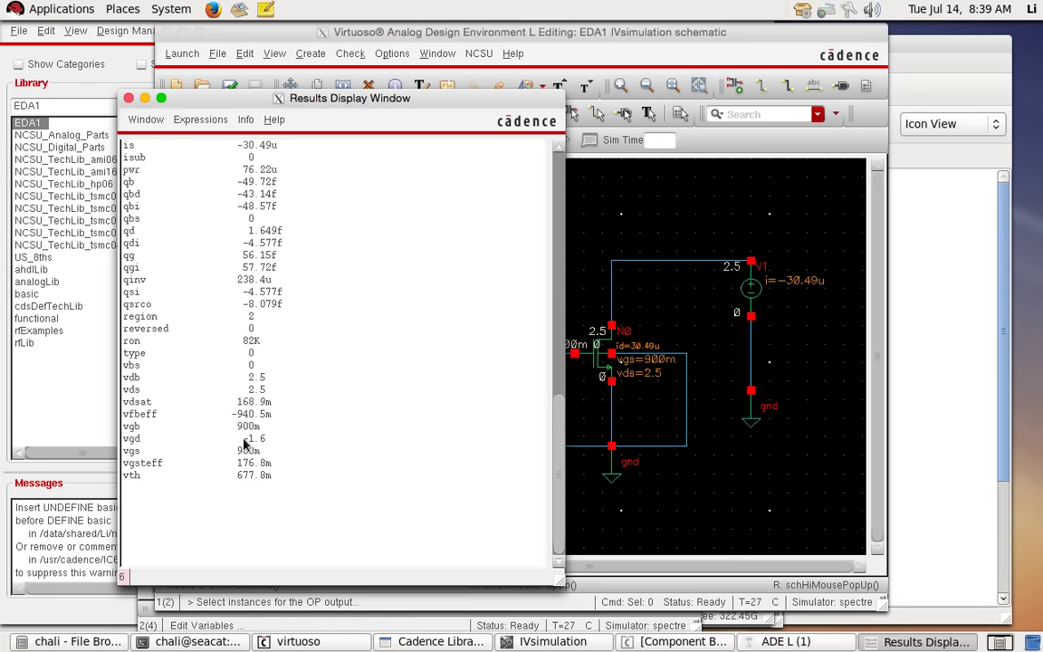
pyautogui.click(148, 477)
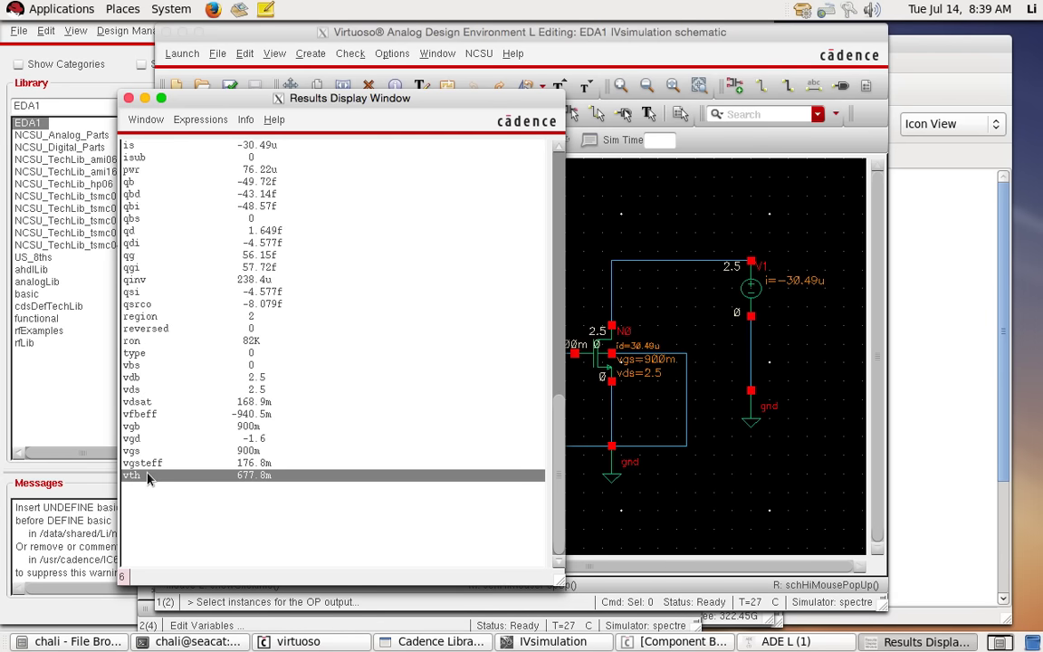
pyautogui.scroll(10, 148, 480)
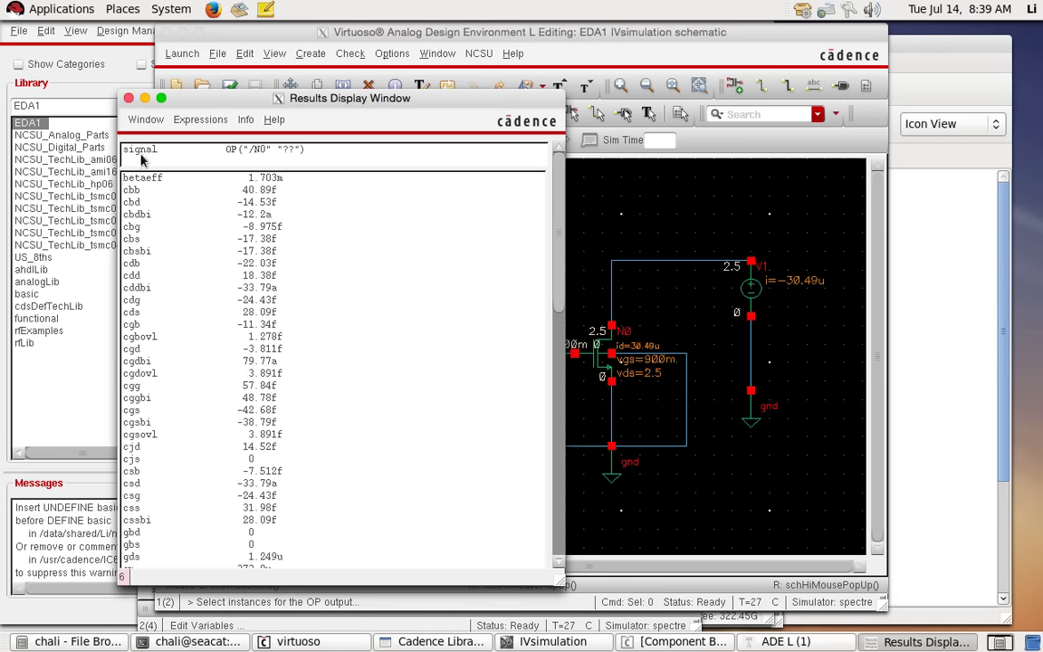
pyautogui.click(129, 98)
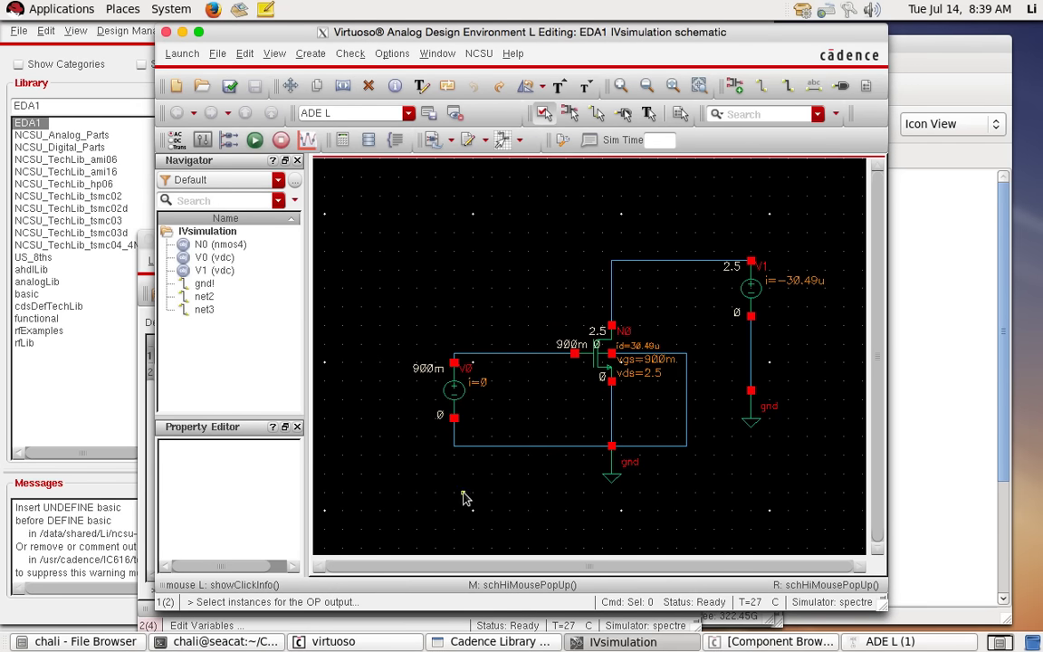
pyautogui.hotkey('ctrl', 'Left')
# Step: Open EDA1.pdf in Preview to read the assignment questions, then go back to the Virtuoso schematic
pyautogui.moveTo(455, 634)
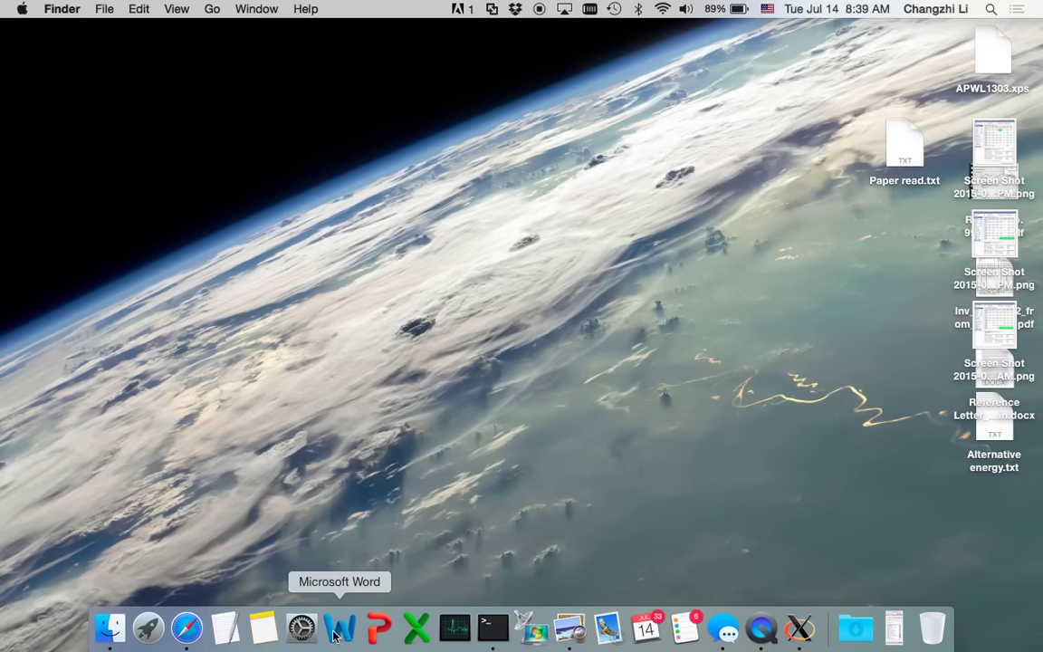
pyautogui.click(335, 634)
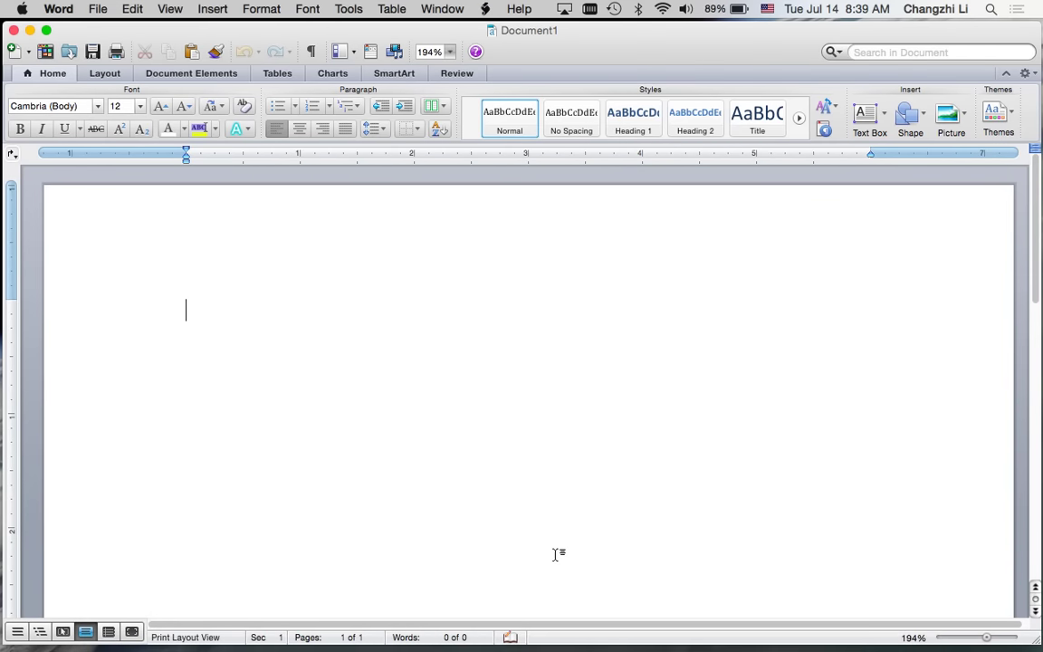
pyautogui.moveTo(608, 634)
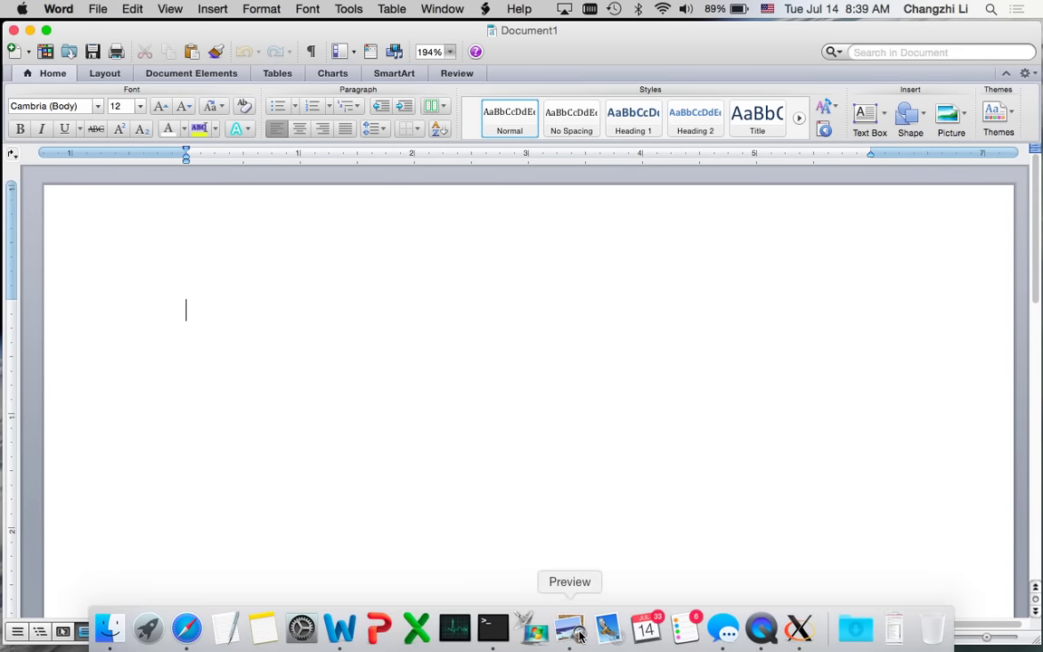
pyautogui.click(570, 628)
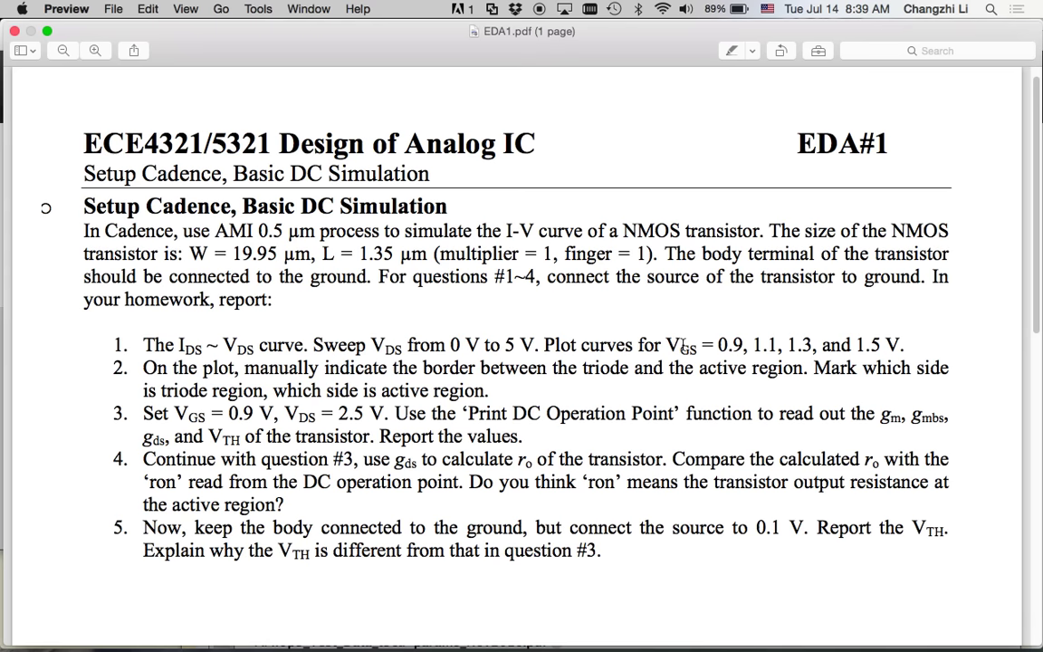
pyautogui.hotkey('ctrl', 'Left')
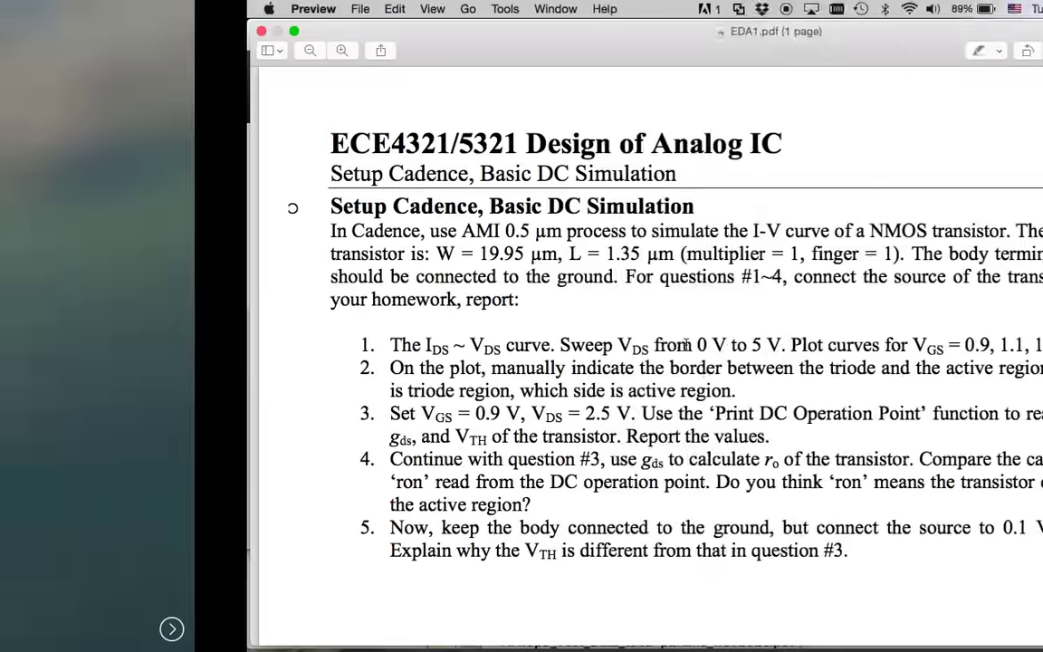
pyautogui.hotkey('ctrl', 'Right')
pyautogui.moveTo(718, 648)
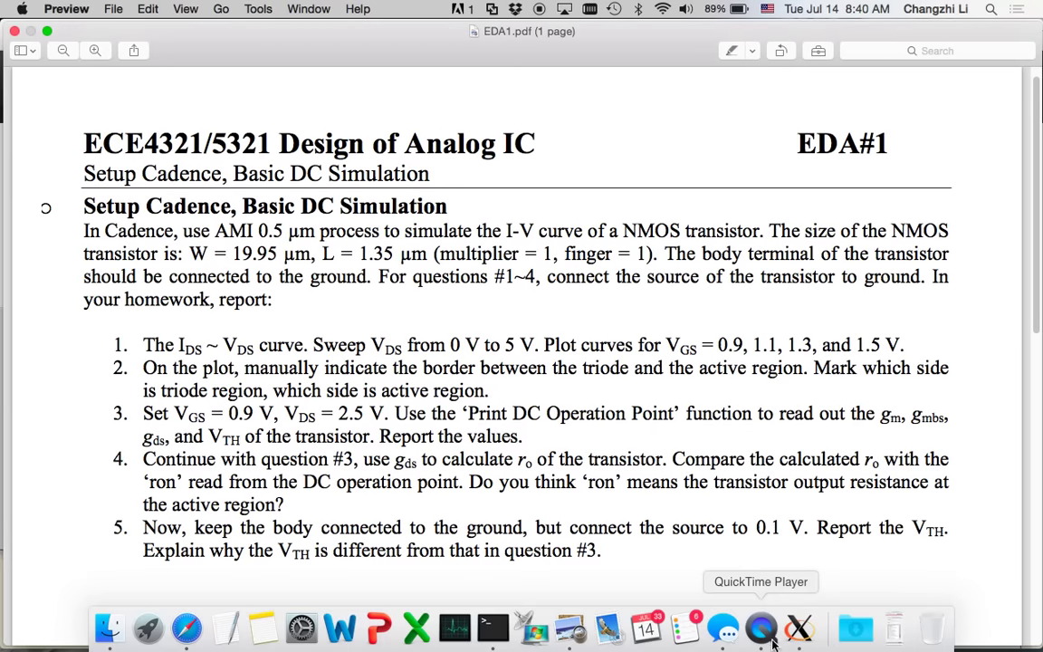
pyautogui.click(737, 623)
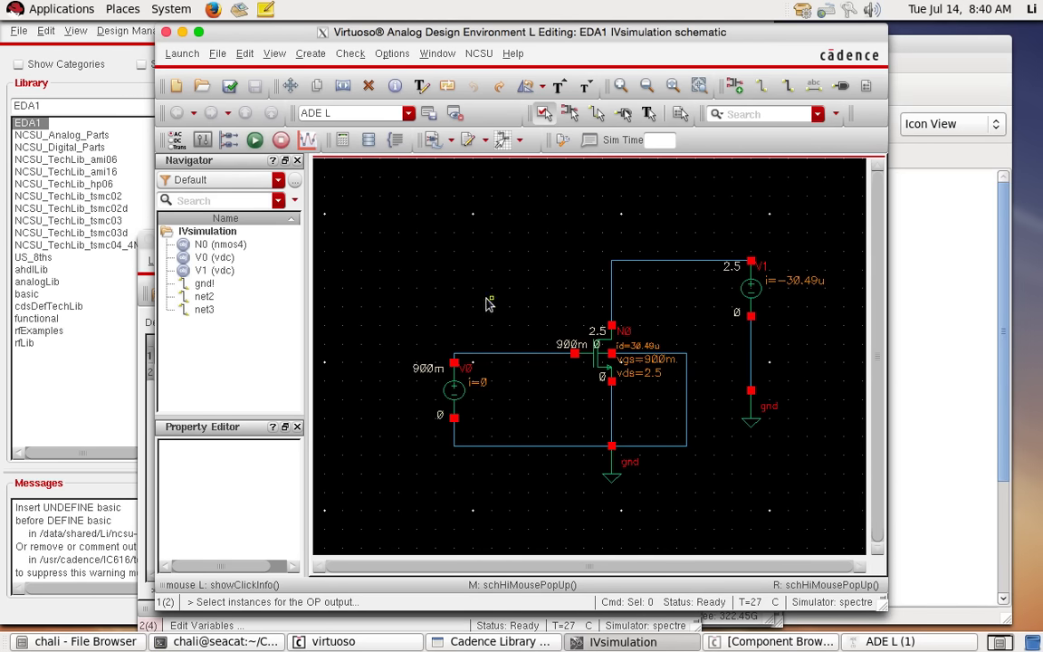
# Step: Edit the dc analysis to sweep design variable VDS from 0 to 5, keeping the operating point saved
pyautogui.click(148, 344)
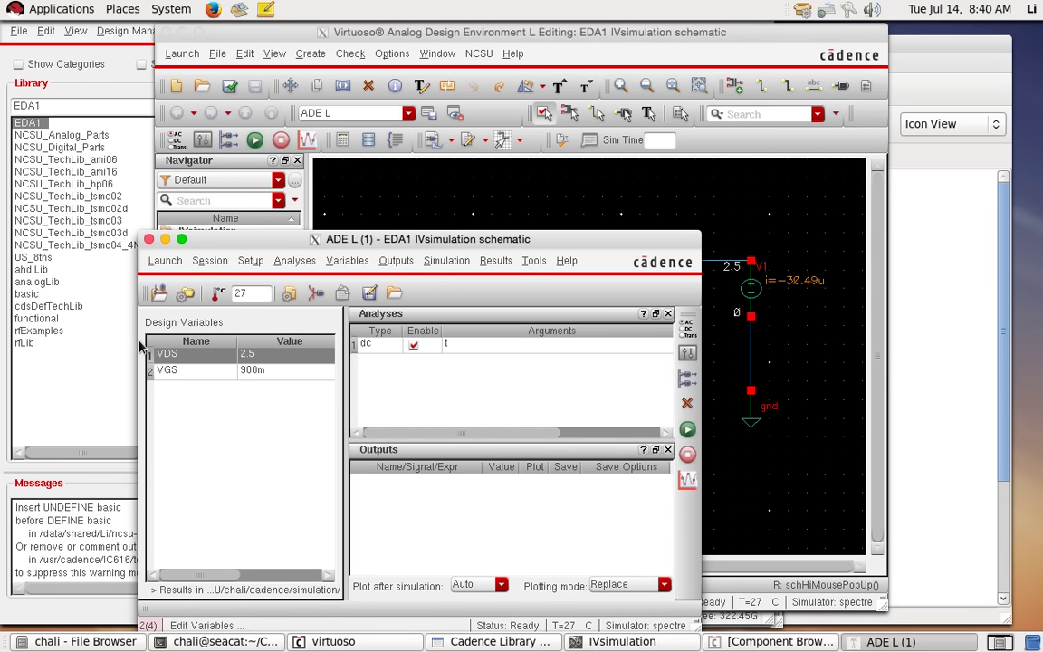
pyautogui.click(494, 350)
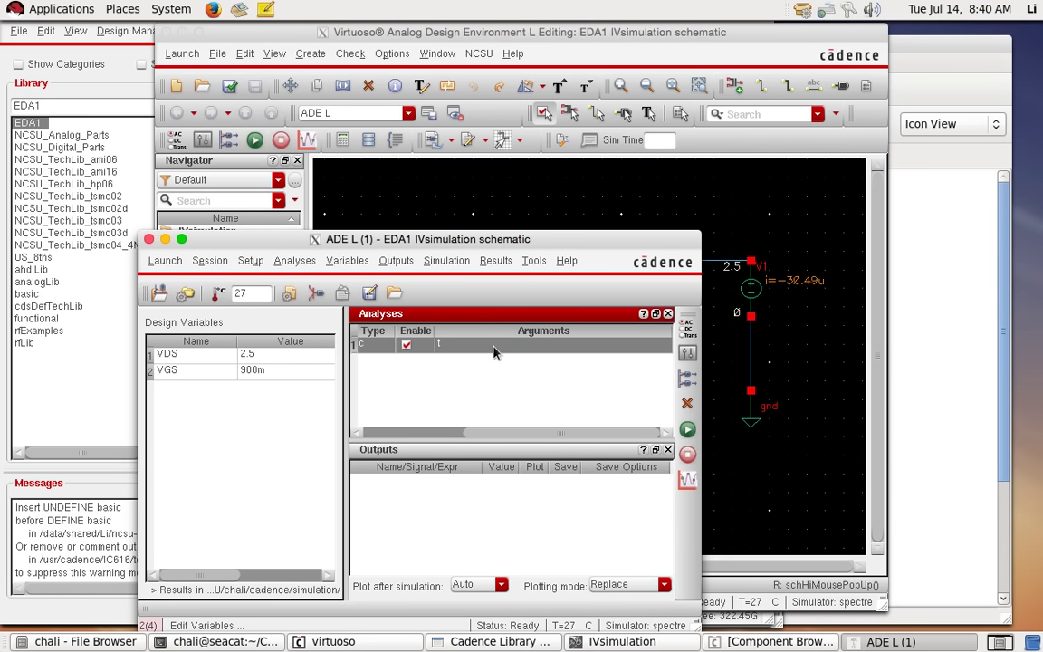
pyautogui.hscroll(-1, 494, 351)
pyautogui.hscroll(1, 494, 351)
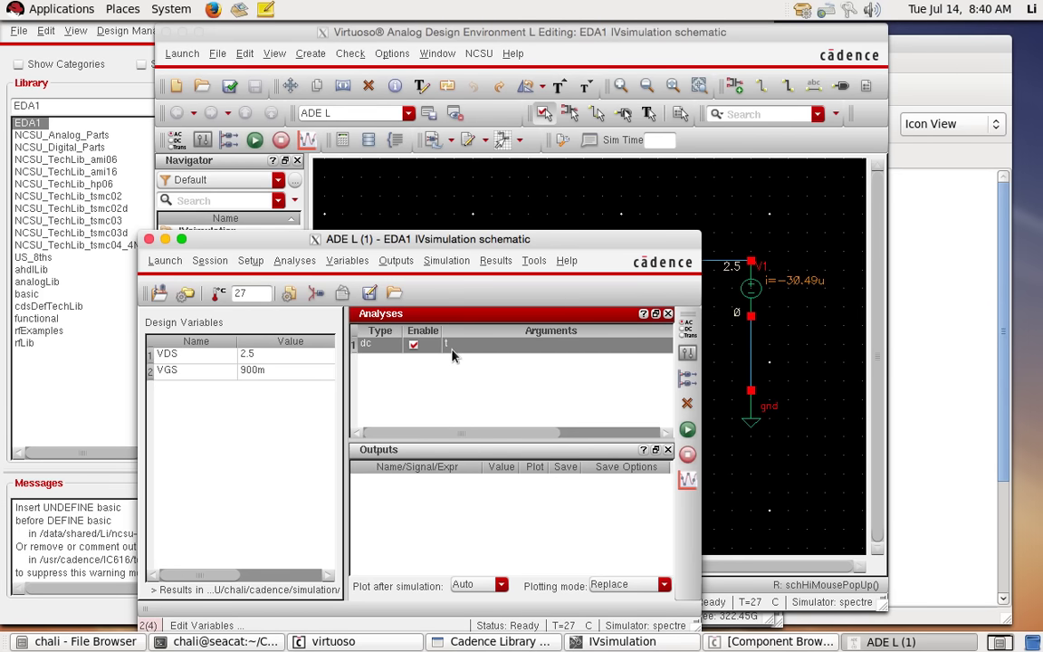
pyautogui.doubleClick(452, 353)
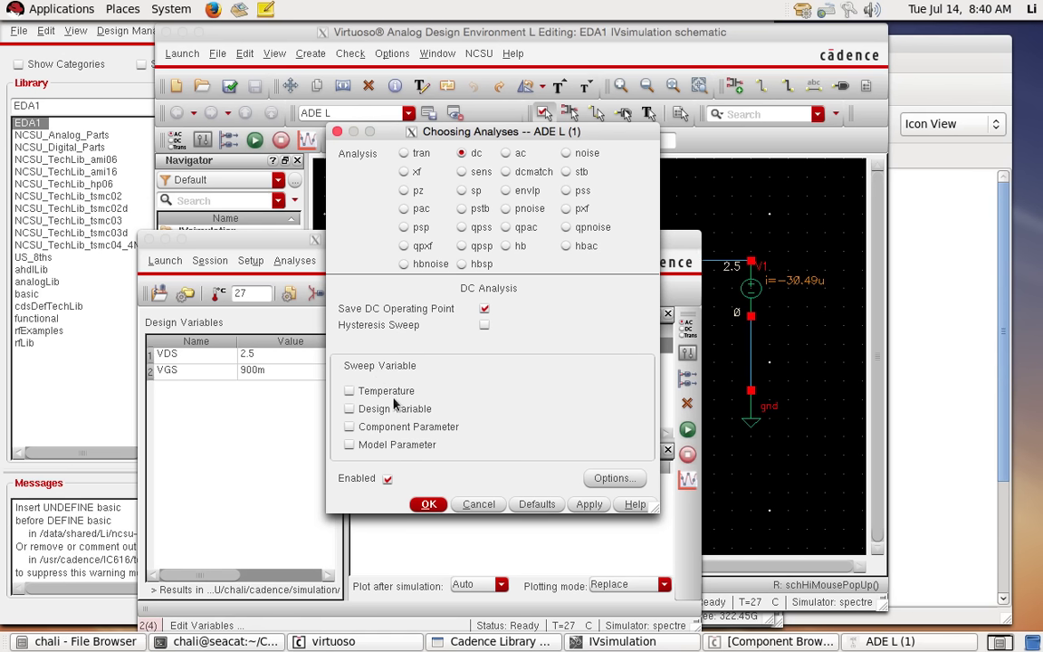
pyautogui.click(349, 410)
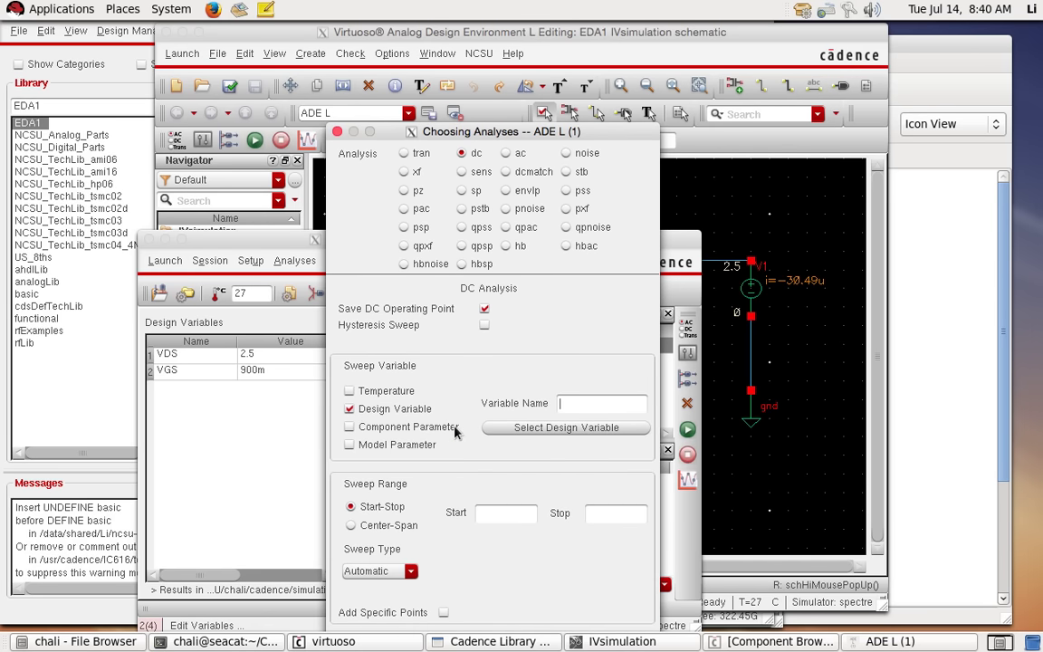
pyautogui.click(576, 429)
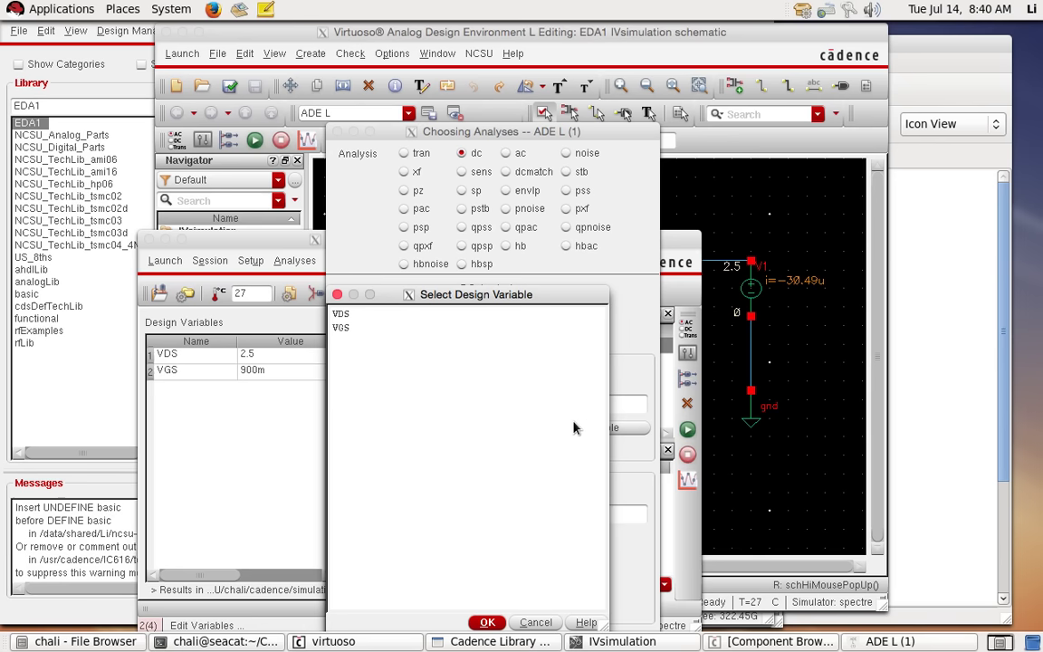
pyautogui.click(342, 314)
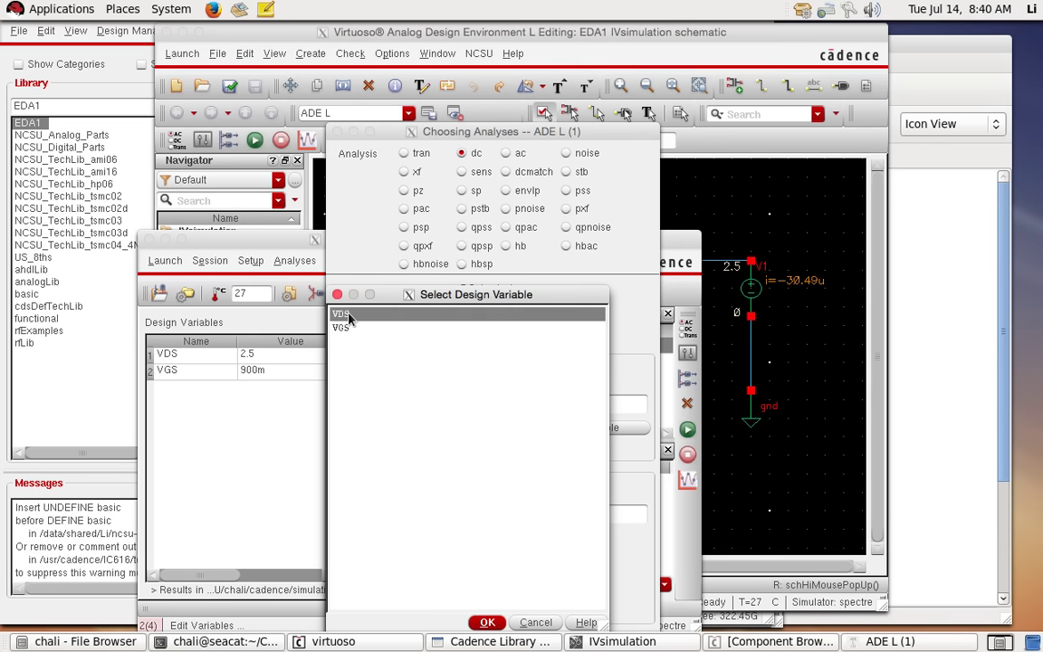
pyautogui.click(488, 623)
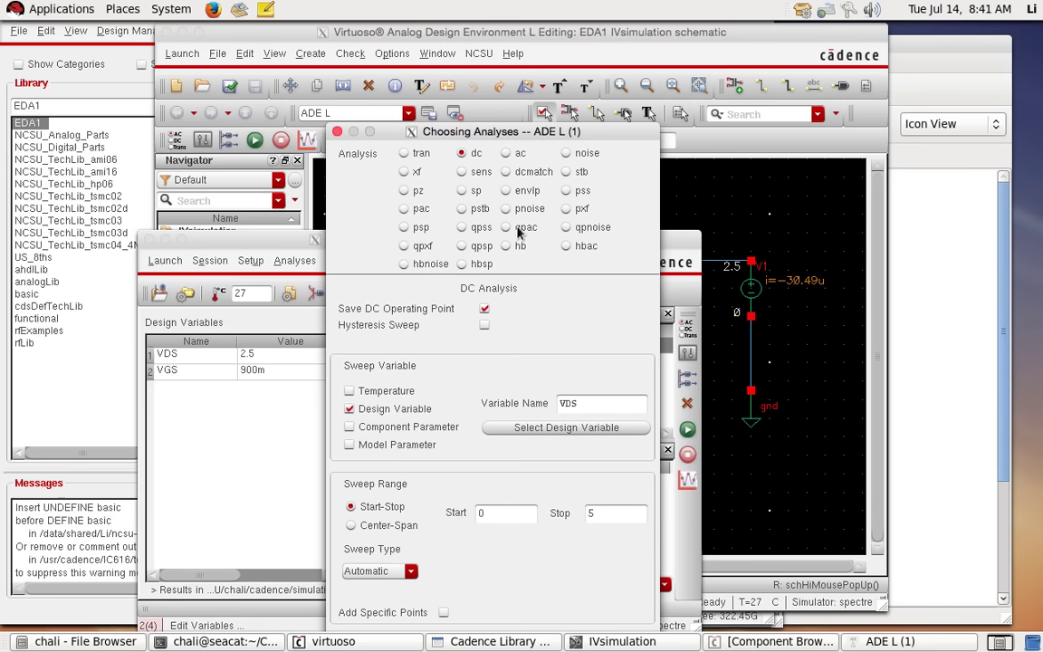
pyautogui.moveTo(481, 133); pyautogui.dragTo(469, 40)
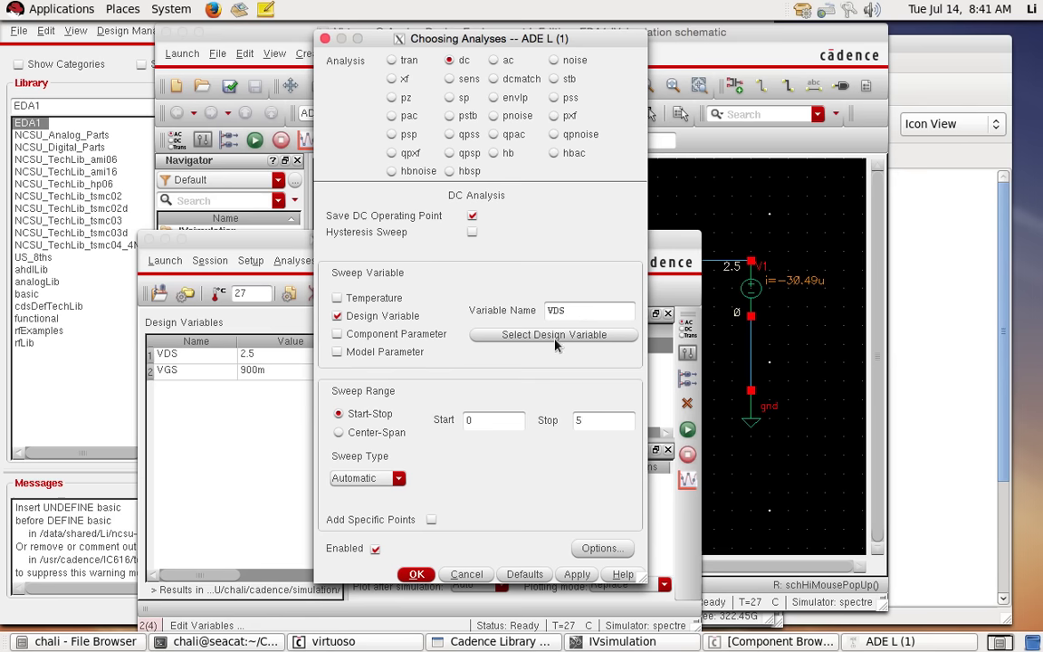
pyautogui.click(415, 575)
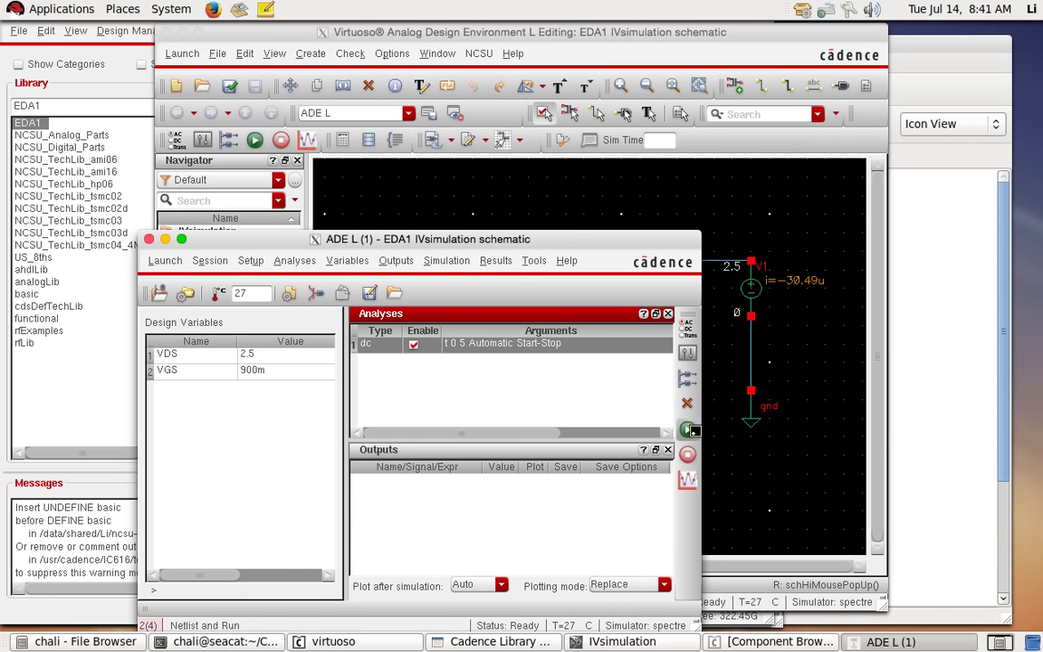
# Step: Run the VDS sweep and scroll through the Spectre log of 100m steps before closing it
pyautogui.click(691, 432)
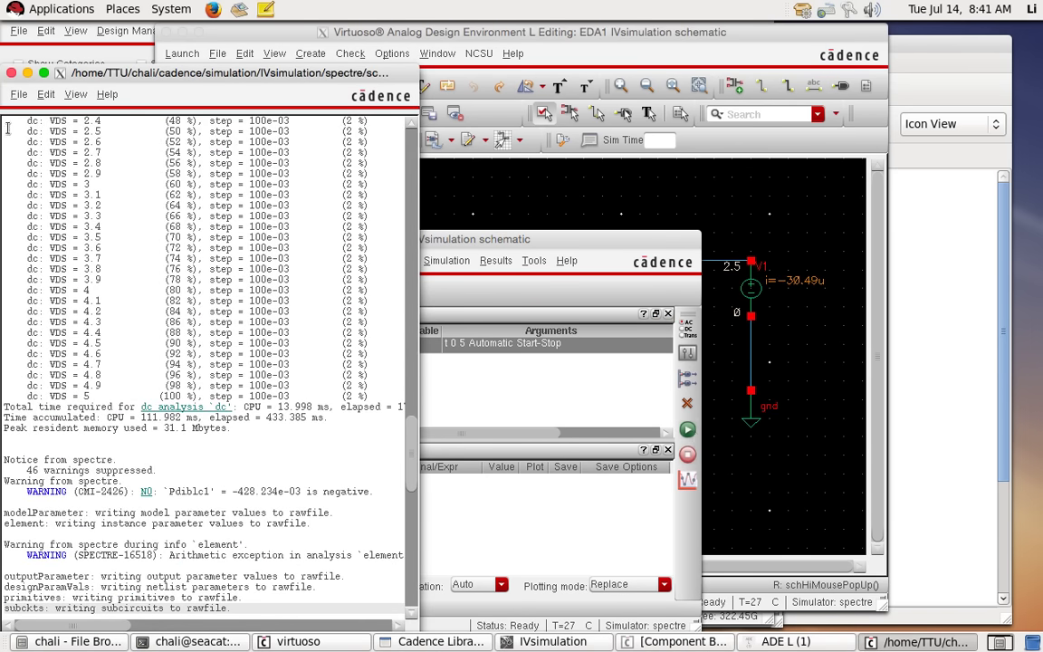
pyautogui.scroll(5, 147, 344)
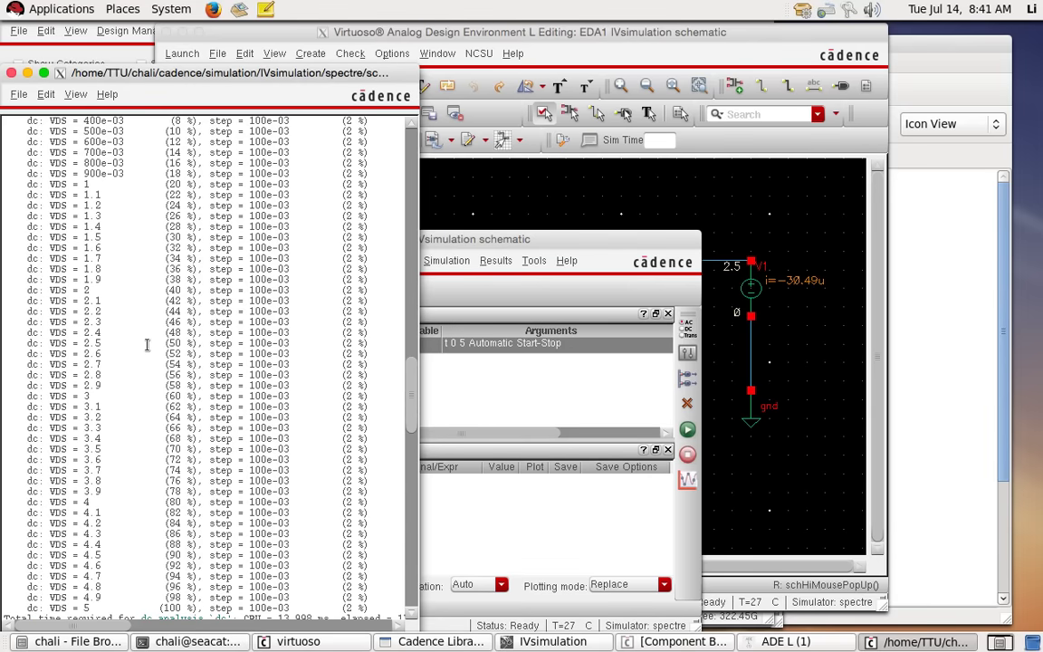
pyautogui.scroll(4, 146, 344)
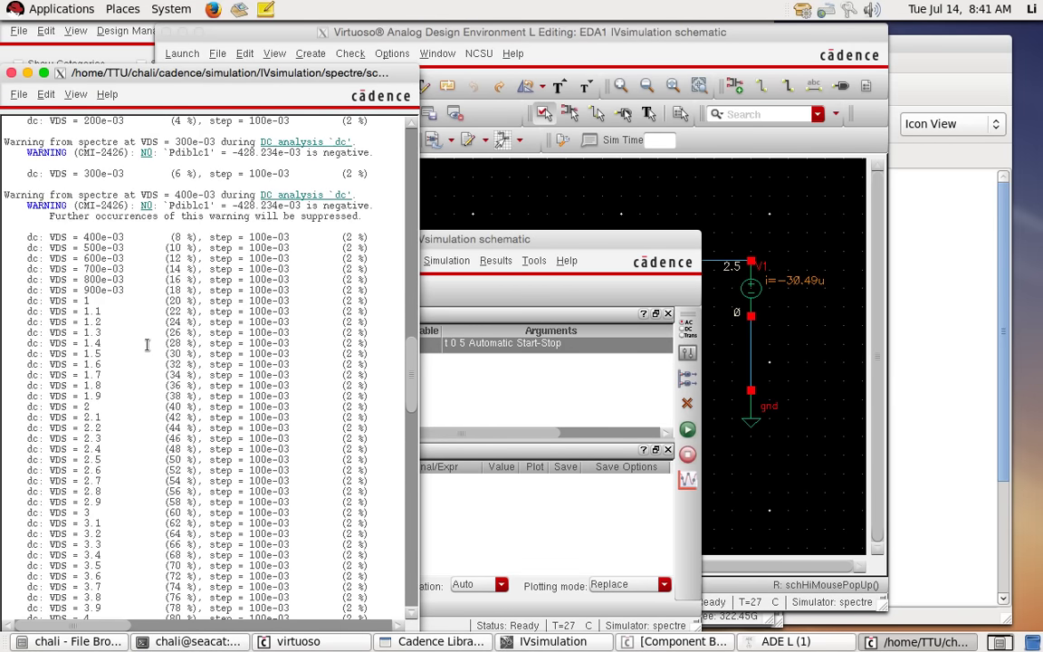
pyautogui.scroll(-6, 147, 344)
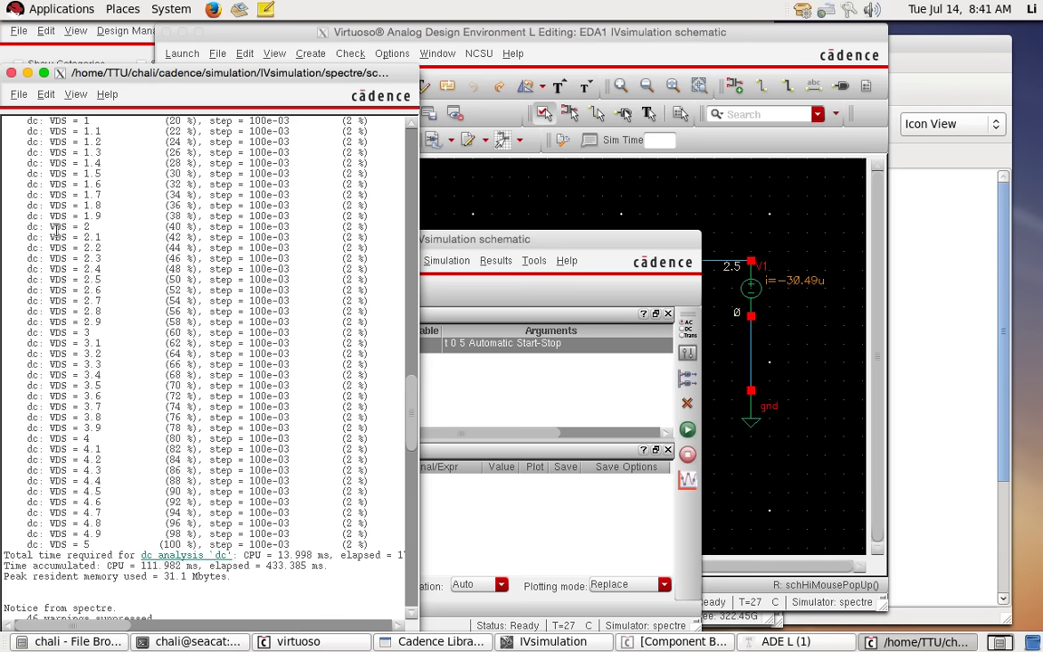
pyautogui.click(10, 72)
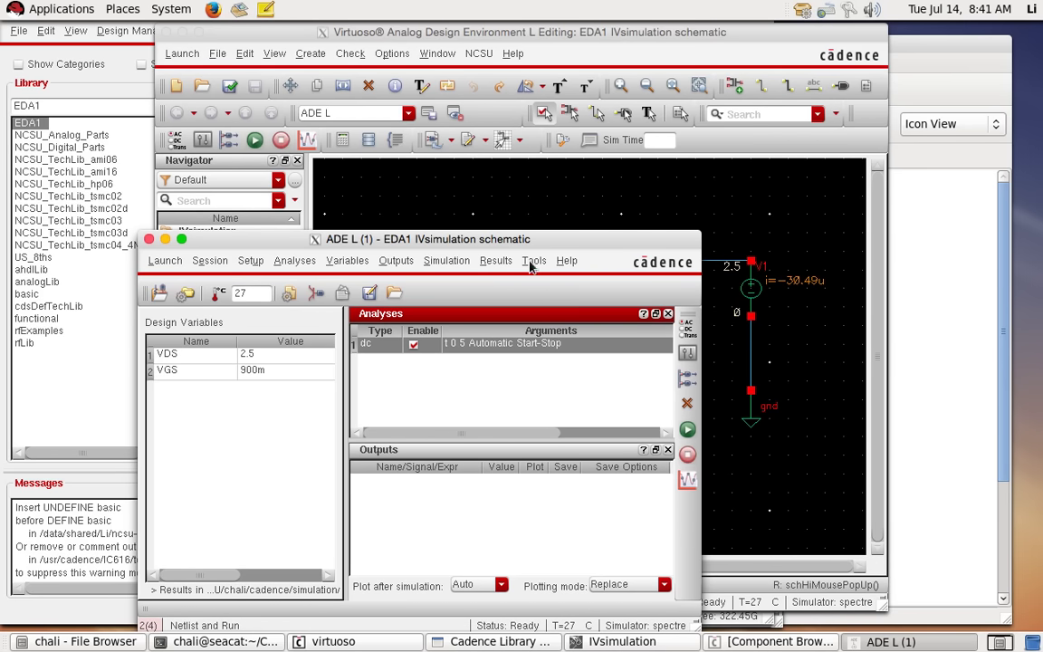
# Step: Direct-plot the current at V1's minus terminal, giving i /V1/MINUS versus VDS up to about 35 µA
pyautogui.click(493, 260)
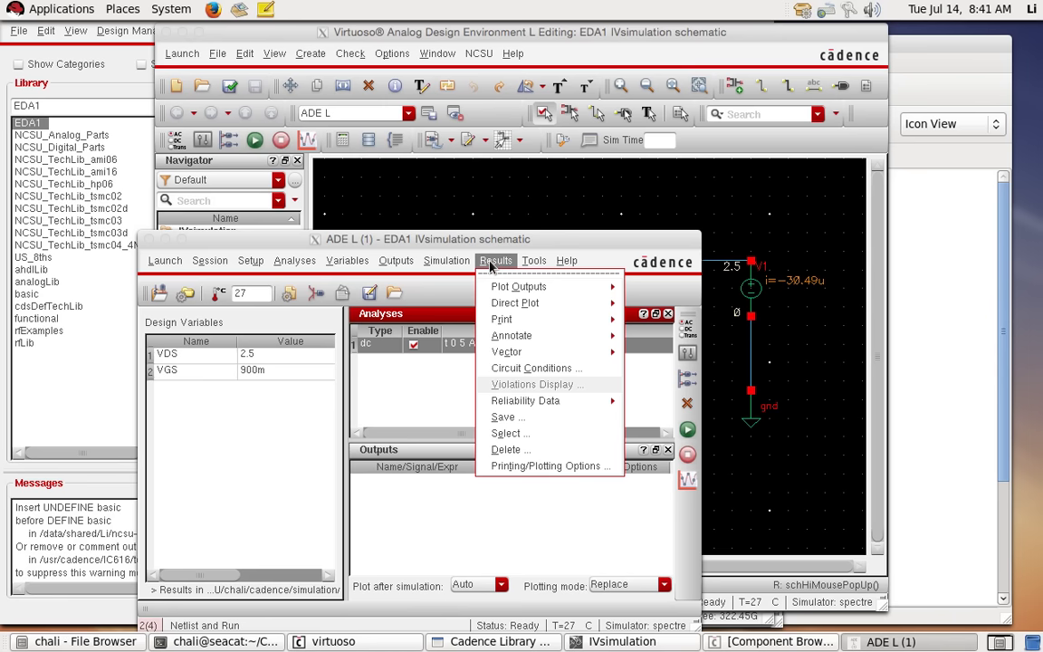
pyautogui.moveTo(545, 292)
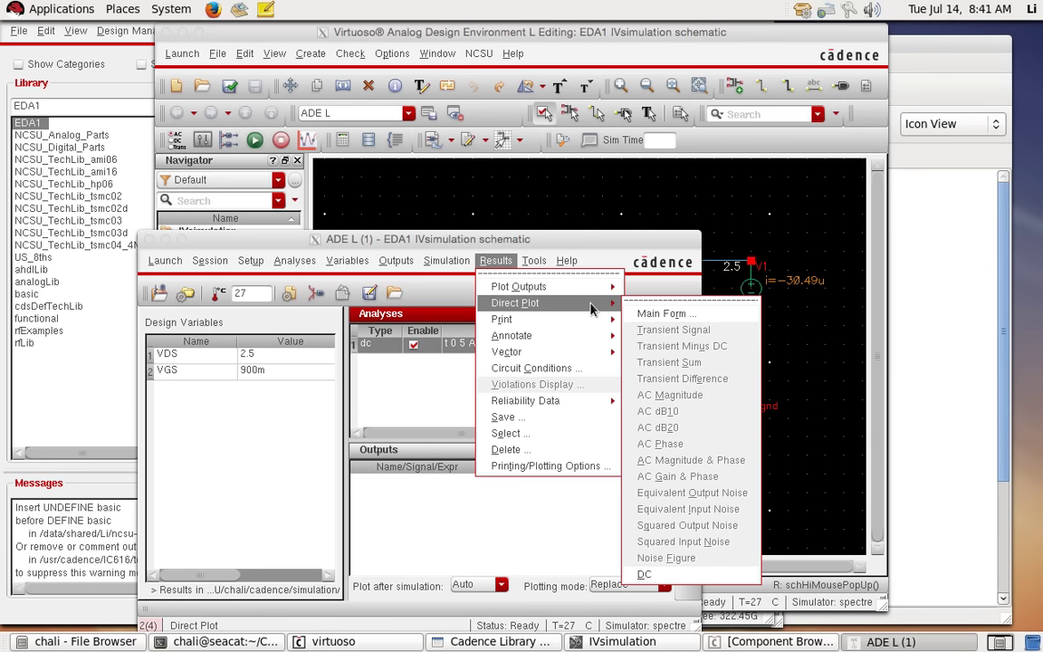
pyautogui.click(650, 315)
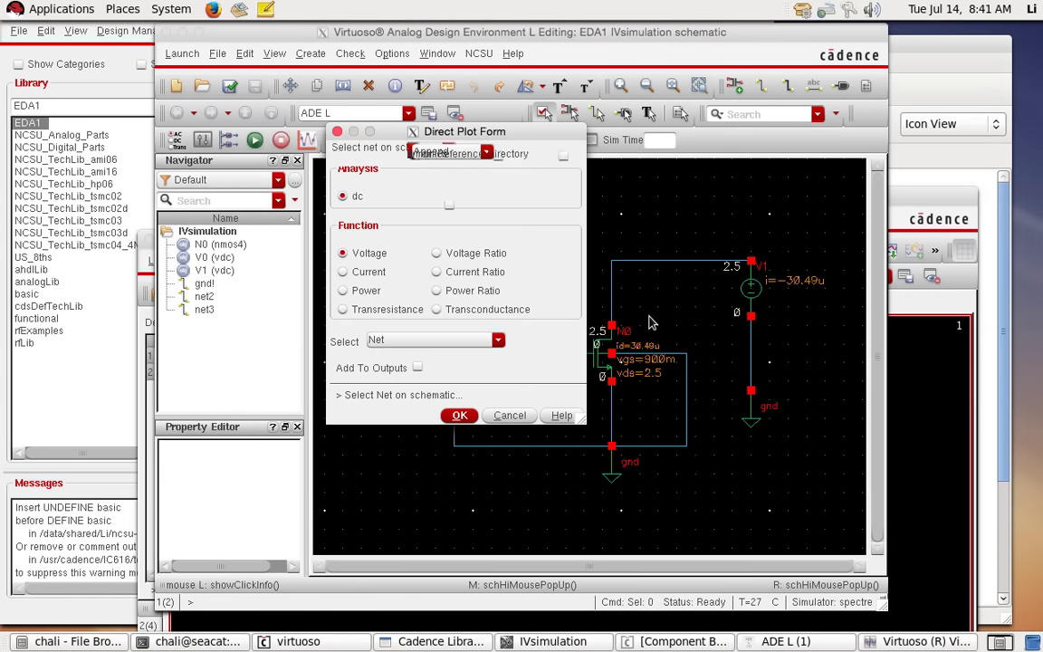
pyautogui.click(342, 272)
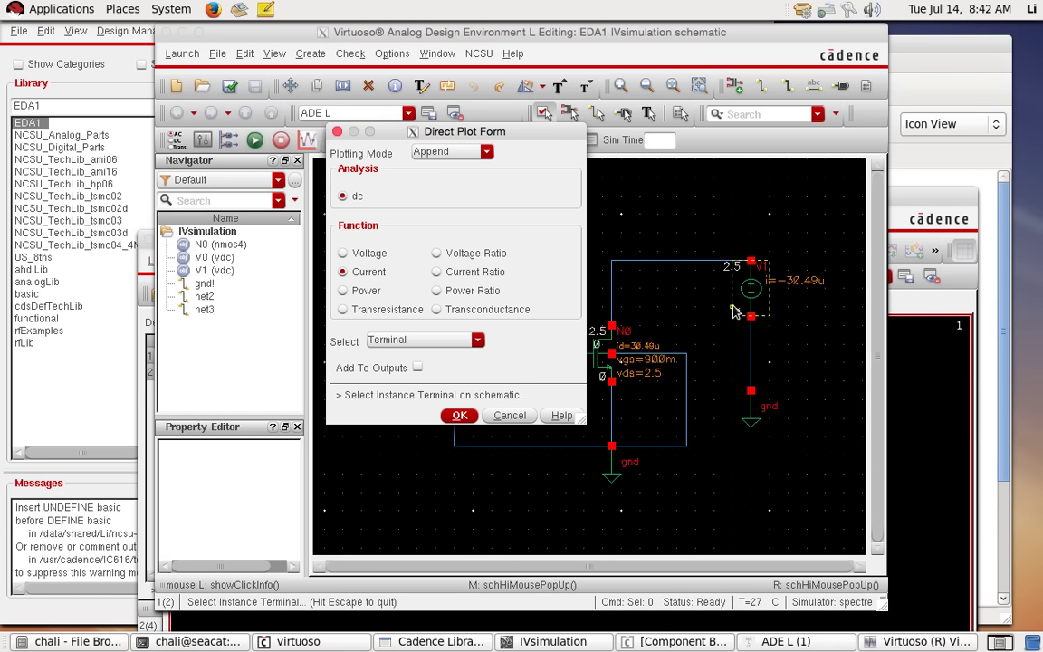
pyautogui.press('super+alt+a')
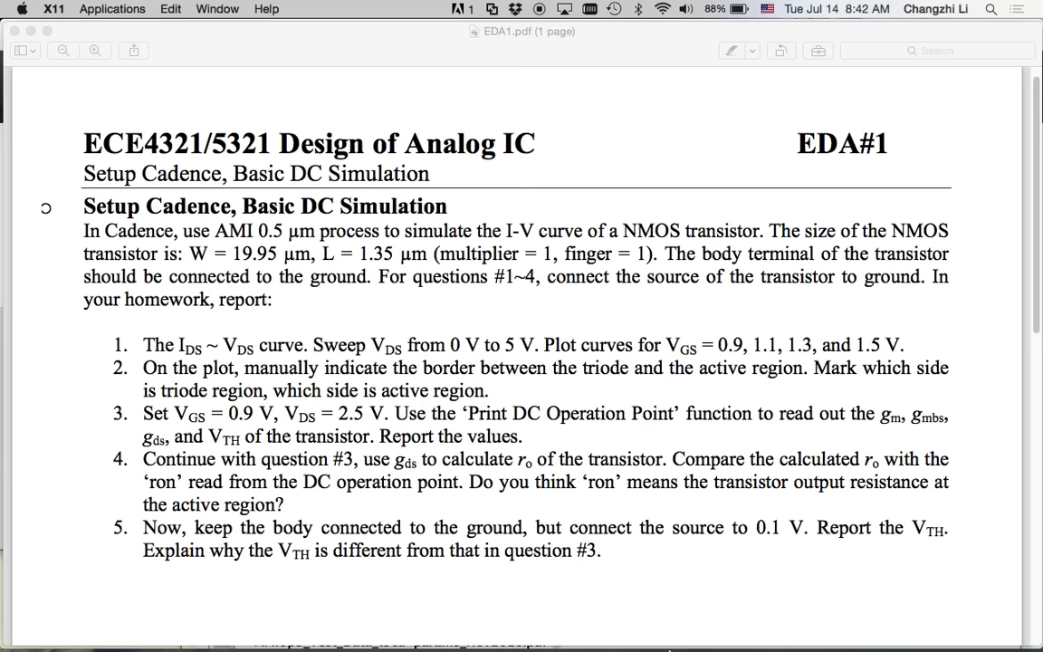
pyautogui.click(920, 625)
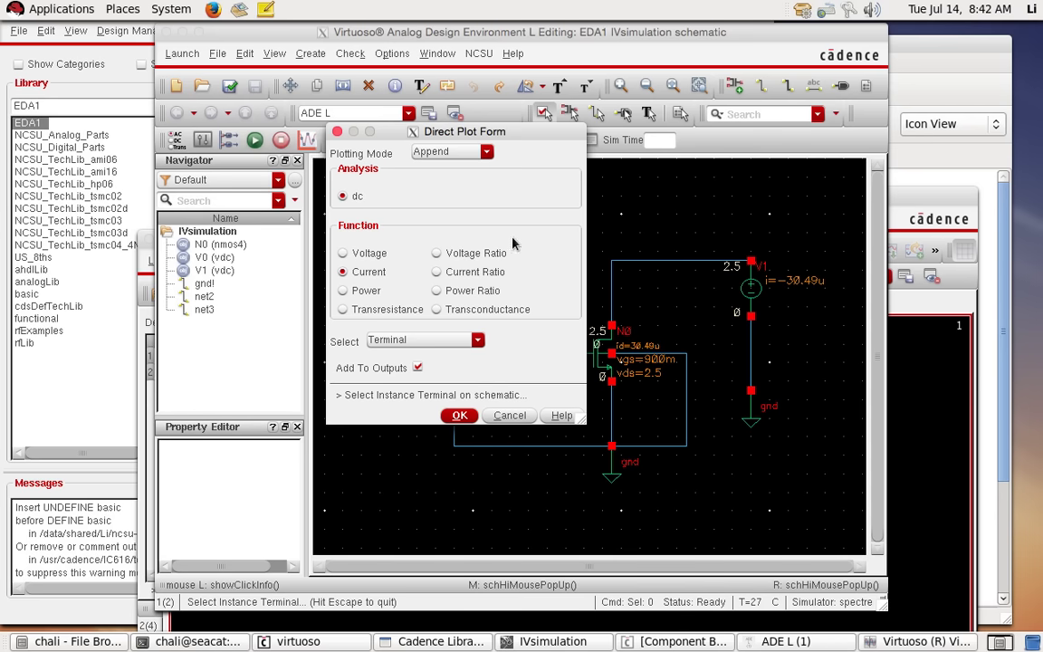
pyautogui.click(716, 241)
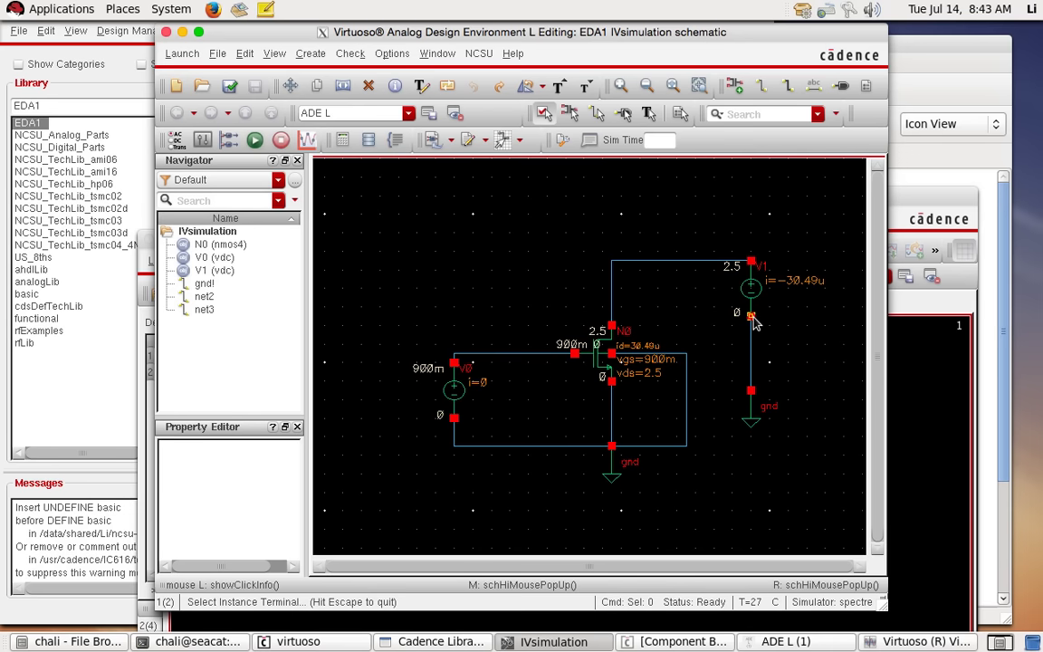
pyautogui.click(750, 316)
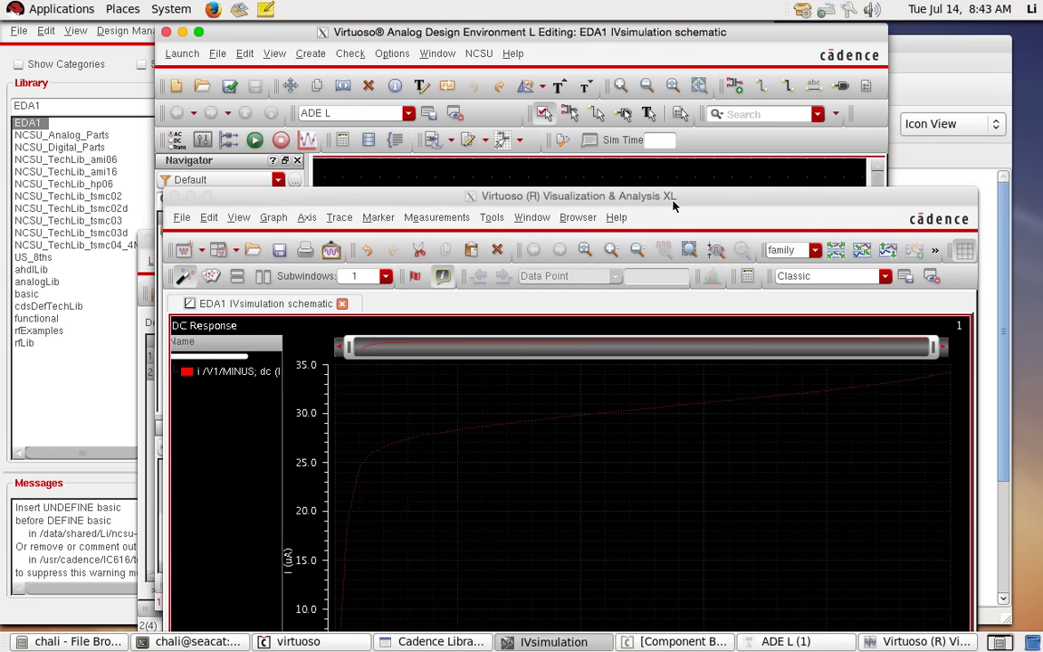
# Step: Clear the waveform window aside and select the i /V1/MINUS output in ADE L
pyautogui.moveTo(673, 204); pyautogui.dragTo(583, 24)
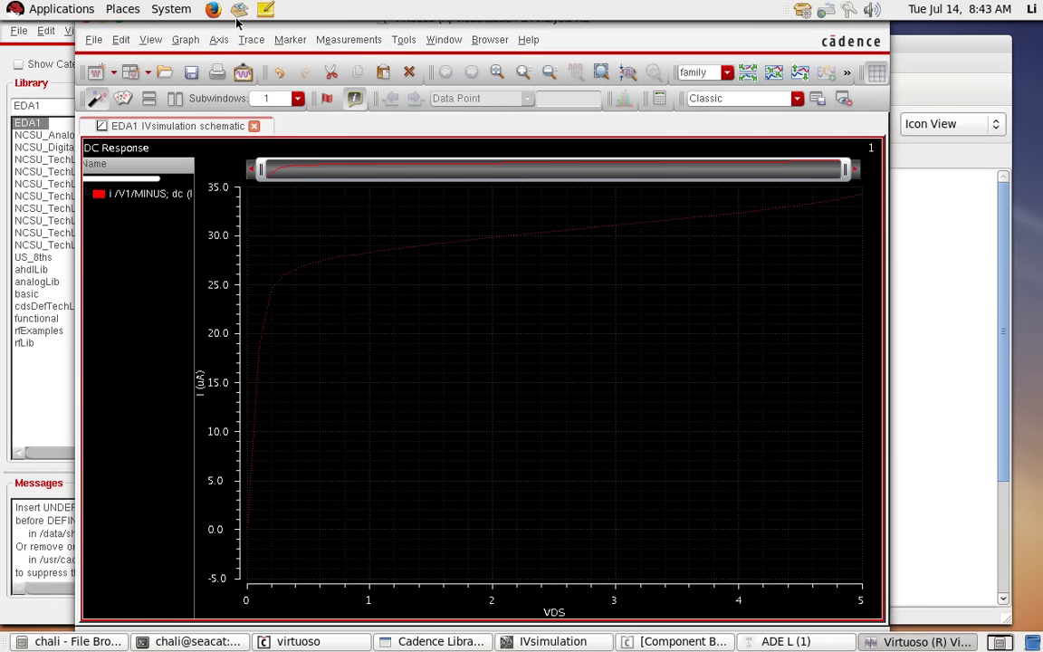
pyautogui.moveTo(237, 32); pyautogui.dragTo(289, 76)
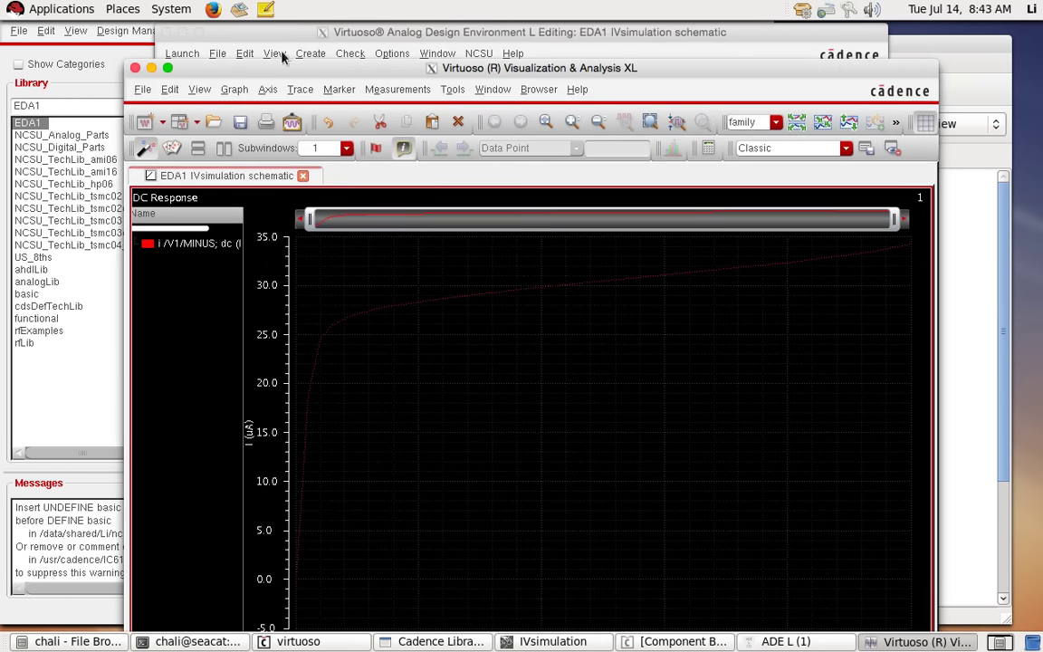
pyautogui.click(281, 36)
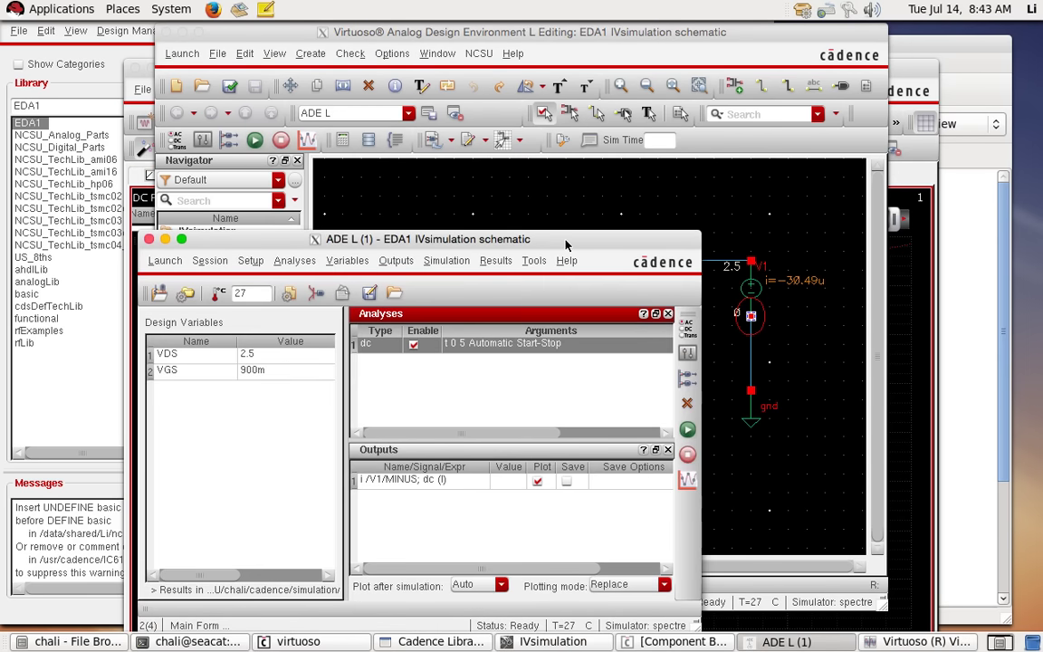
pyautogui.moveTo(556, 244); pyautogui.dragTo(567, 208)
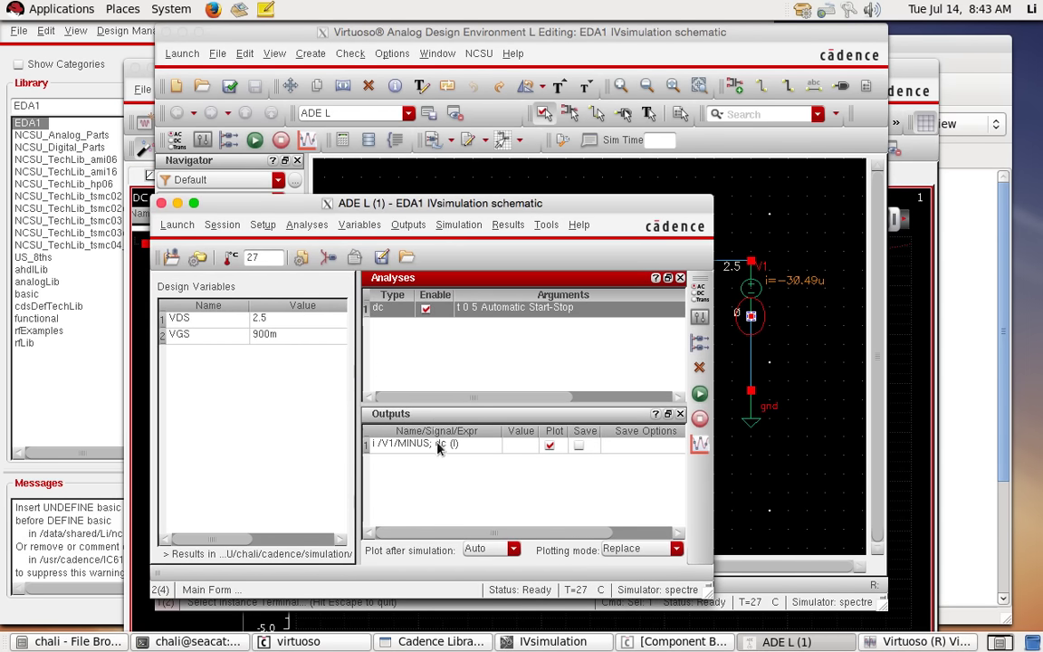
pyautogui.click(480, 445)
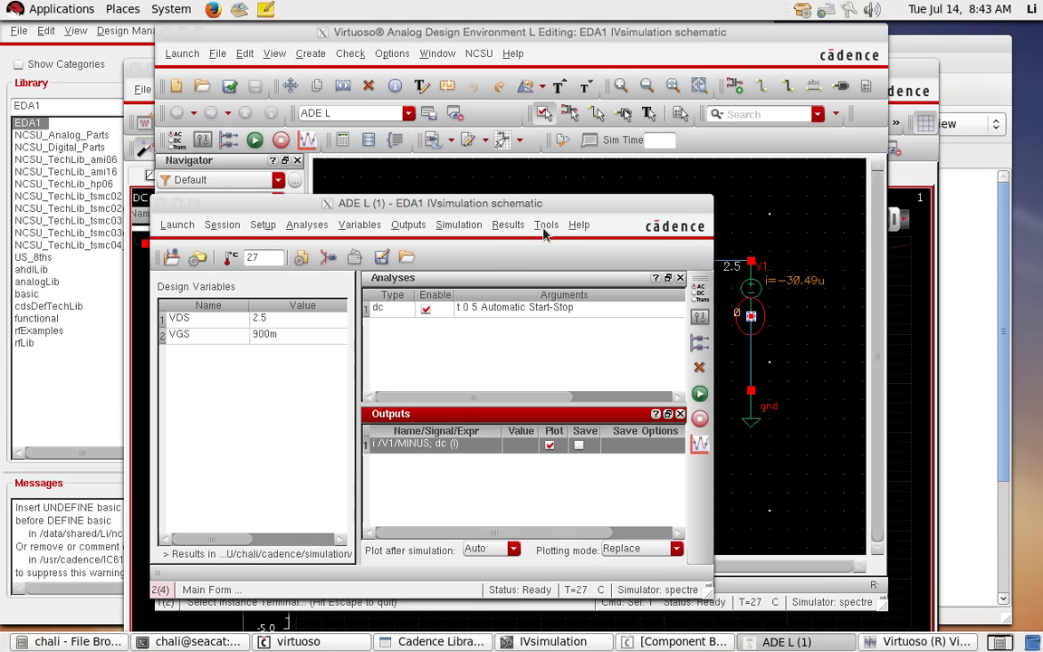
pyautogui.click(506, 225)
# Step: Confirm the Direct Plot Main Form so i /V1/MINUS is marked for plotting and saving
pyautogui.moveTo(534, 267)
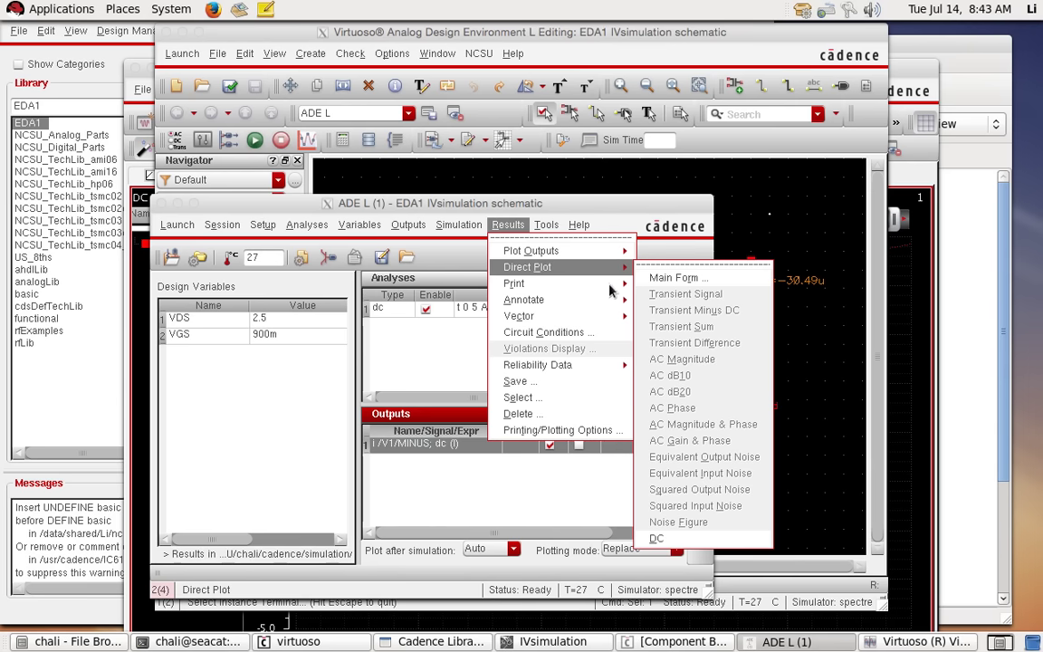
pyautogui.click(655, 275)
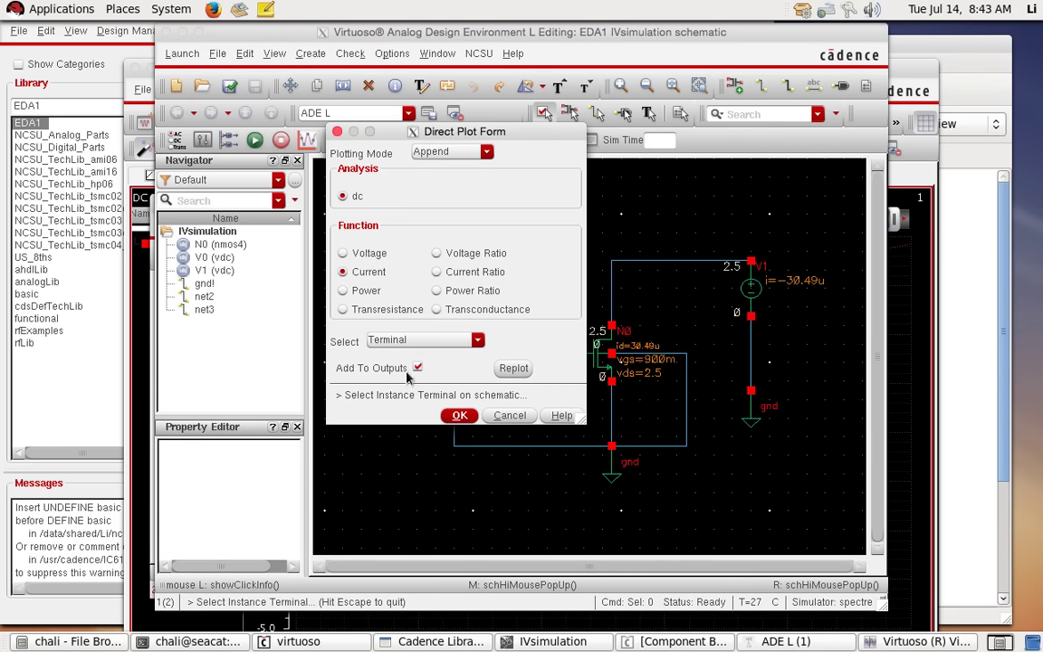
pyautogui.click(458, 414)
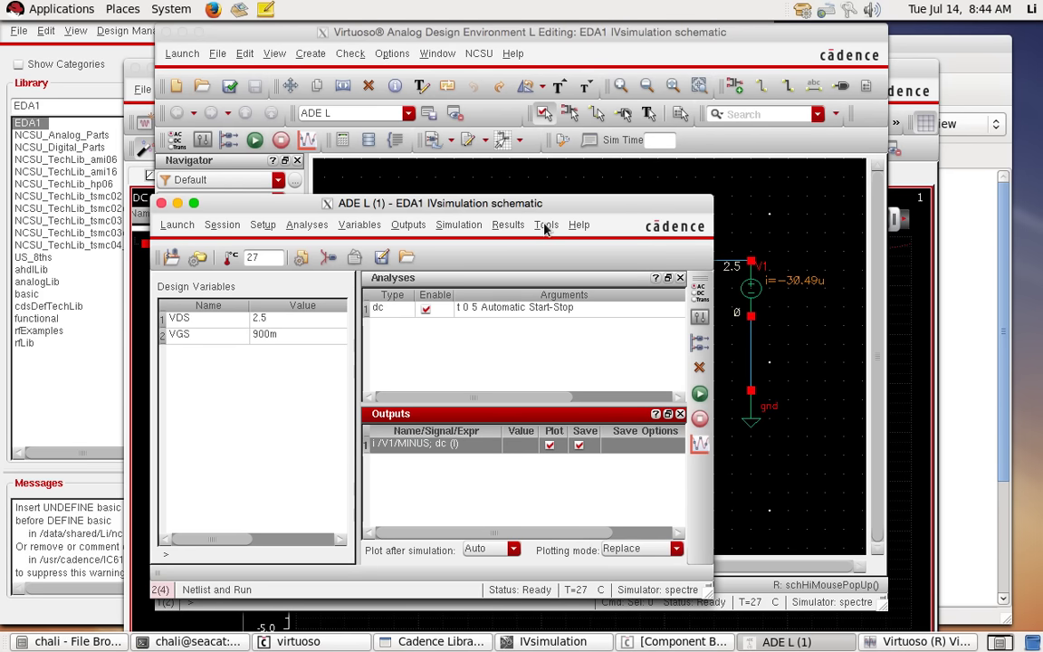
# Step: Open Parametric Analysis and add VGS, currently 0.9, as the swept variable
pyautogui.click(546, 227)
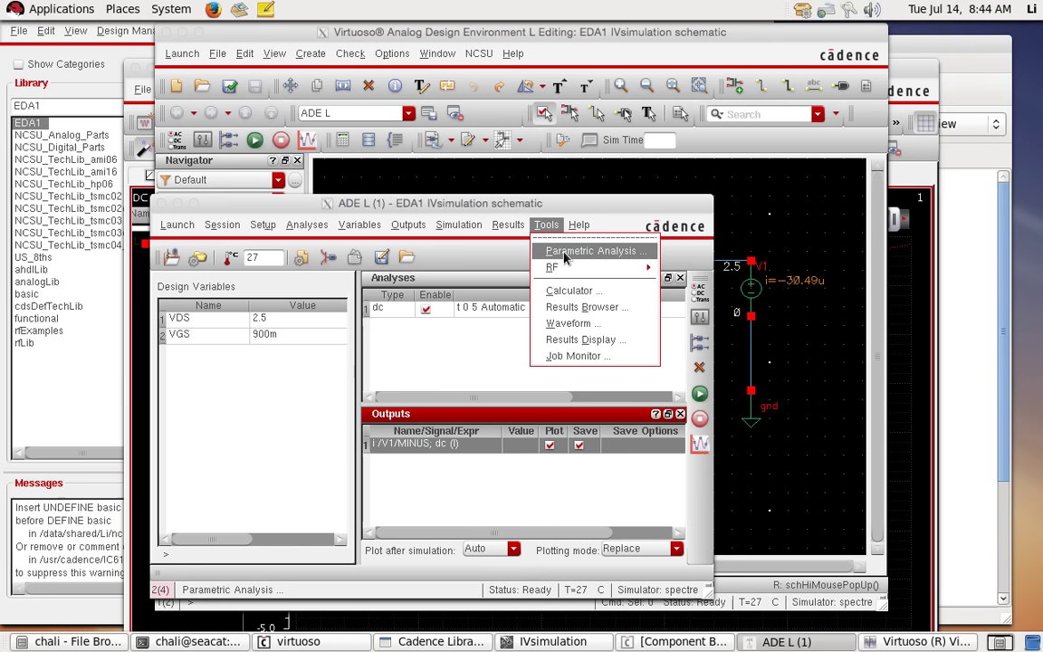
pyautogui.click(564, 256)
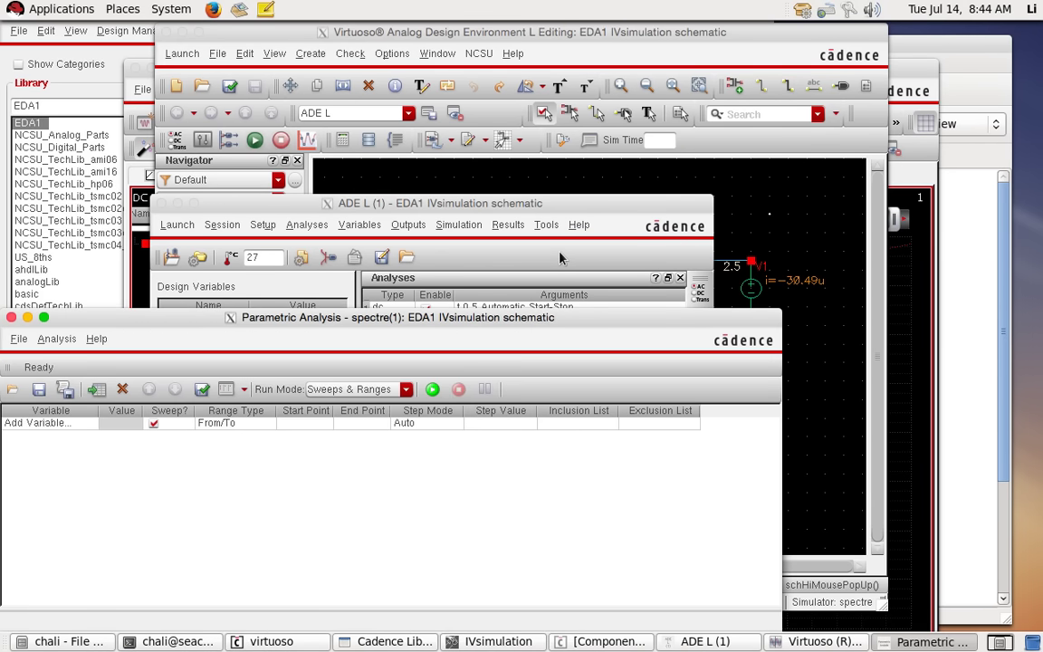
pyautogui.moveTo(446, 315); pyautogui.dragTo(552, 212)
pyautogui.click(197, 323)
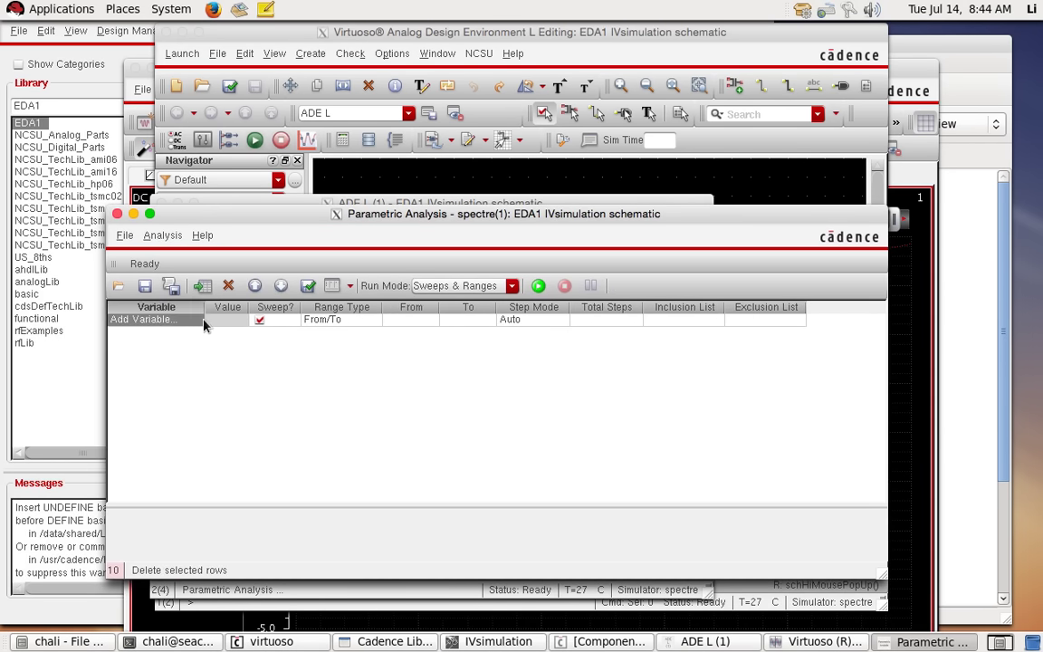
pyautogui.click(198, 321)
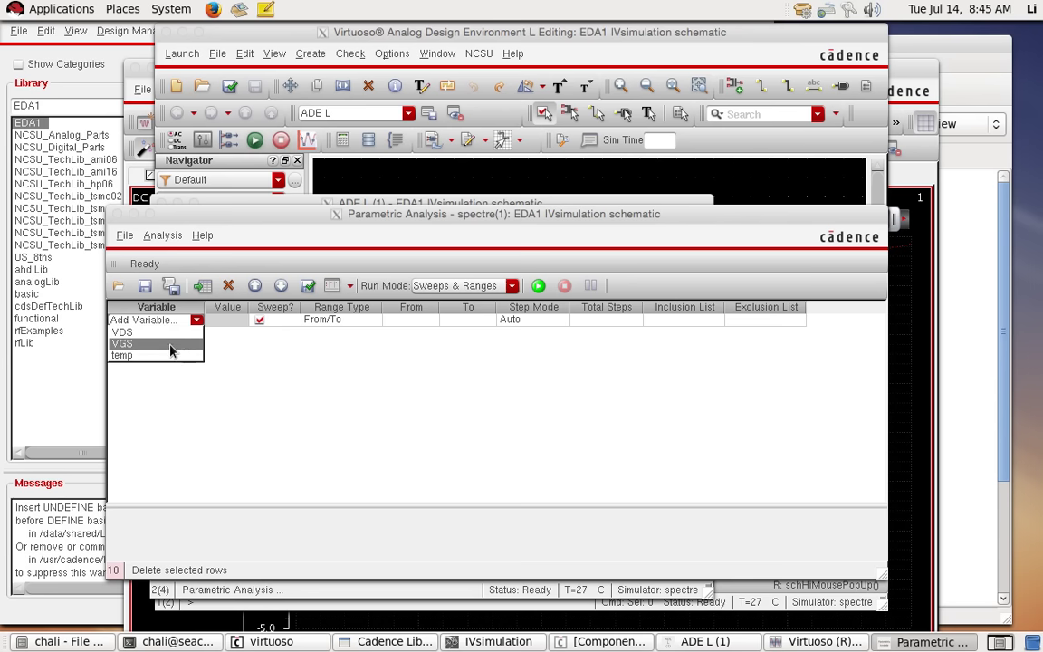
pyautogui.click(170, 346)
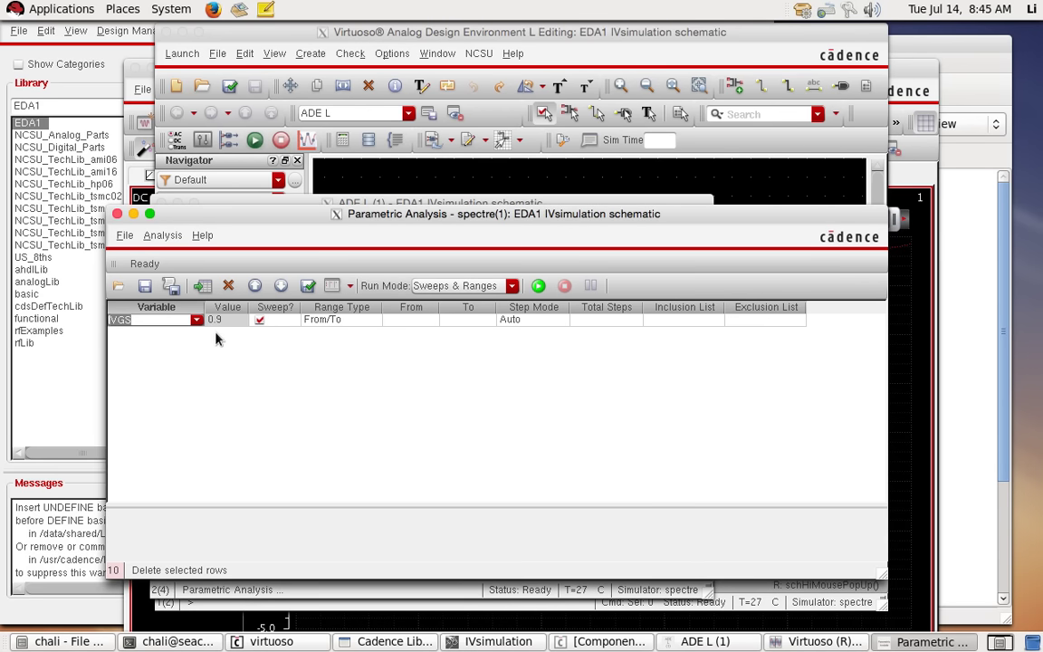
pyautogui.click(241, 323)
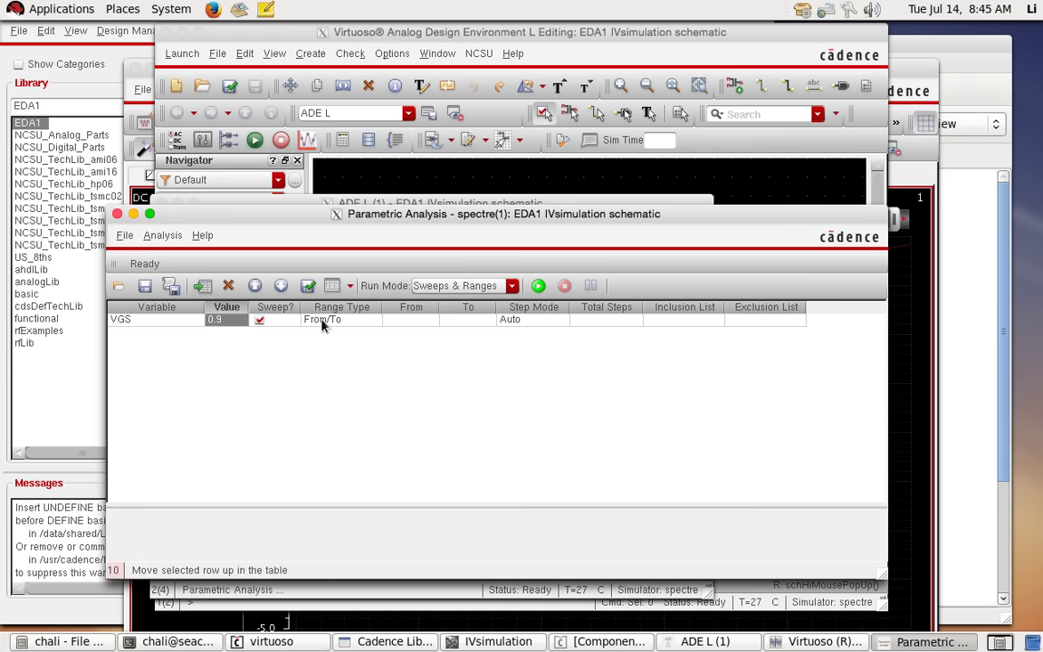
# Step: Check the EDA1 assignment PDF for the VGS sweep range before editing it
pyautogui.click(410, 323)
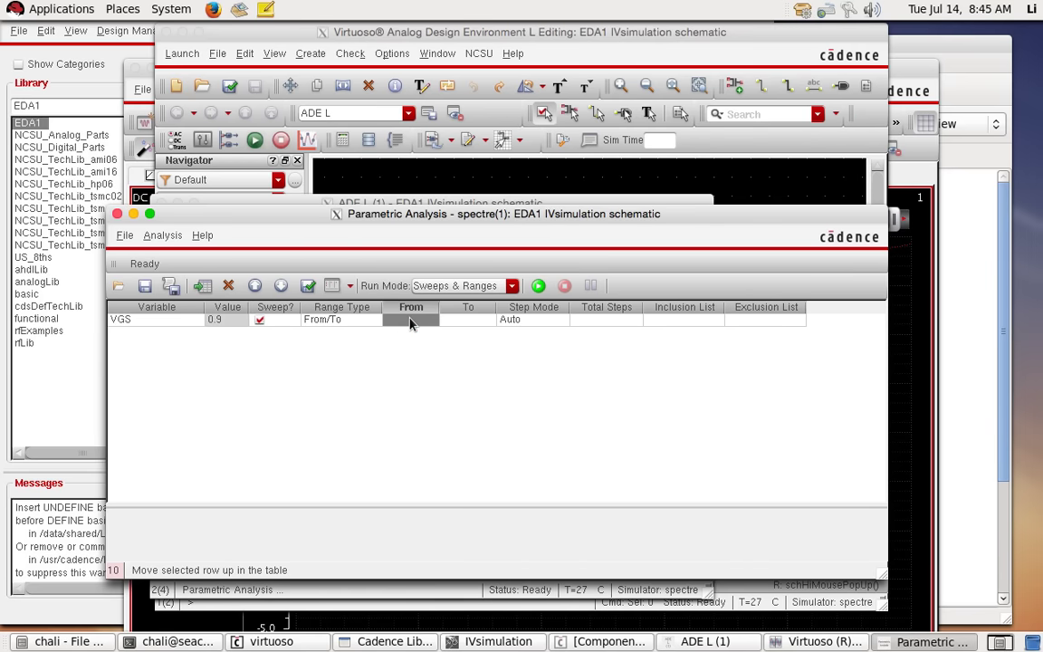
pyautogui.doubleClick(411, 322)
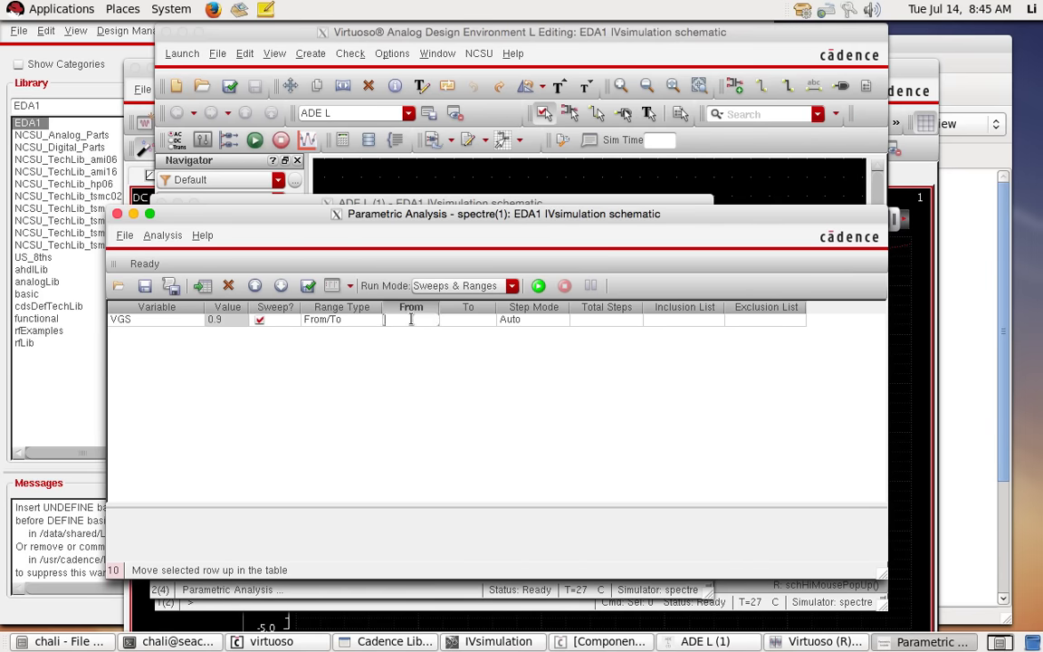
pyautogui.hotkey('ctrl', 'Left')
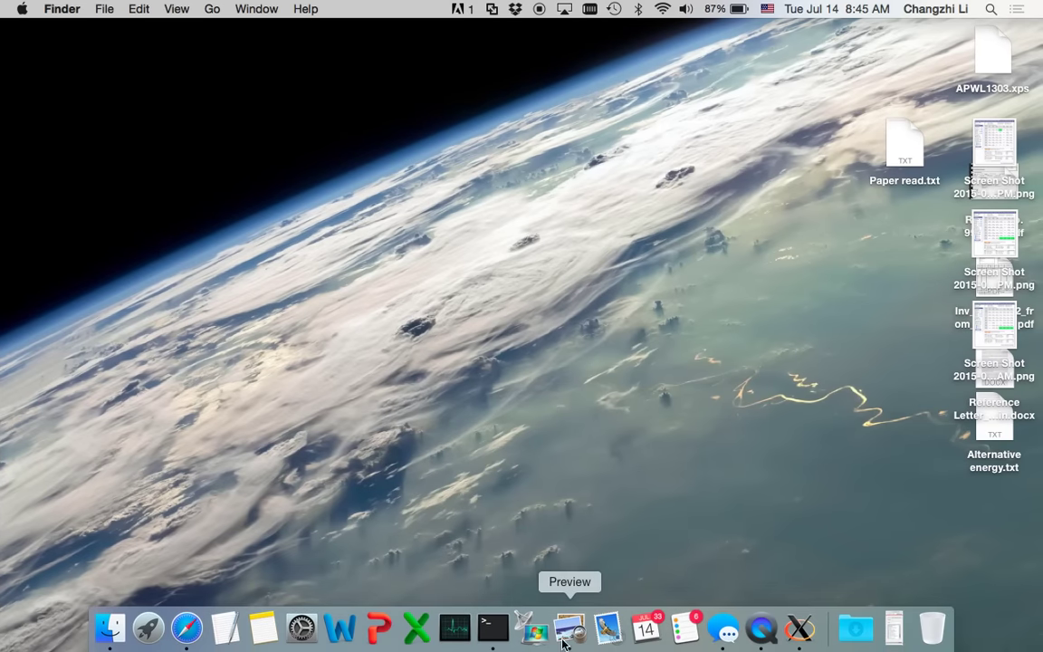
pyautogui.click(564, 633)
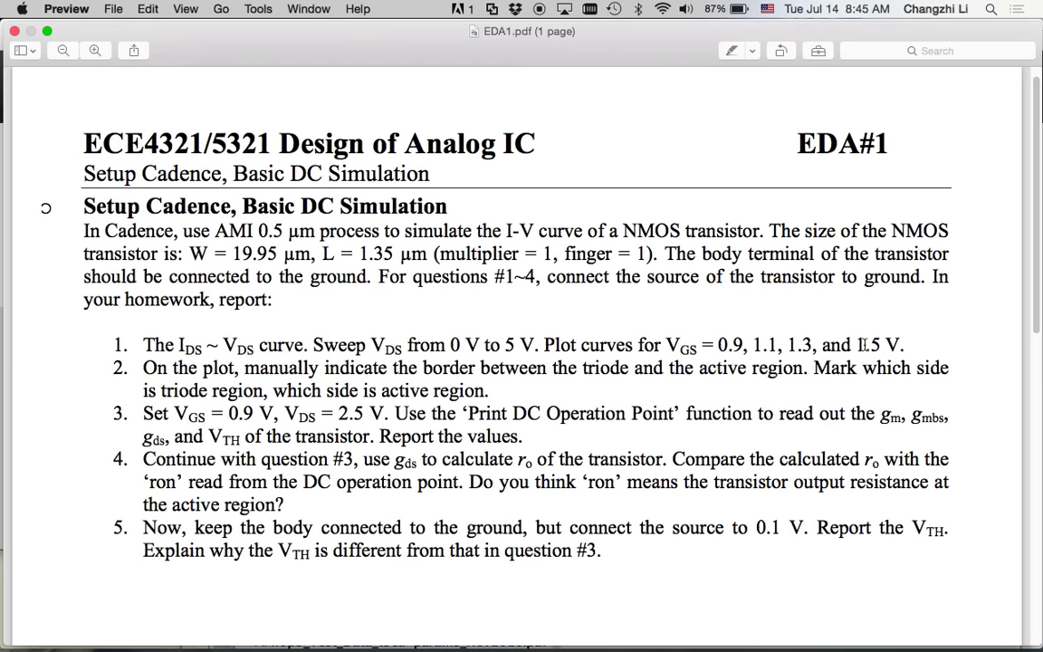
pyautogui.click(740, 633)
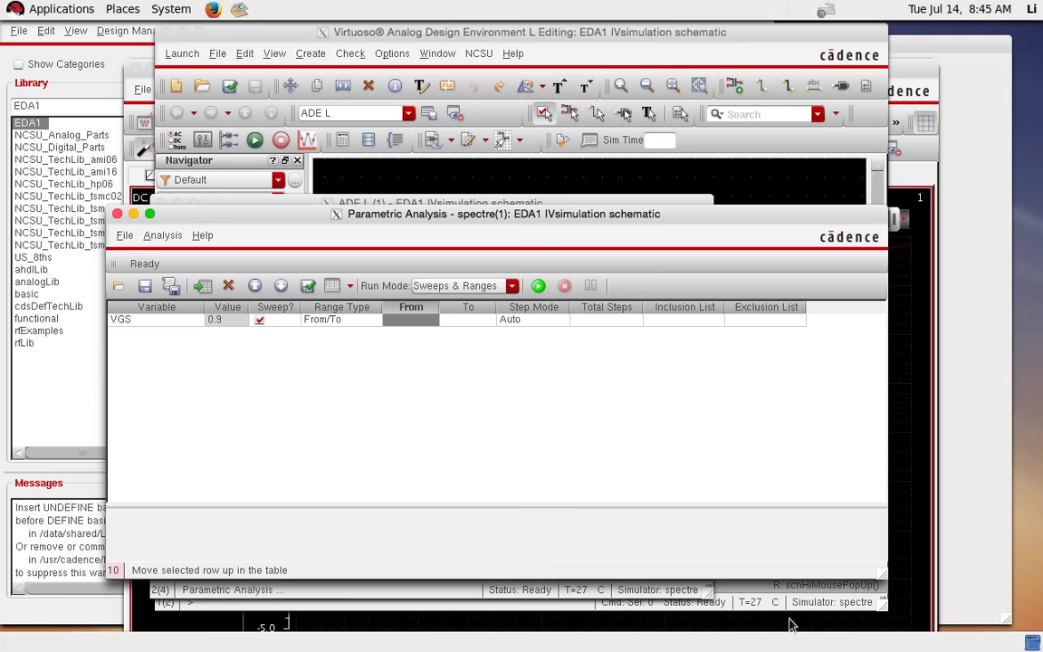
# Step: Set the VGS sweep From 0.9 To 1.5
pyautogui.click(422, 321)
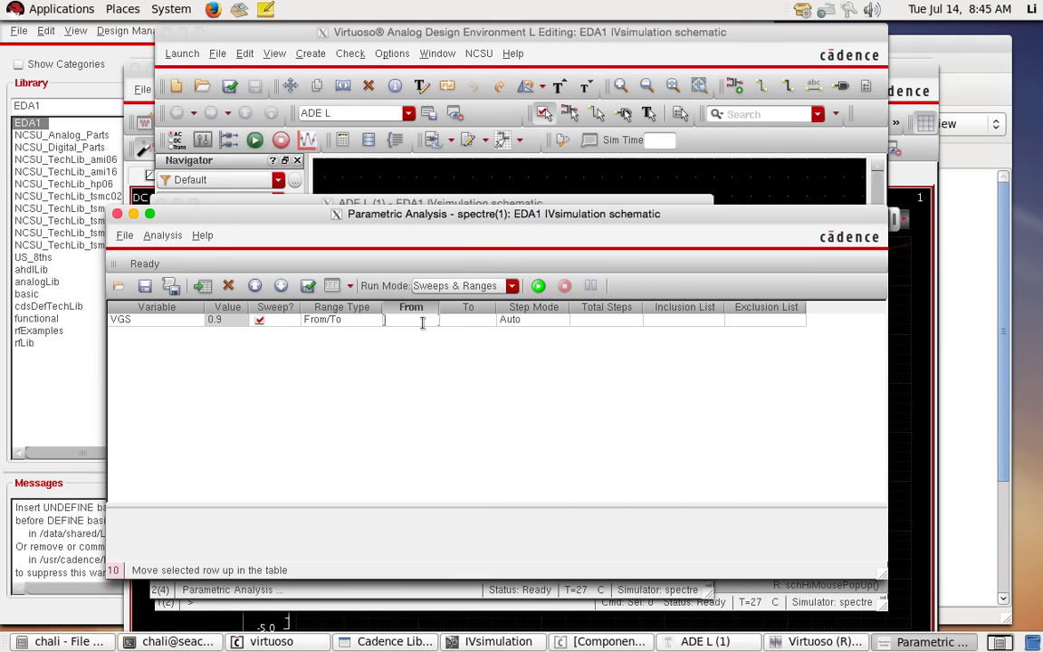
pyautogui.write('0.9')
pyautogui.press('Tab')
pyautogui.write('1')
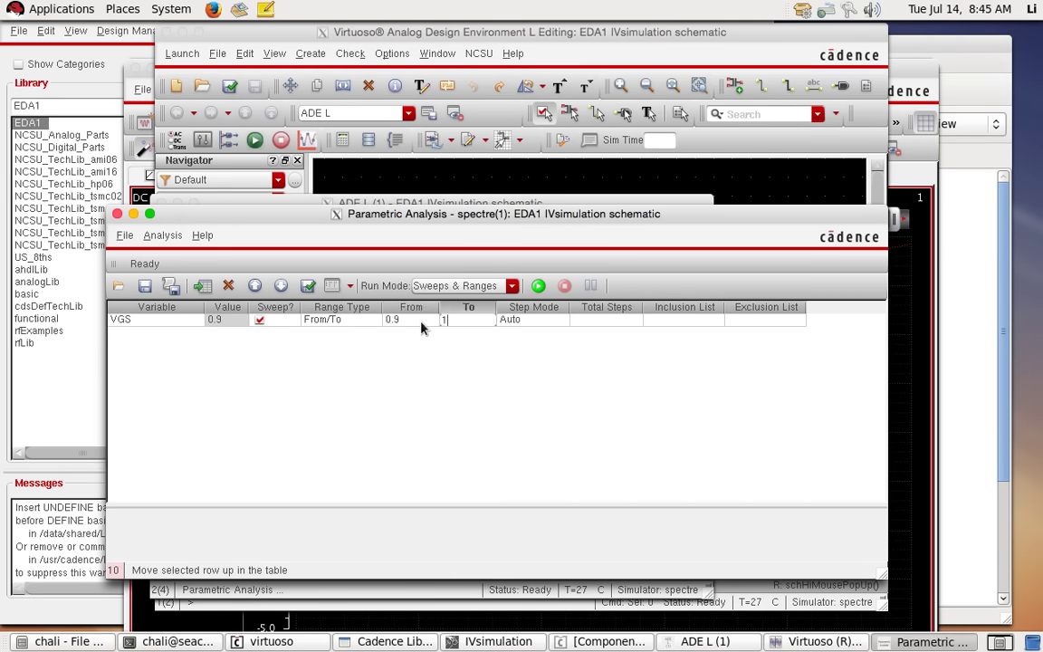
pyautogui.write('.5')
pyautogui.press('Tab')
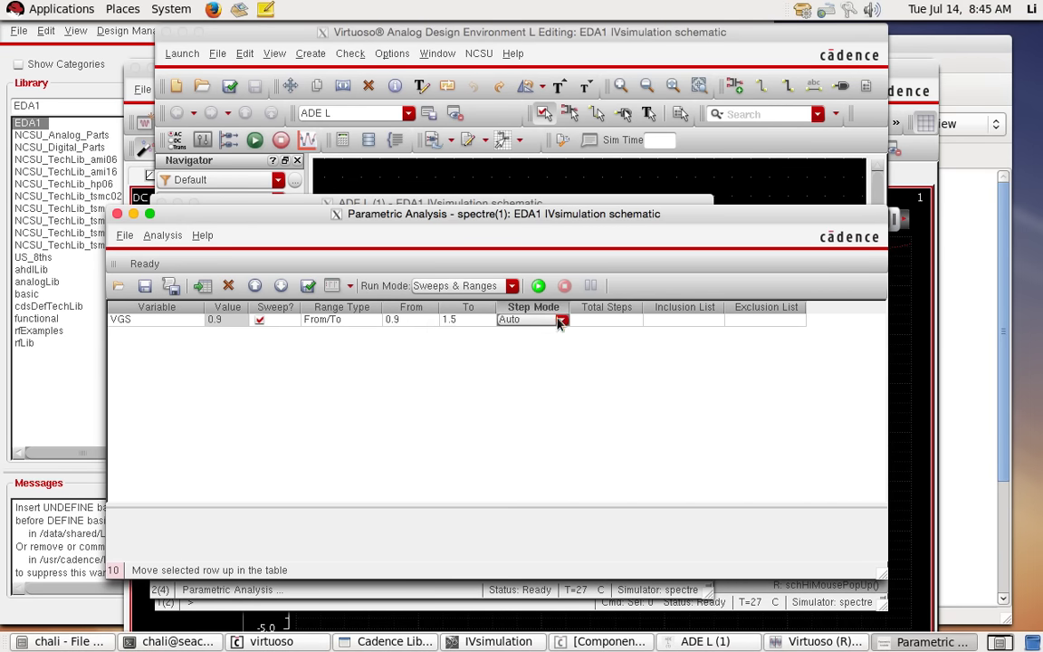
# Step: Use linear steps of 0.2 for VGS and run the parametric sweep
pyautogui.click(559, 326)
pyautogui.click(558, 347)
pyautogui.click(603, 321)
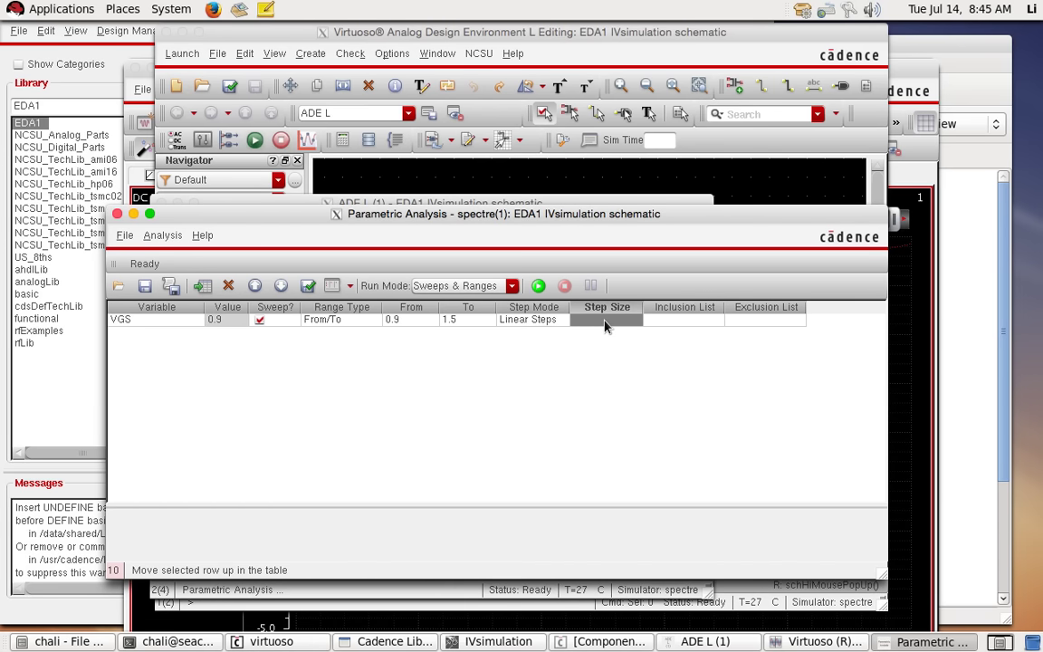
pyautogui.click(605, 320)
pyautogui.write('0.2')
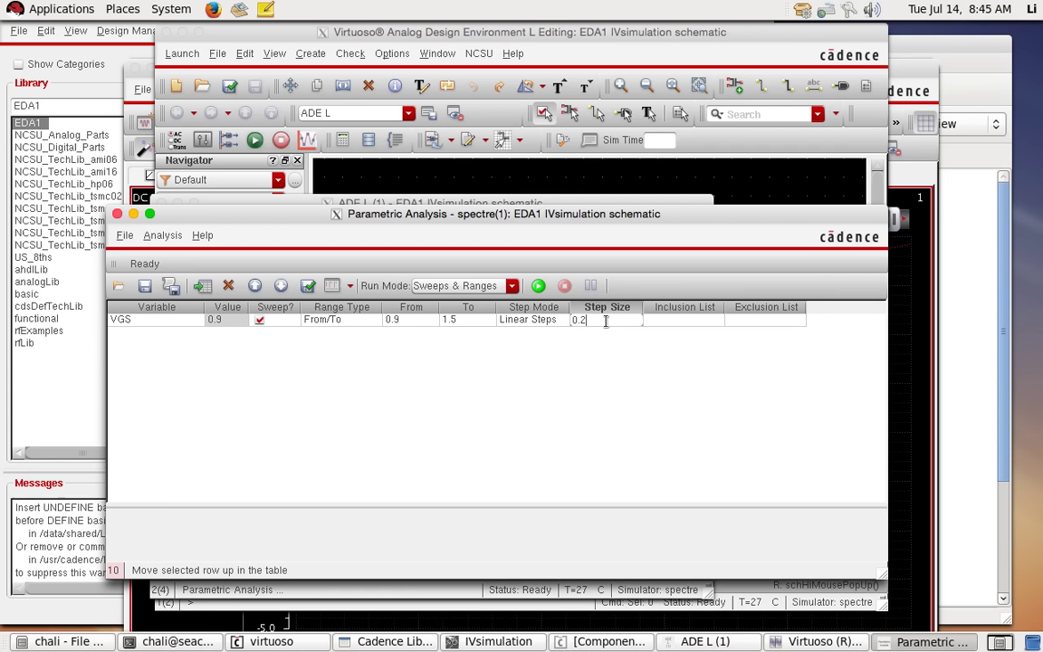
pyautogui.click(695, 322)
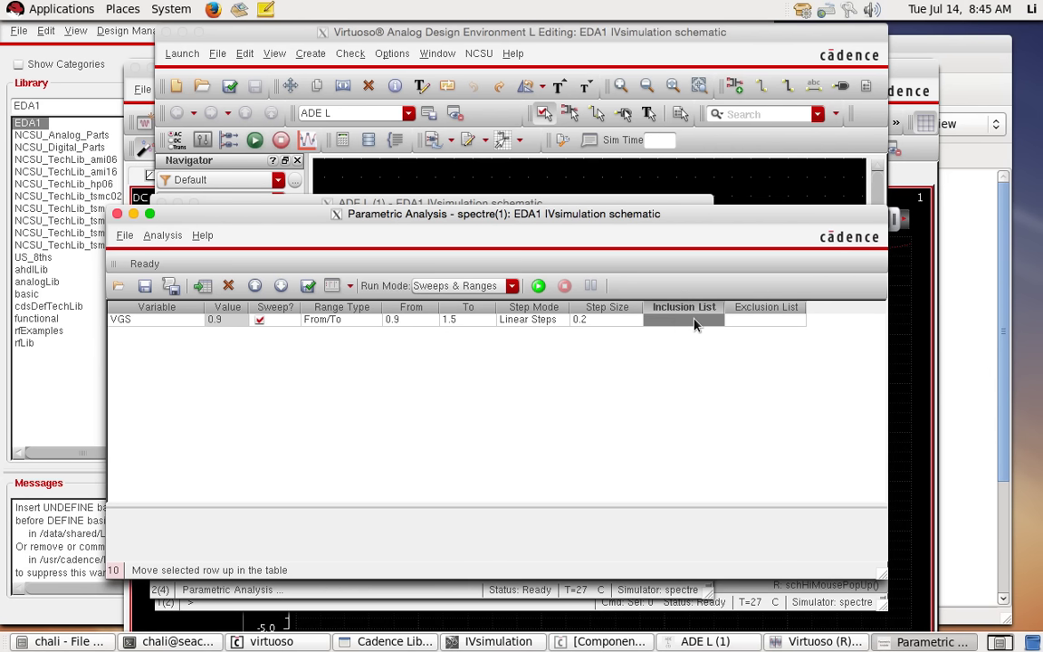
pyautogui.click(540, 286)
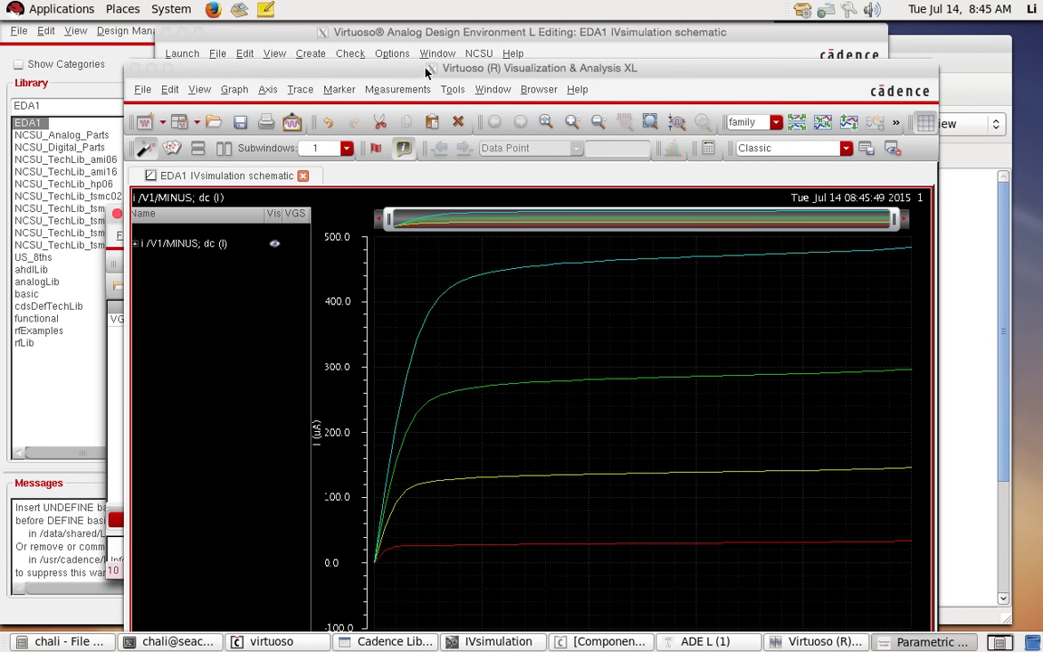
# Step: Reposition the plot window so all four VGS curves, saturating near 35–480 µA, are visible
pyautogui.moveTo(382, 63); pyautogui.dragTo(324, 38)
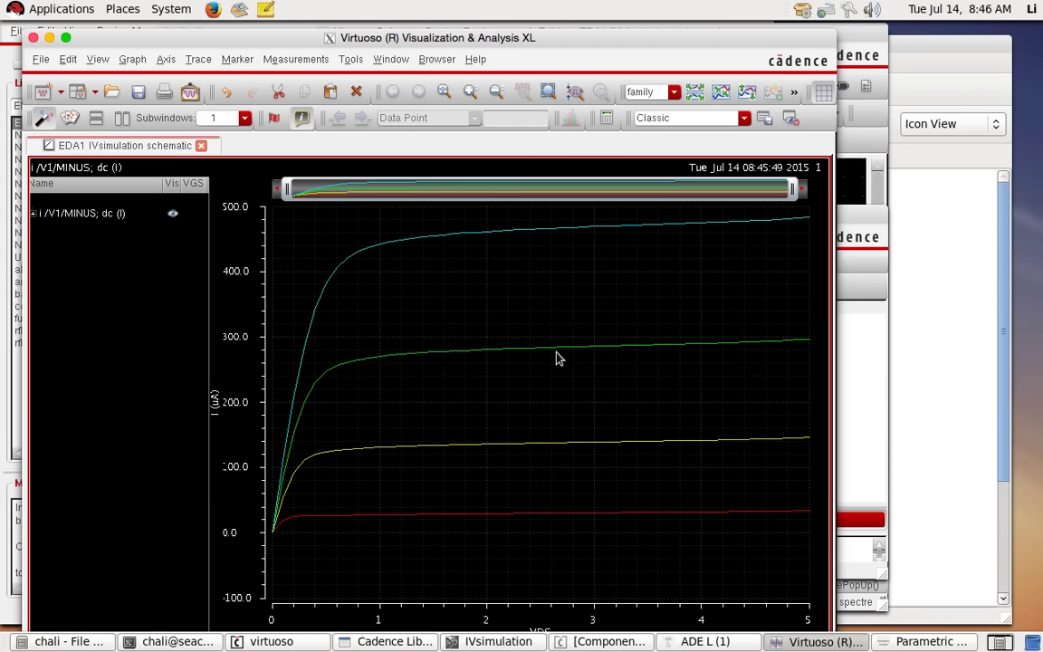
pyautogui.moveTo(539, 276)
pyautogui.moveTo(566, 232)
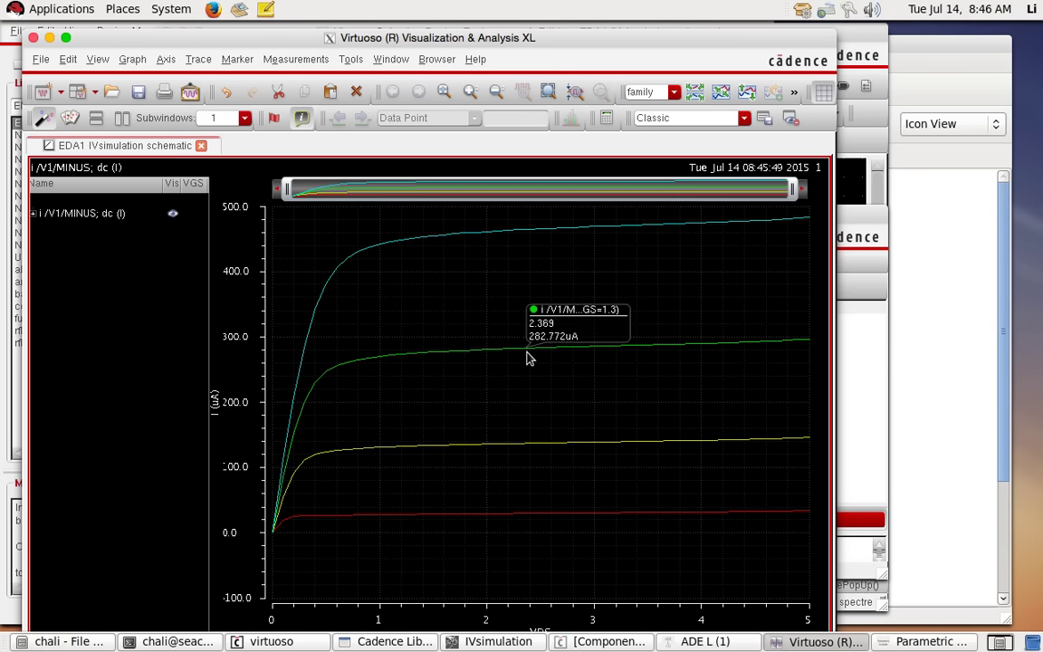
pyautogui.click(42, 61)
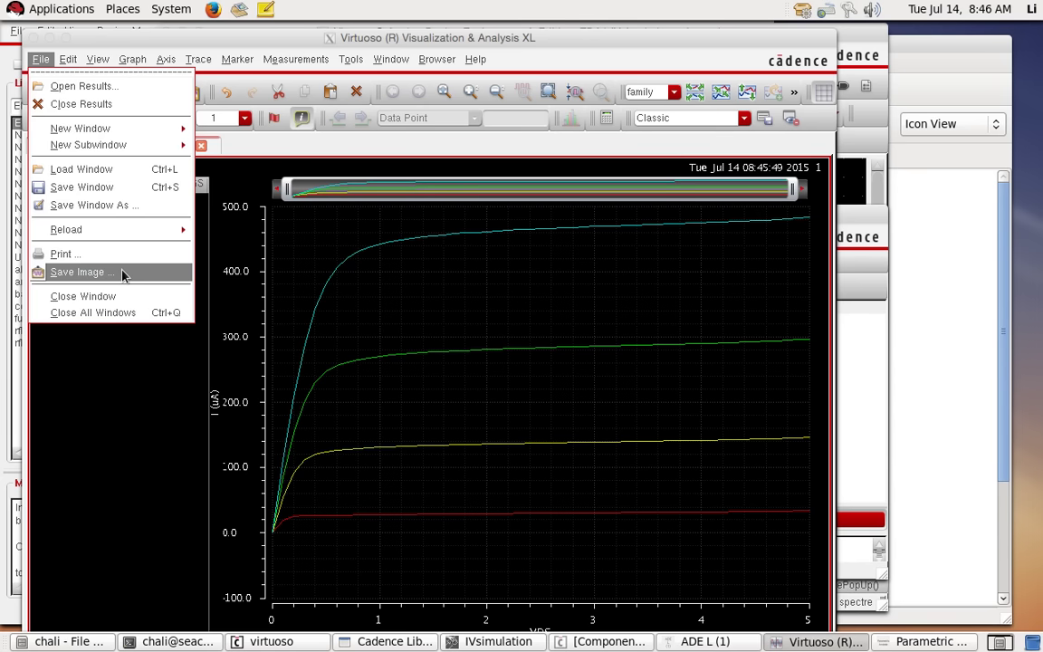
# Step: Start a Save Image export and navigate the dialog to the ClassDemo folder
pyautogui.click(124, 275)
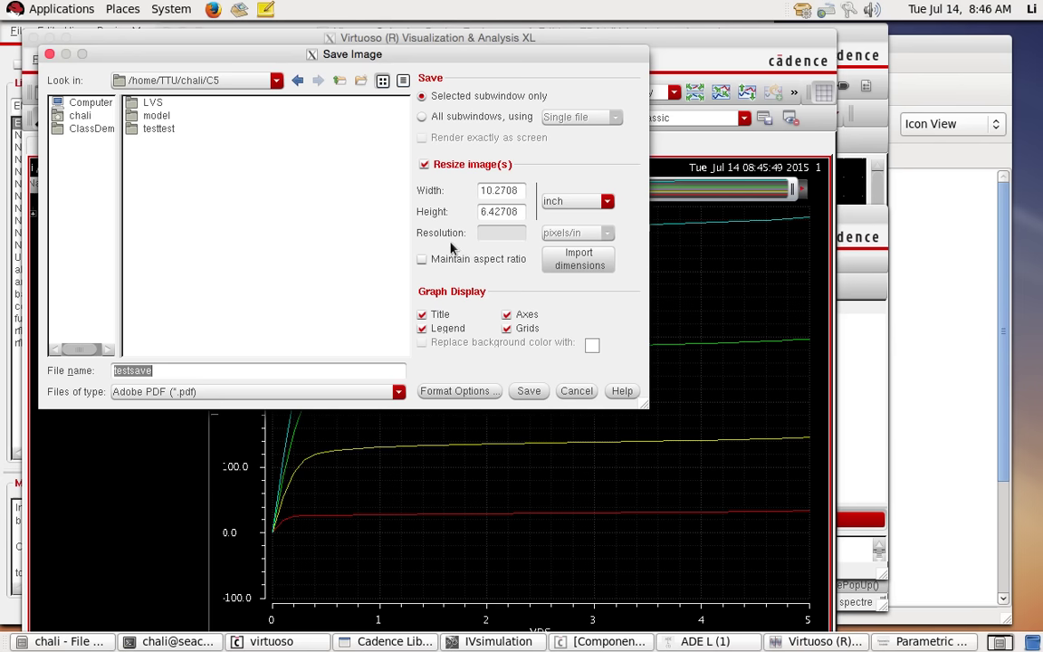
pyautogui.click(254, 82)
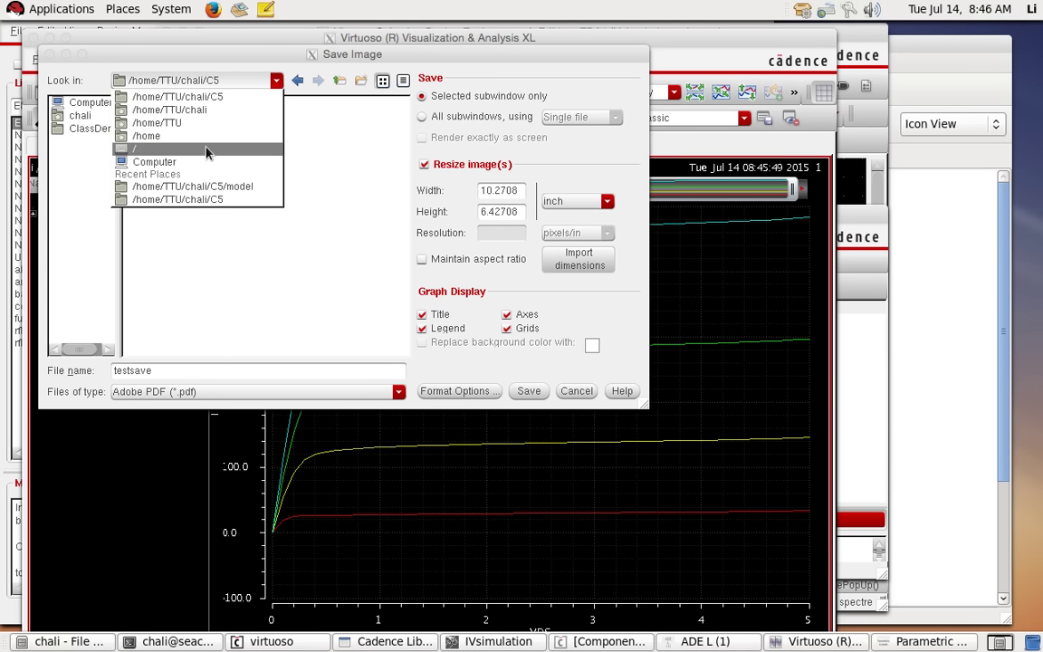
pyautogui.click(303, 83)
pyautogui.click(298, 81)
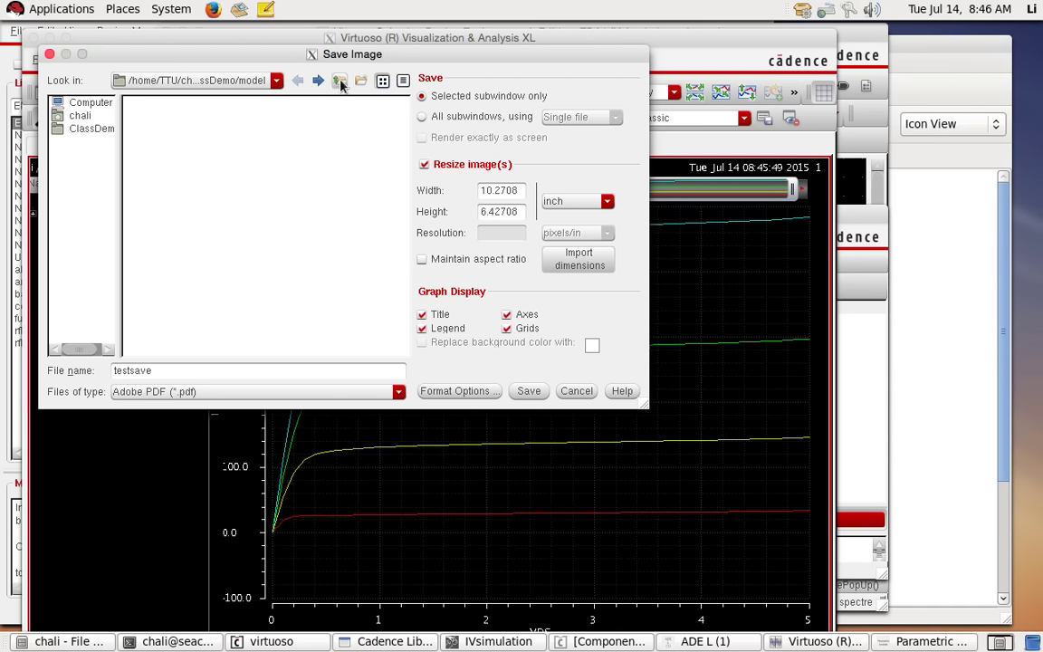
pyautogui.click(360, 82)
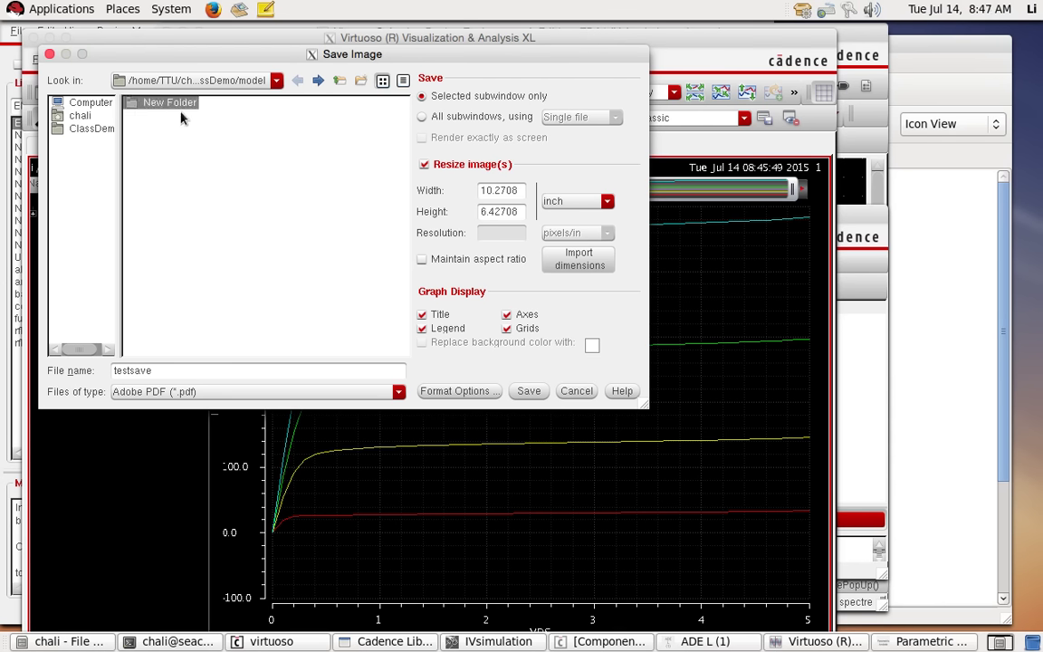
pyautogui.press('BackSpace')
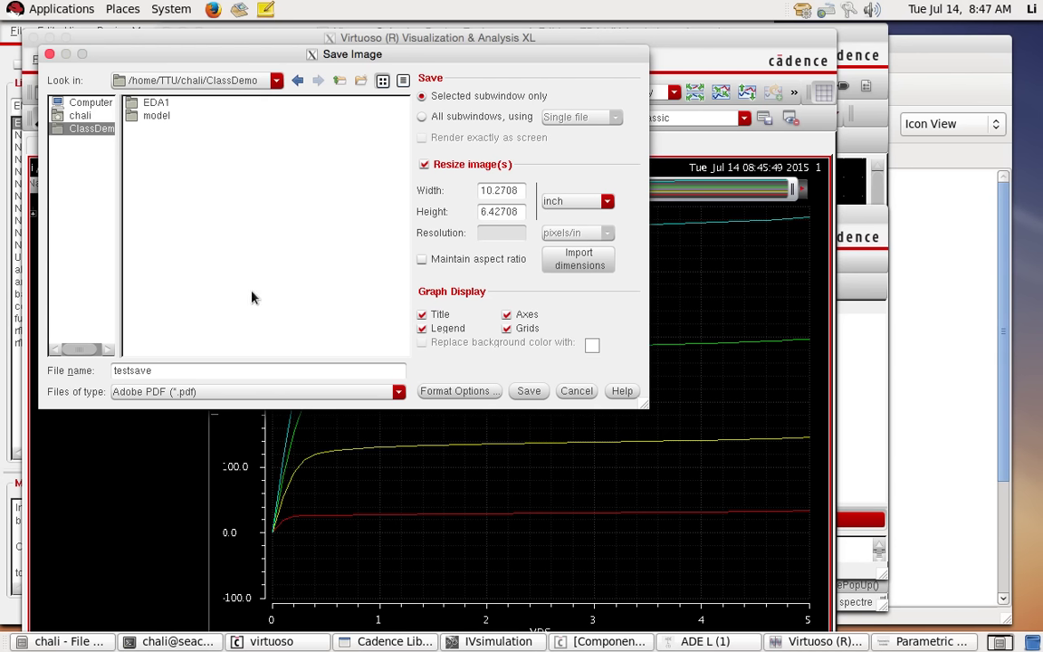
# Step: Save the plot as Windows Bitmap Result_waveform with the background colour replaced
pyautogui.doubleClick(205, 371)
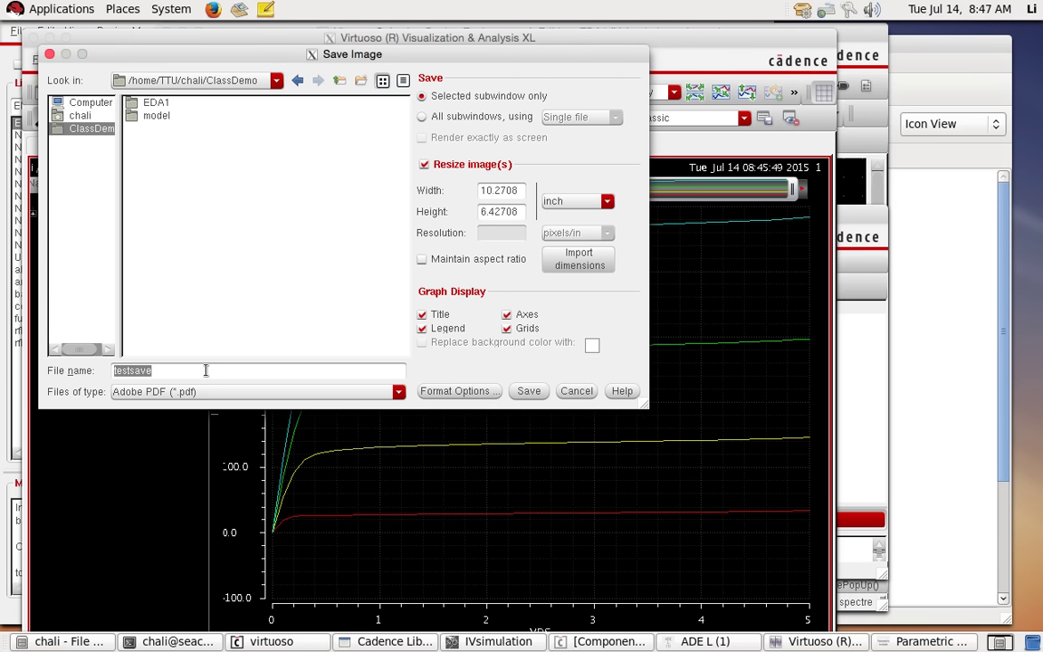
pyautogui.write('Result_waveform')
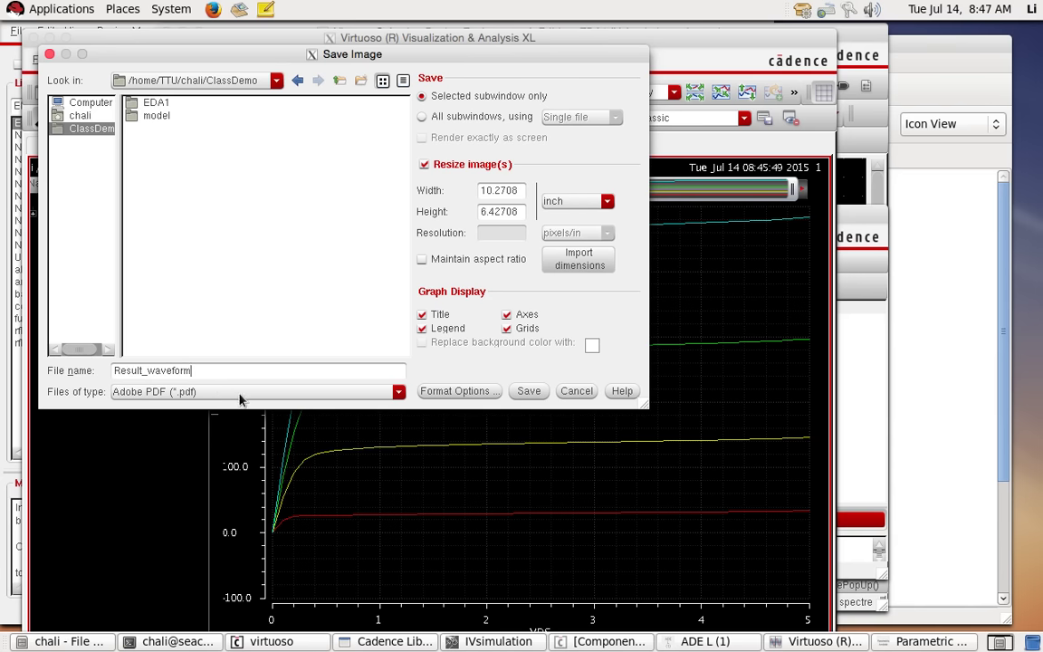
pyautogui.click(239, 394)
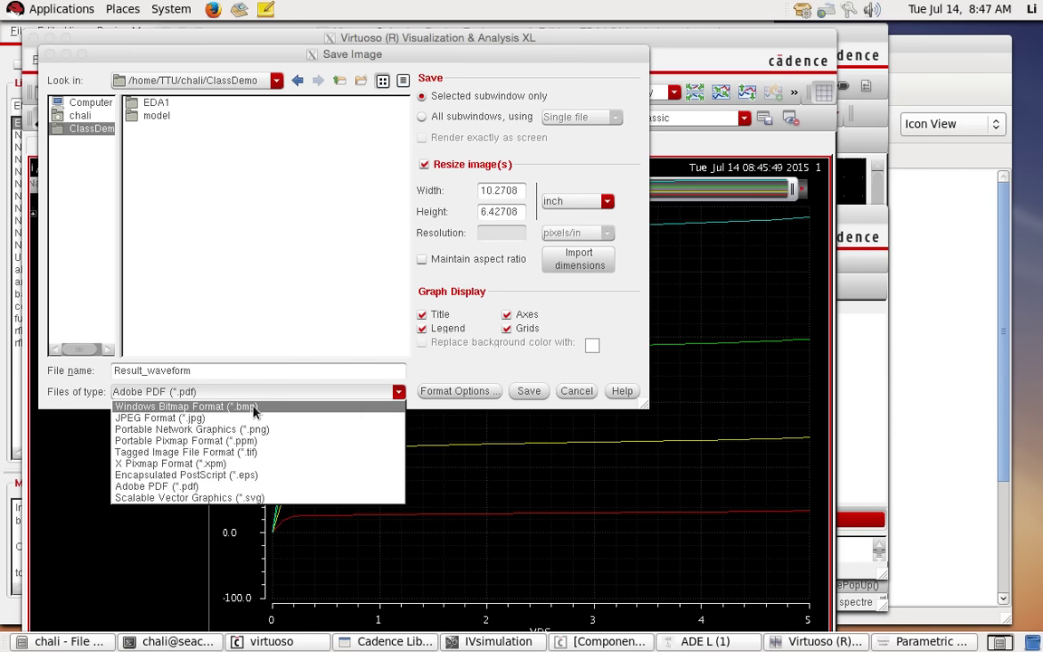
pyautogui.click(254, 407)
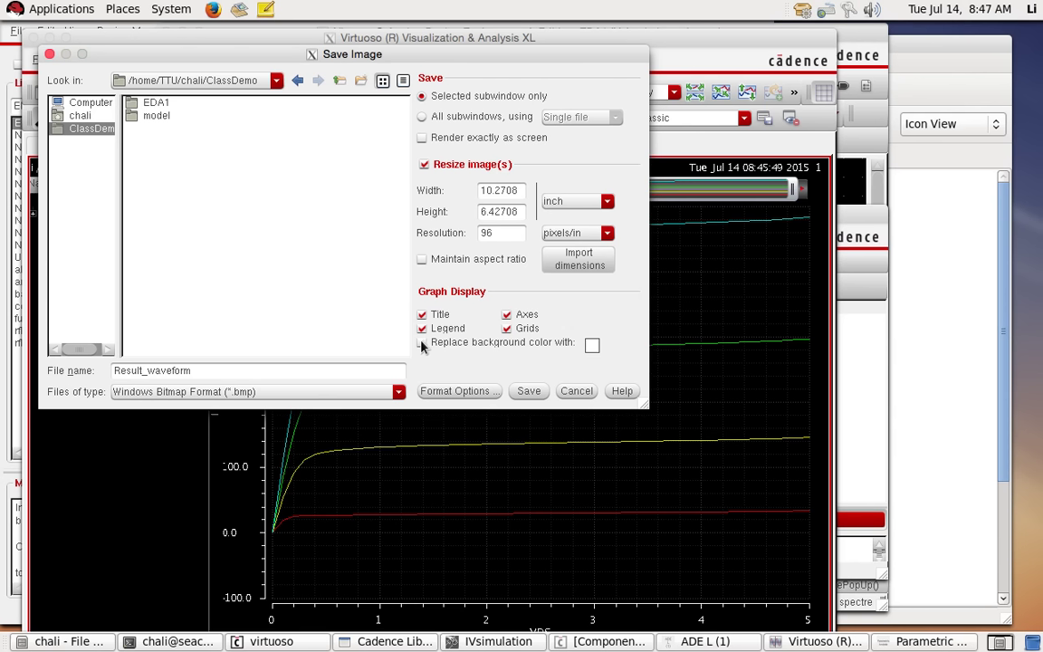
pyautogui.click(421, 344)
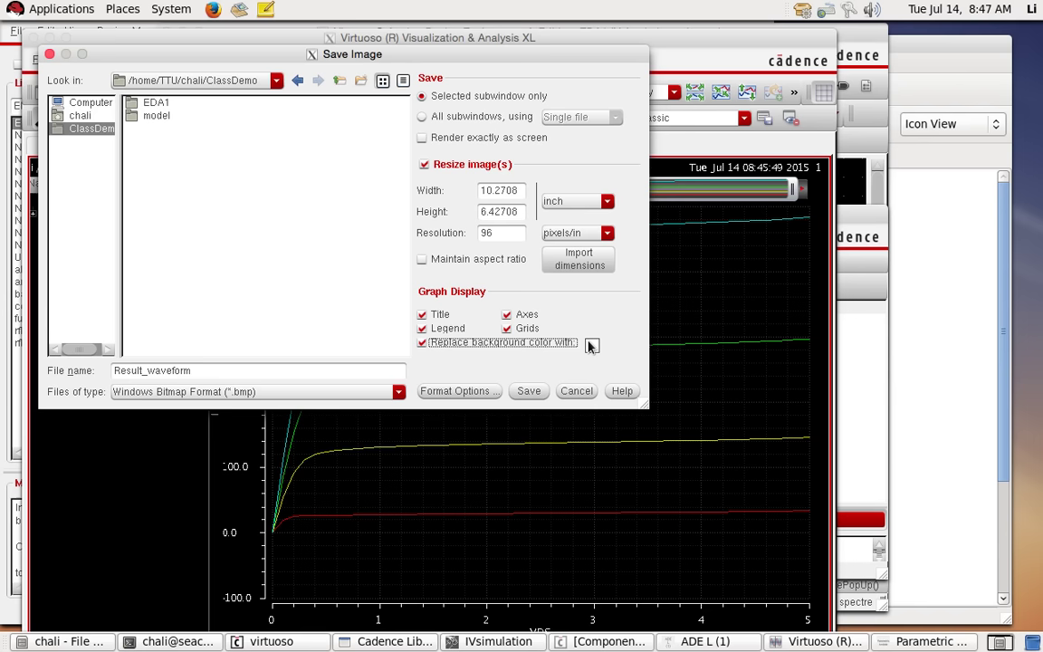
pyautogui.click(529, 391)
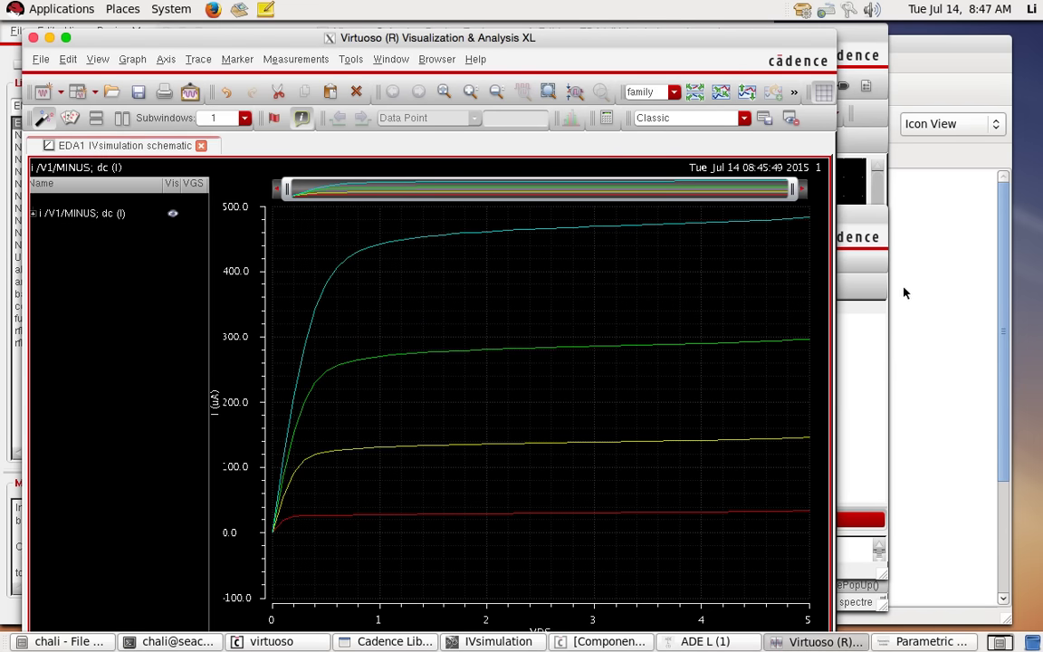
pyautogui.click(930, 283)
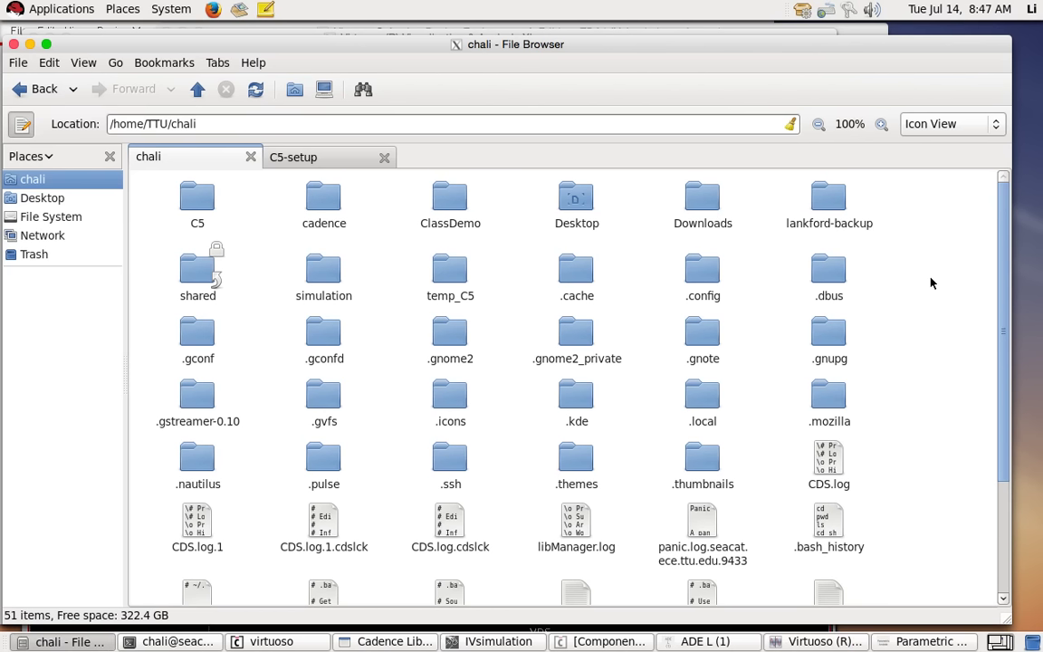
# Step: Preview Result_waveform.bmp in ClassDemo to confirm the curves, then return to the waveform plot
pyautogui.doubleClick(441, 204)
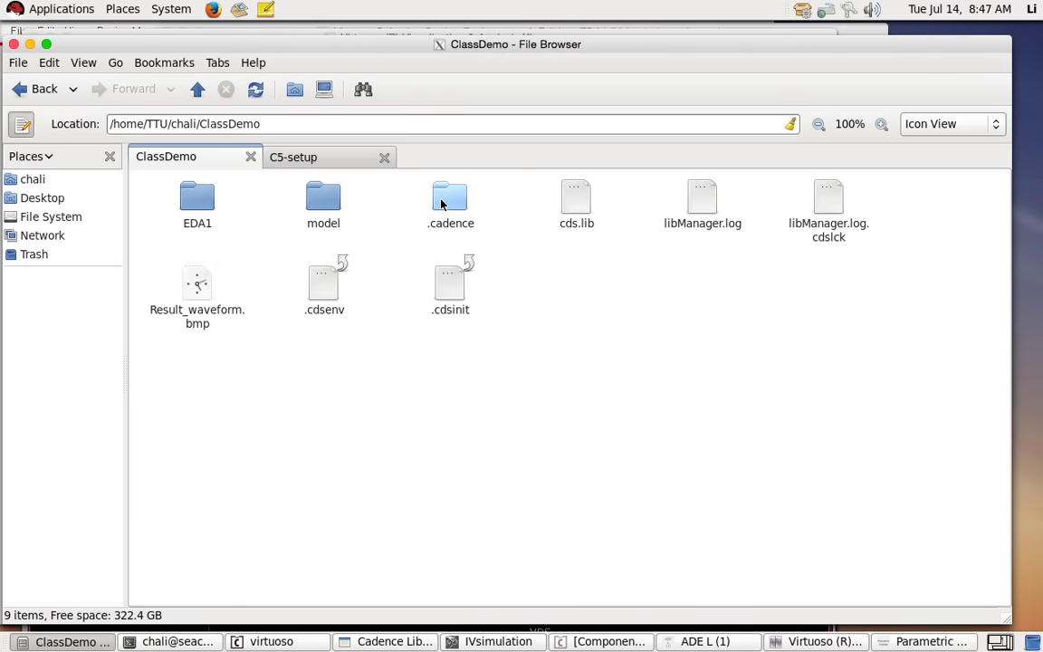
pyautogui.click(203, 296)
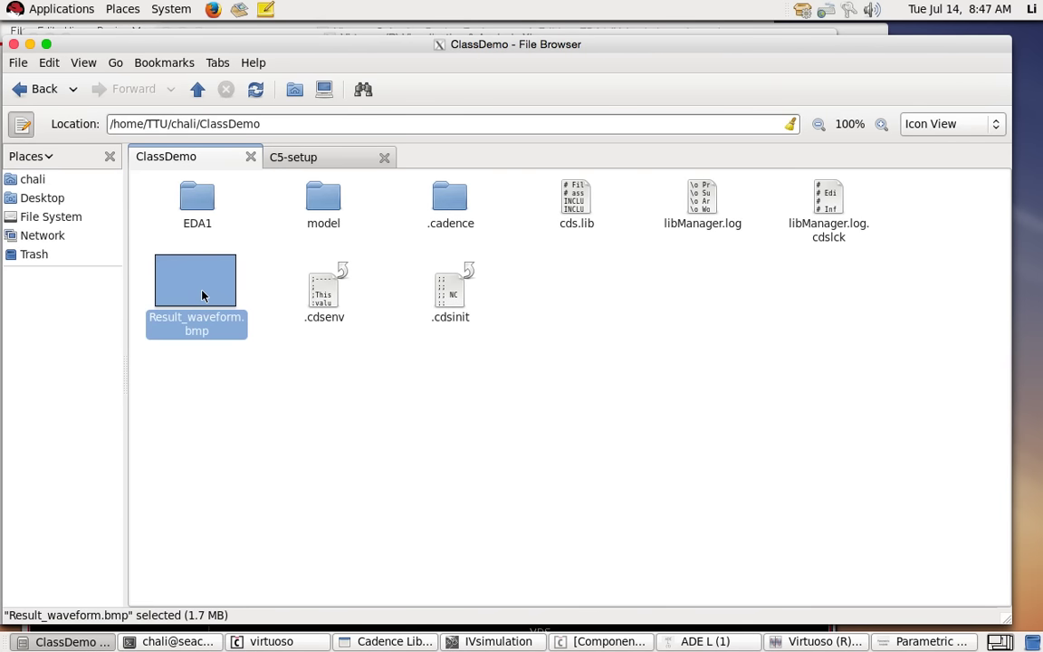
pyautogui.doubleClick(202, 296)
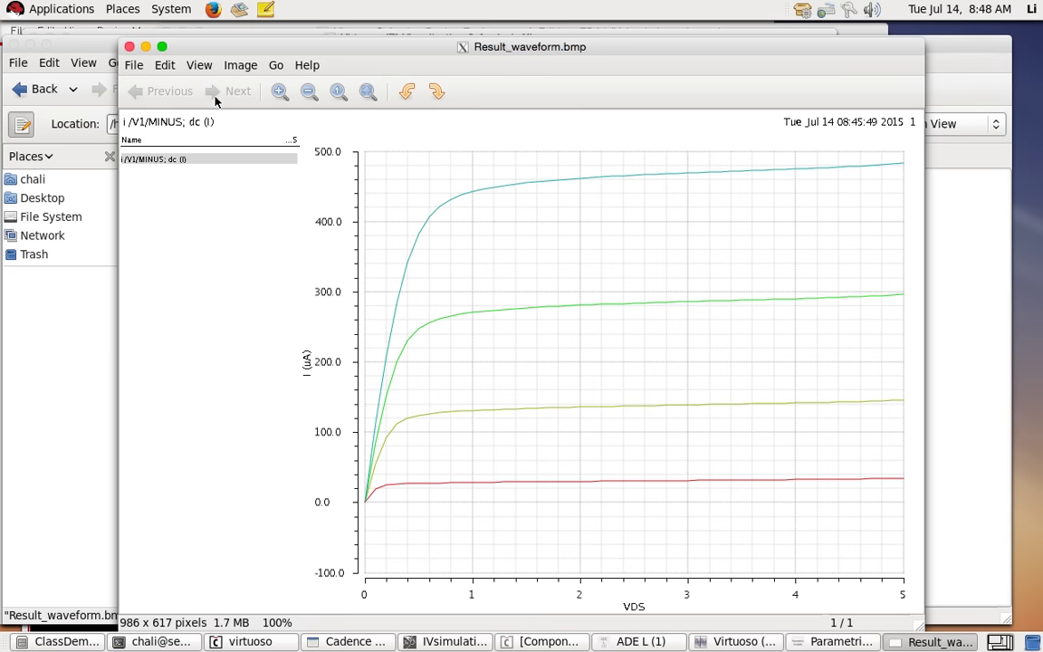
pyautogui.click(129, 46)
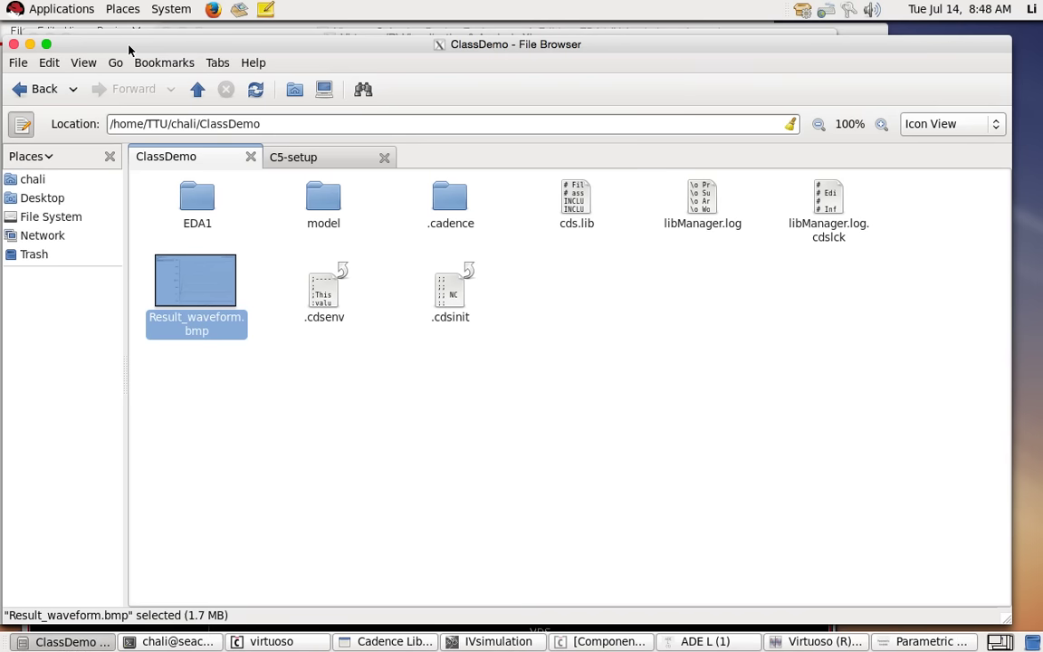
pyautogui.click(396, 431)
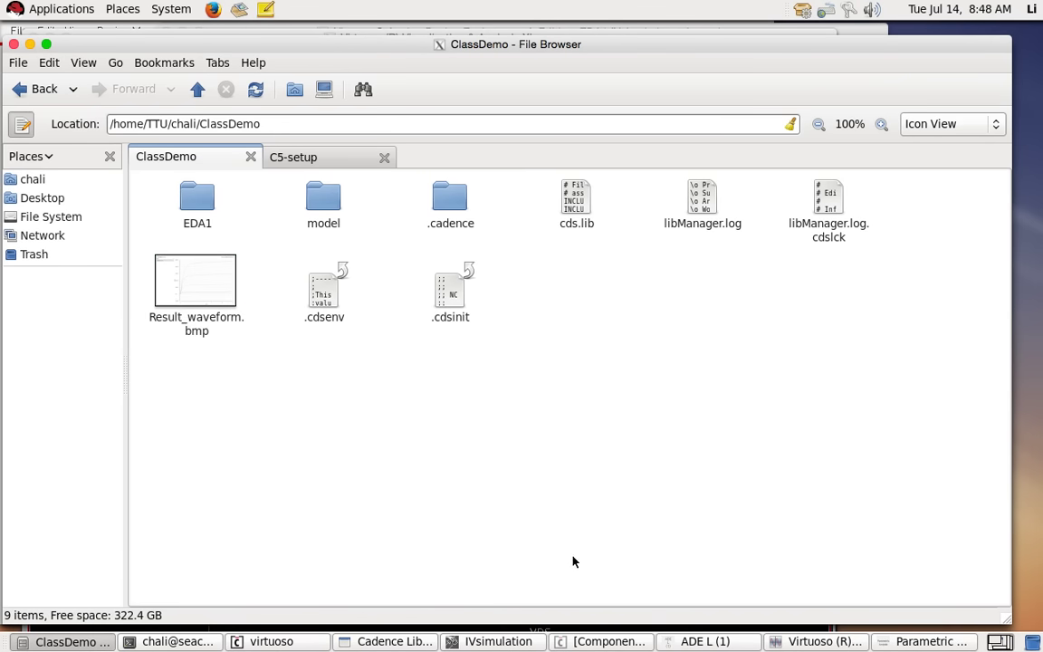
pyautogui.hotkey('alt', 'Tab')
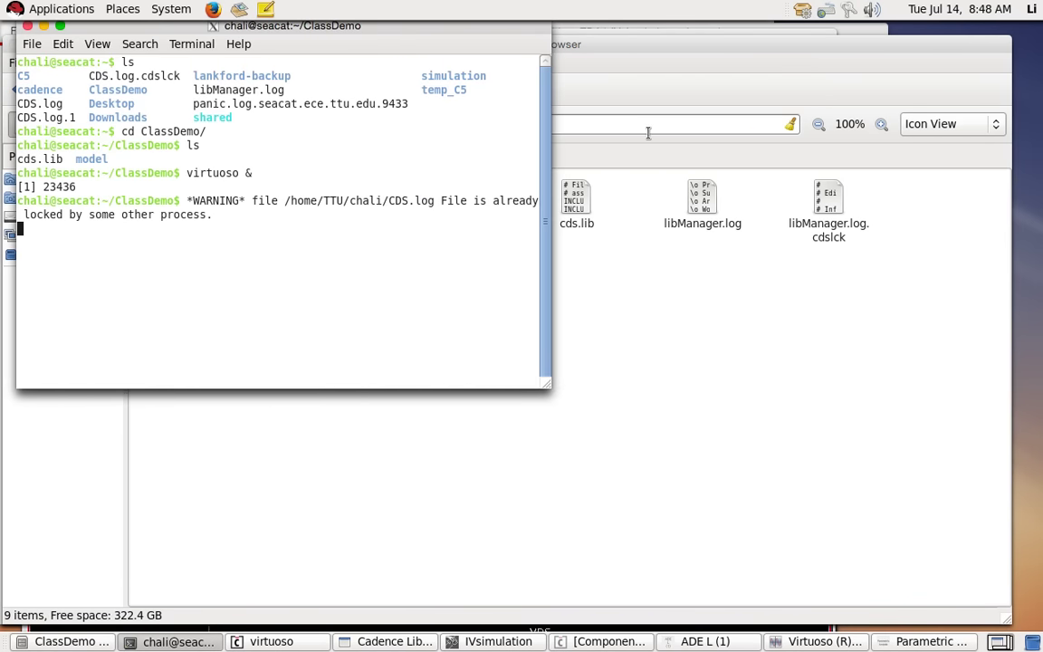
pyautogui.hotkey('alt', 'Tab')
pyautogui.hotkey('alt', 'Tab')
pyautogui.hotkey('alt', 'Tab')
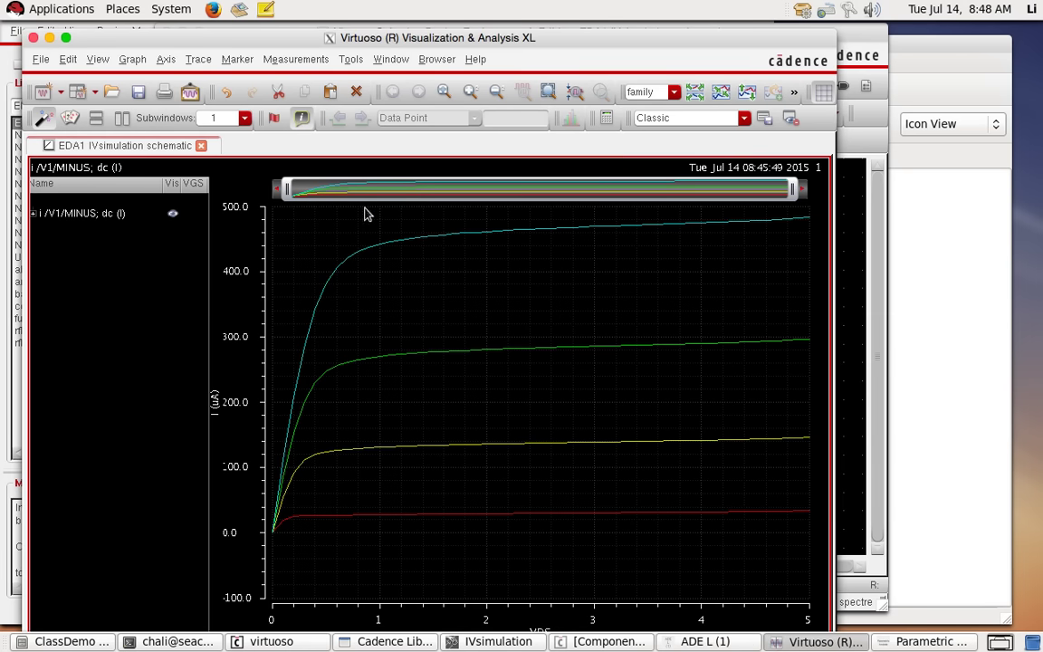
# Step: Save the plot image again as Adobe PDF, keeping the name Result_waveform
pyautogui.click(43, 58)
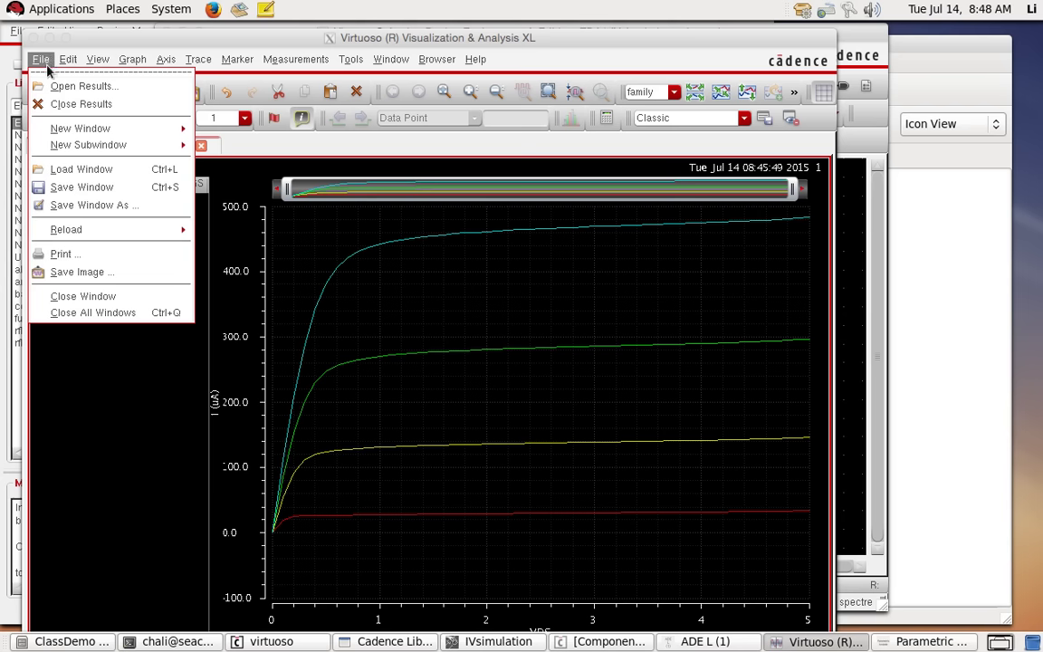
pyautogui.click(86, 272)
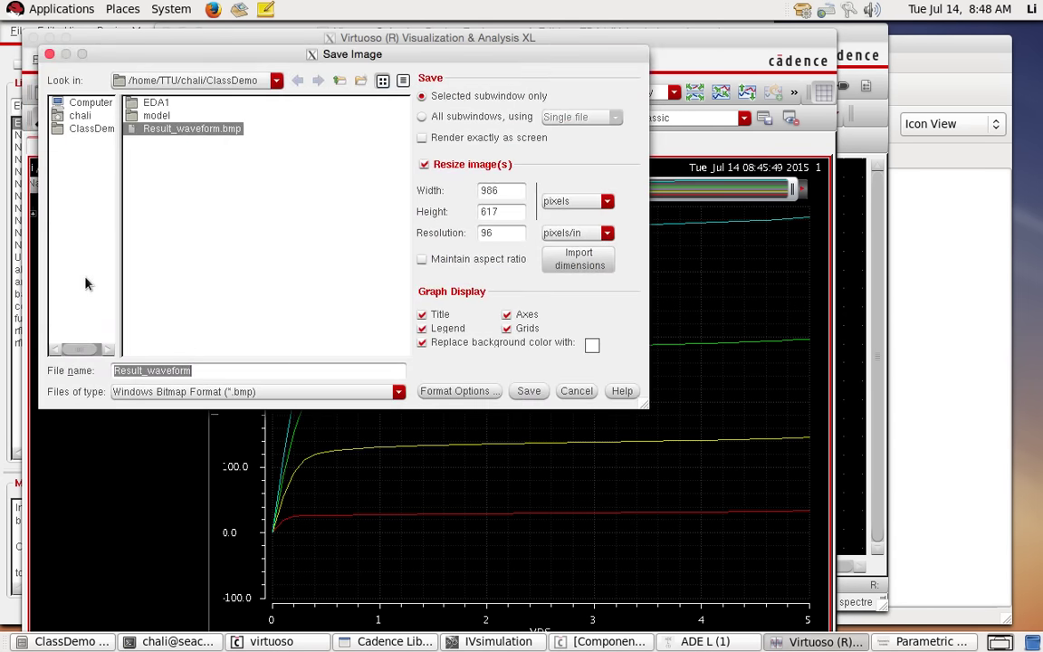
pyautogui.click(318, 395)
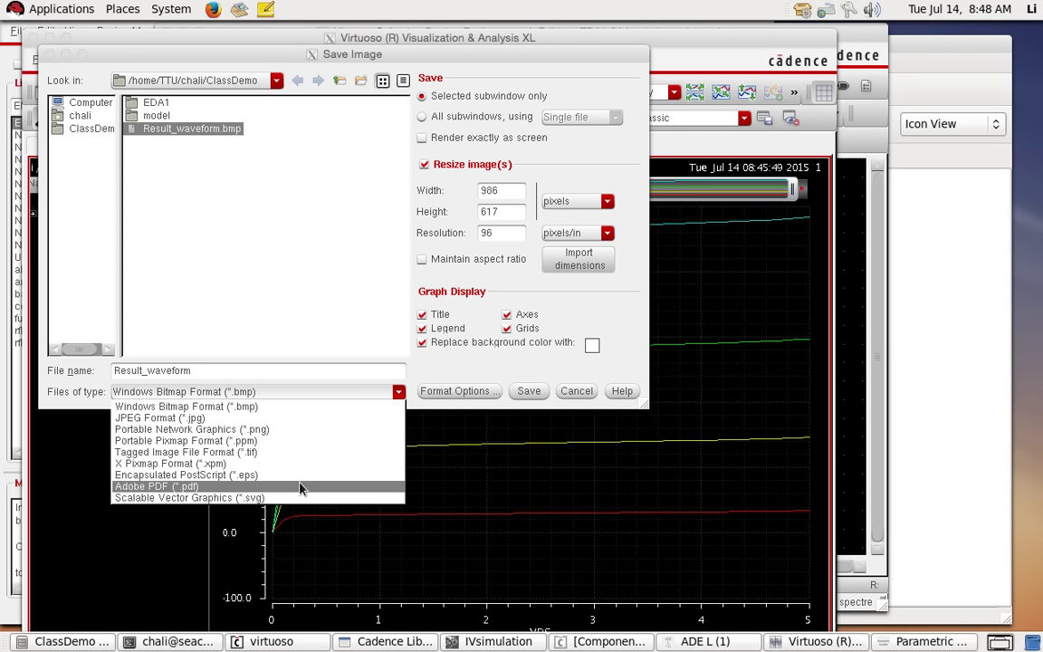
pyautogui.click(303, 487)
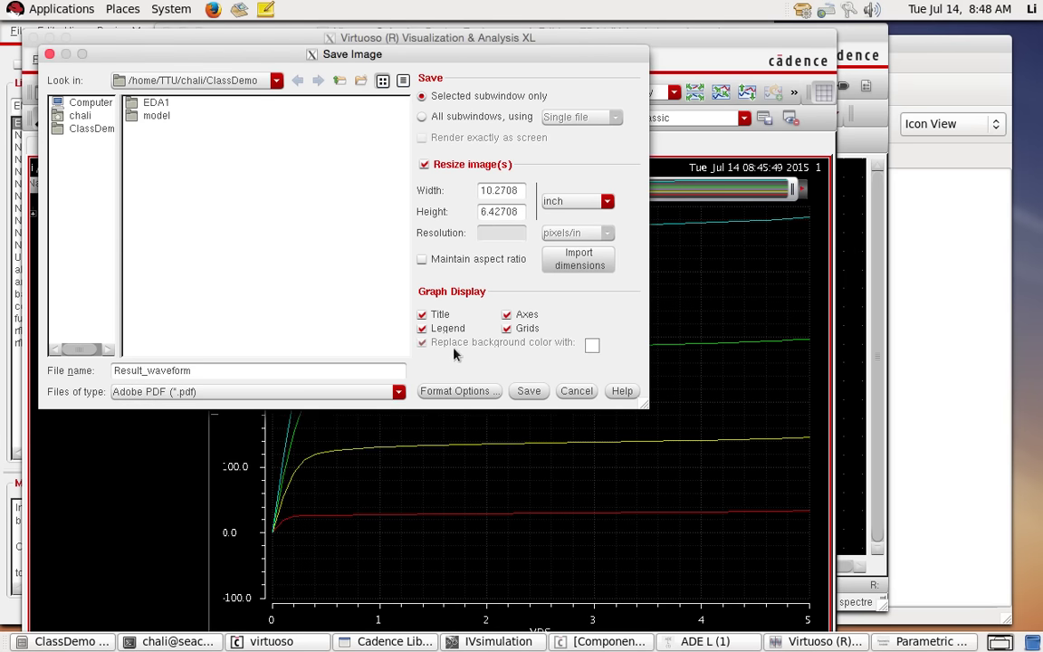
pyautogui.click(528, 391)
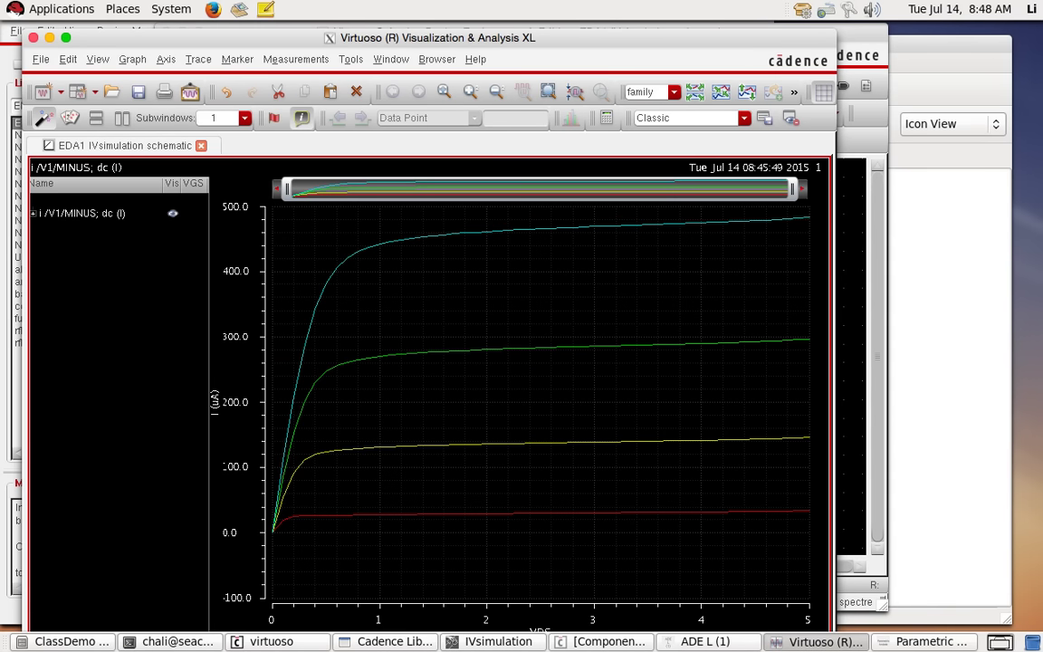
# Step: Open Result_waveform.pdf from ClassDemo to verify the curves, then close the viewer
pyautogui.click(939, 363)
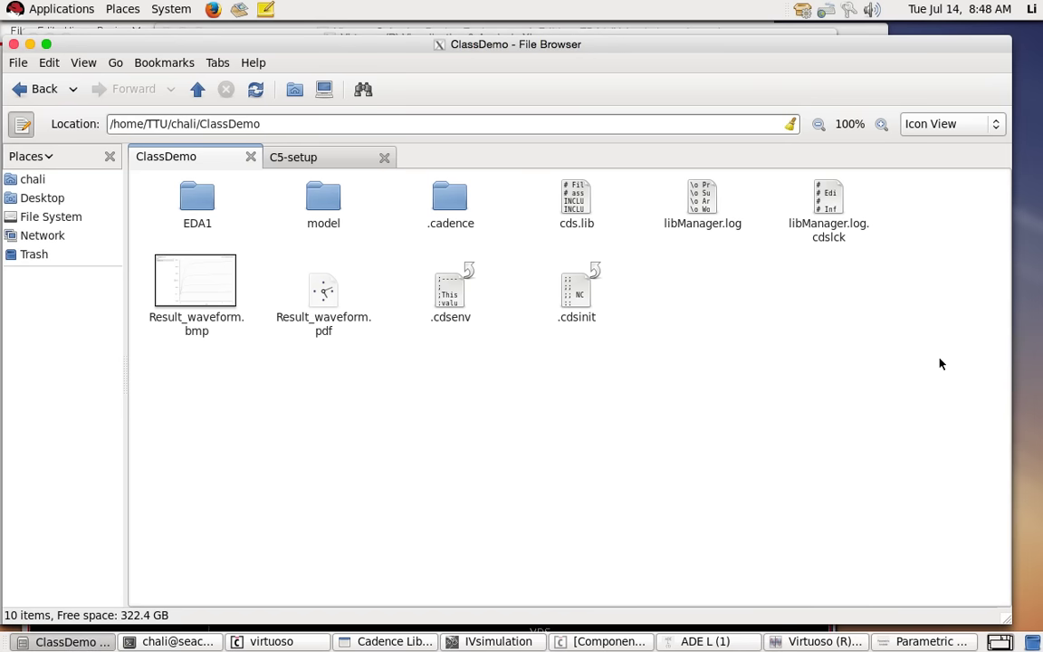
pyautogui.click(319, 299)
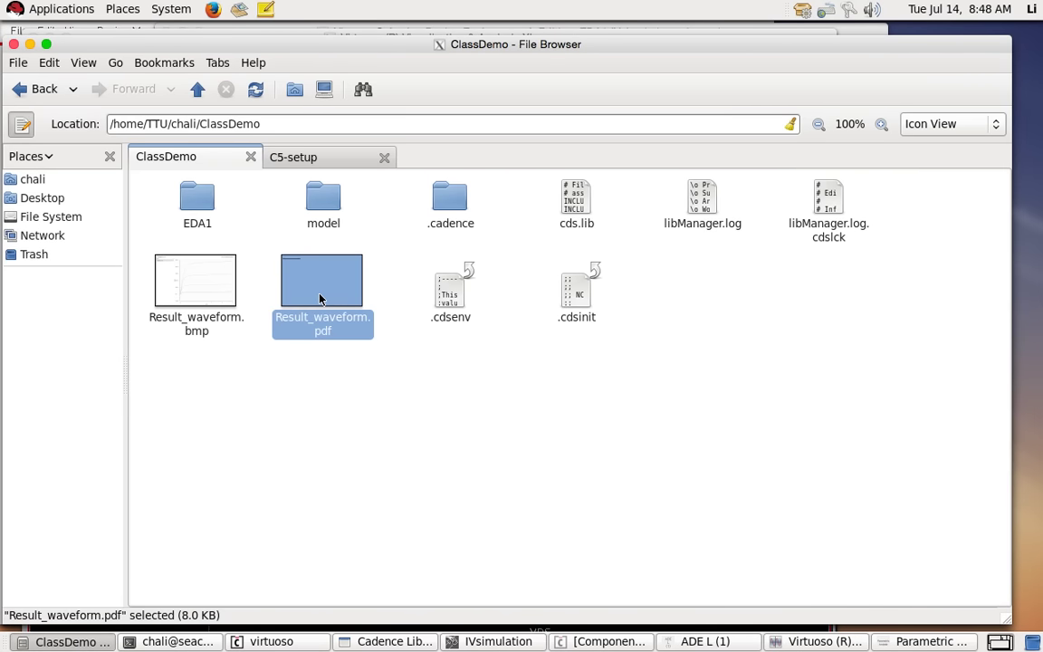
pyautogui.doubleClick(320, 299)
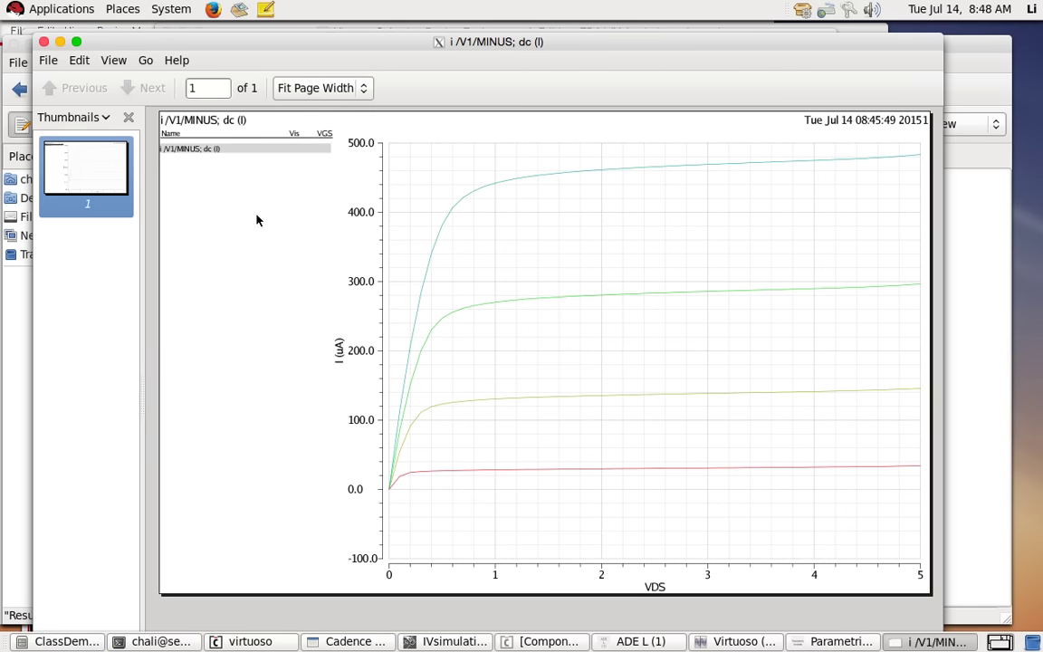
pyautogui.click(43, 41)
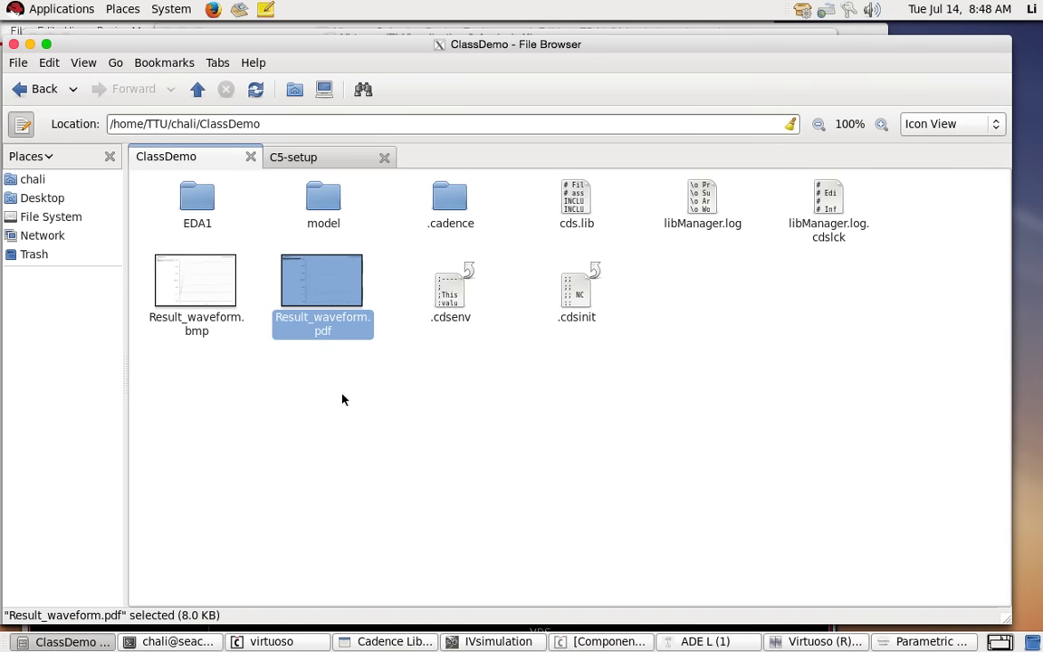
pyautogui.click(367, 476)
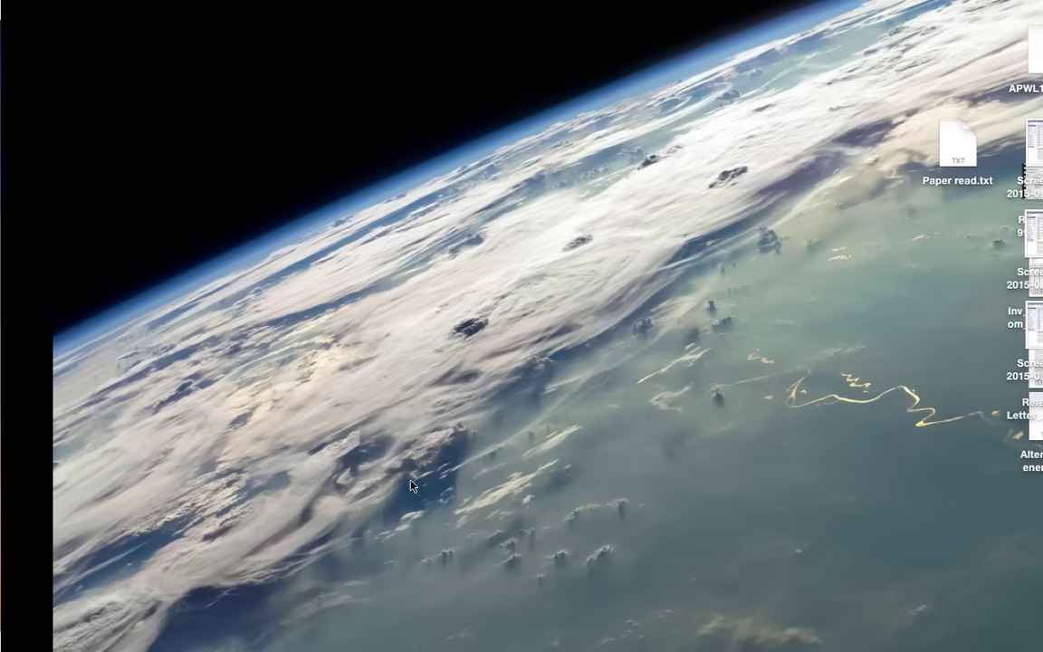
# Step: Open EDA1.pdf in Preview and read questions 1 and 2 on the VDS sweep and region border
pyautogui.moveTo(646, 629)
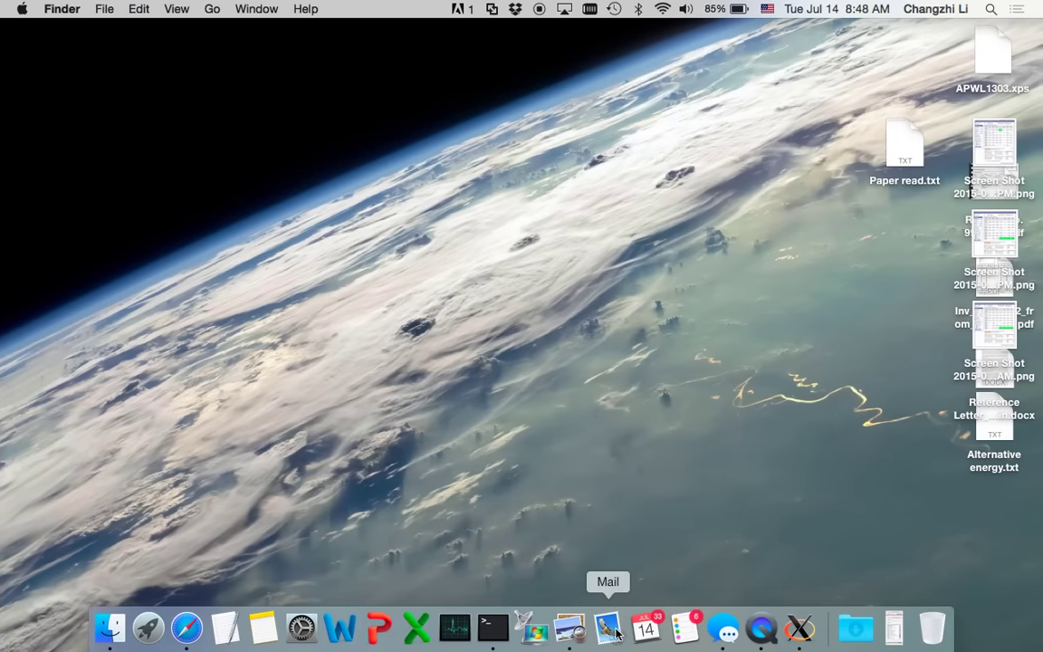
pyautogui.click(570, 628)
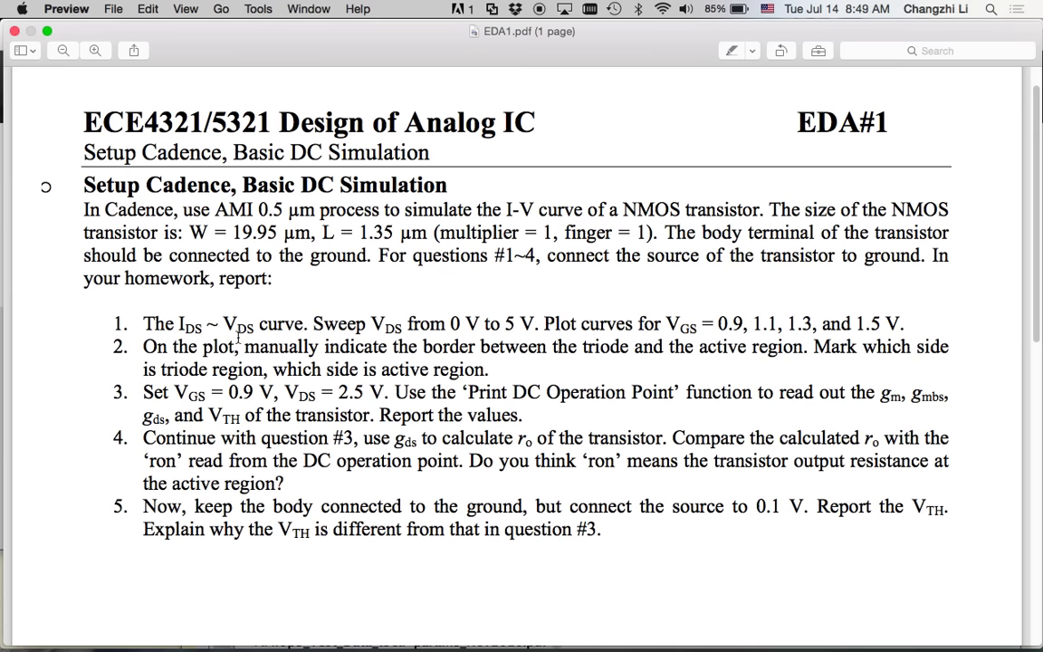
pyautogui.moveTo(259, 324); pyautogui.dragTo(597, 328)
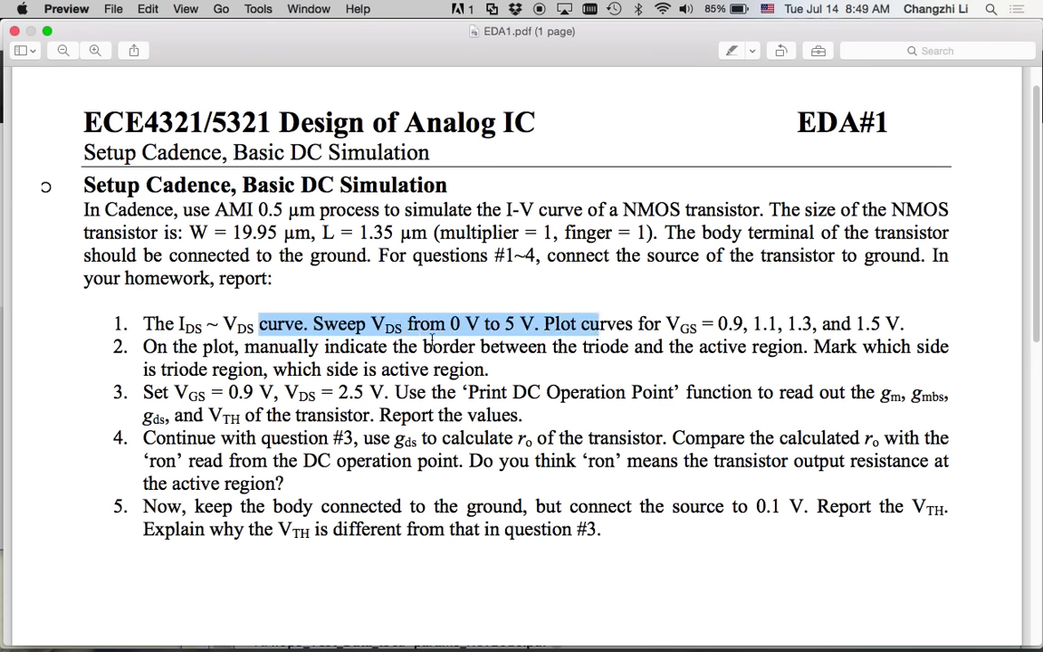
pyautogui.moveTo(326, 347); pyautogui.dragTo(361, 366)
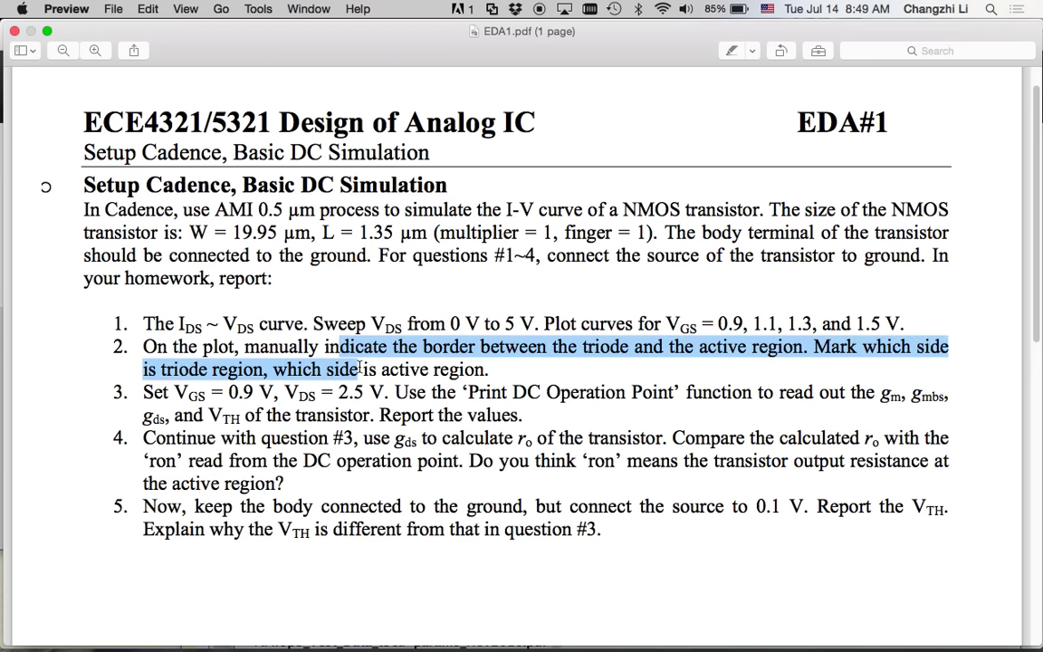
# Step: Read question 3 on gm, gmbs, gds and VTH, then switch back to Virtuoso
pyautogui.scroll(-2, 246, 356)
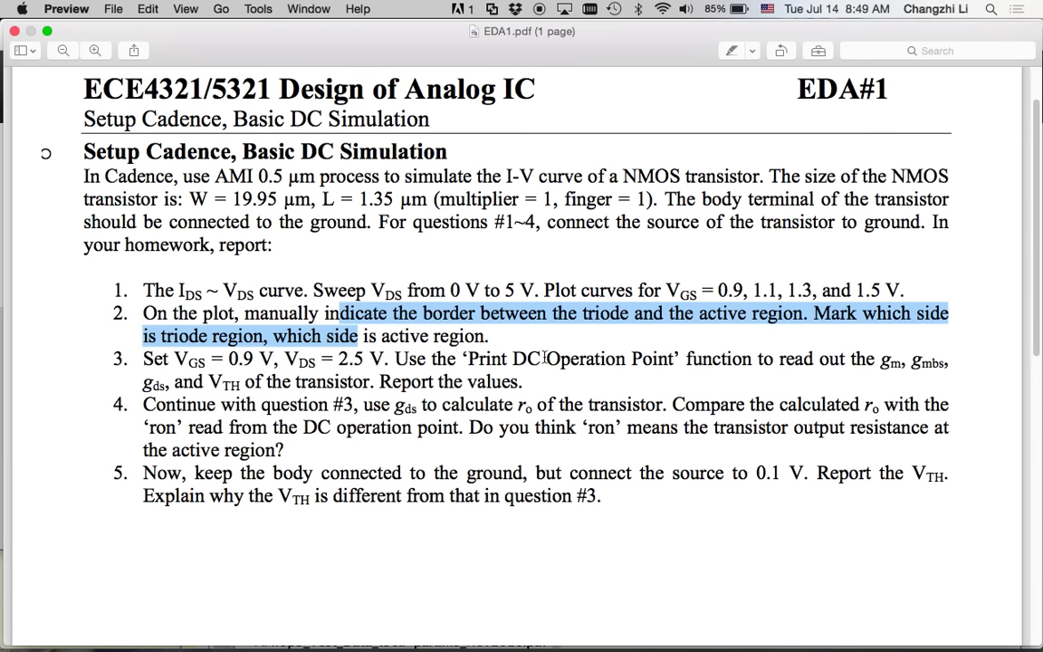
pyautogui.moveTo(522, 381); pyautogui.dragTo(885, 362)
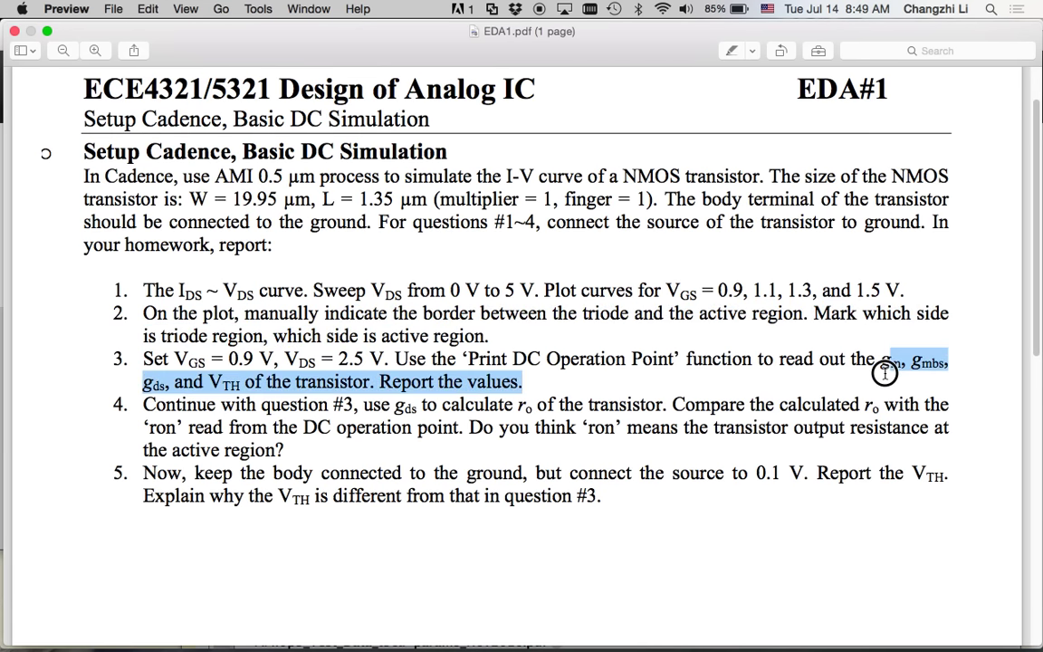
pyautogui.click(656, 388)
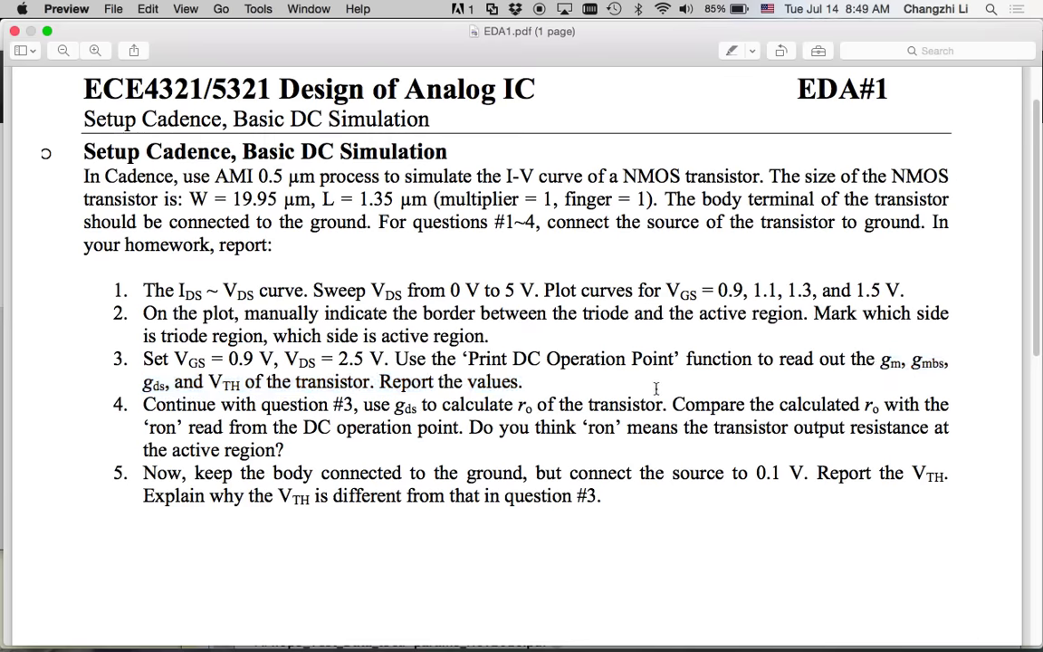
pyautogui.hotkey('ctrl', 'Left')
pyautogui.hotkey('ctrl', 'Right')
# Step: Uncheck the dc analysis's Design Variable sweep, then netlist and rerun, closing the Spectre log
pyautogui.click(741, 625)
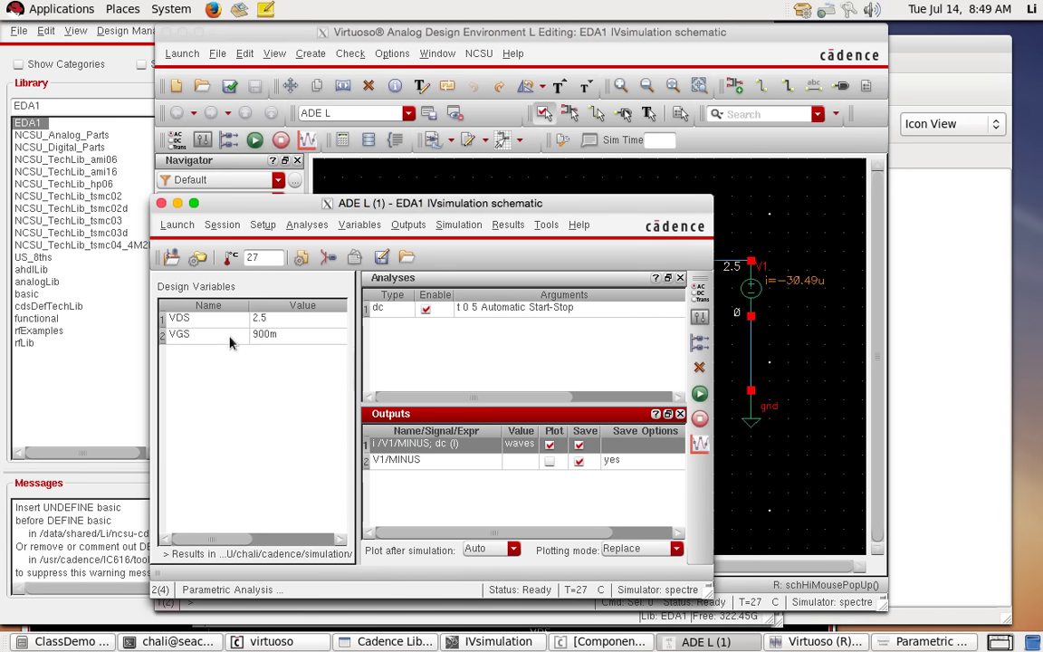
pyautogui.doubleClick(451, 306)
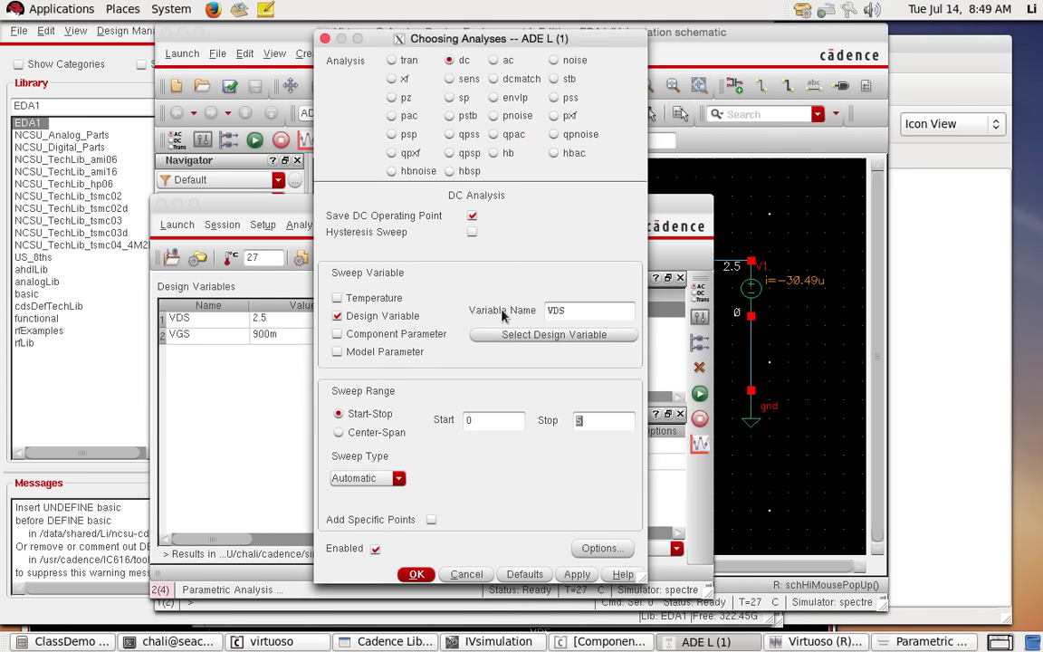
pyautogui.click(336, 317)
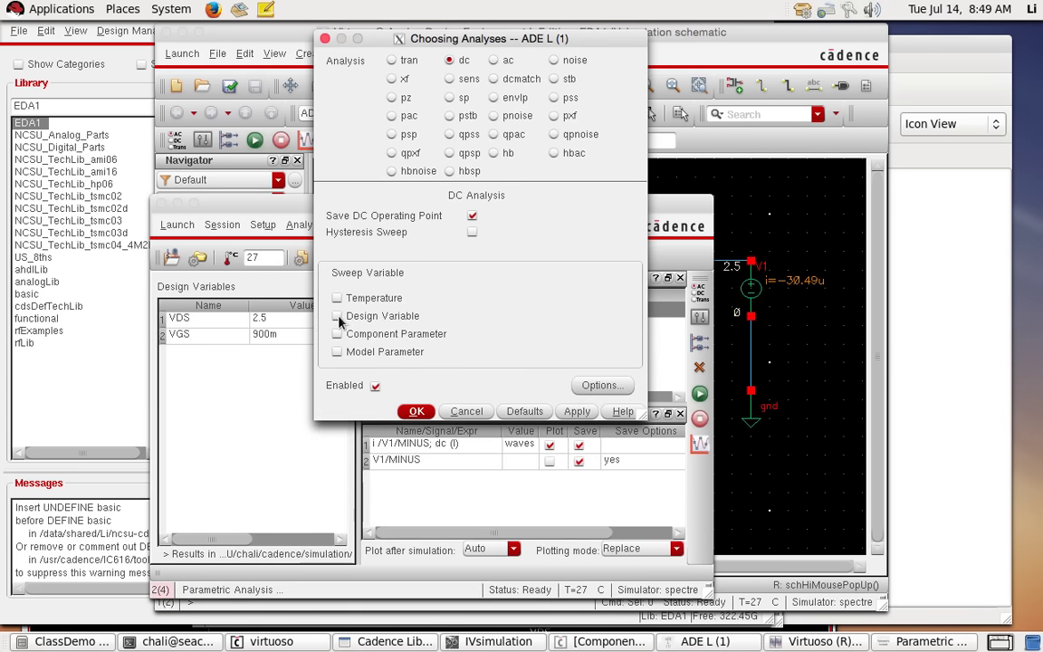
pyautogui.click(415, 413)
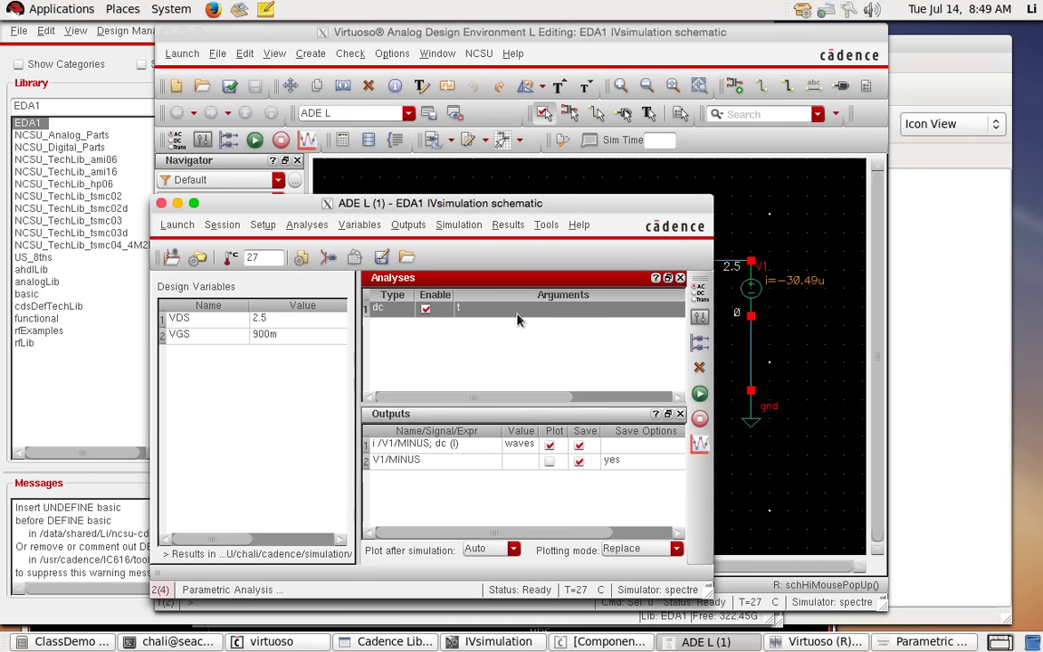
pyautogui.click(700, 395)
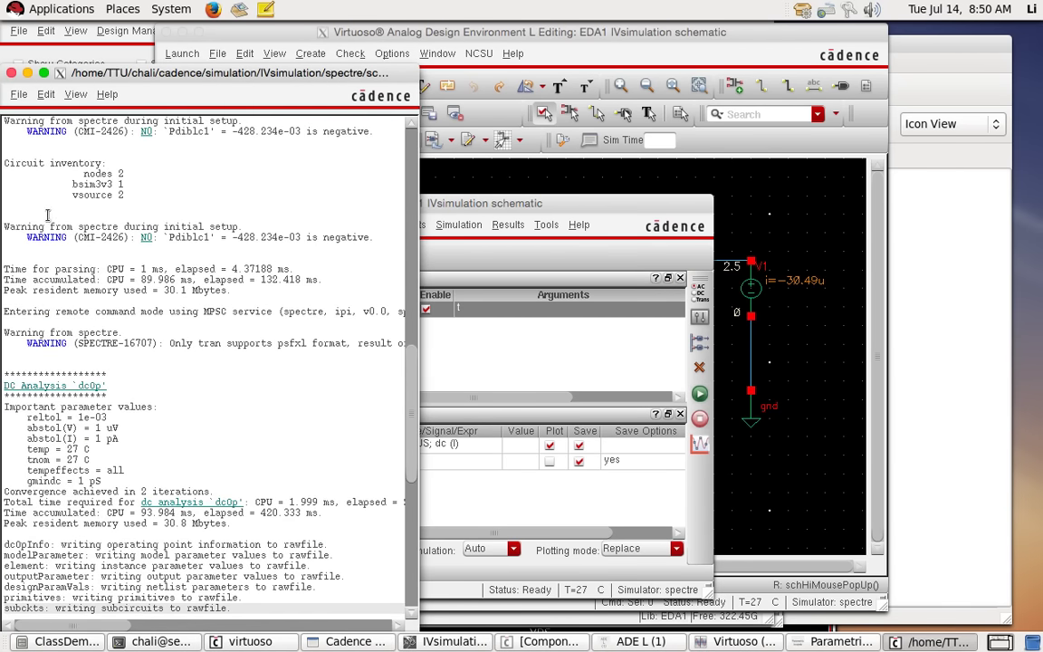
pyautogui.click(11, 71)
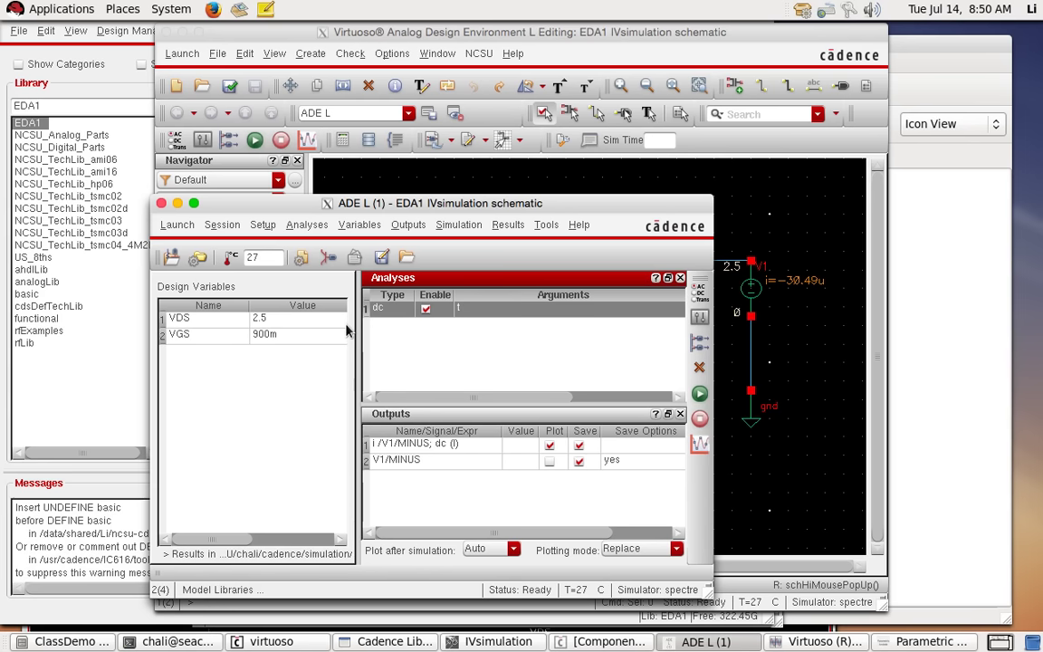
# Step: Print the DC operating points of transistor N0 from the Results menu
pyautogui.click(508, 225)
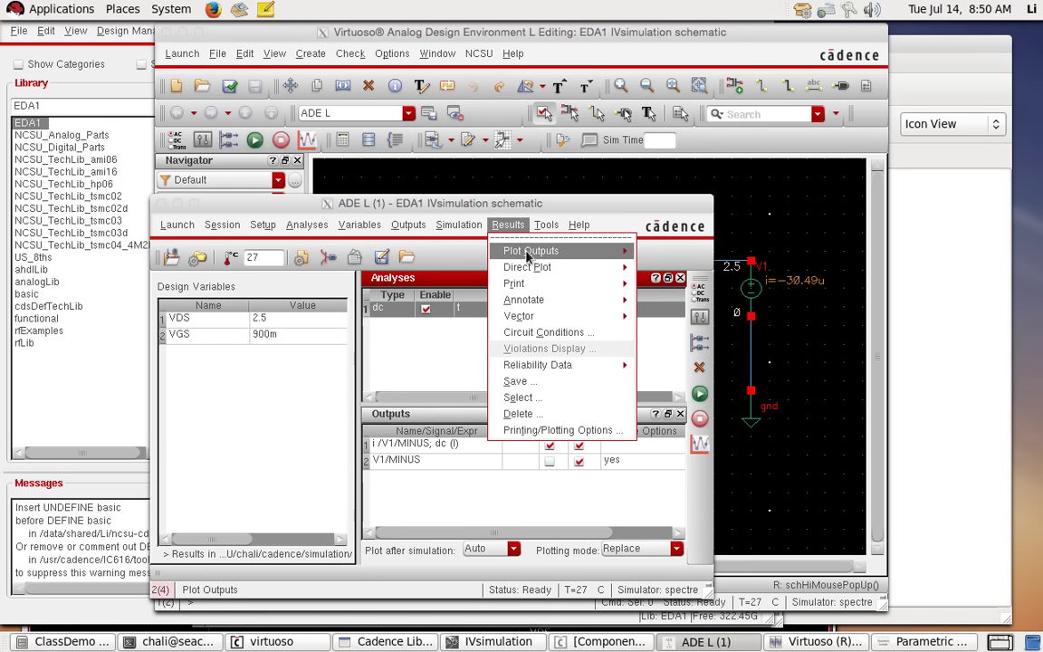
pyautogui.moveTo(536, 288)
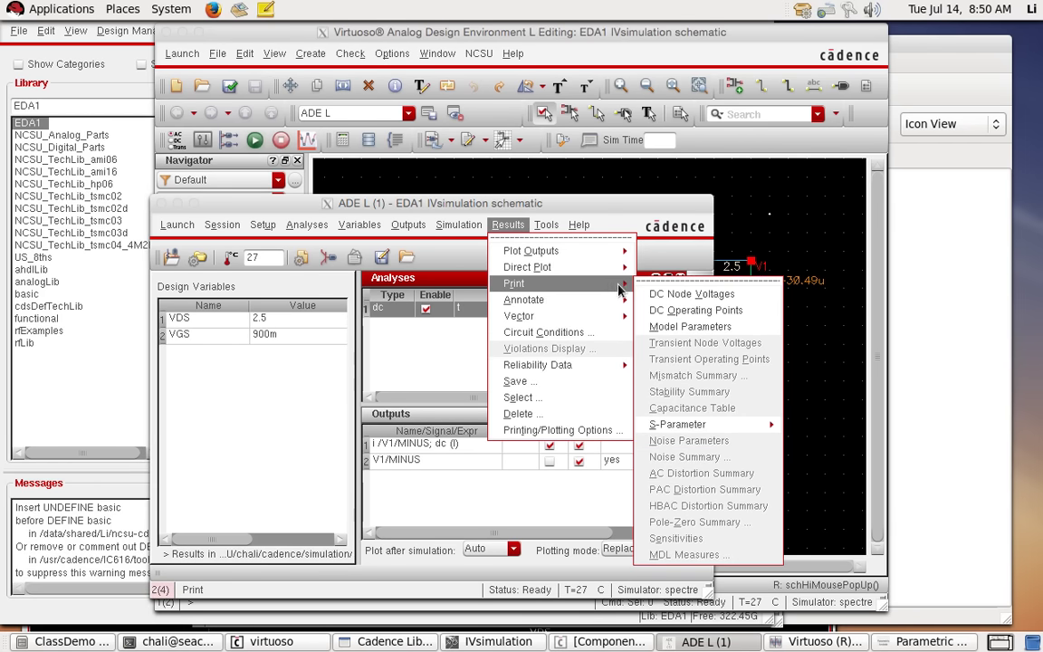
pyautogui.click(693, 310)
pyautogui.click(597, 355)
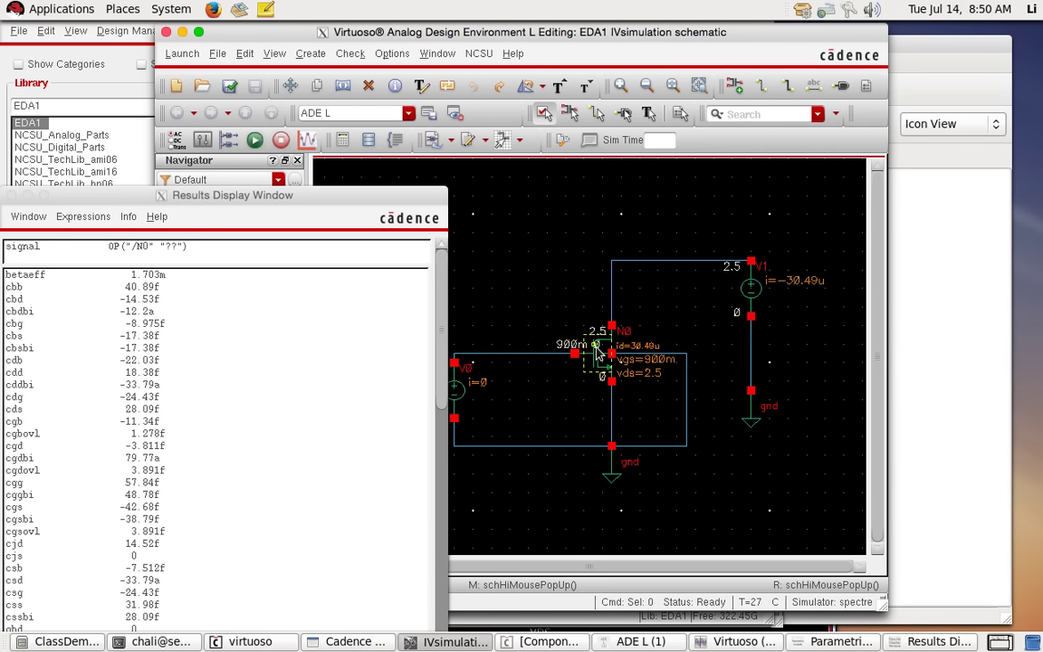
# Step: Read gm 373.8u, gds 1.249u and vth 677.8m in the listing, then close it
pyautogui.moveTo(344, 198); pyautogui.dragTo(499, 63)
pyautogui.scroll(-15, 593, 203)
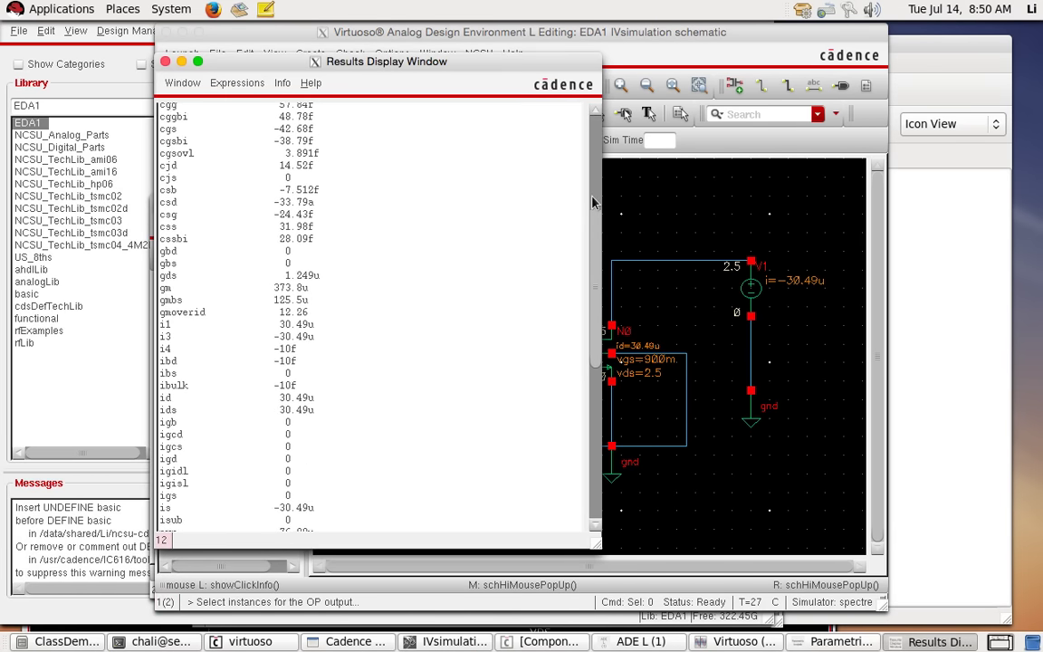
pyautogui.scroll(-5, 593, 203)
pyautogui.scroll(10, 593, 203)
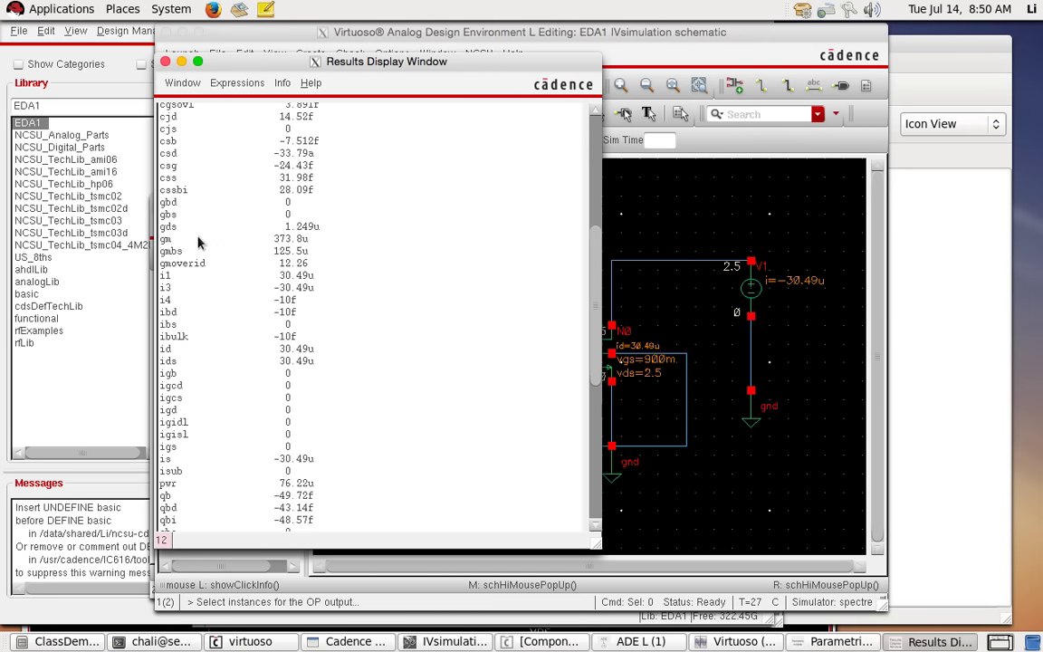
pyautogui.click(196, 239)
pyautogui.click(181, 226)
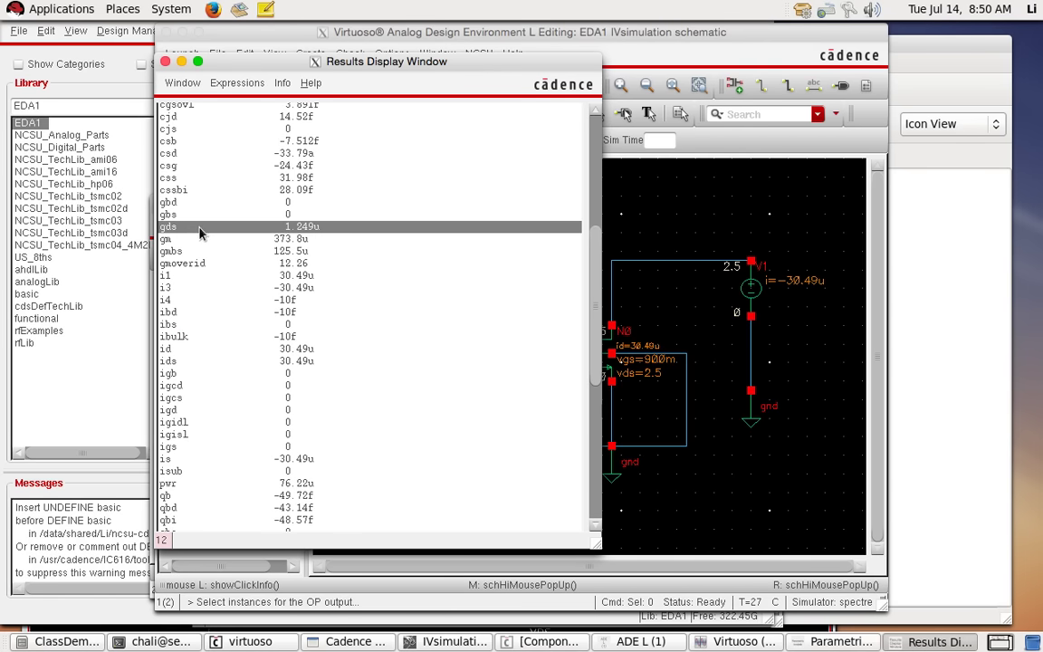
pyautogui.scroll(-10, 593, 256)
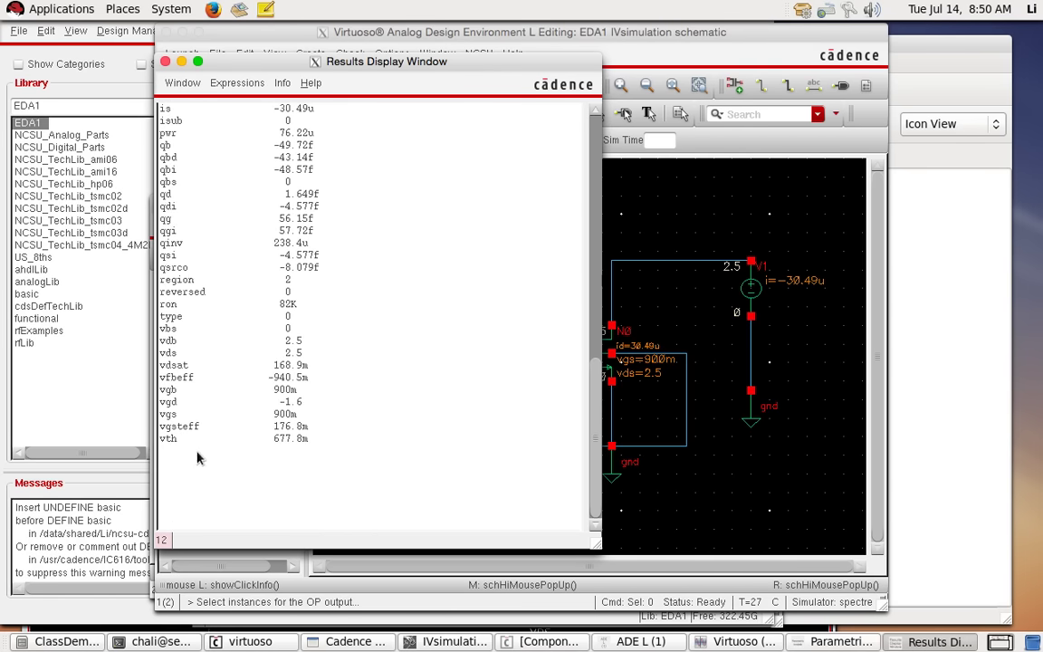
pyautogui.click(184, 440)
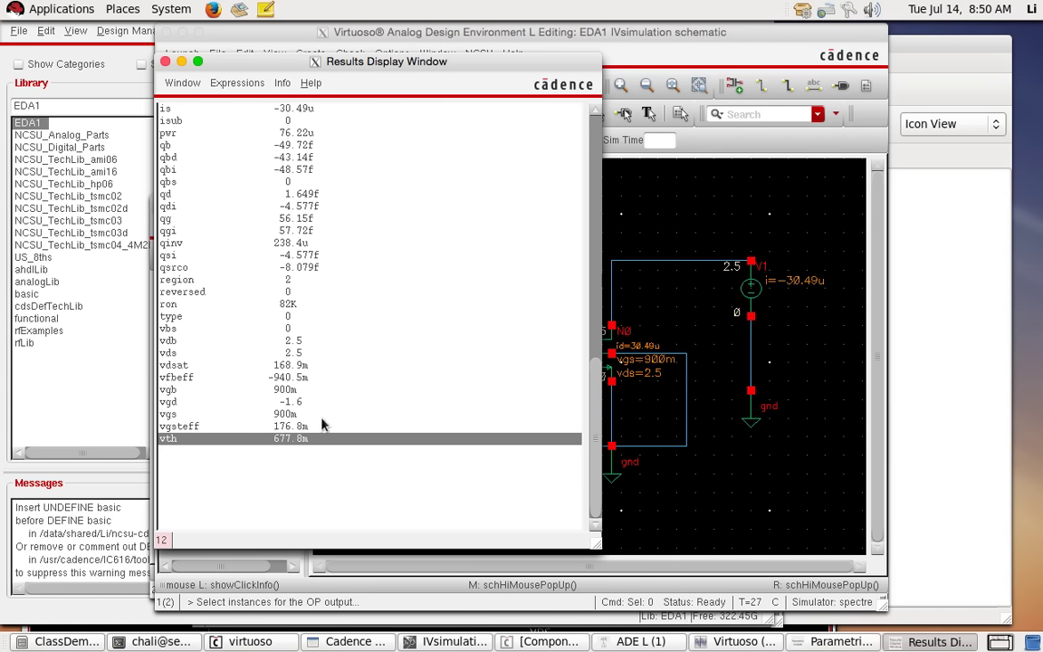
pyautogui.click(166, 61)
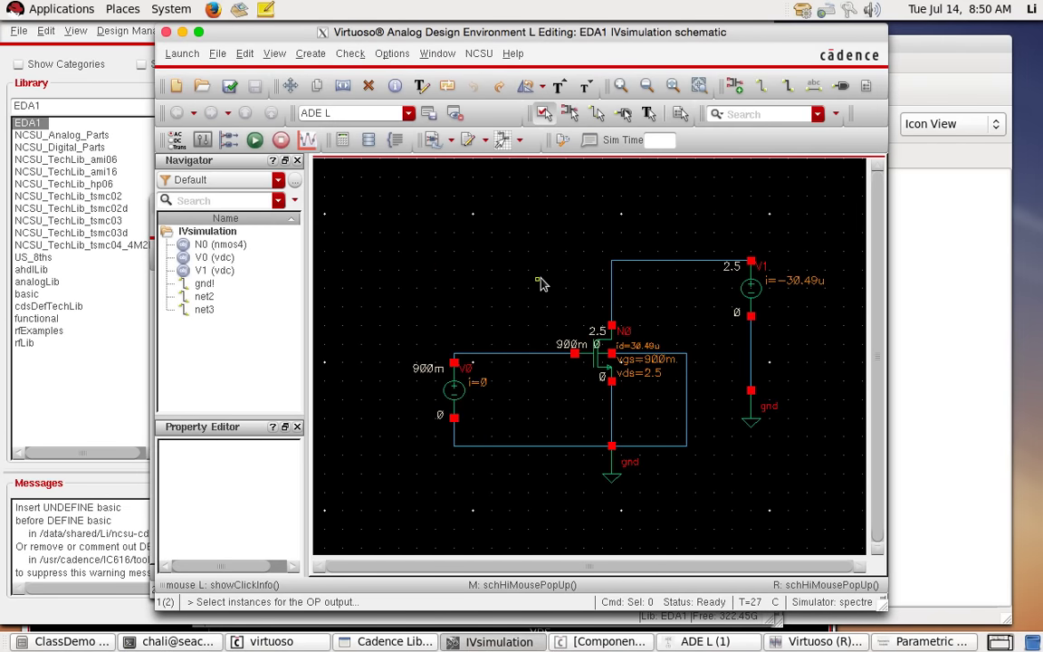
# Step: Open EDA1.pdf in Preview and read questions 4 (ron) and 5 (source at 0.1 V)
pyautogui.hotkey('ctrl', 'Right')
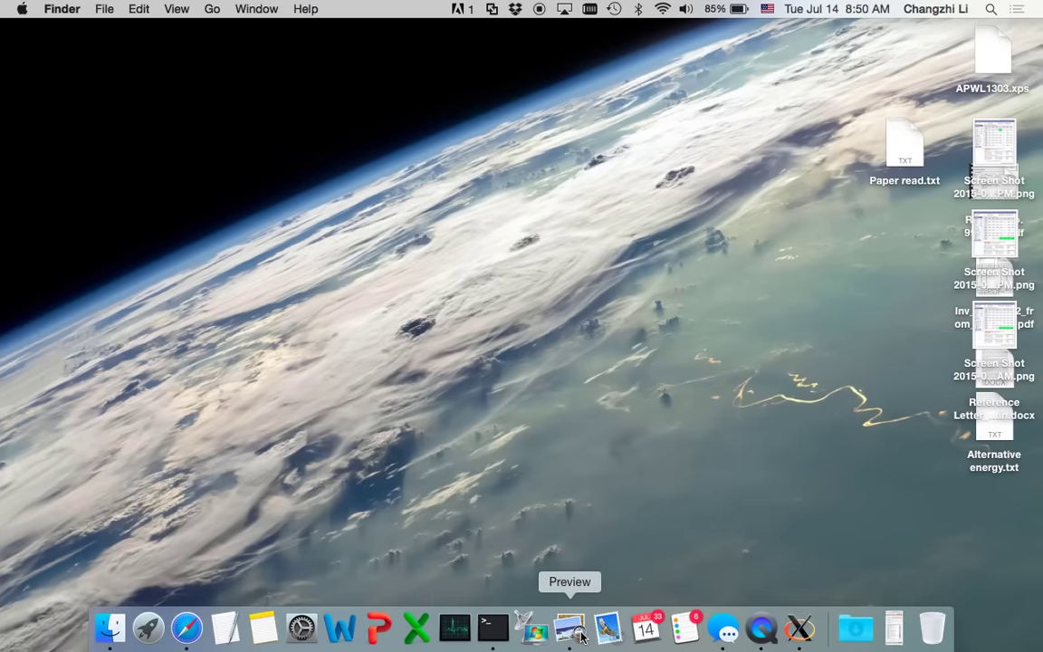
pyautogui.click(580, 637)
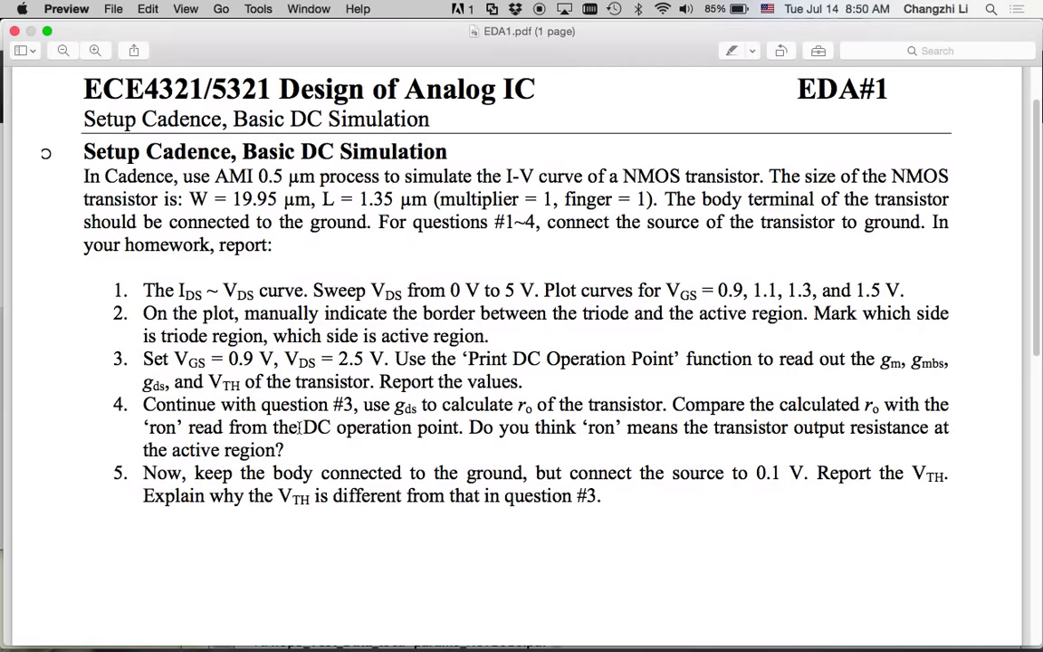
pyautogui.click(290, 421)
pyautogui.moveTo(290, 421); pyautogui.dragTo(366, 428)
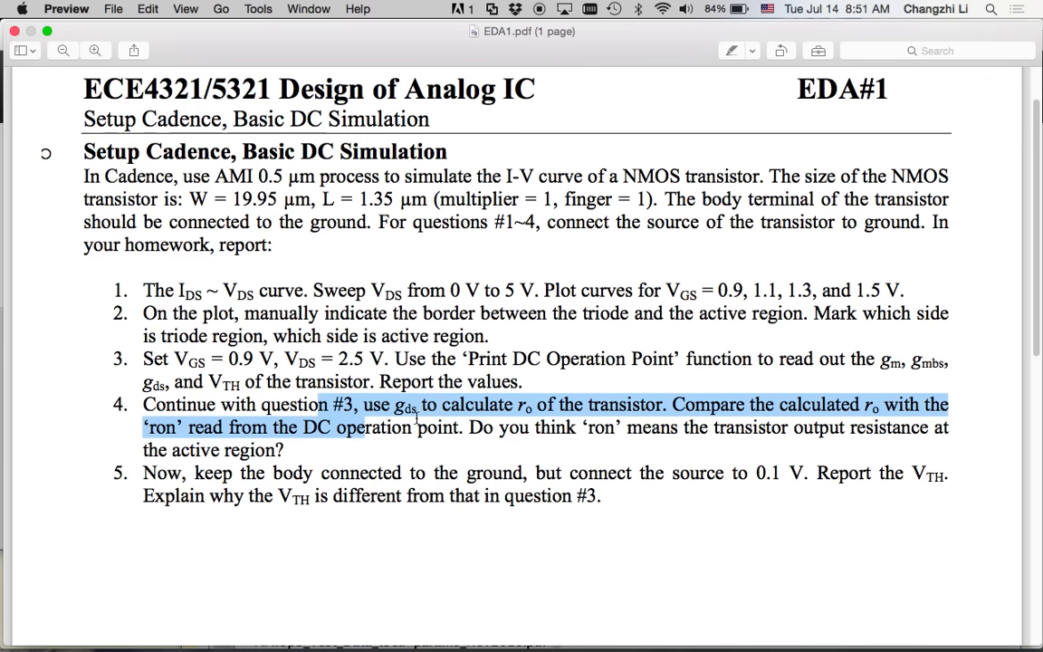
pyautogui.click(173, 429)
pyautogui.moveTo(173, 429); pyautogui.dragTo(151, 428)
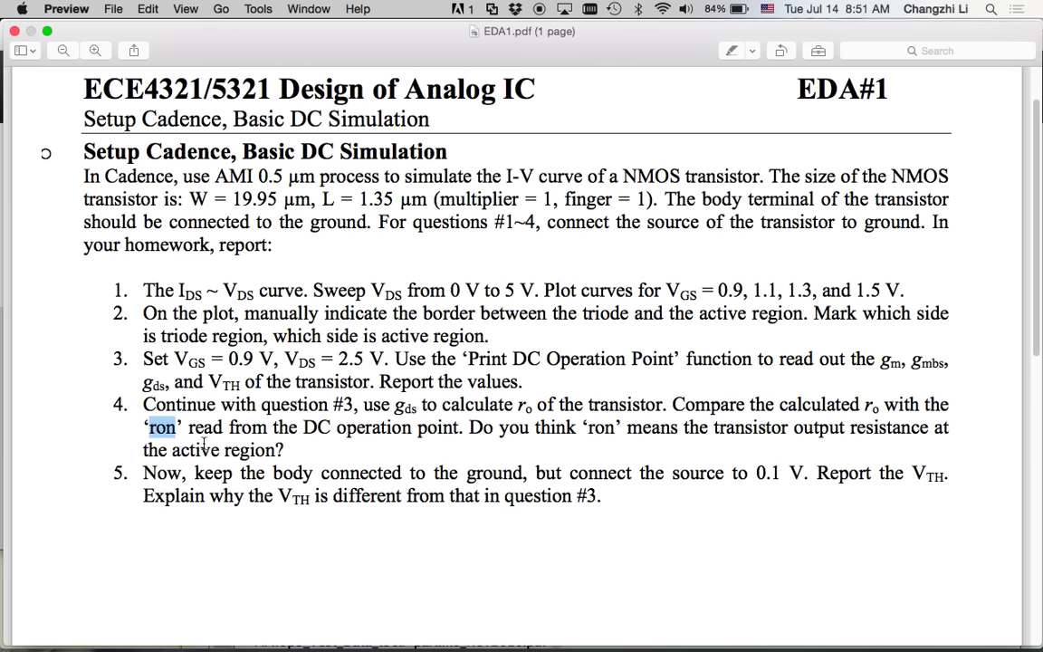
pyautogui.click(172, 430)
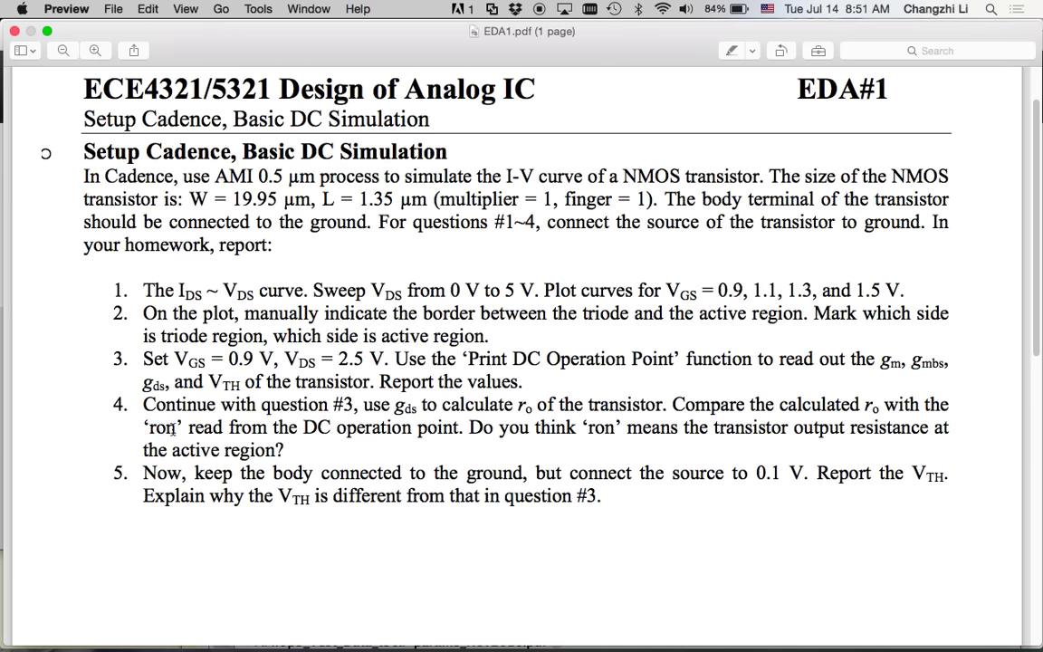
pyautogui.scroll(-2, 172, 430)
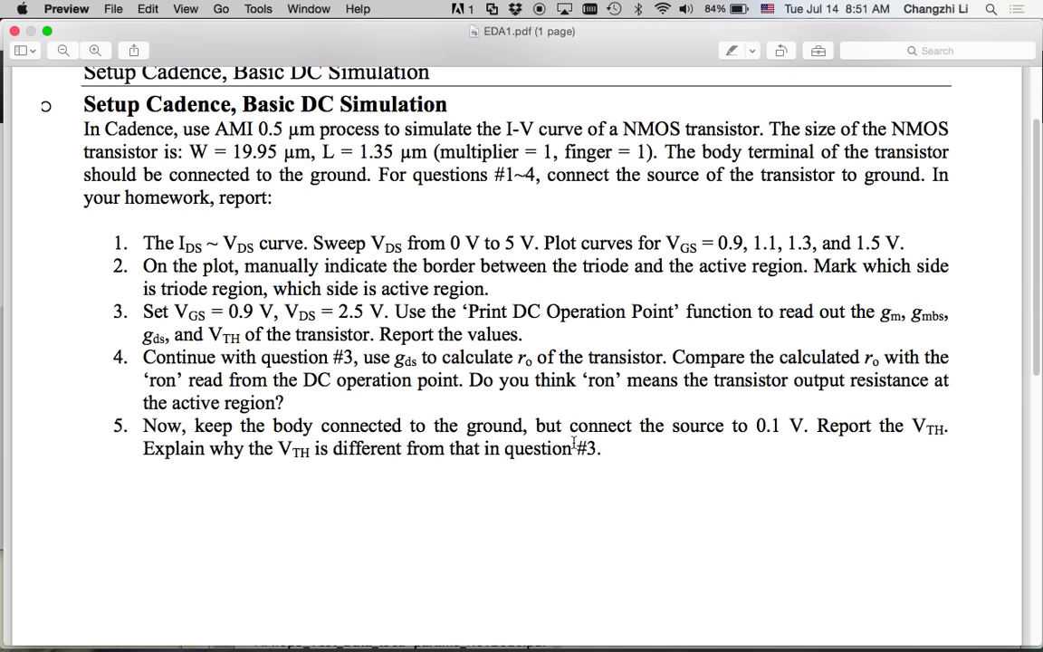
pyautogui.scroll(-2, 573, 442)
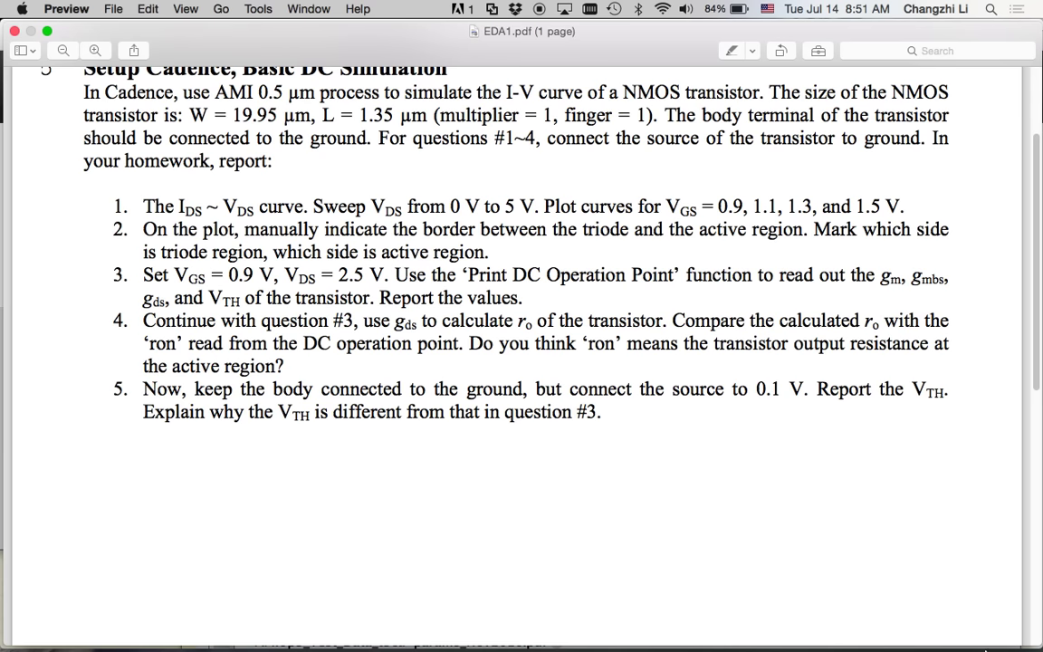
# Step: Copy source V0 as V2 and place it between N0's source and ground
pyautogui.moveTo(854, 633)
pyautogui.click(801, 629)
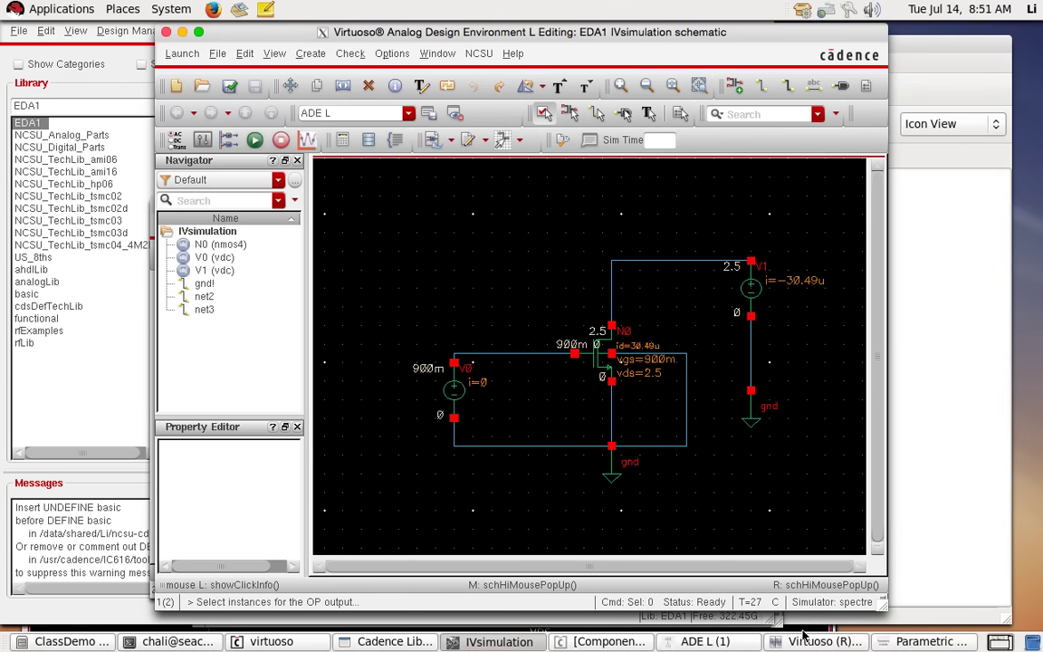
pyautogui.press('c')
pyautogui.click(463, 407)
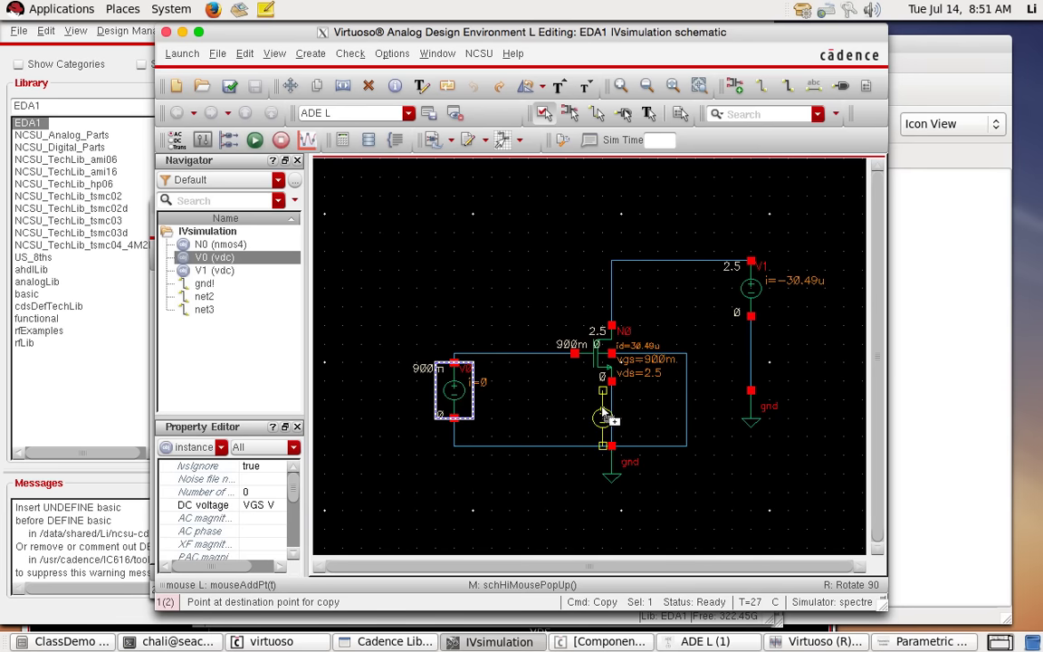
pyautogui.click(613, 409)
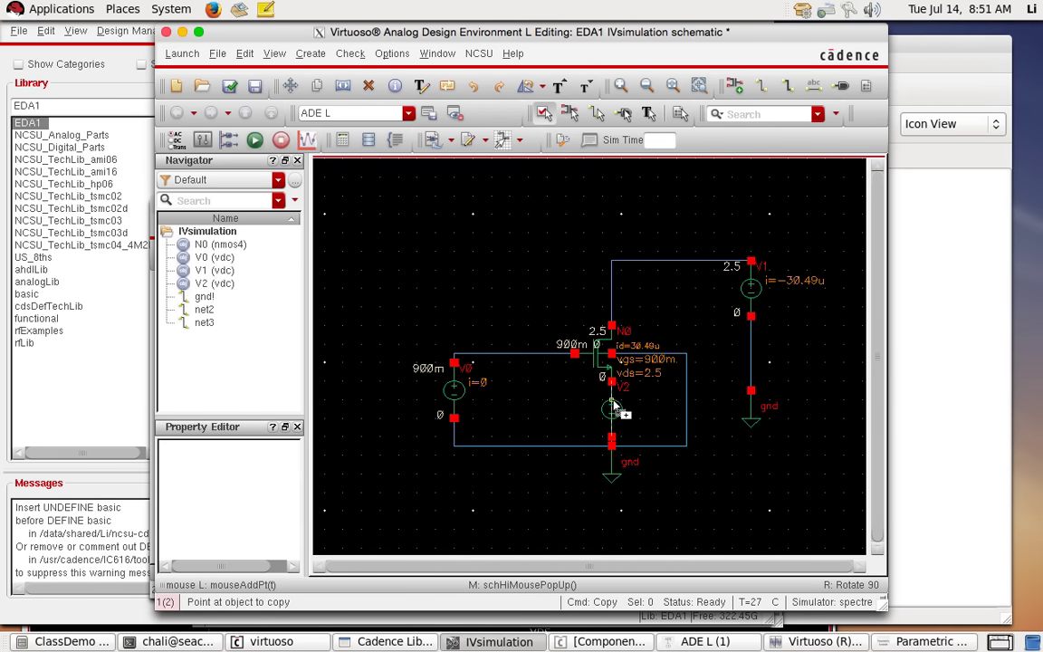
pyautogui.click(613, 421)
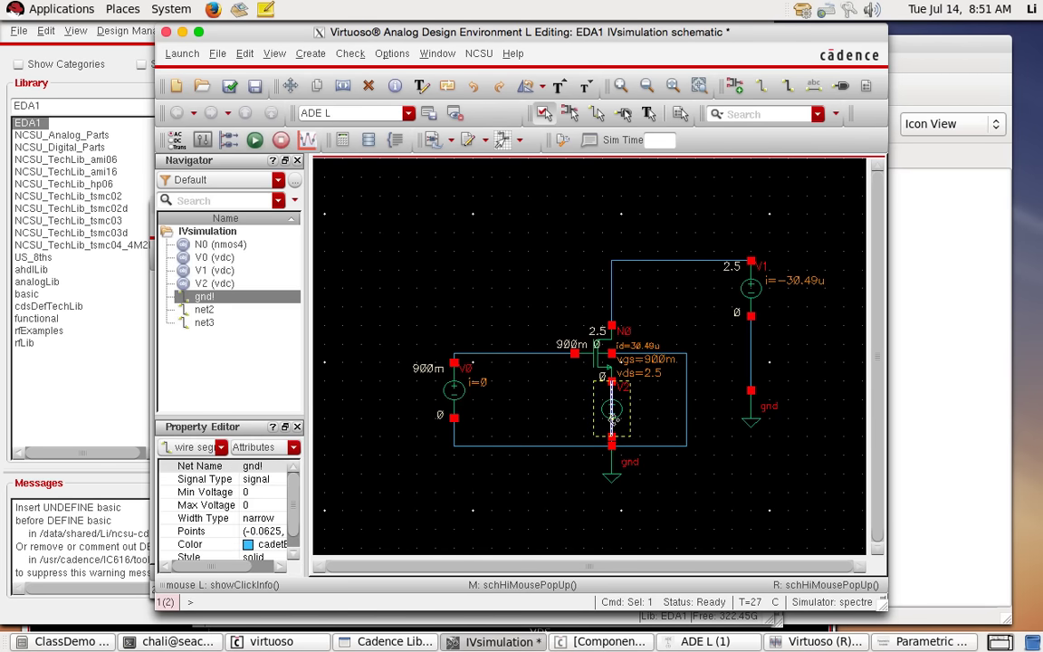
pyautogui.click(554, 383)
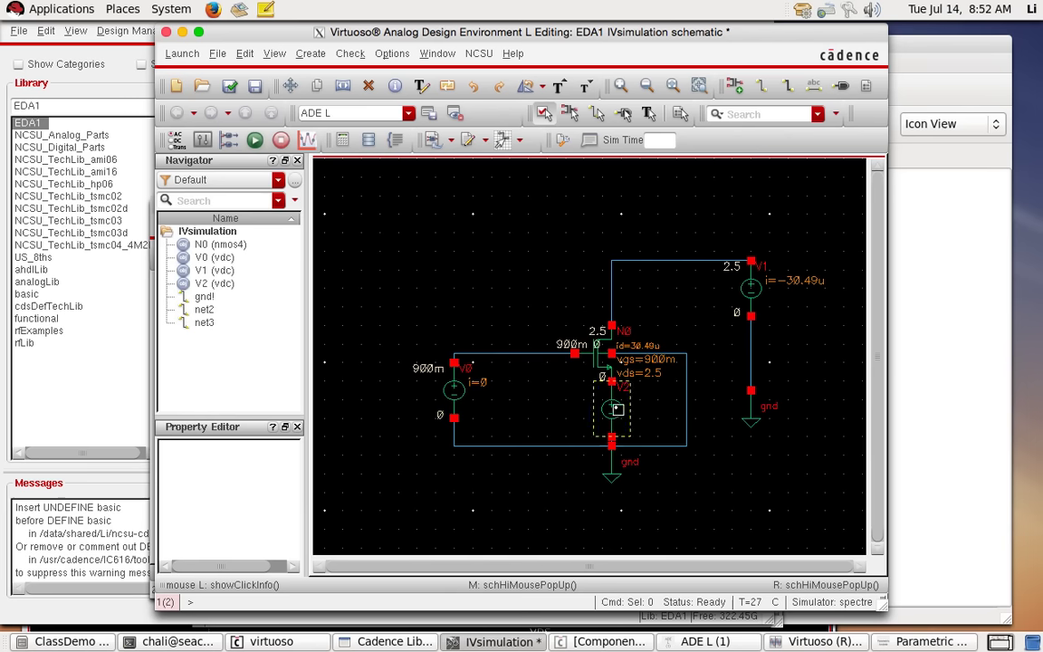
pyautogui.click(616, 408)
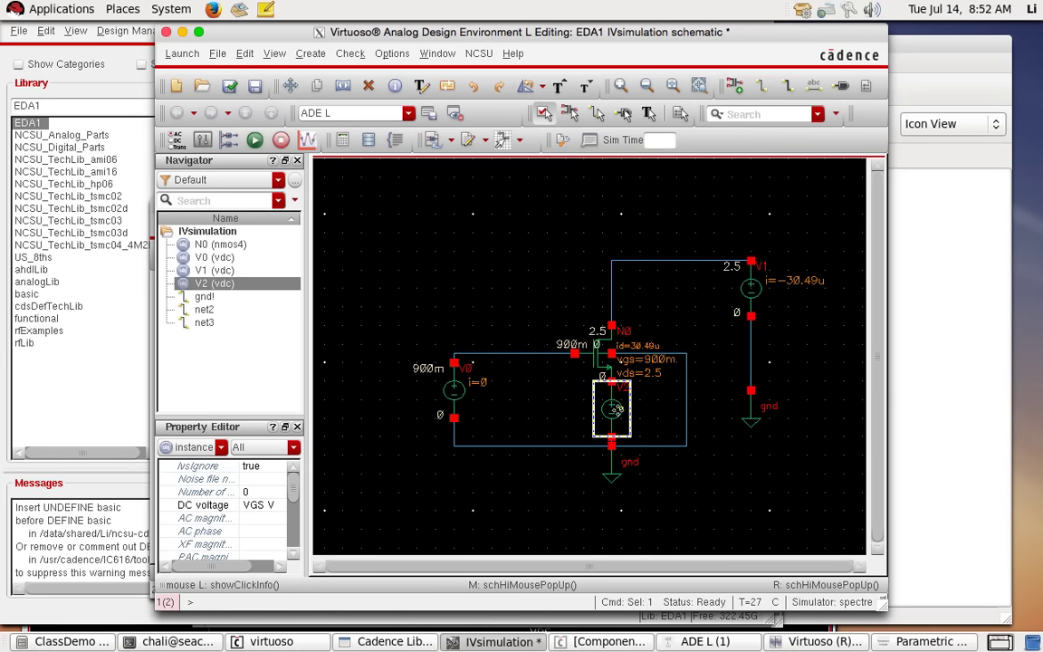
# Step: Set V2's DC voltage to 0.1 V, then check and save the schematic
pyautogui.press('q')
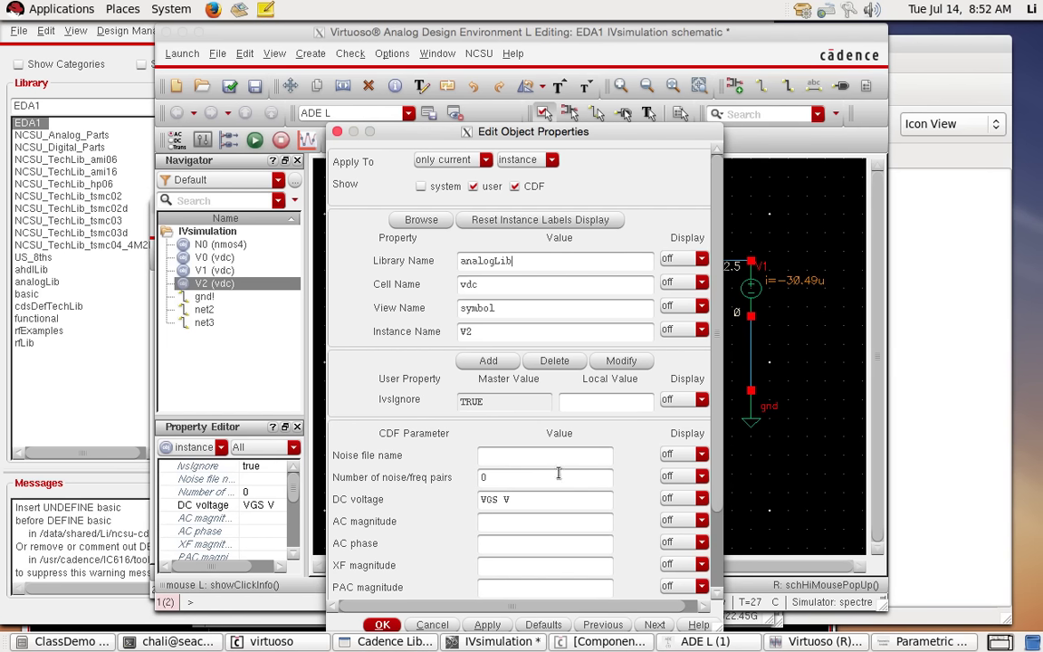
pyautogui.tripleClick(526, 500)
pyautogui.write('0.1')
pyautogui.press('Tab')
pyautogui.click(383, 624)
pyautogui.click(380, 344)
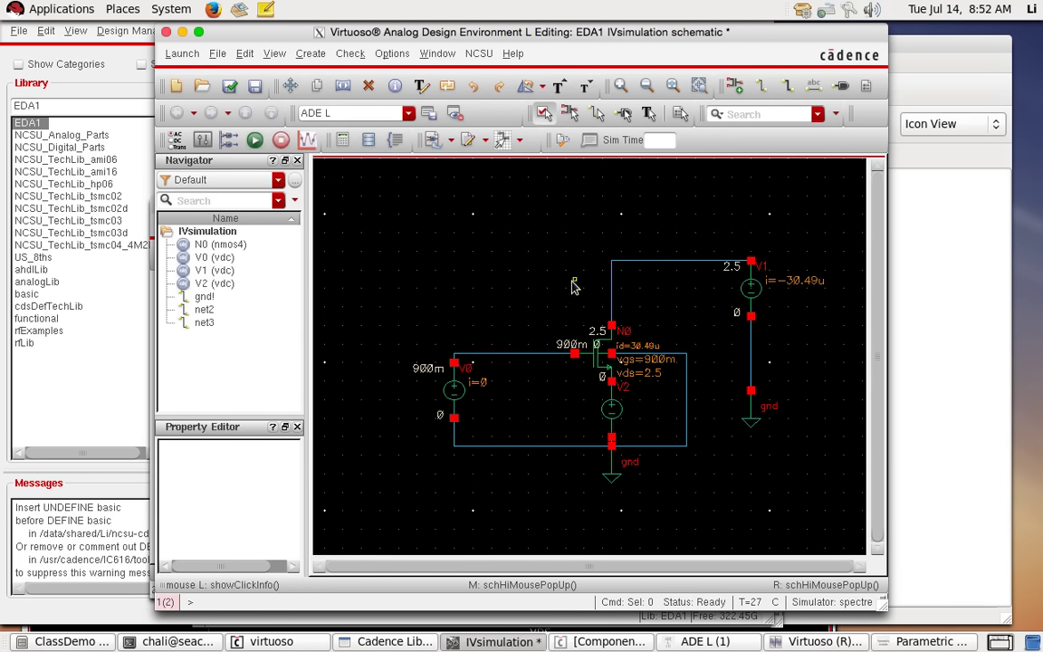
pyautogui.click(230, 86)
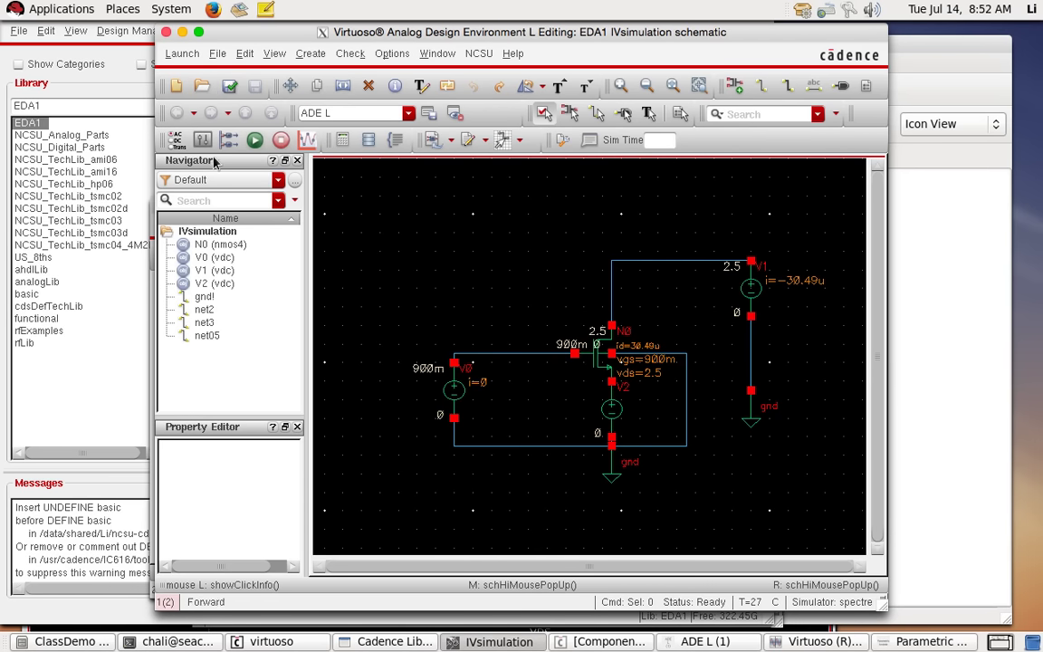
pyautogui.click(152, 306)
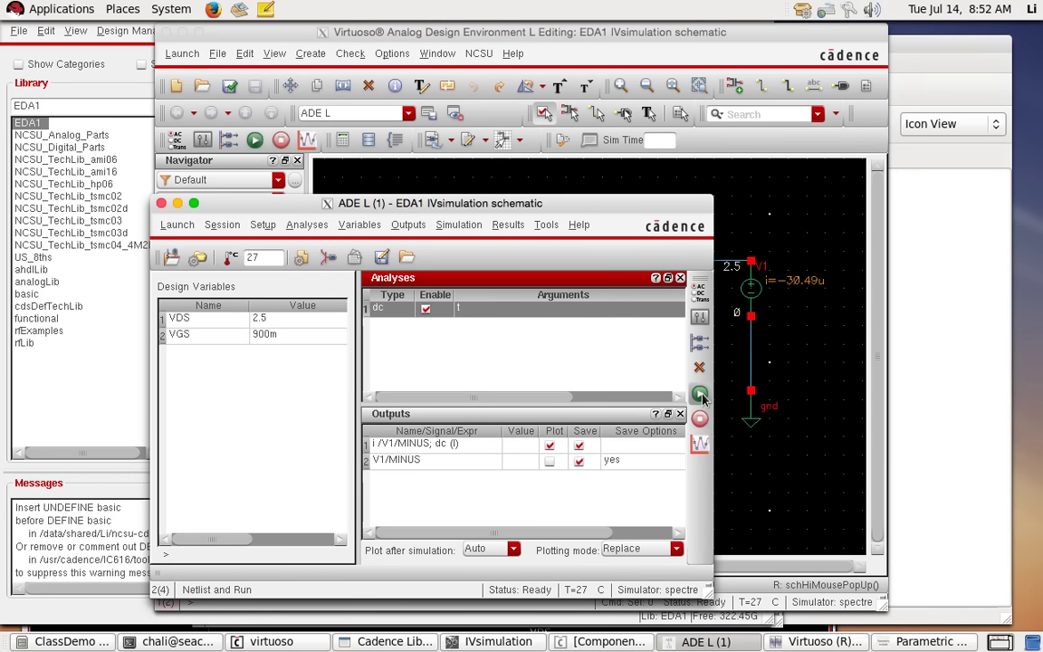
# Step: Netlist and run with the 0.1 V source, giving id 2.986u, vgs 800m, vds 2.4
pyautogui.click(700, 395)
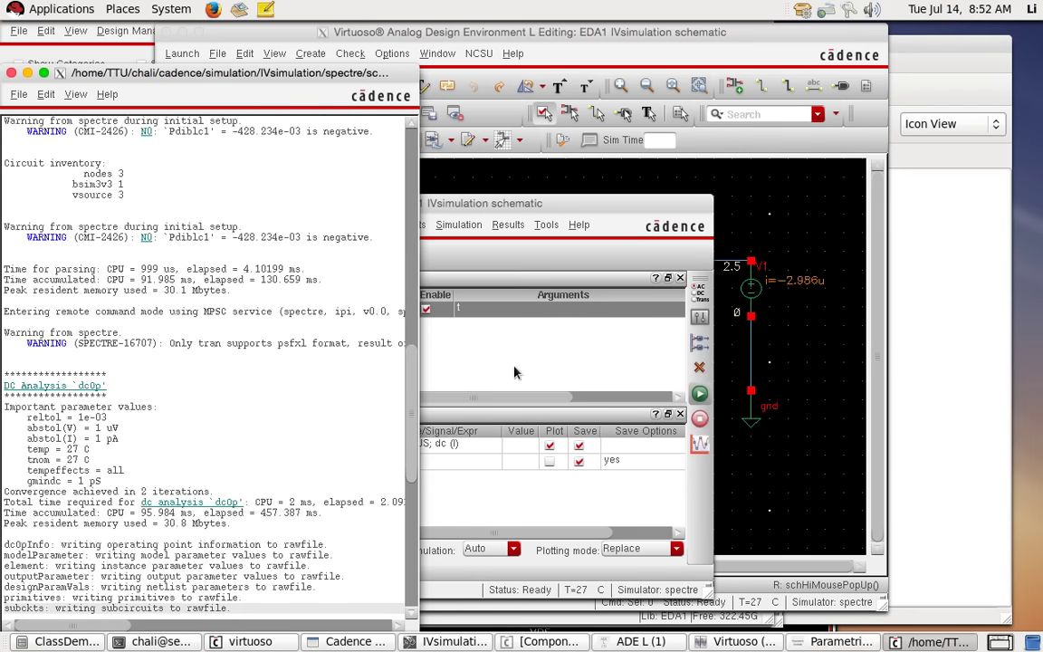
pyautogui.click(11, 72)
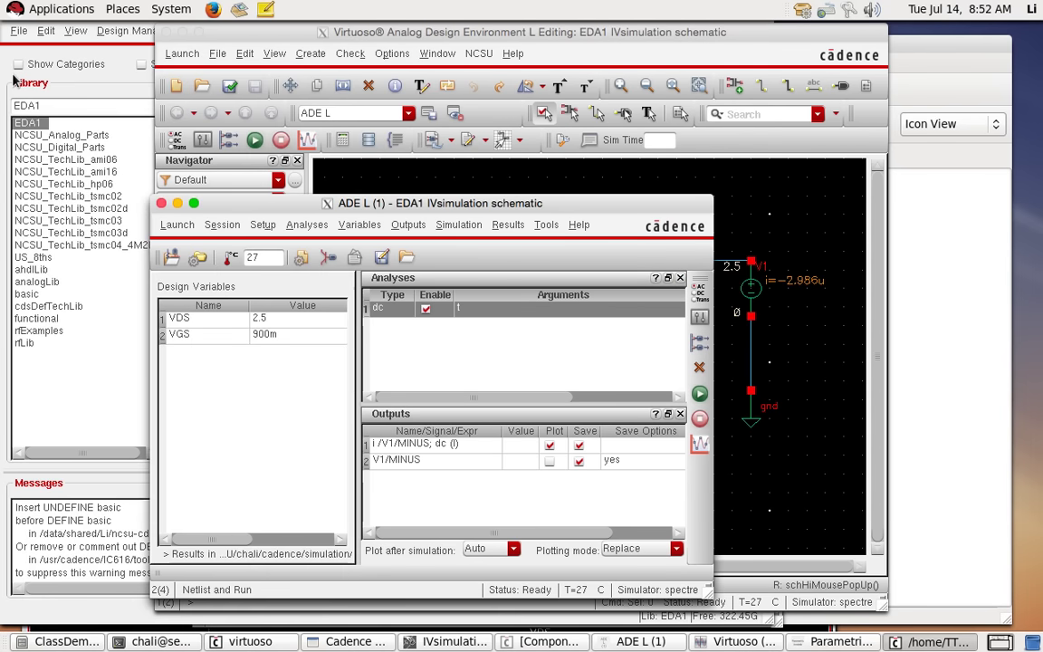
pyautogui.click(806, 335)
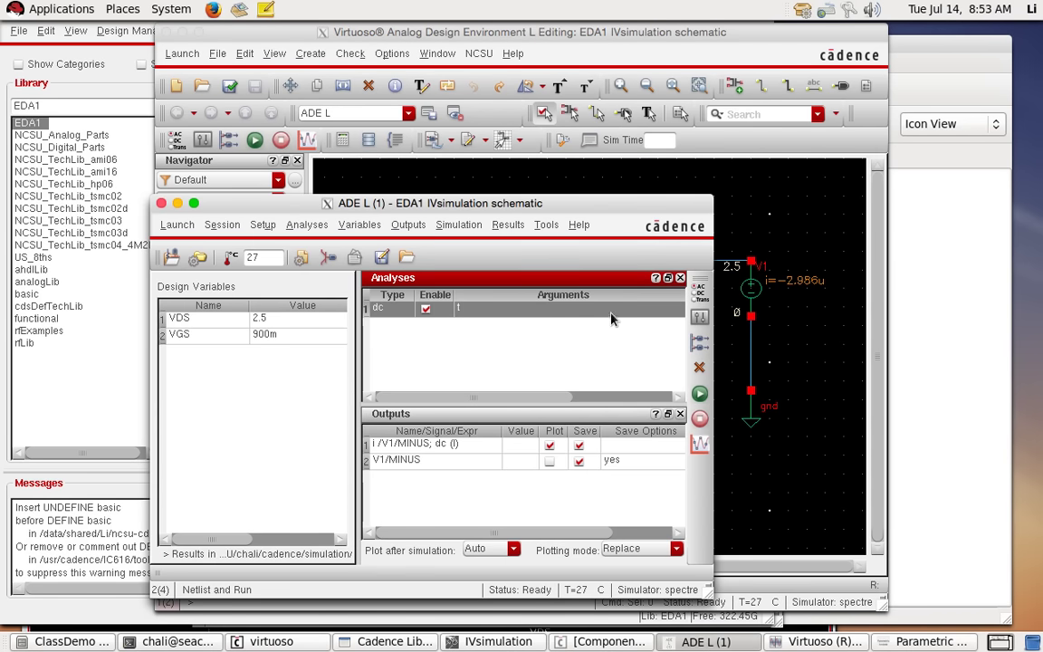
# Step: Print N0's DC operating points, read vth 713.2m and ron 803.9K, then close the Results Display Window
pyautogui.click(506, 226)
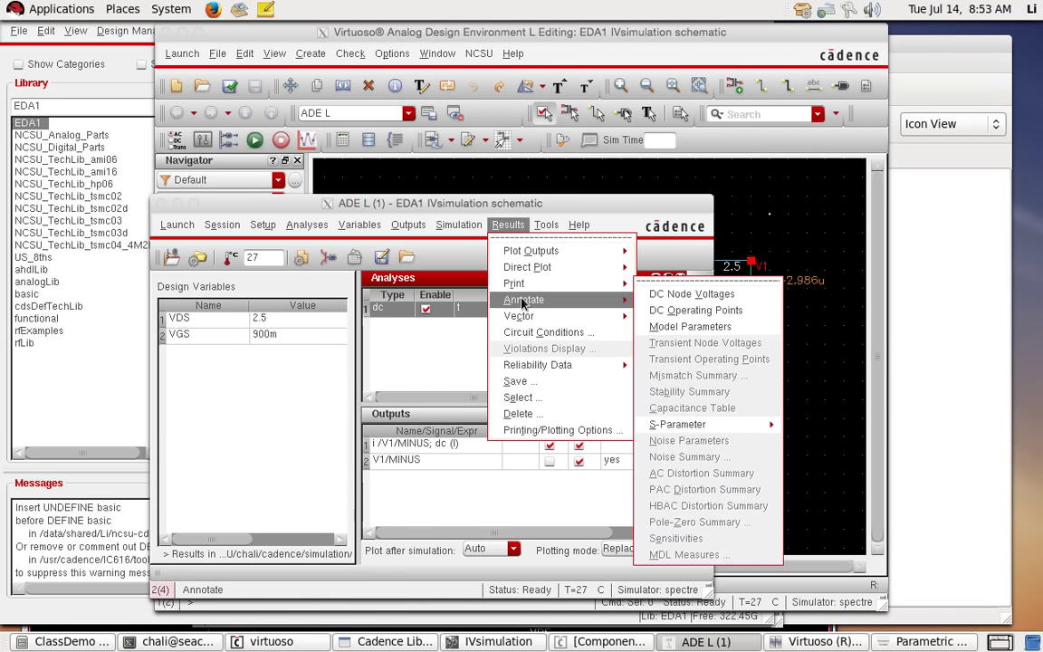
pyautogui.moveTo(548, 286)
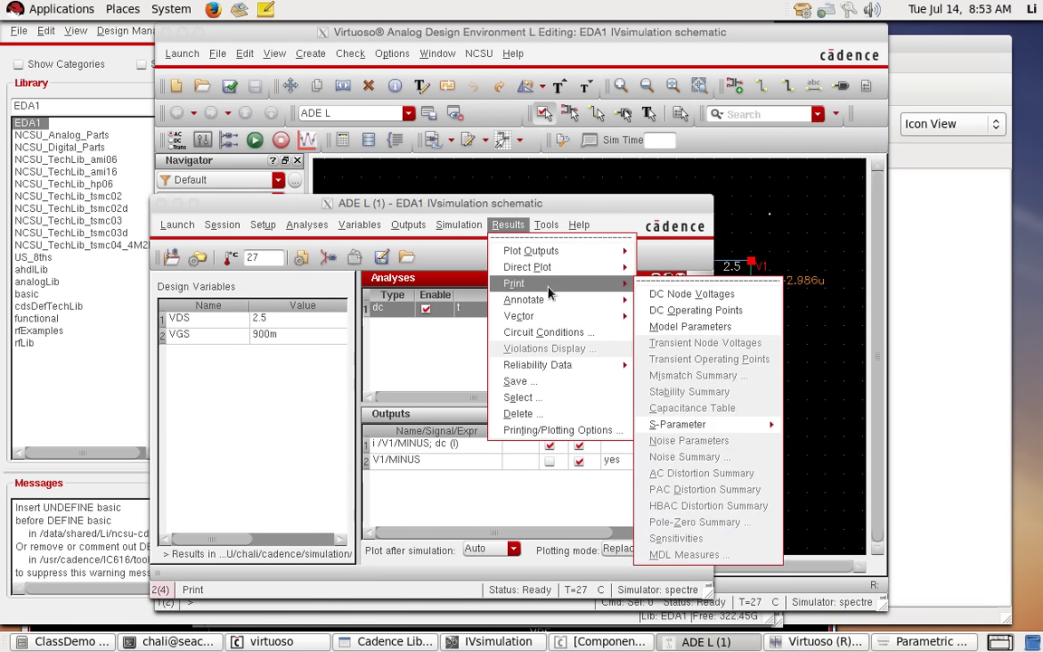
pyautogui.click(670, 309)
pyautogui.click(598, 344)
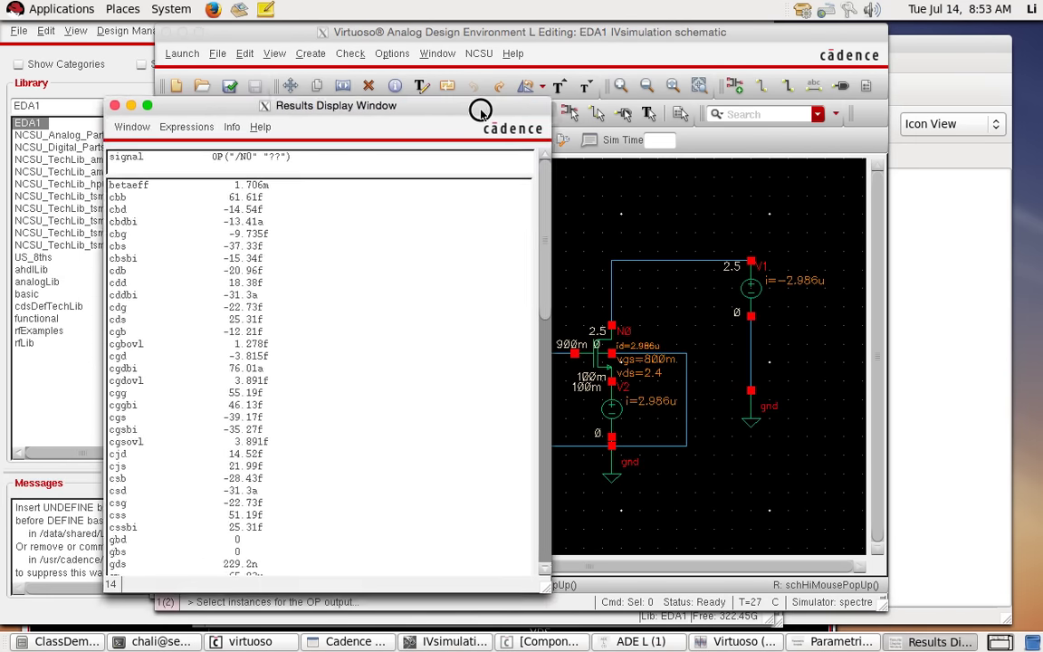
pyautogui.scroll(-10, 568, 180)
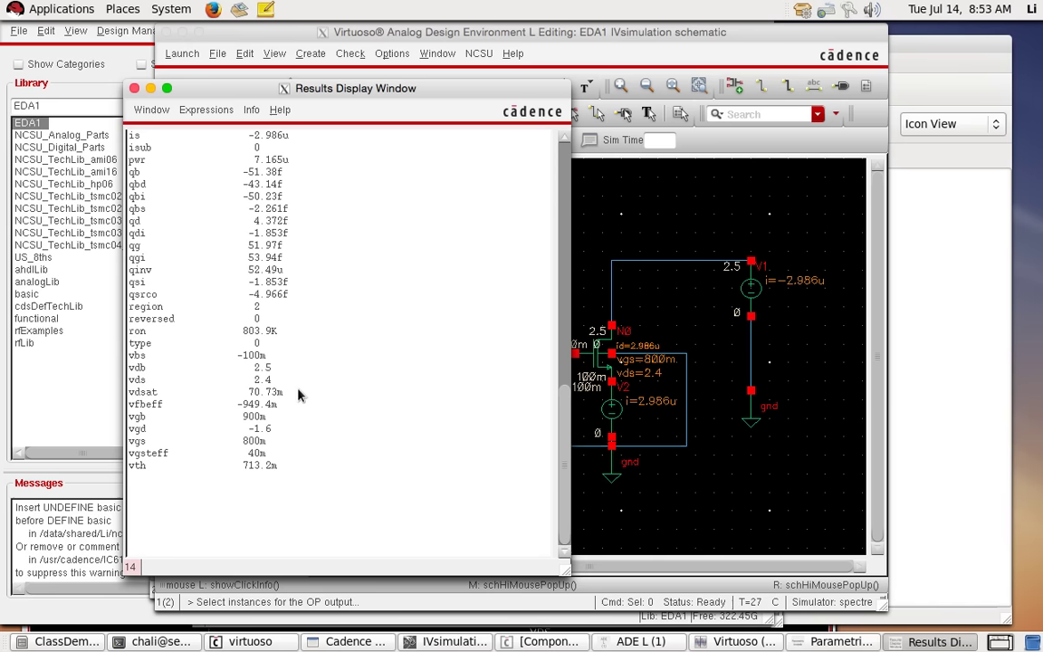
pyautogui.click(262, 466)
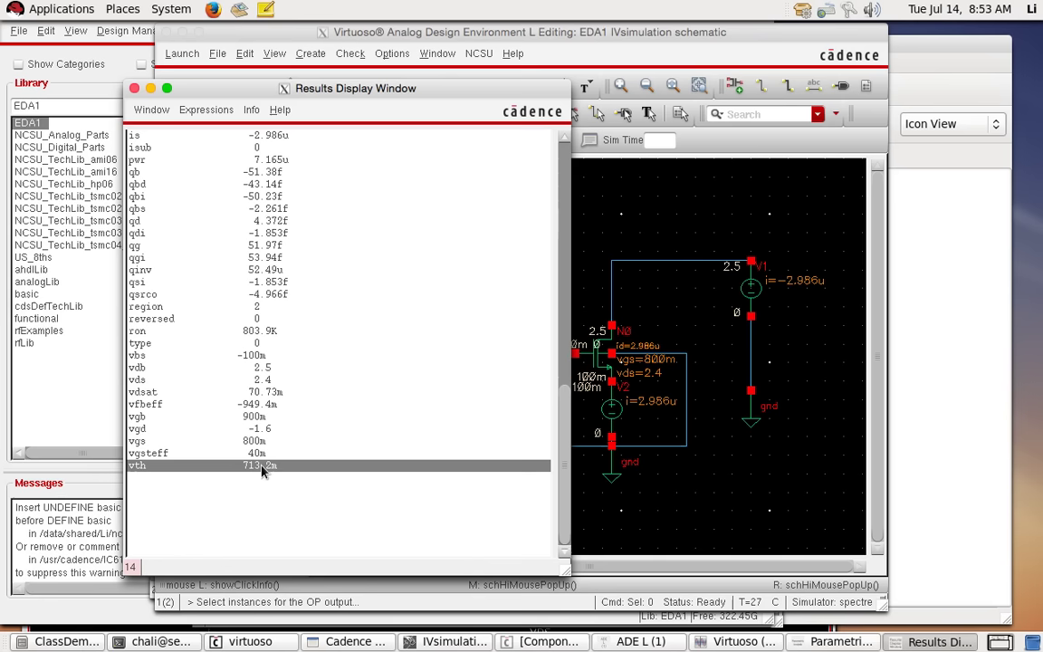
pyautogui.click(134, 88)
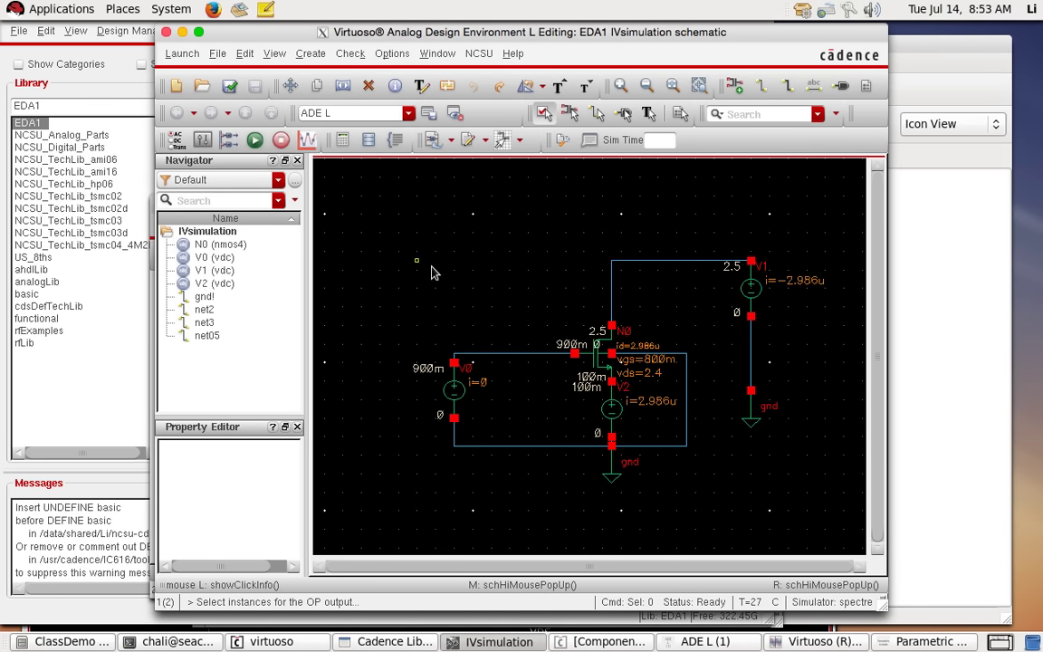